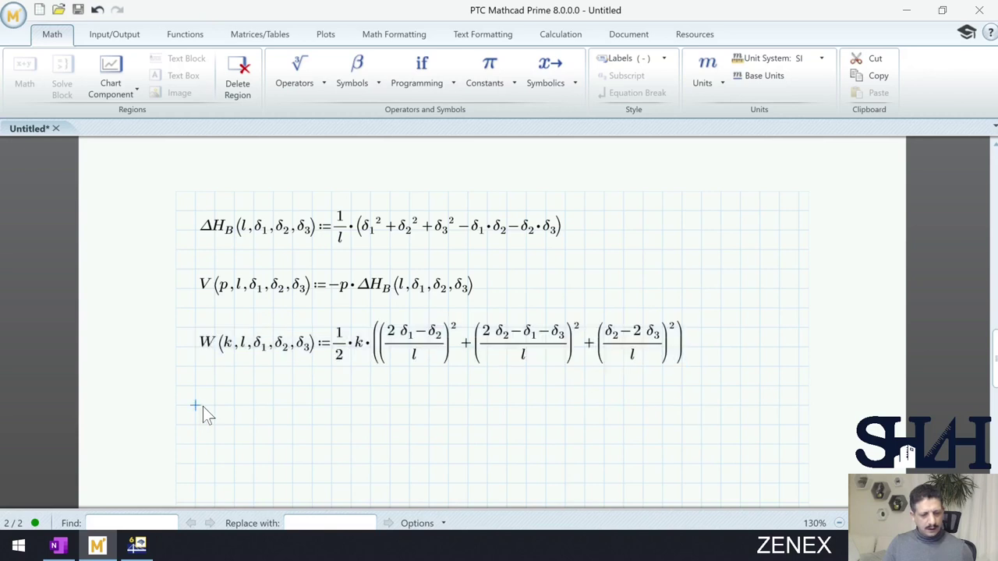
- Begin a function Π(p, k, l, δ1, δ2, δ3) below the W equation, reusing the argument list copied from W
type("P(")
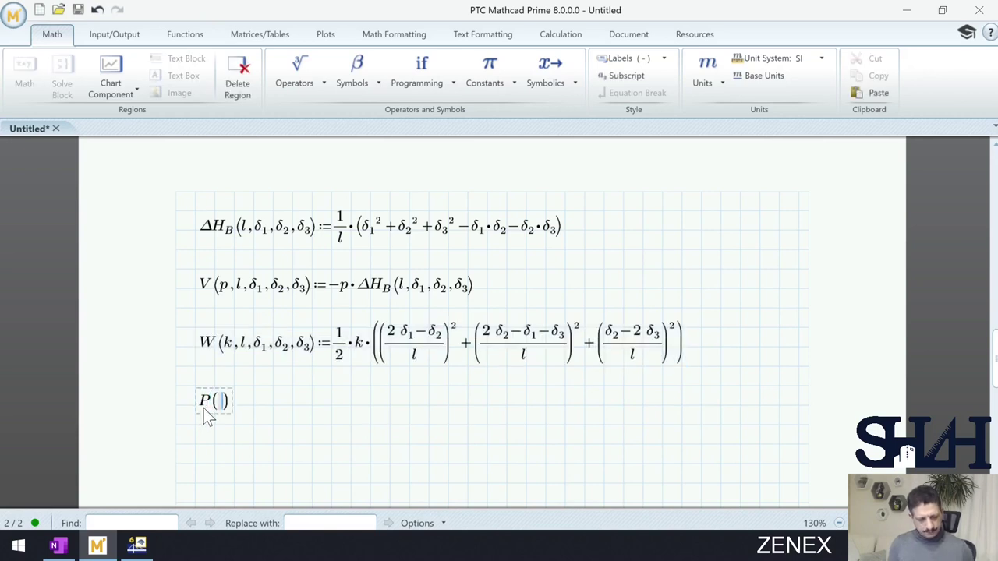
key("BackSpace")
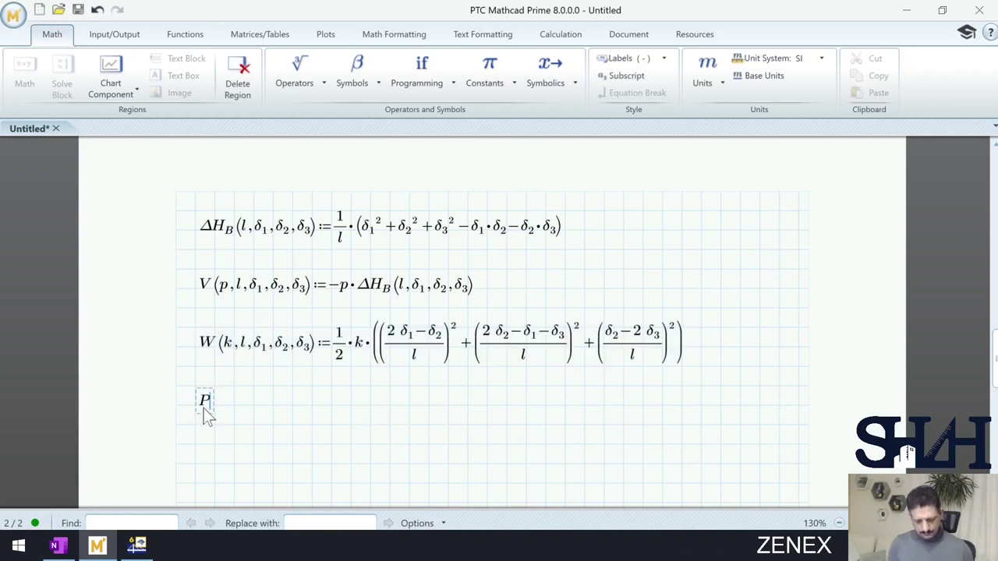
type("p,")
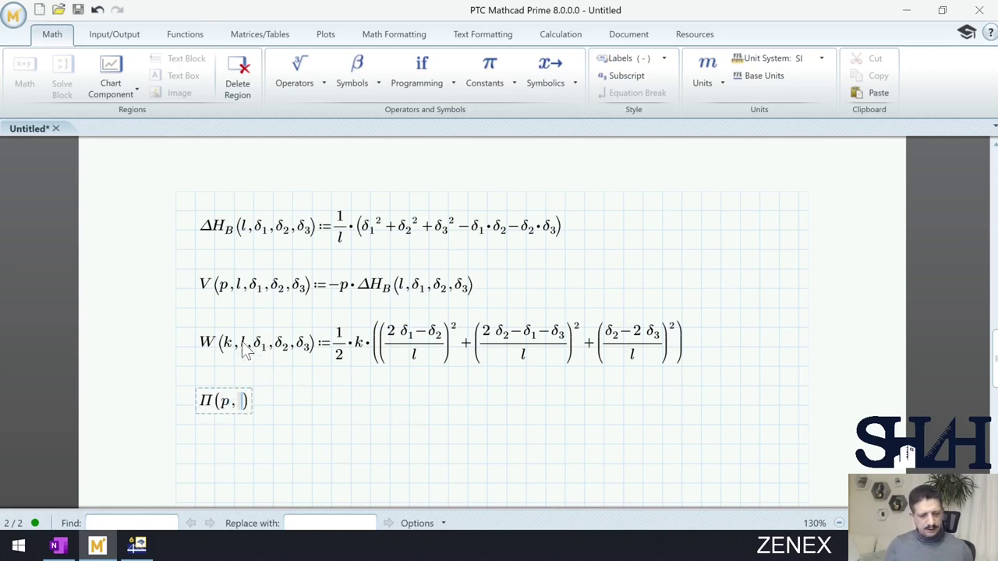
left_click_drag(225, 344, 309, 348)
key("ctrl+c")
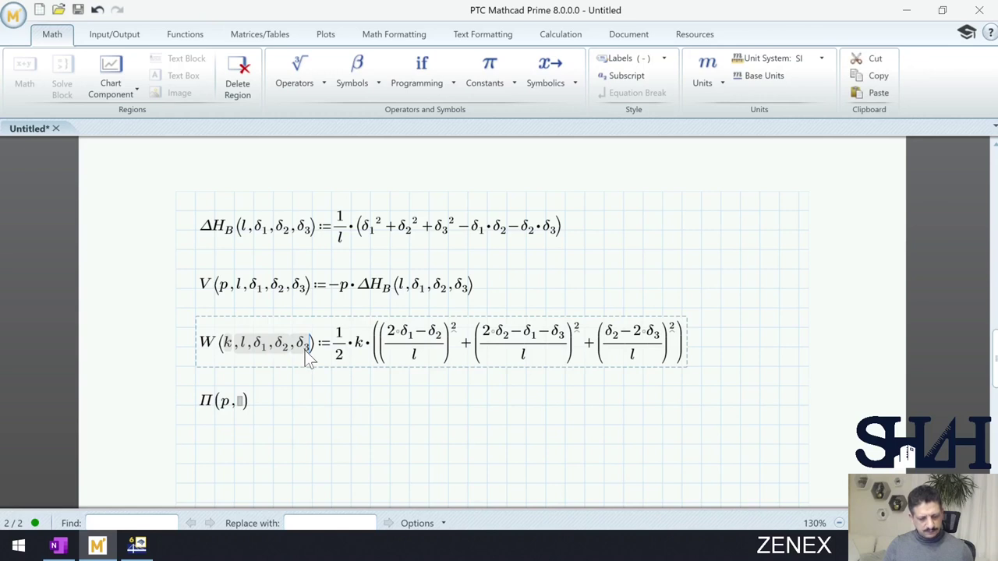
left_click(237, 403)
key("ctrl+v")
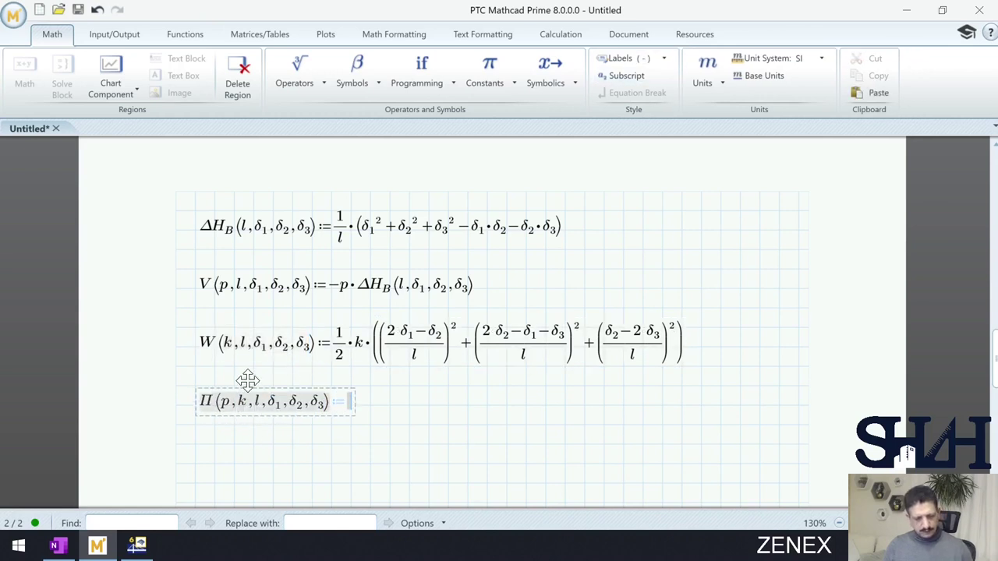
- Define Π as a sum and insert W(k, l, δ1, δ2, δ3) copied from its definition as the first term
type(":=+")
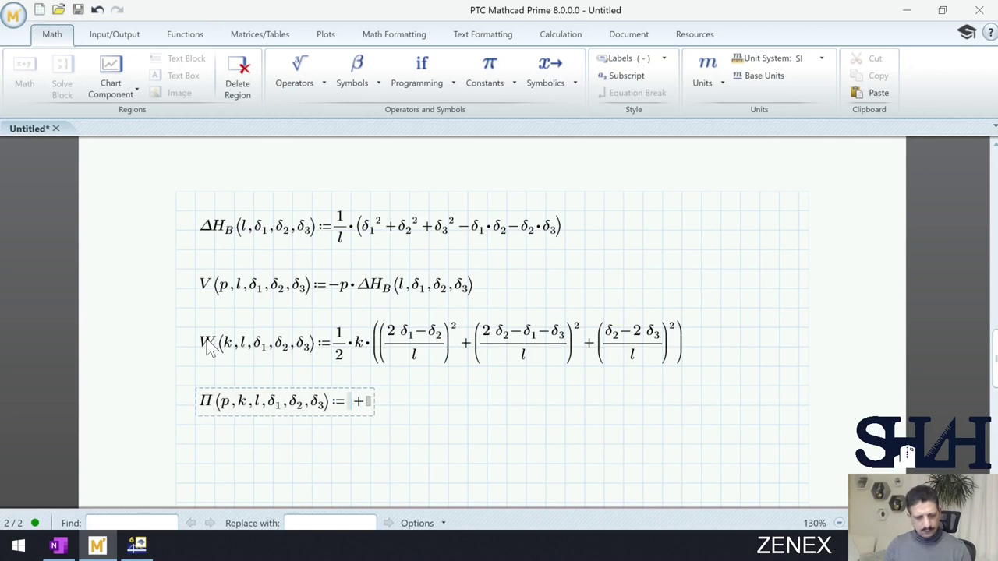
left_click_drag(209, 349, 247, 339)
key("ctrl+c")
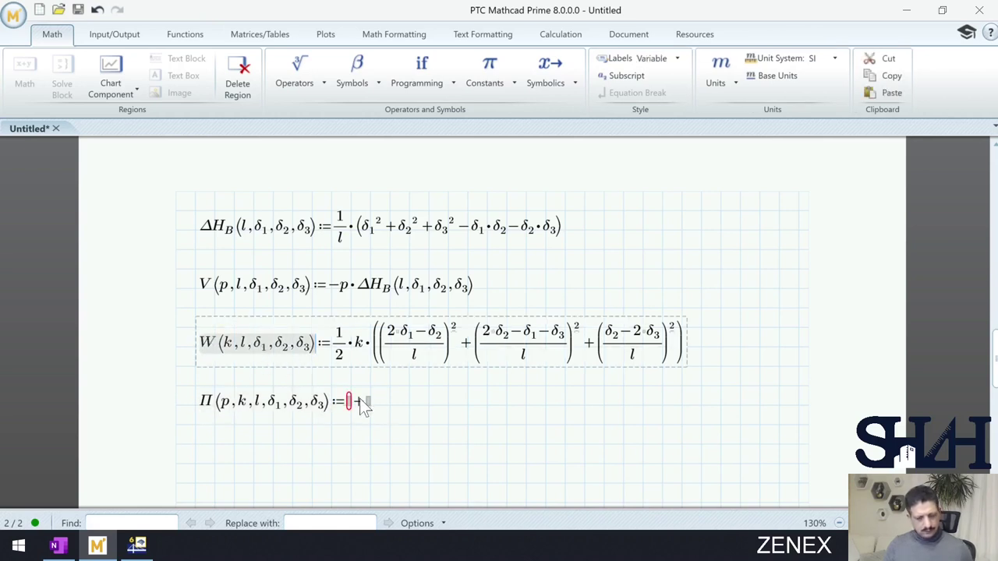
left_click(348, 401)
key("ctrl+v")
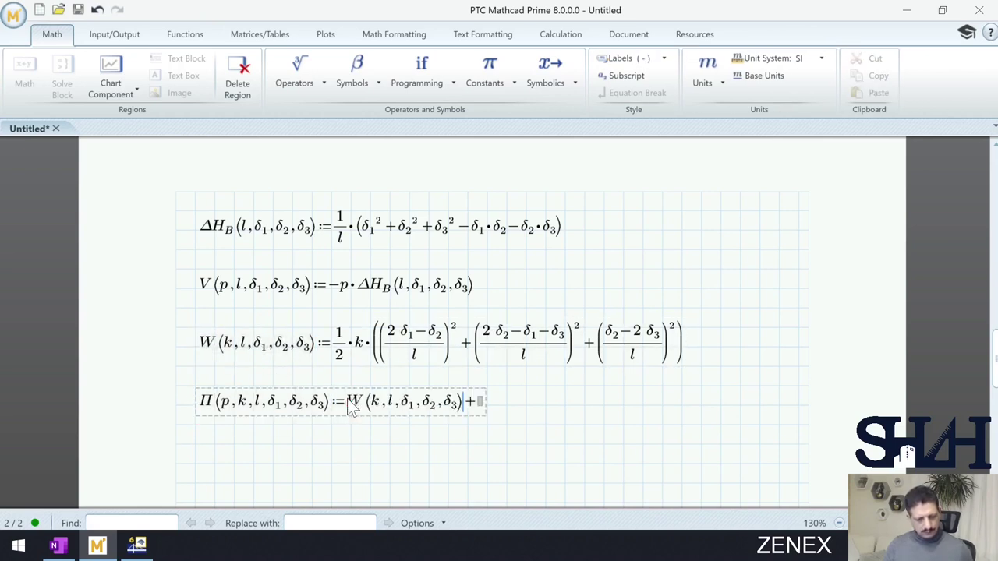
- Complete the sum in Π with V(p, l, δ1, δ2, δ3) as the second term, copying the arguments from V's definition
left_click_drag(199, 295, 238, 294)
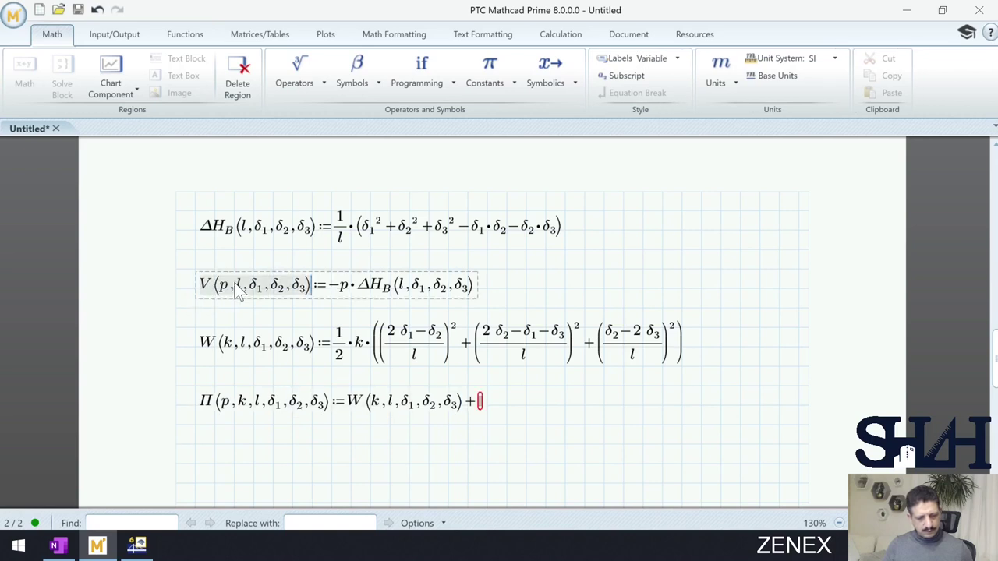
left_click(479, 402)
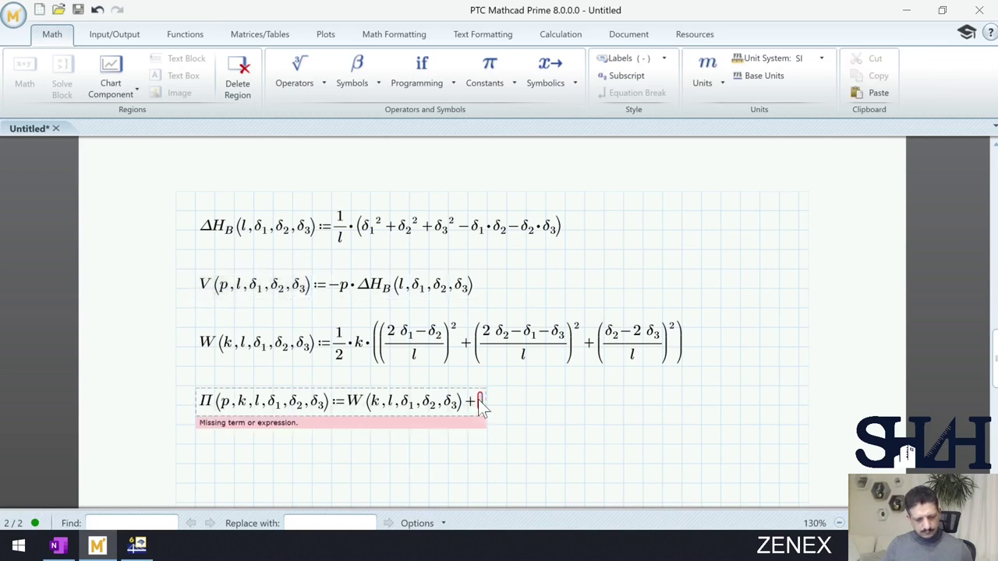
type("V(")
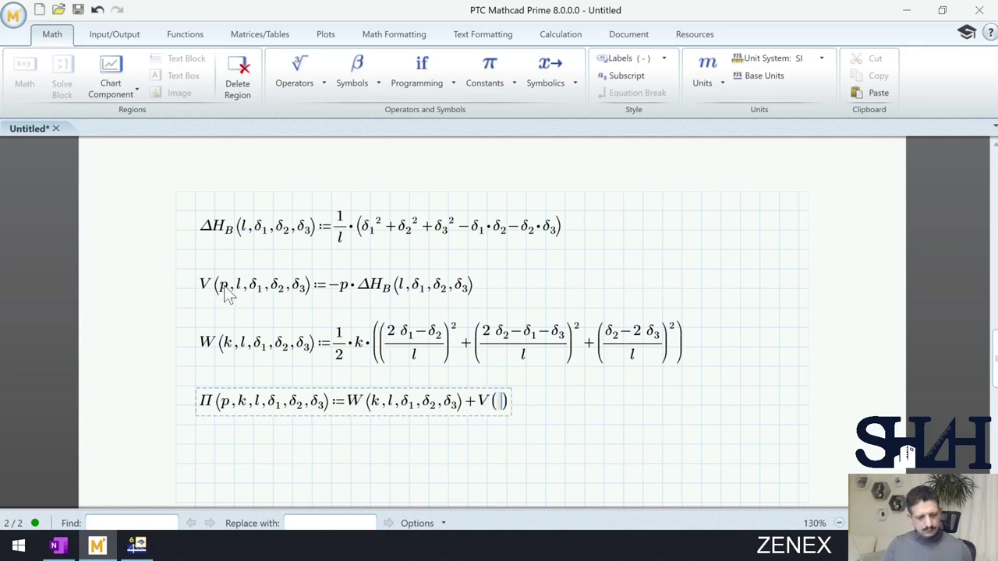
left_click_drag(224, 296, 304, 289)
key("ctrl+c")
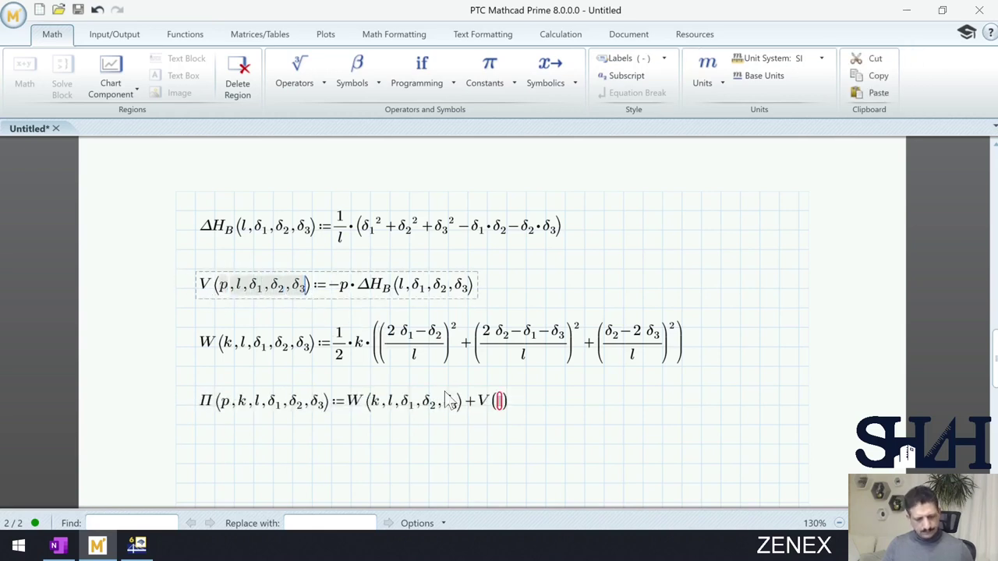
left_click(500, 403)
key("ctrl+v")
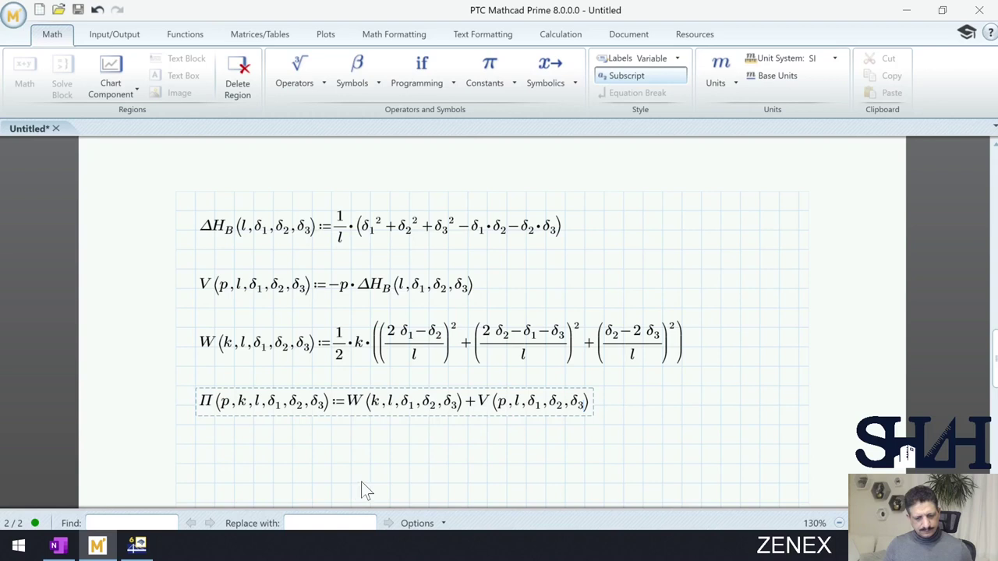
- Capture the finished Π equation as a screenshot region and copy the image to the clipboard
left_click(223, 449)
scroll(219, 449, "down", 1)
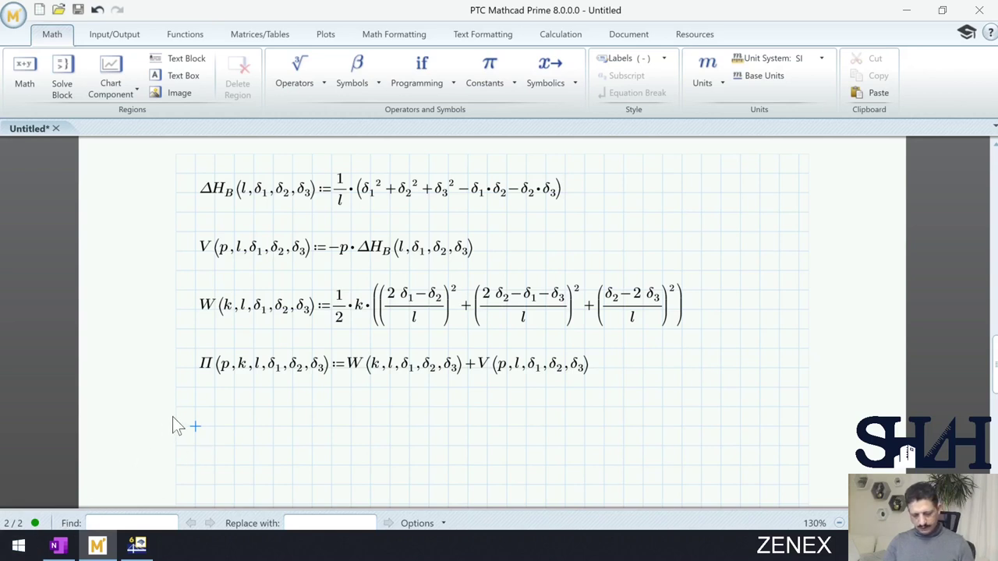
key("Print")
left_click_drag(183, 340, 597, 389)
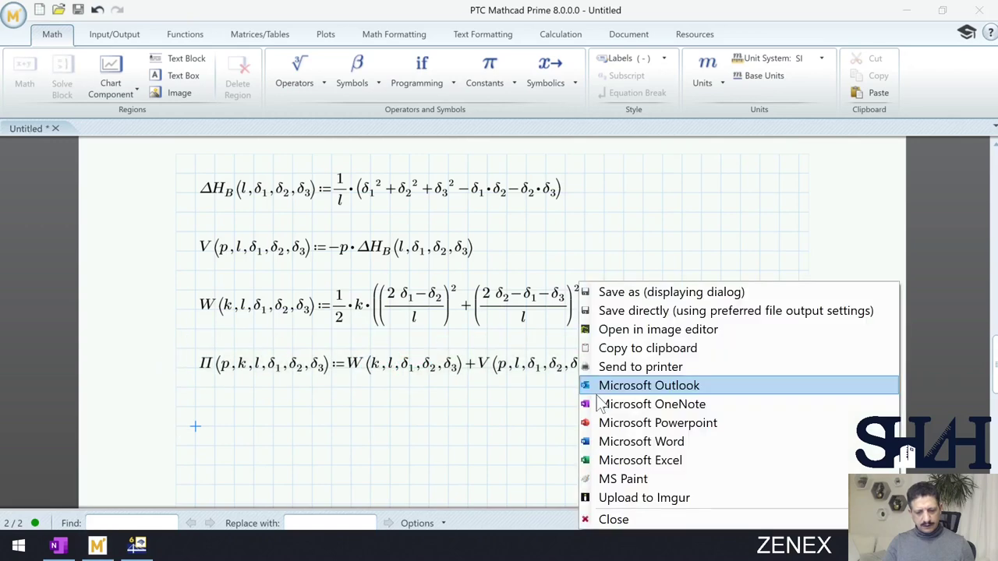
left_click(624, 348)
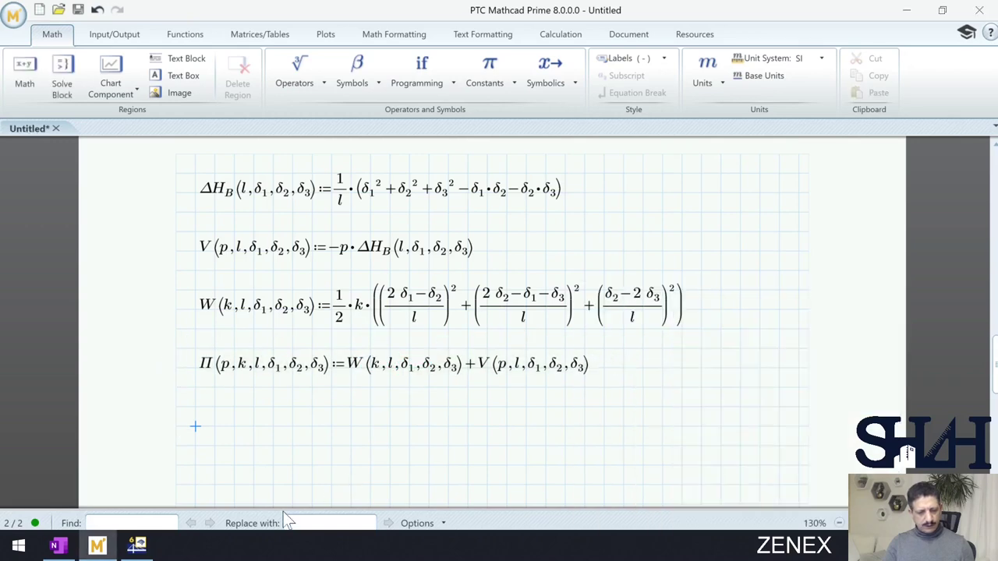
- Switch to OneNote, paste the Π equation image and place it directly under the handwritten red W equation
left_click(60, 547)
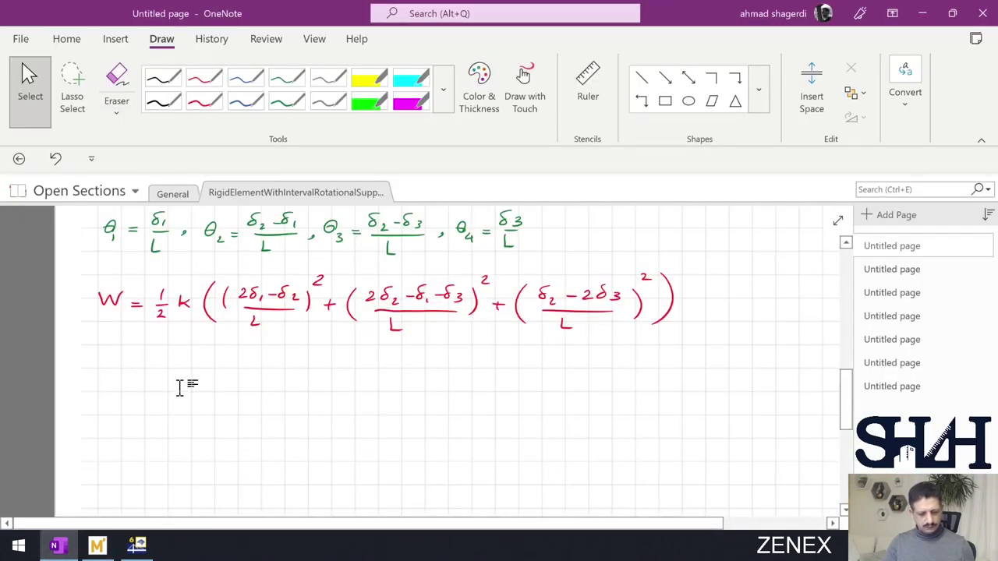
key("ctrl+v")
left_click(675, 369)
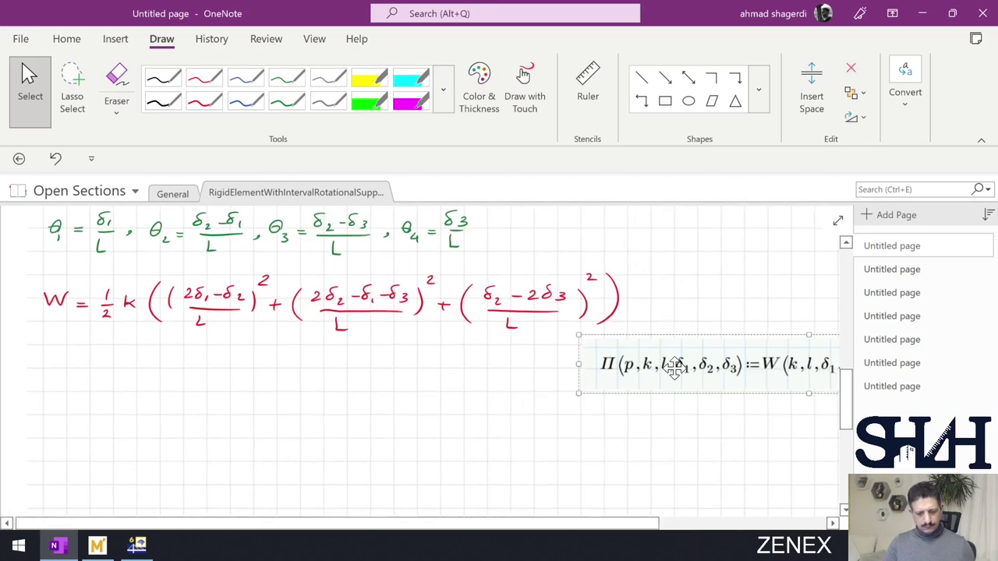
left_click_drag(675, 370, 148, 409)
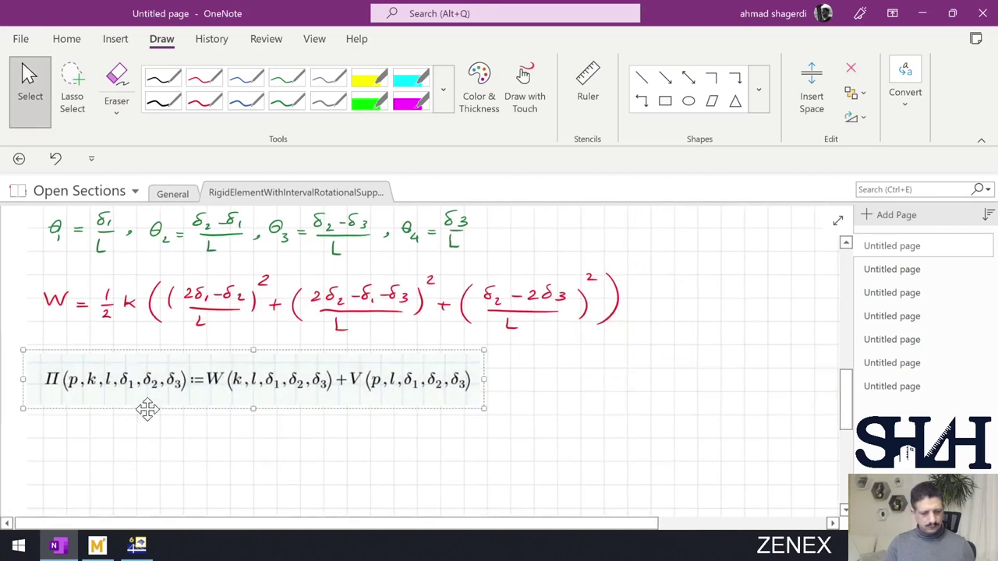
left_click_drag(335, 528, 238, 523)
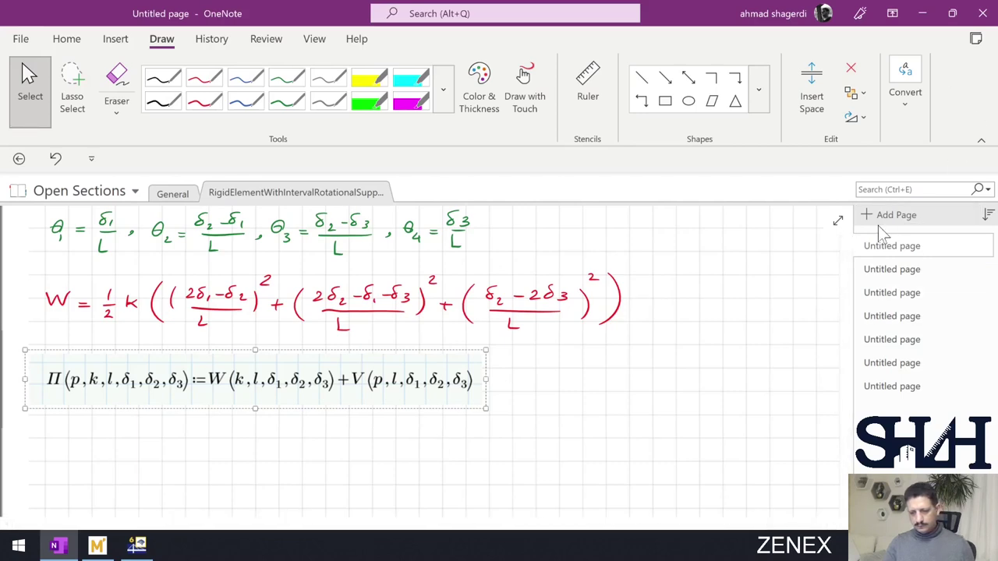
- Show the notes page in full-page view, deselect the pasted image and ready a pen for handwriting
left_click(838, 221)
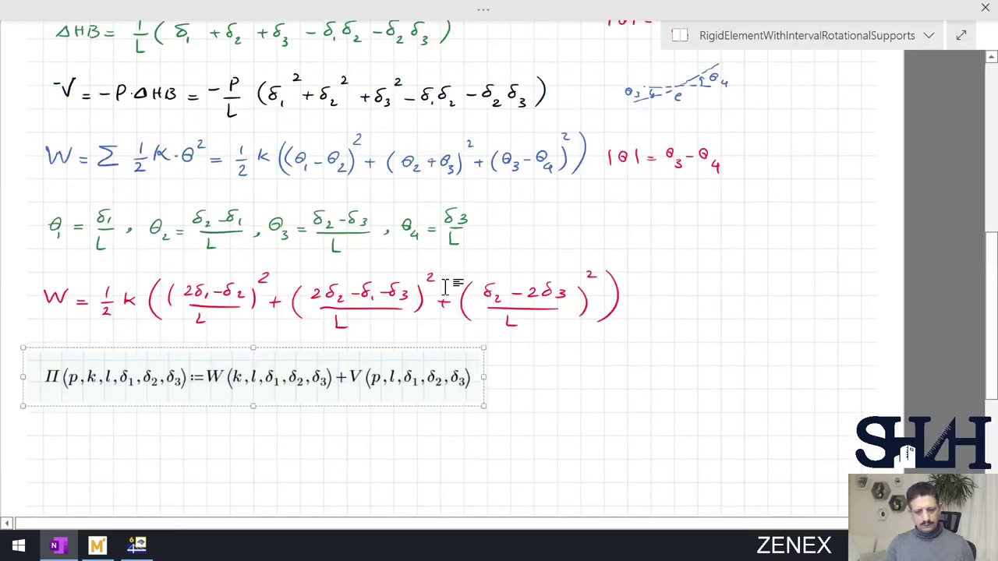
scroll(444, 287, "down", 1)
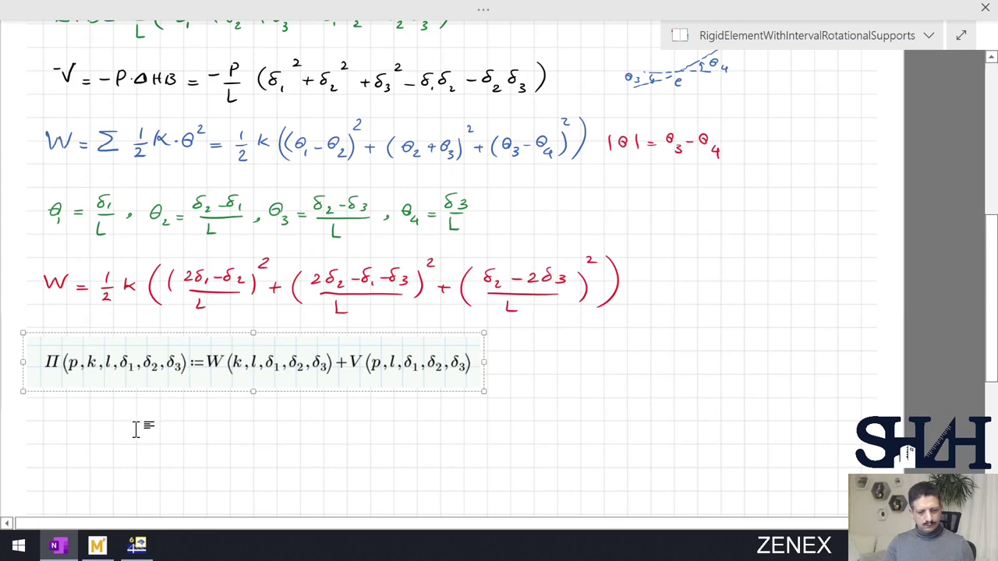
left_click(136, 429)
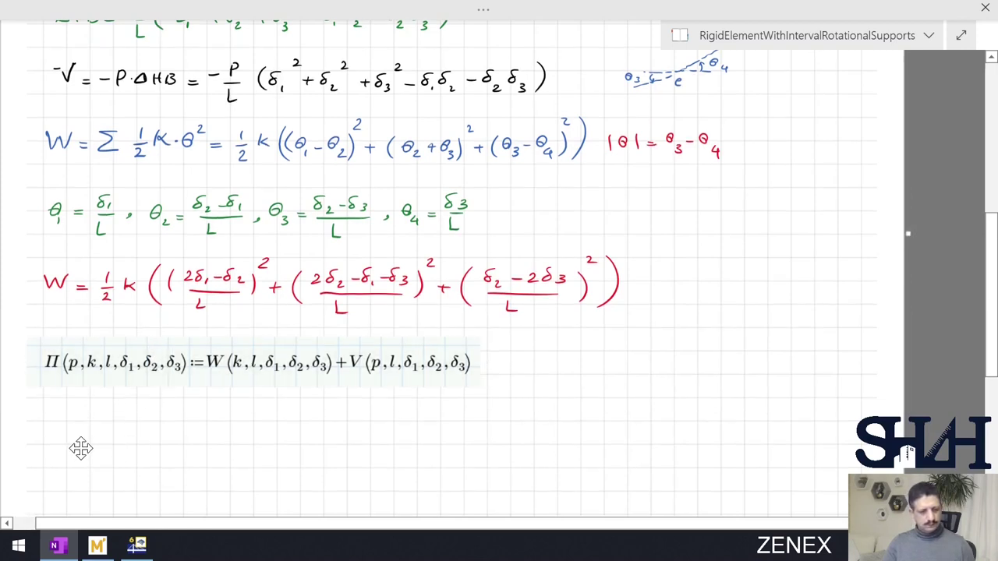
left_click(484, 8)
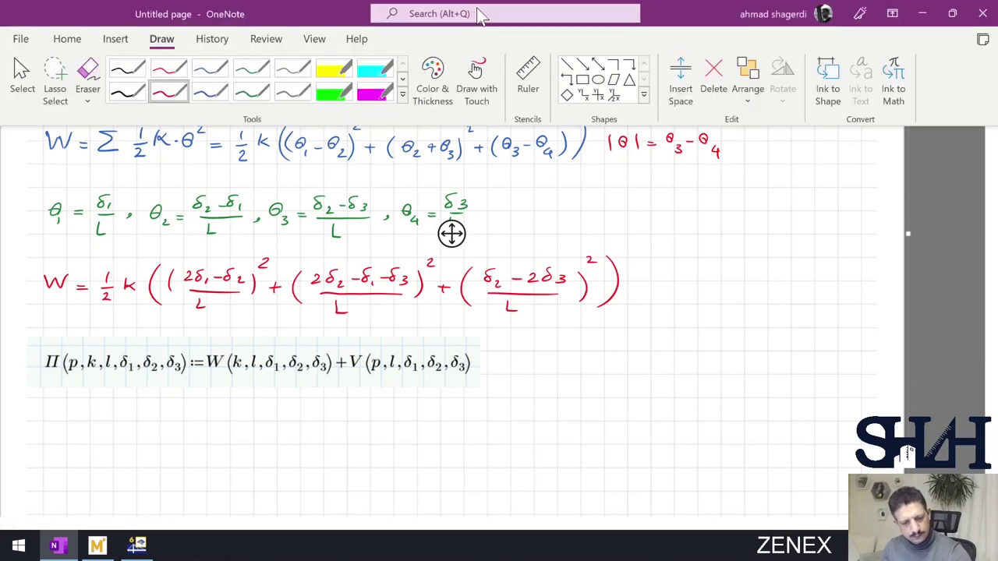
left_click(131, 71)
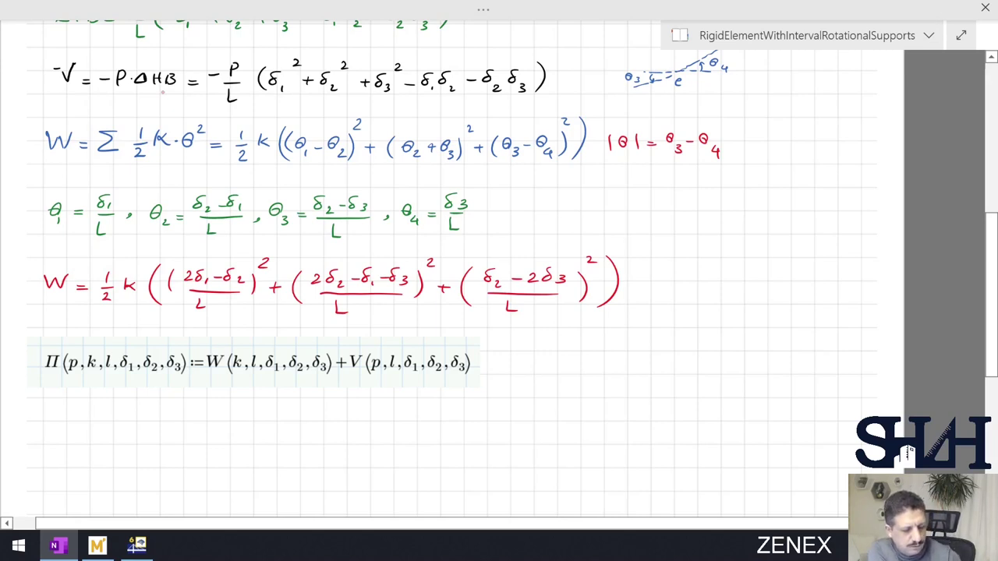
- Handwrite ∂Π/∂δ1 = 0, ∂Π/∂δ2 = 0, ∂Π/∂δ3 = 0 followed by an implication arrow in red beneath the pasted Π equation
mouse_move(63, 402)
left_mouse_down()
mouse_move(50, 414)
mouse_move(66, 403)
left_mouse_up()
left_click_drag(61, 405, 63, 415)
mouse_move(43, 421)
left_mouse_down()
mouse_move(70, 418)
mouse_move(48, 437)
mouse_move(57, 434)
left_mouse_up()
left_click_drag(65, 435, 92, 419)
mouse_move(83, 424)
left_mouse_down()
mouse_move(115, 427)
mouse_move(154, 421)
left_mouse_up()
left_click_drag(137, 427, 138, 441)
mouse_move(153, 436)
left_mouse_down()
mouse_move(159, 443)
mouse_move(174, 419)
left_mouse_up()
left_click_drag(162, 425, 189, 424)
mouse_move(203, 423)
left_mouse_down()
mouse_move(241, 410)
mouse_move(246, 421)
left_mouse_up()
mouse_move(230, 425)
left_mouse_down()
mouse_move(223, 439)
mouse_move(248, 443)
mouse_move(269, 418)
left_mouse_up()
left_click_drag(260, 424, 269, 423)
left_click_drag(280, 421, 319, 418)
mouse_move(300, 422)
left_mouse_down()
mouse_move(320, 423)
mouse_move(313, 427)
left_mouse_up()
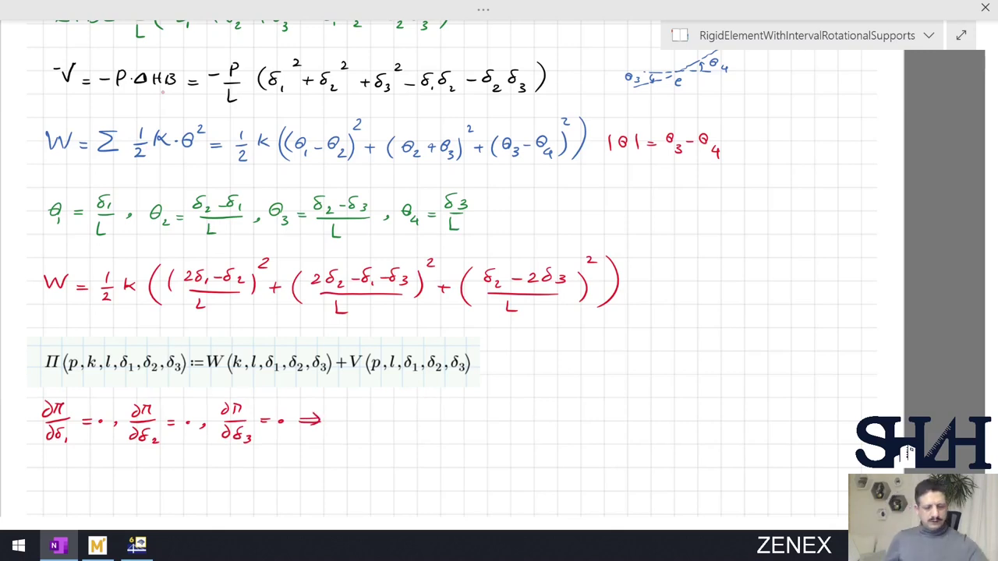
- Switch back to Mathcad and insert a derivative operator with respect to δ1 below the Π definition
left_click(96, 545)
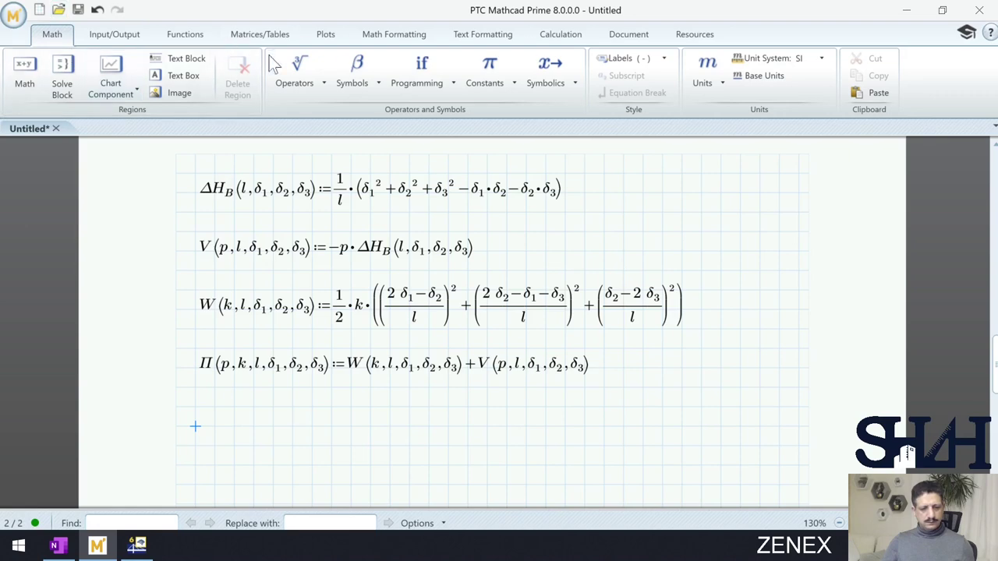
left_click(319, 87)
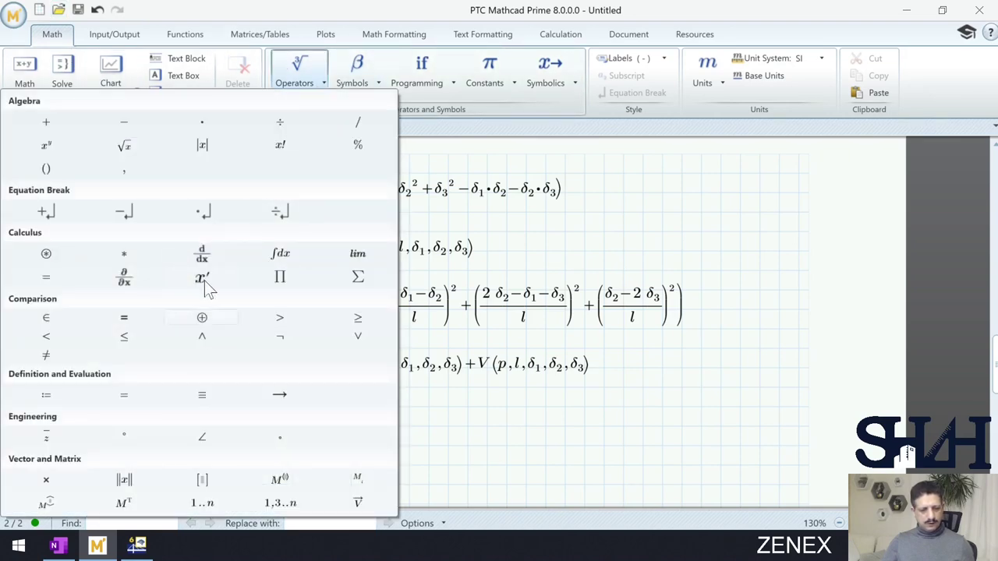
left_click(201, 256)
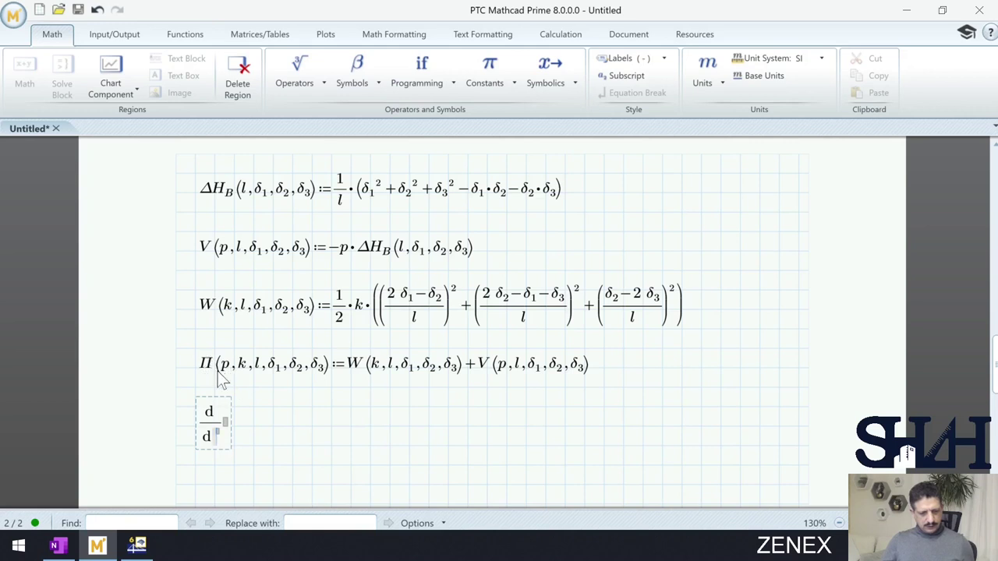
type("d")
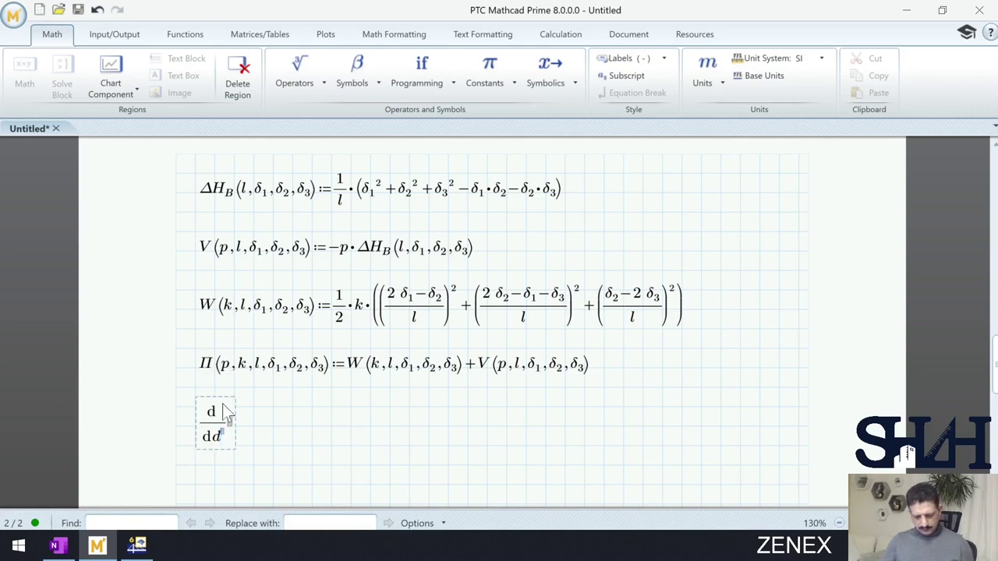
key("ctrl+g")
type(".1")
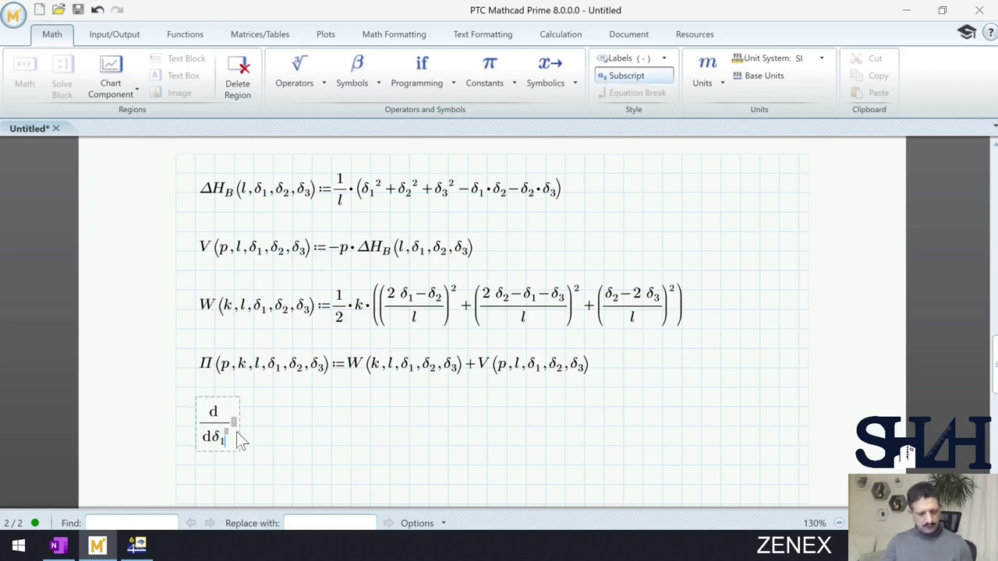
- Fill in Π(p, k, l, δ1, δ2, δ3) as the function to differentiate, copying the arguments from Π's definition
left_click(233, 428)
type("p")
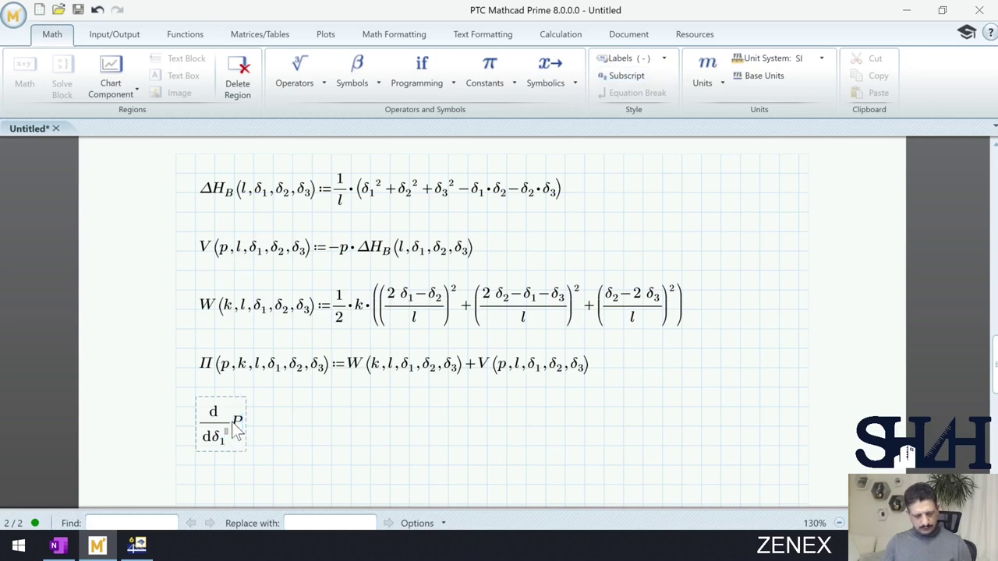
key("ctrl+g")
type("(")
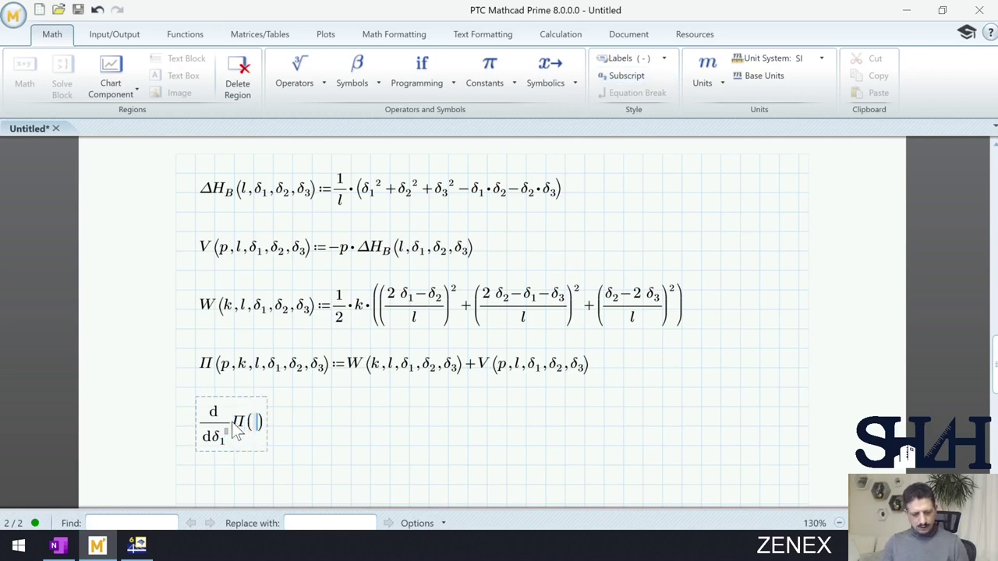
left_click_drag(224, 369, 315, 365)
key("ctrl+c")
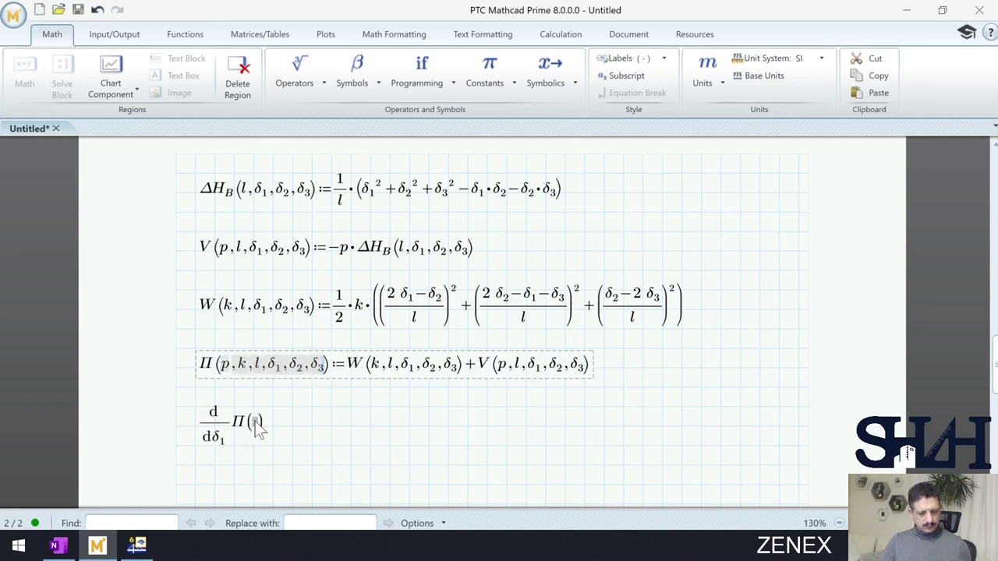
left_click(258, 424)
key("ctrl+v")
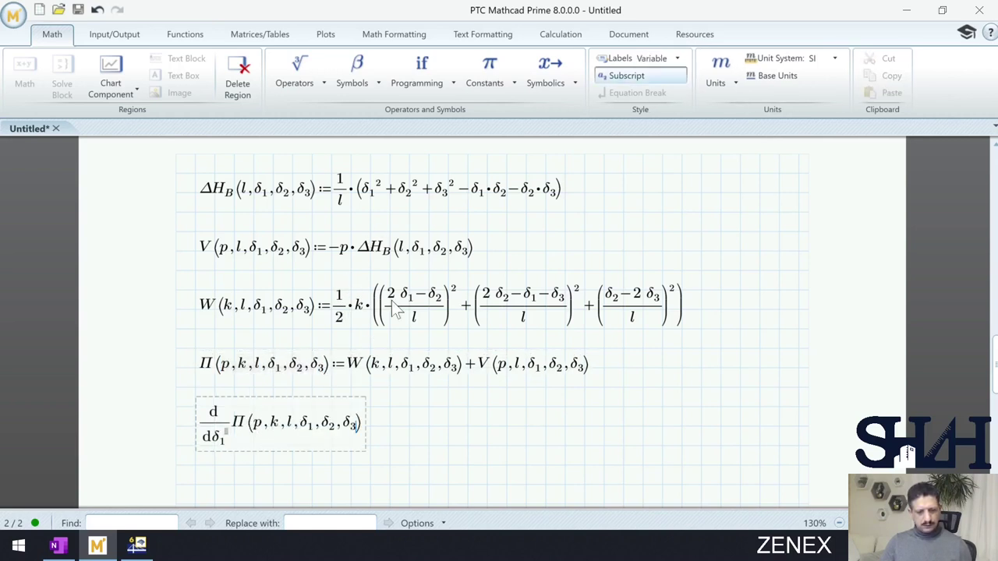
- Evaluate the derivative of Π with respect to δ1 symbolically, using the expand keyword
left_click(548, 84)
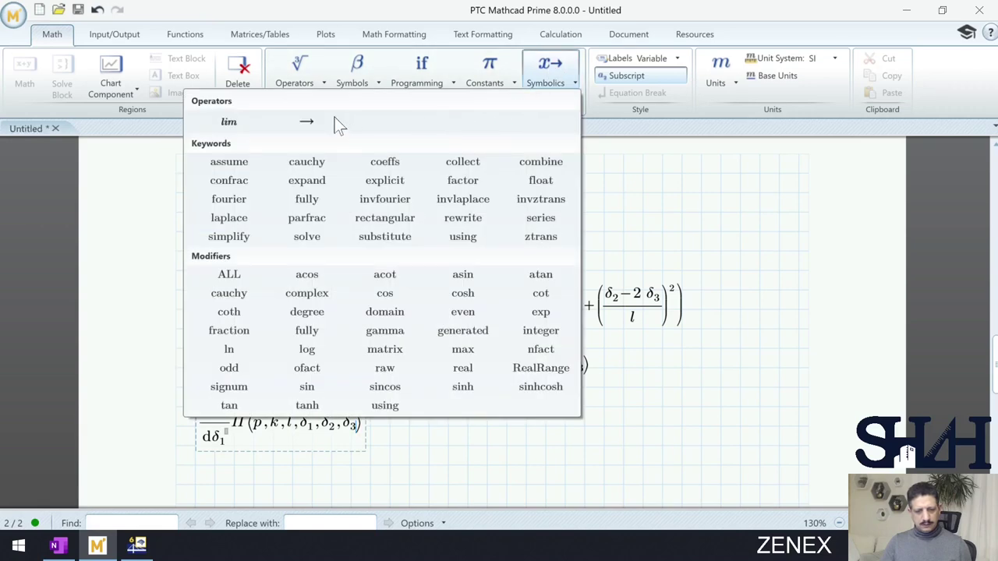
left_click(301, 122)
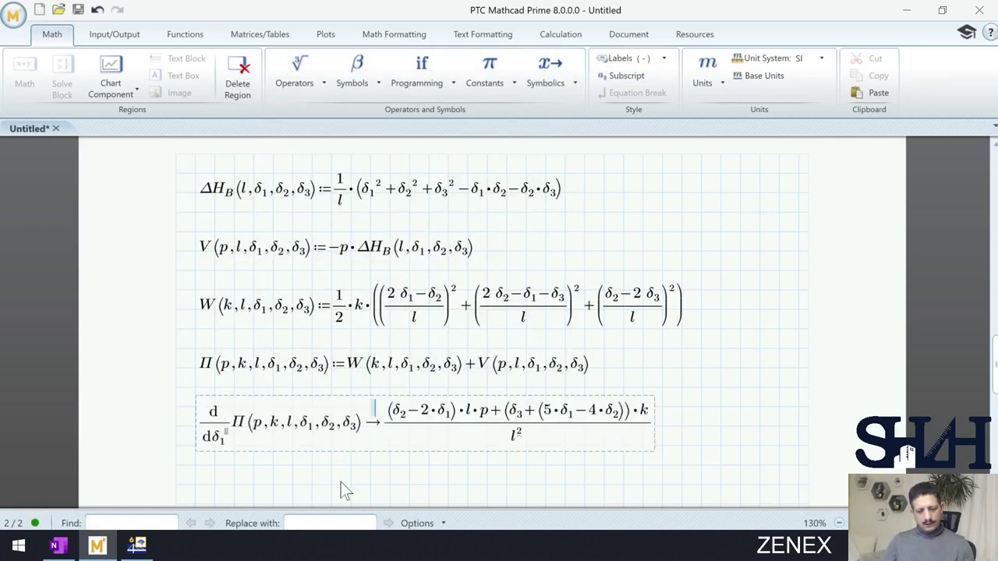
type("expand")
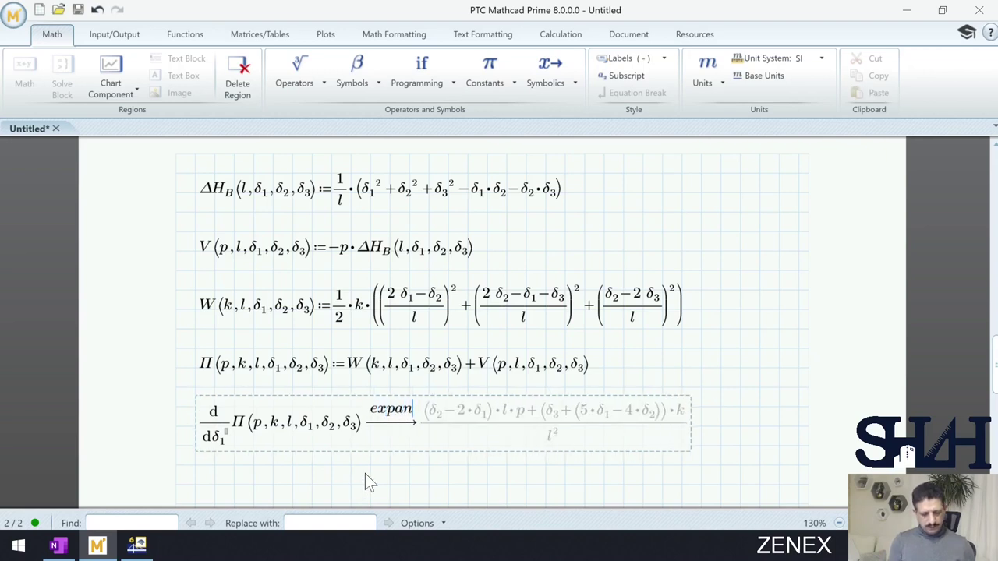
left_click(365, 473)
scroll(362, 470, "down", 2)
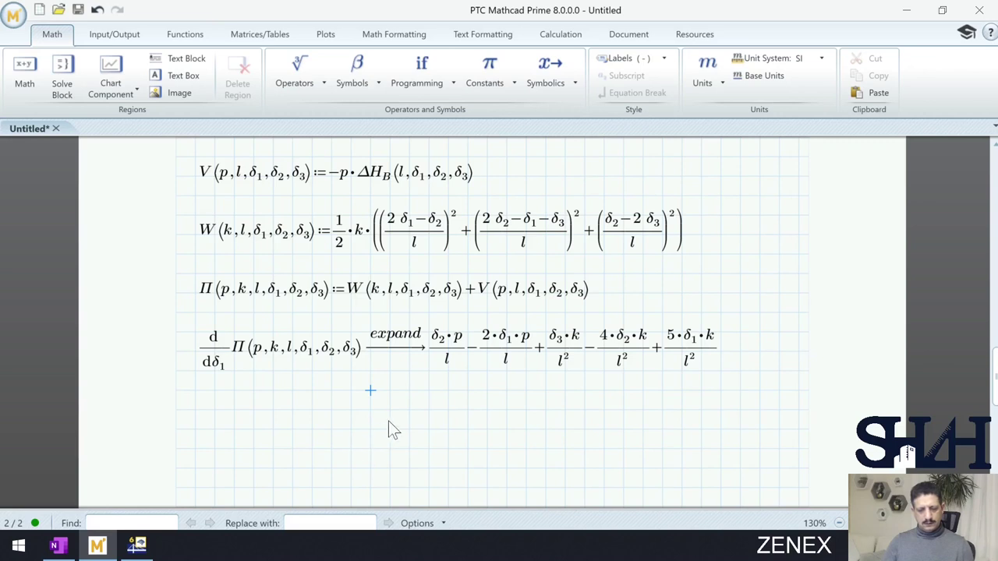
- Copy the expanded δ1 derivative, paste it directly below and change its differentiation variable to δ2
left_click(328, 367)
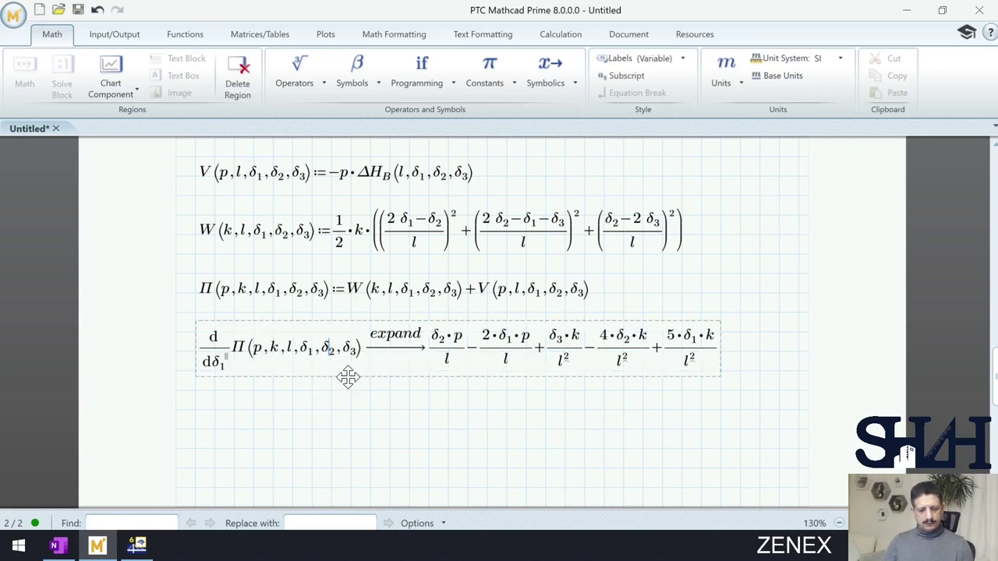
left_click(348, 377)
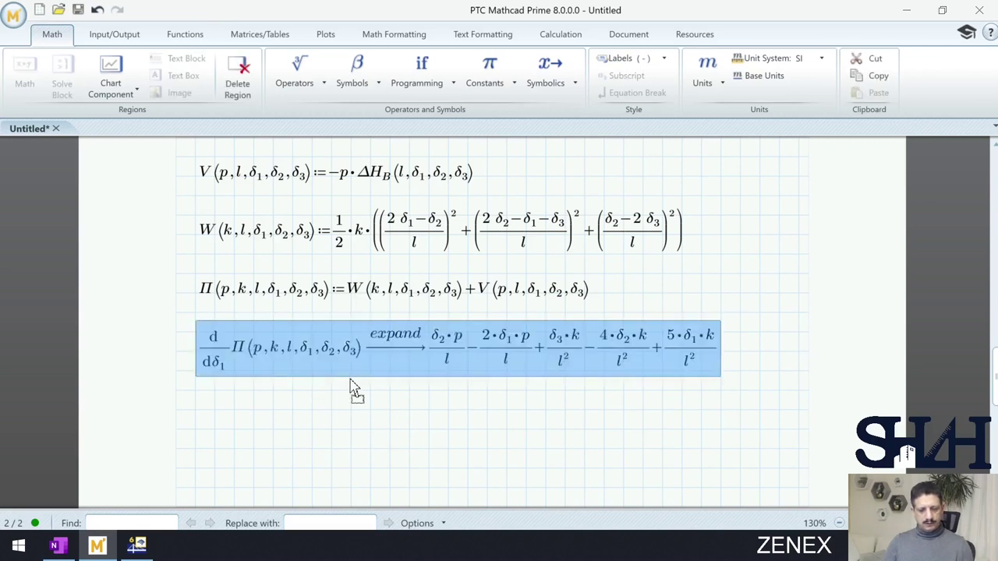
left_click(220, 420)
left_click(321, 342)
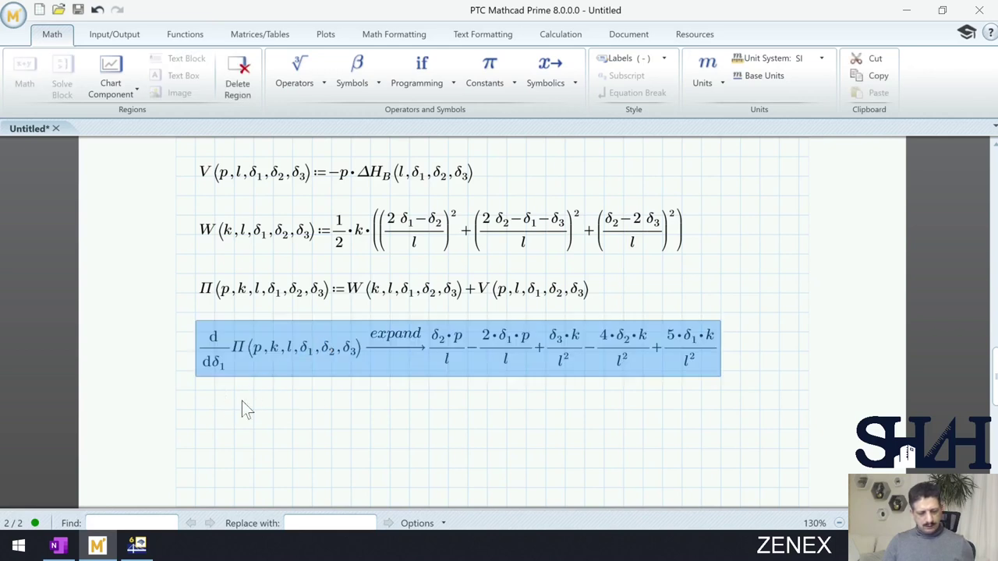
left_click(202, 411)
key("ctrl+v")
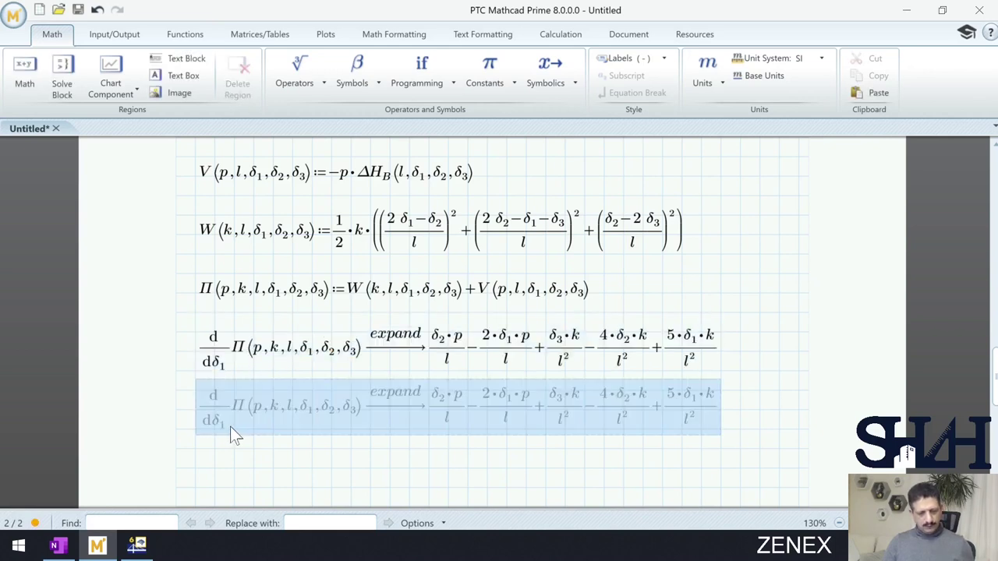
left_click(223, 426)
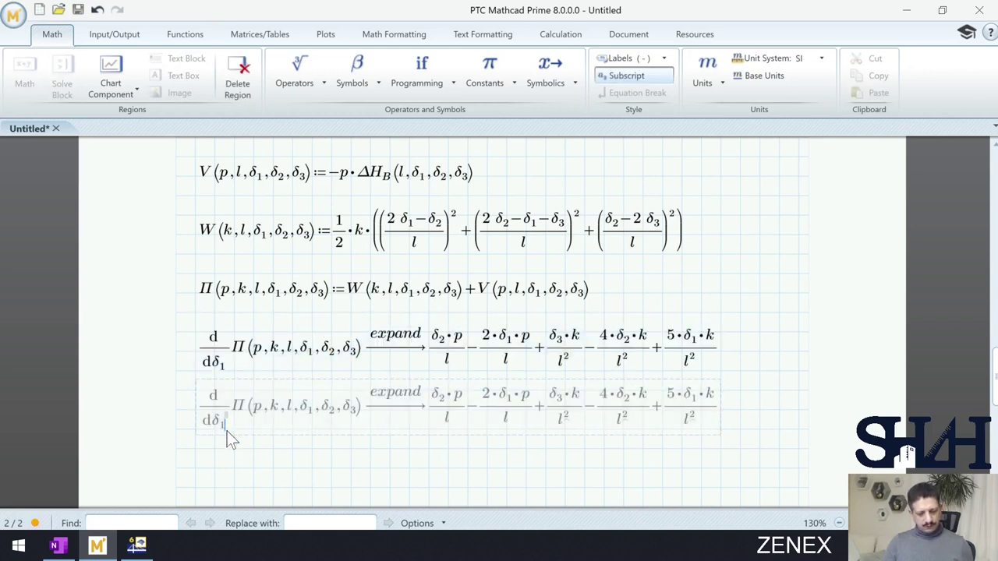
key("BackSpace")
type("2")
left_click(234, 448)
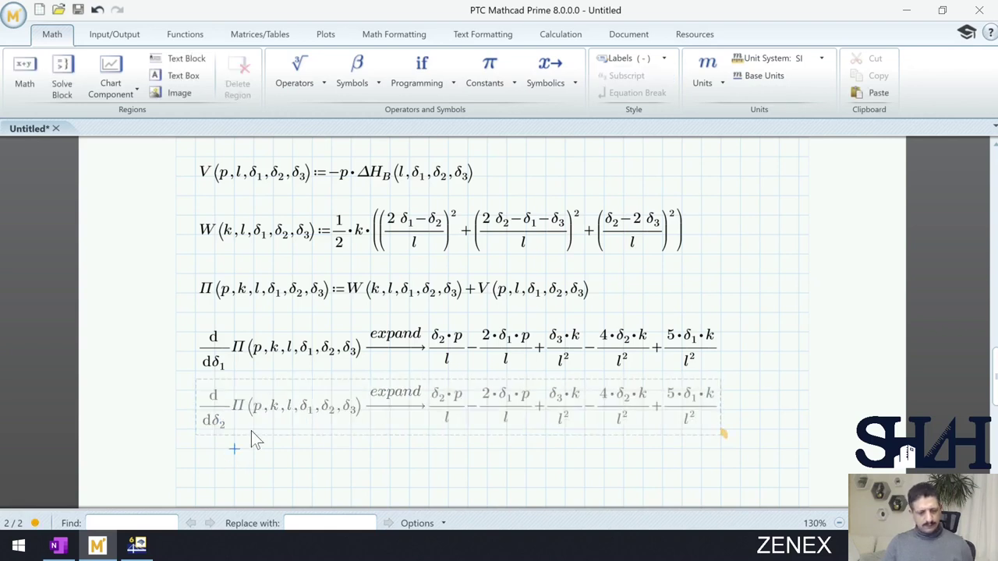
- Paste another copy below the δ2 derivative, align it with the rows above and change its differentiation variable to δ3
scroll(251, 434, "down", 2)
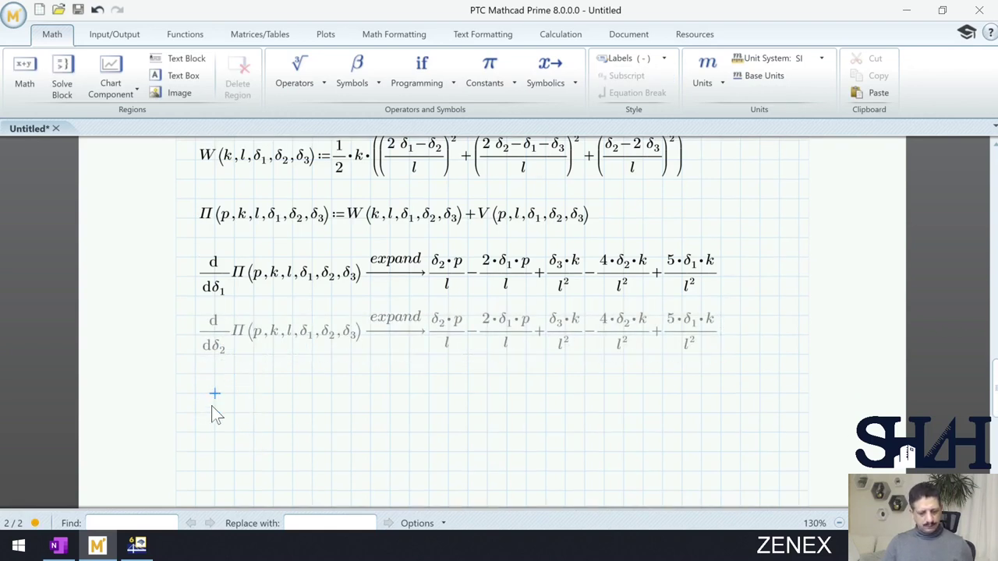
key("ctrl+v")
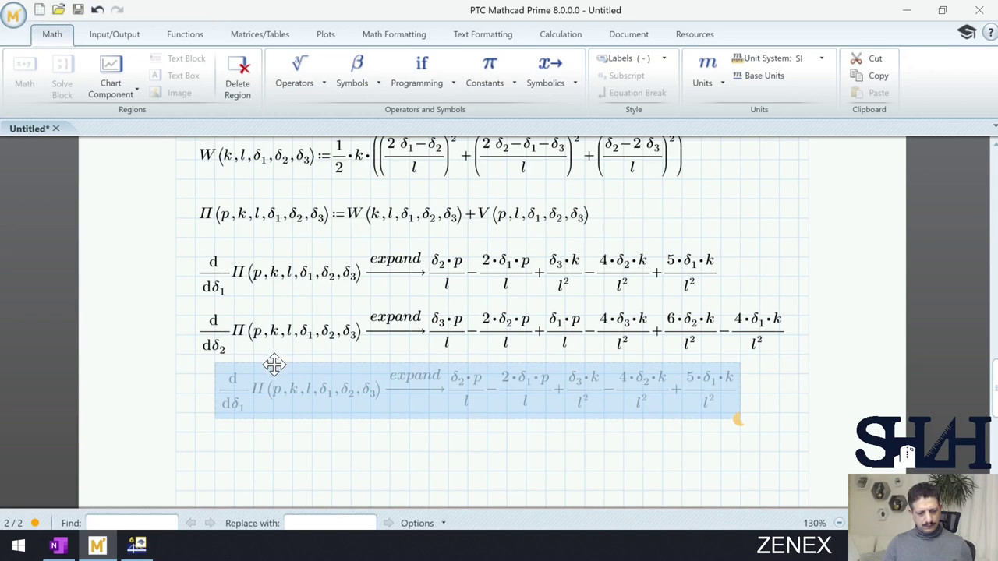
left_click_drag(274, 365, 254, 384)
left_click(224, 430)
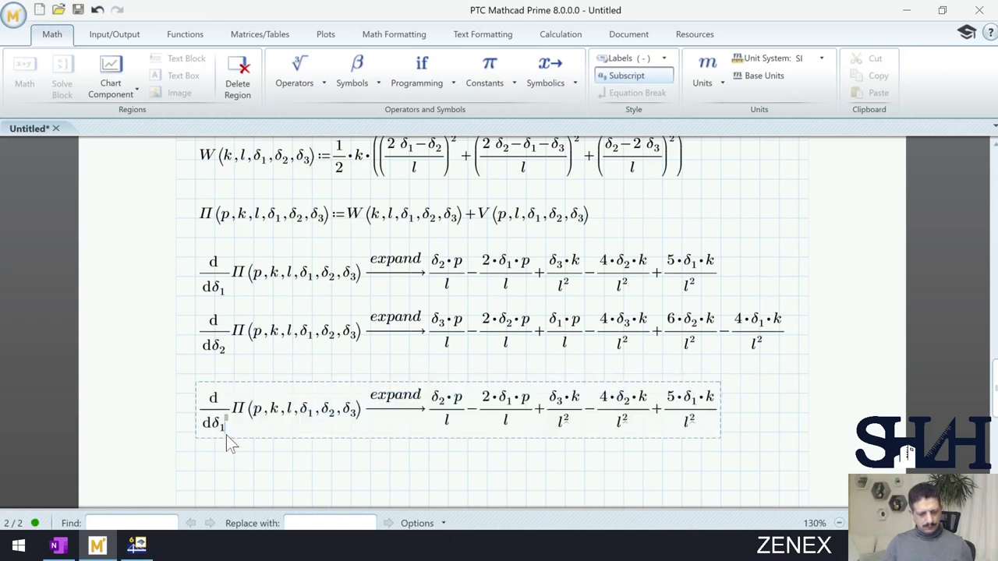
key("BackSpace")
type("3")
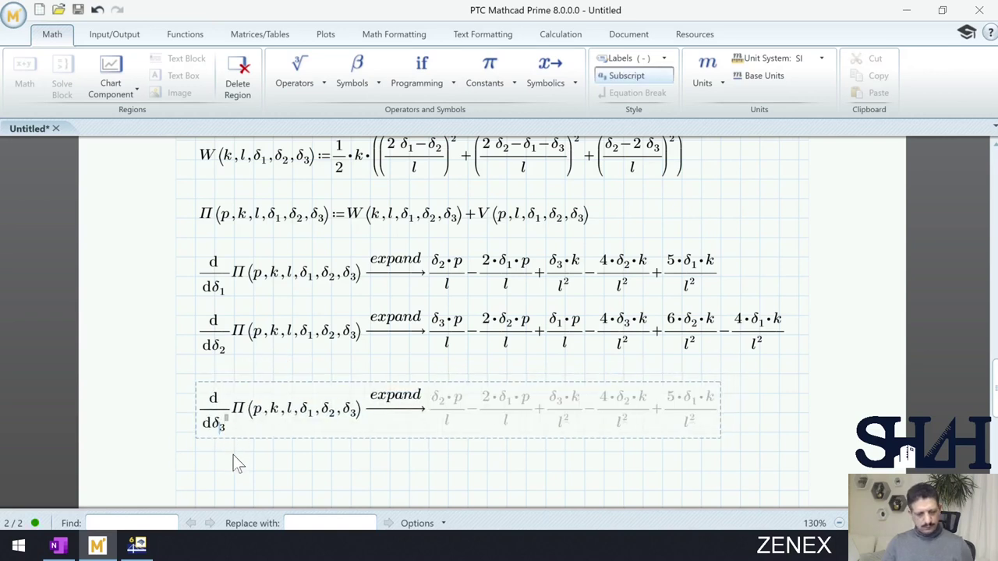
left_click(234, 452)
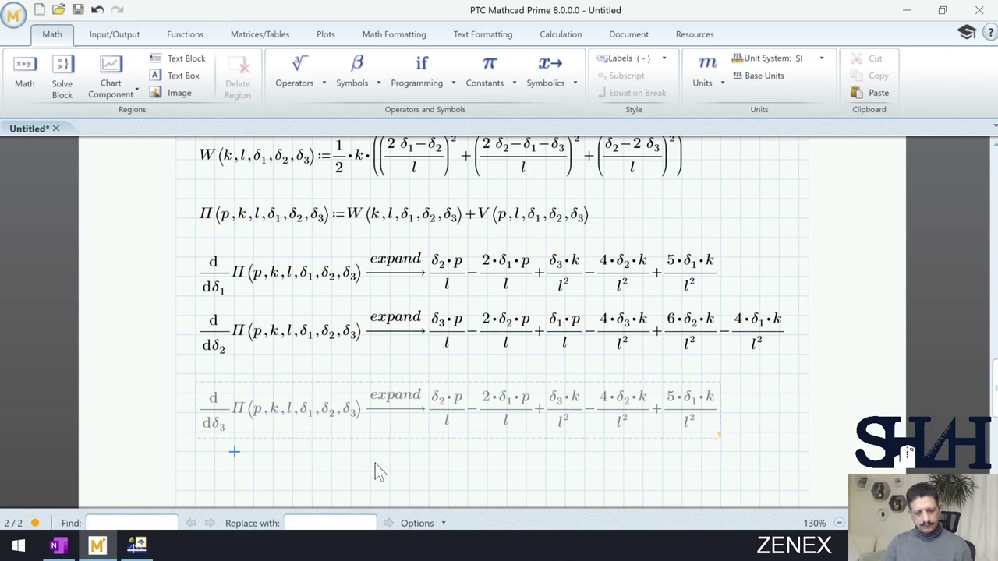
- Move the δ3 derivative region up so it sits directly beneath the δ2 derivative, and deselect it
left_click_drag(351, 442, 290, 427)
key("Up")
key("Up")
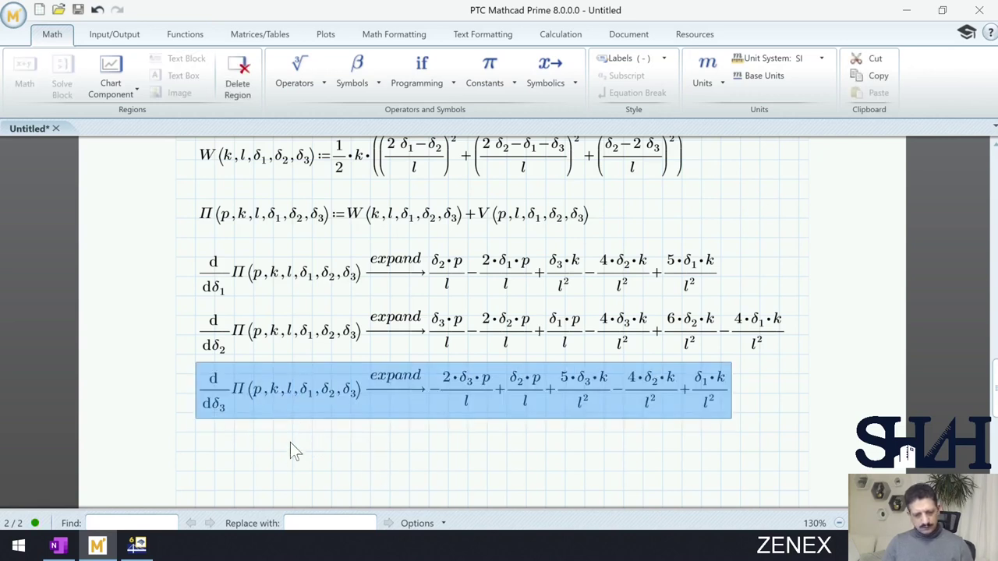
left_click(292, 452)
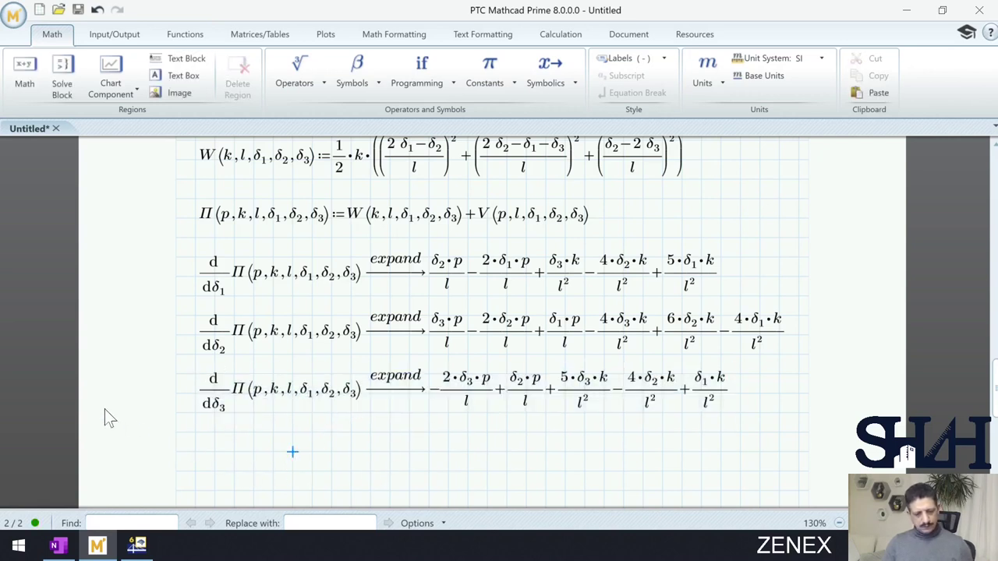
- Capture the expanded results of the three derivatives as an image, copy it to the clipboard and paste it into OneNote
key("Print")
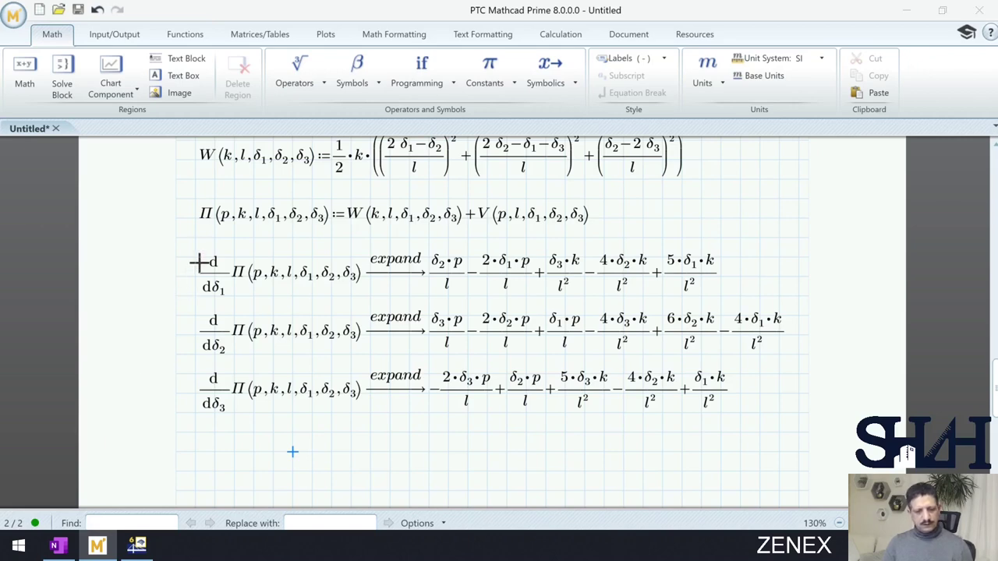
left_click_drag(190, 244, 790, 422)
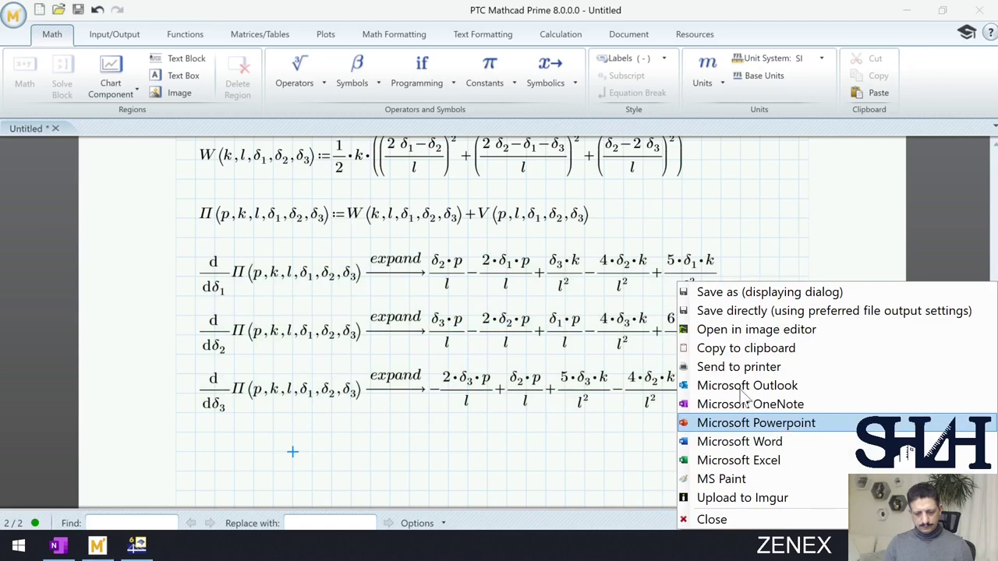
left_click(710, 350)
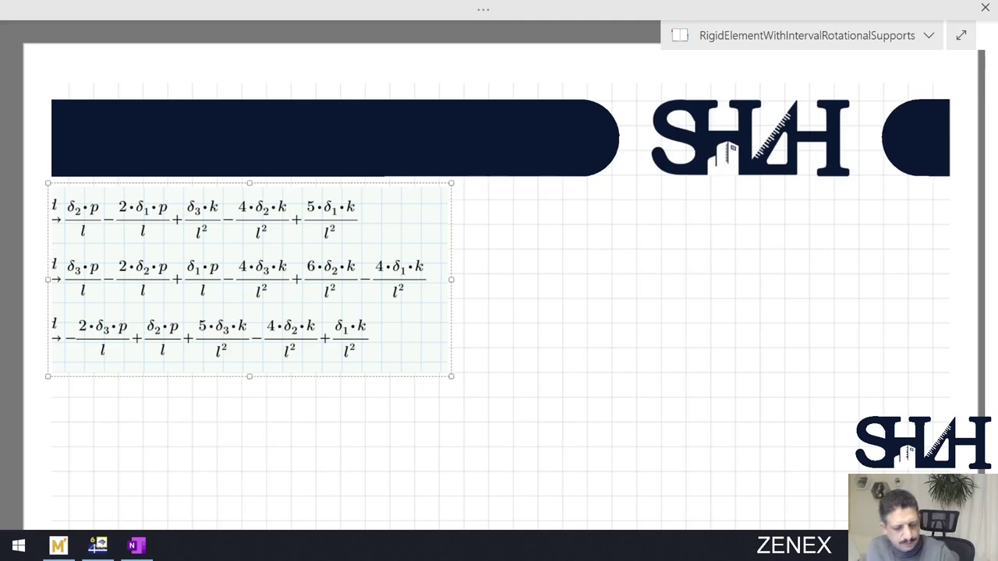
- Pick the red pen and draw a tall opening brace beside the pasted derivative results
left_click(483, 10)
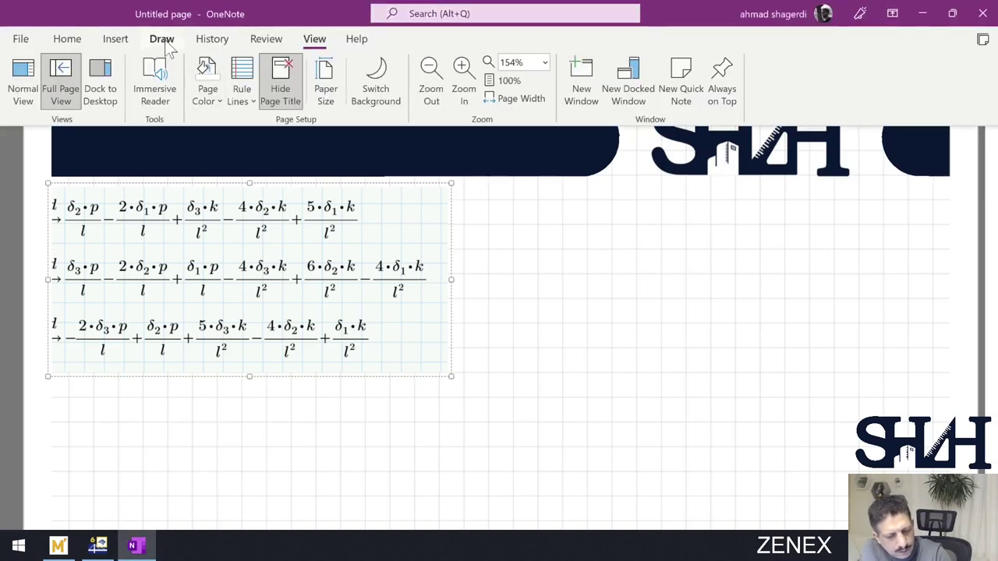
left_click(163, 39)
left_click(170, 92)
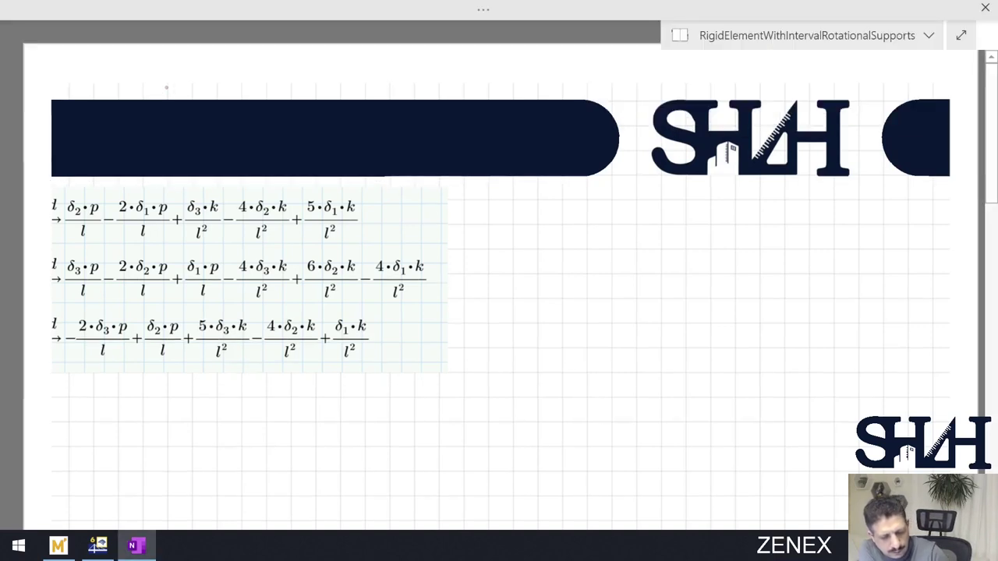
mouse_move(483, 199)
left_mouse_down()
mouse_move(467, 252)
mouse_move(475, 337)
left_mouse_up()
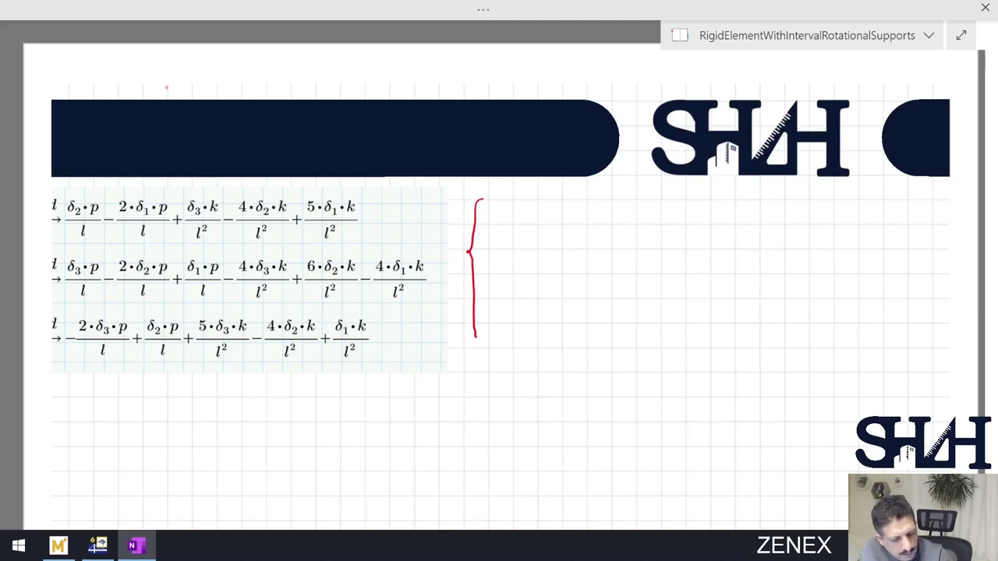
- Cross out the two δ1 terms in the first row and handwrite (5k/L² − 2P/L)δ1 as the first equation's leading term
left_click_drag(302, 202, 343, 243)
mouse_move(506, 210)
left_mouse_down()
mouse_move(496, 224)
mouse_move(521, 225)
left_mouse_up()
left_click_drag(502, 231, 508, 242)
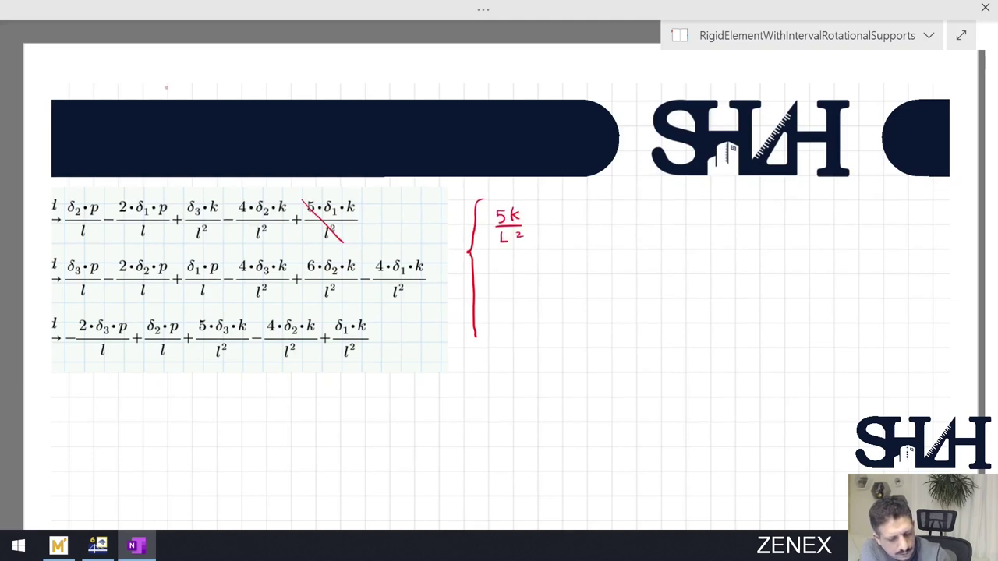
left_click_drag(123, 196, 150, 227)
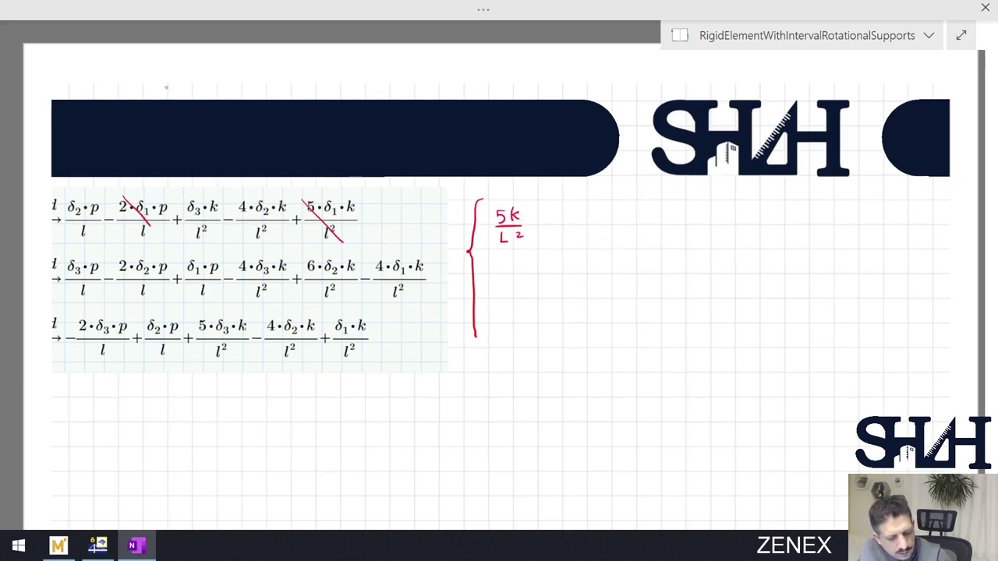
left_click_drag(546, 209, 569, 226)
left_click_drag(555, 231, 560, 242)
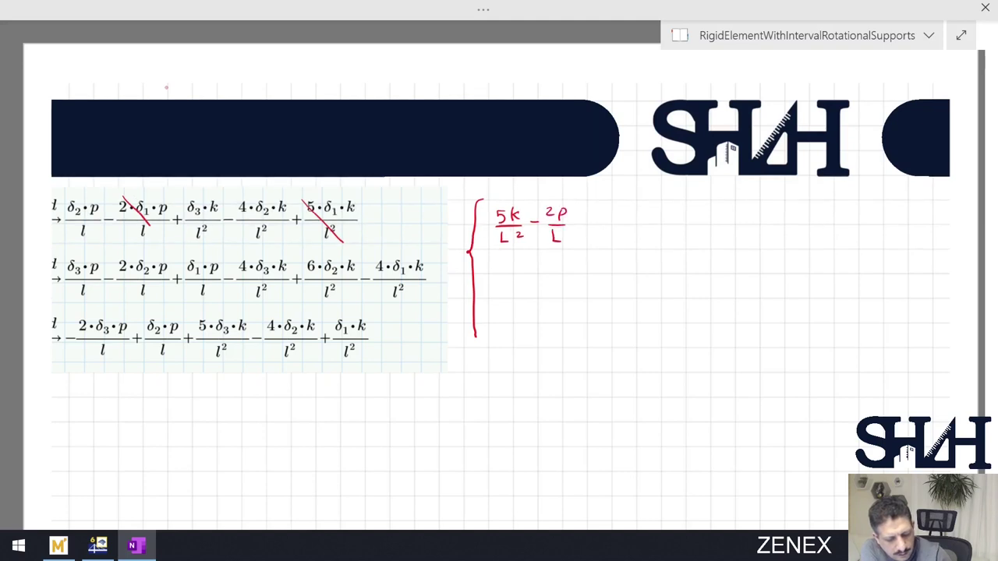
left_click_drag(576, 205, 578, 231)
left_click_drag(488, 209, 485, 231)
mouse_move(598, 207)
left_mouse_down()
mouse_move(590, 220)
mouse_move(603, 232)
left_mouse_up()
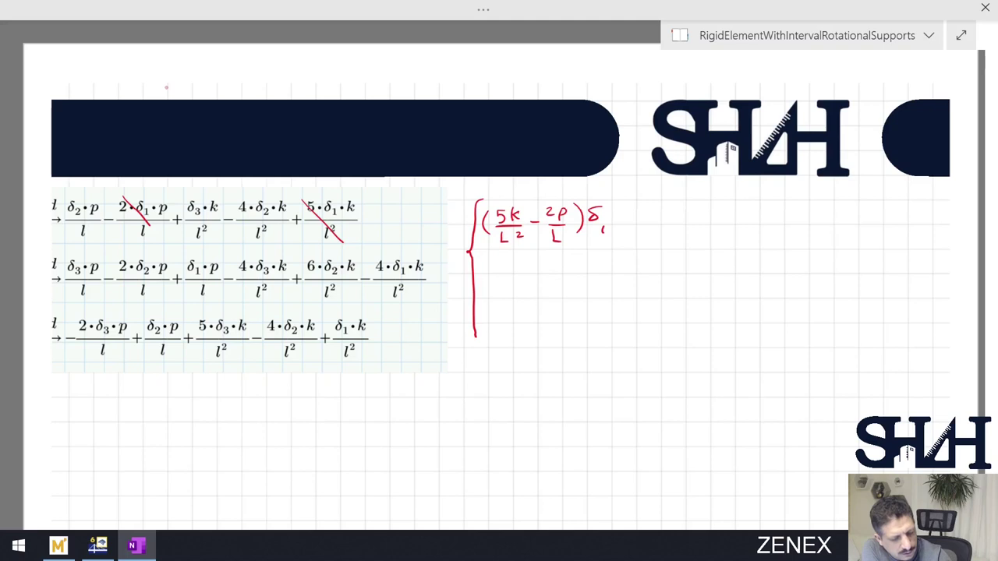
- Cross out the two δ2 terms in the first row and handwrite + (−4k/L² + P/L)δ2 + in the first equation
left_click_drag(239, 200, 269, 236)
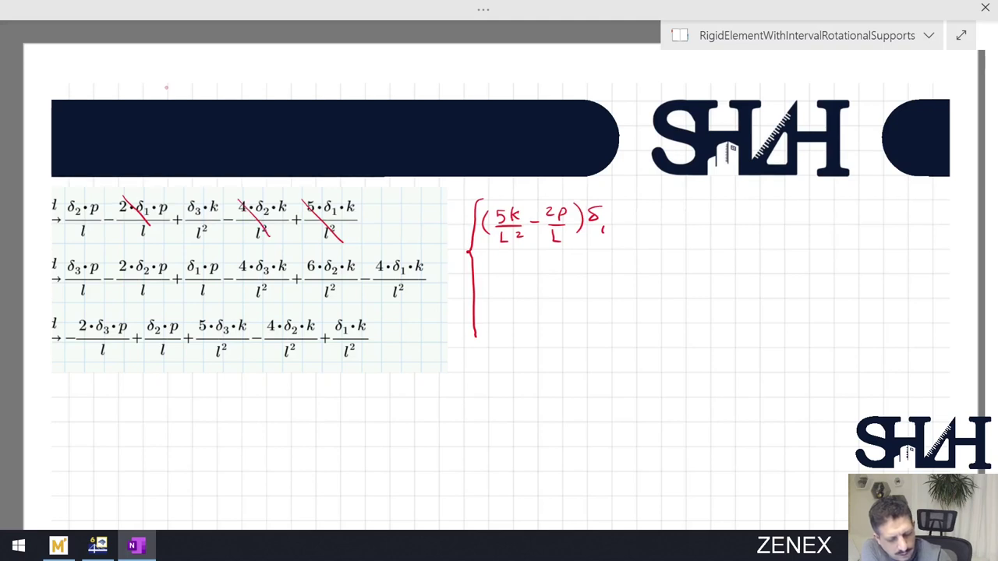
left_click_drag(618, 217, 617, 226)
mouse_move(633, 212)
left_mouse_down()
mouse_move(629, 234)
mouse_move(646, 222)
mouse_move(675, 225)
left_mouse_up()
mouse_move(659, 231)
left_mouse_down()
mouse_move(666, 242)
mouse_move(675, 237)
left_mouse_up()
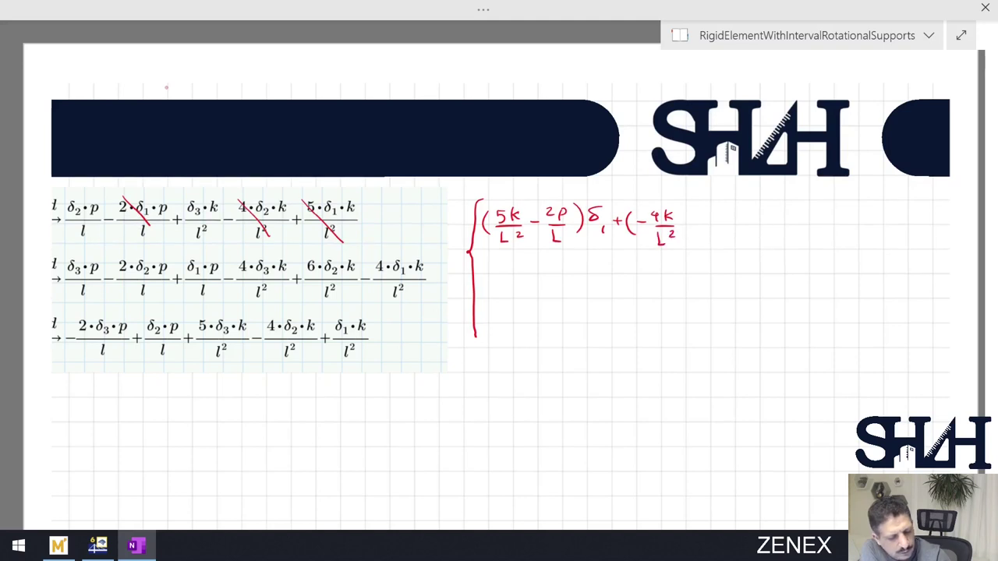
left_click_drag(69, 201, 96, 227)
left_click_drag(700, 221, 709, 216)
mouse_move(700, 223)
left_mouse_down()
mouse_move(714, 223)
mouse_move(714, 239)
left_mouse_up()
mouse_move(722, 207)
left_mouse_down()
mouse_move(712, 238)
mouse_move(745, 227)
left_mouse_up()
left_click_drag(756, 230, 788, 222)
- Finish the first equation with k/L² δ3 = 0 and cross out the δ3 term in the first row
mouse_move(781, 217)
left_mouse_down()
mouse_move(781, 227)
mouse_move(817, 227)
left_mouse_up()
left_click_drag(806, 232, 807, 244)
left_click_drag(810, 234, 824, 240)
mouse_move(840, 211)
left_mouse_down()
mouse_move(834, 228)
mouse_move(852, 237)
mouse_move(872, 219)
left_mouse_up()
left_click_drag(861, 225, 872, 224)
left_click(886, 222)
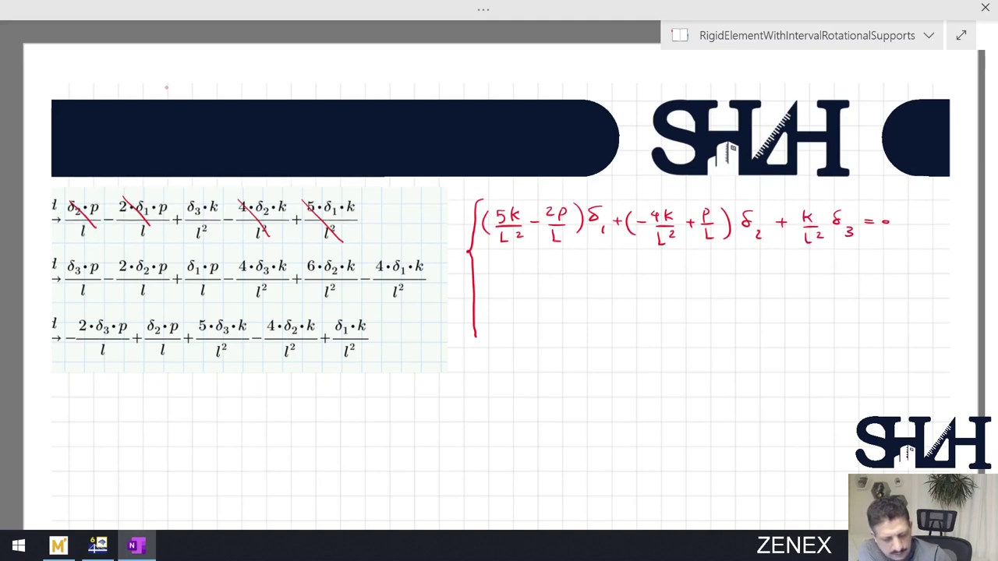
left_click_drag(187, 202, 219, 234)
- Switch to a blue pen, cross out the 4·δ1·k/l² term in the second row and start the second equation with −4k/L²
left_click(482, 8)
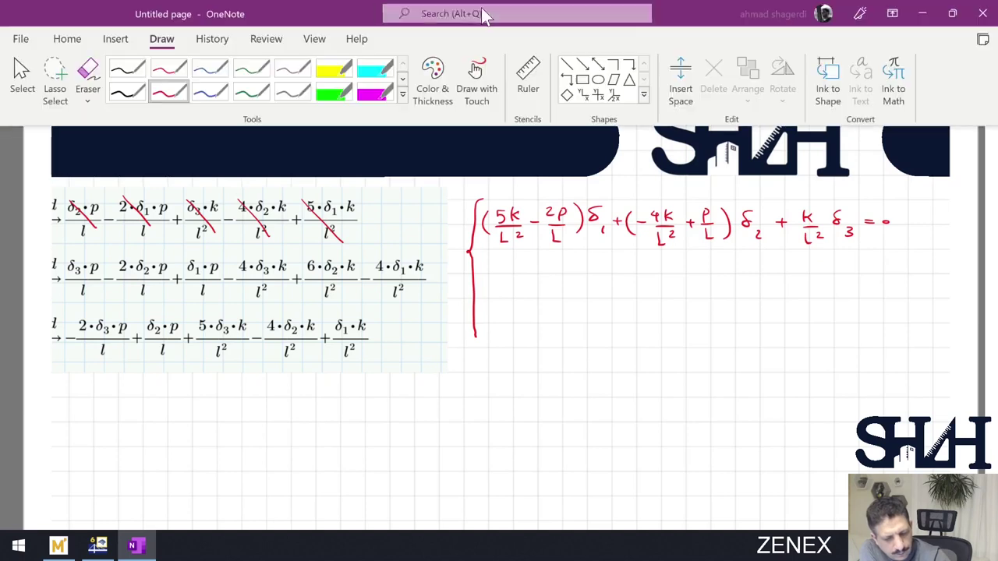
left_click(209, 92)
left_click_drag(373, 263, 401, 297)
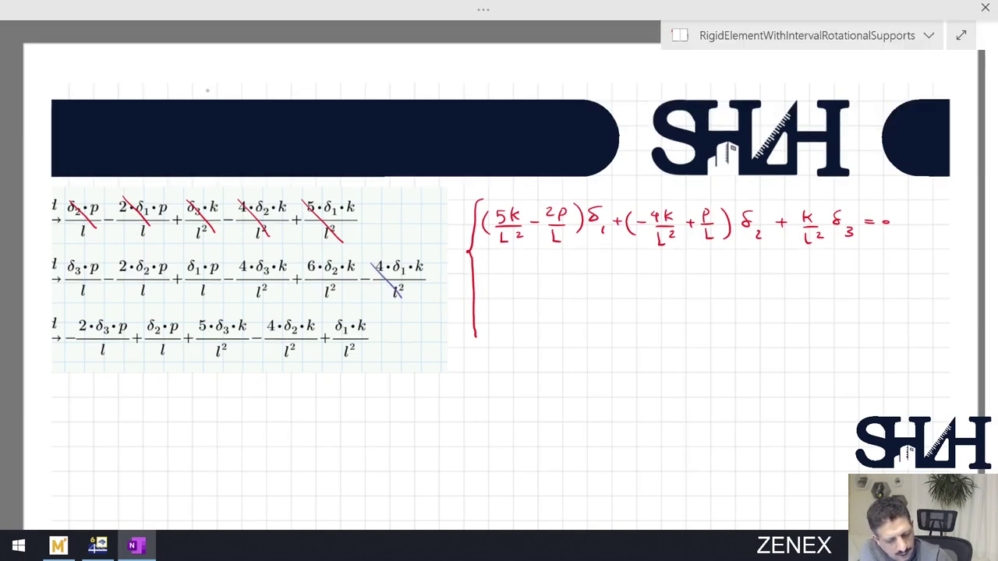
left_click_drag(499, 285, 517, 287)
left_click_drag(528, 275, 528, 286)
mouse_move(538, 276)
left_mouse_down()
mouse_move(528, 307)
mouse_move(541, 301)
left_mouse_up()
- Cross out the δ1·p/l term in the second row and complete the second equation's leading term as (−4k/L² + P/L)δ1 +
left_click_drag(185, 260, 214, 293)
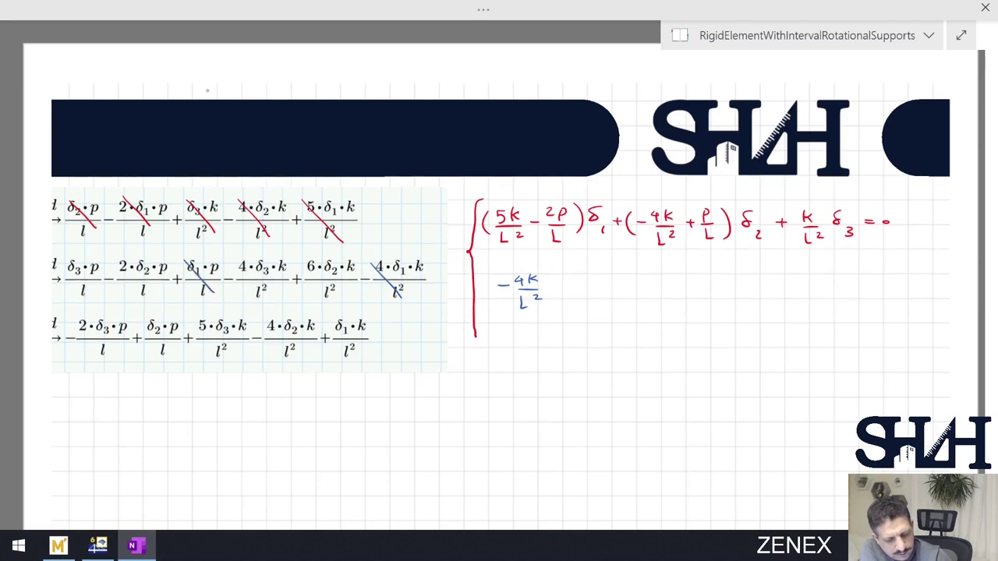
left_click_drag(549, 287, 557, 286)
mouse_move(552, 283)
left_mouse_down()
mouse_move(553, 291)
mouse_move(566, 285)
left_mouse_up()
left_click_drag(567, 270, 577, 290)
left_click_drag(569, 294, 576, 306)
left_click_drag(583, 269, 585, 304)
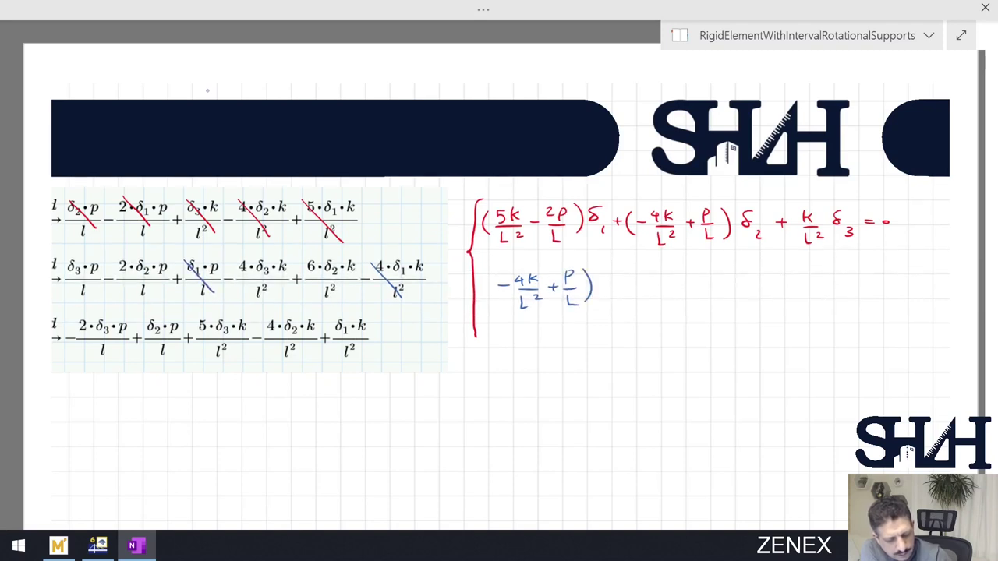
left_click_drag(492, 271, 492, 306)
mouse_move(607, 272)
left_mouse_down()
mouse_move(612, 293)
mouse_move(628, 285)
left_mouse_up()
left_click_drag(623, 281, 623, 290)
left_click_drag(647, 273, 645, 297)
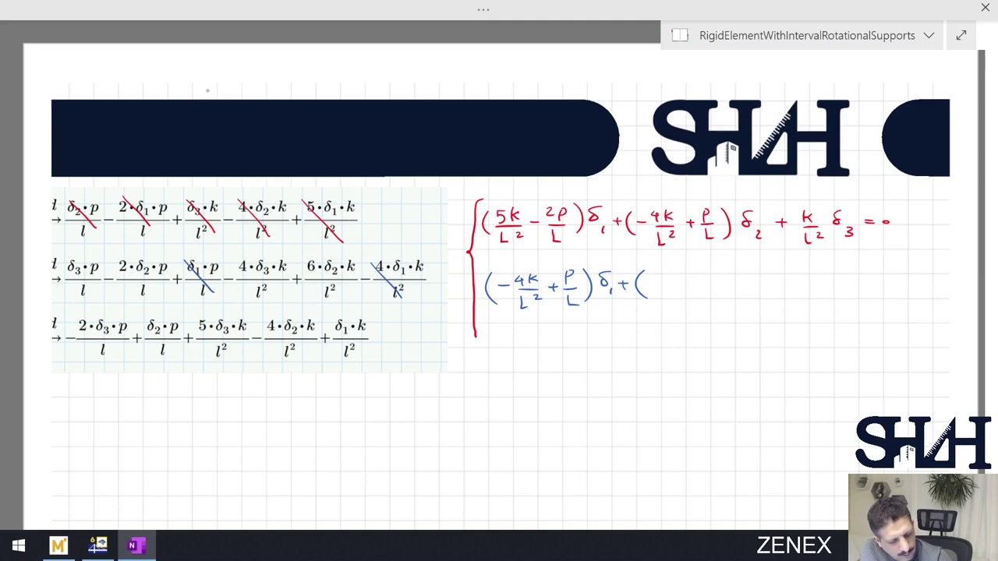
- Cross out the two δ2 terms in the second row and handwrite (6k/L² − 2P/L)δ2 + in the second equation
left_click_drag(309, 264, 336, 294)
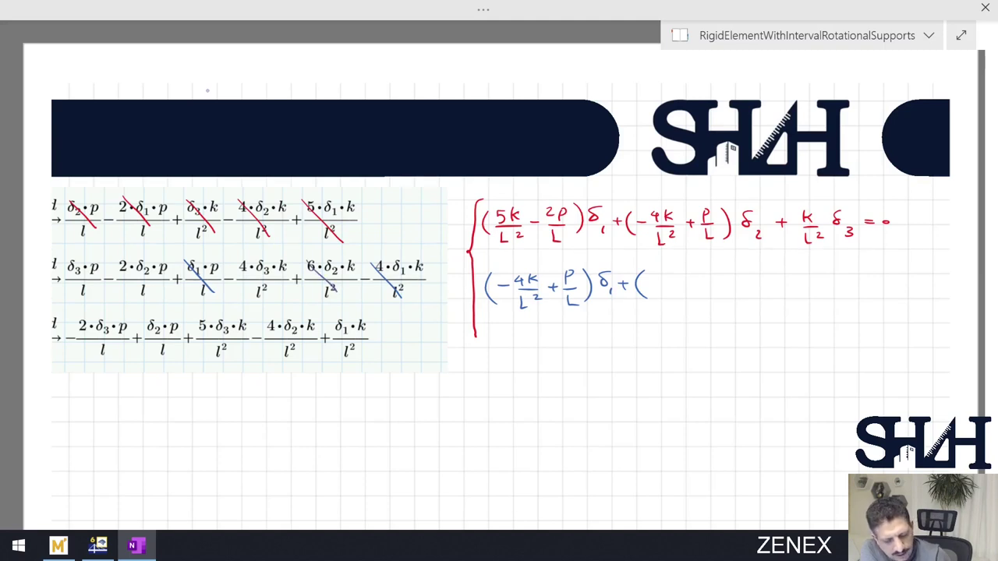
left_click_drag(663, 270, 670, 282)
left_click_drag(678, 272, 682, 287)
mouse_move(664, 294)
left_mouse_down()
mouse_move(672, 306)
mouse_move(683, 301)
left_mouse_up()
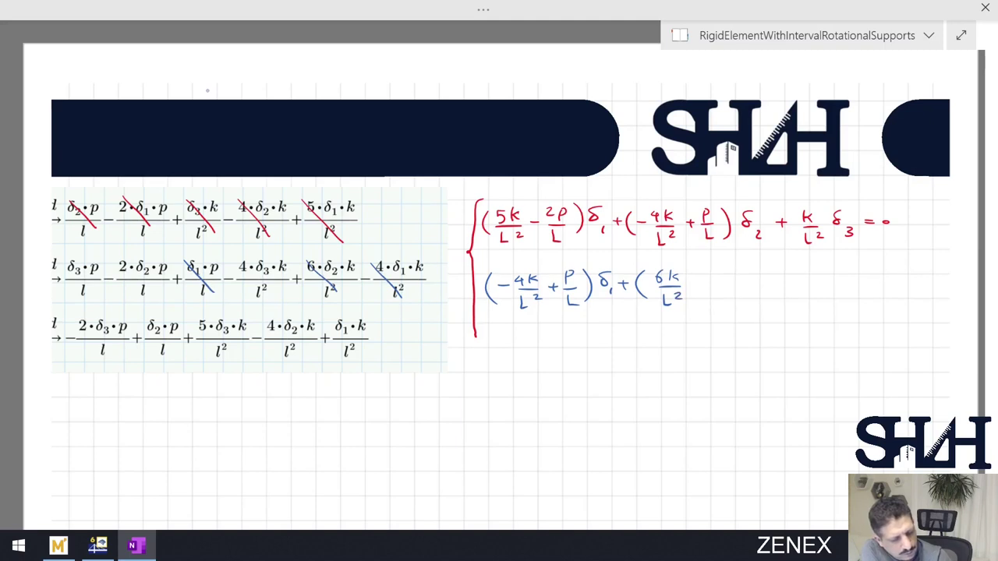
left_click_drag(119, 261, 156, 297)
left_click_drag(697, 288, 704, 289)
left_click_drag(709, 273, 732, 287)
left_click_drag(716, 294, 722, 306)
mouse_move(738, 268)
left_mouse_down()
mouse_move(739, 296)
mouse_move(792, 284)
left_mouse_up()
left_click_drag(787, 278, 786, 289)
left_click_drag(809, 266, 808, 297)
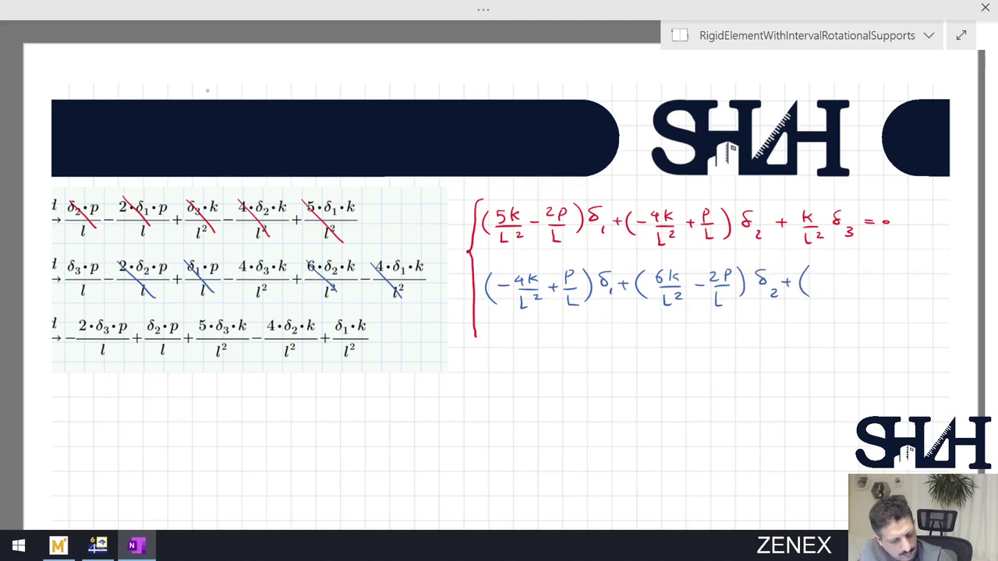
- Cross out the two δ3 terms in the second row and finish the second equation with (−4k/L² + P/L)δ3 = 0
left_click_drag(240, 261, 276, 298)
mouse_move(811, 283)
left_mouse_down()
mouse_move(852, 286)
mouse_move(837, 304)
mouse_move(852, 304)
mouse_move(868, 279)
left_mouse_up()
mouse_move(863, 273)
left_mouse_down()
mouse_move(863, 284)
mouse_move(881, 268)
mouse_move(887, 284)
left_mouse_up()
left_click_drag(879, 290, 885, 299)
mouse_move(894, 265)
left_mouse_down()
mouse_move(895, 298)
mouse_move(908, 284)
mouse_move(916, 295)
mouse_move(930, 278)
left_mouse_up()
left_click_drag(922, 283, 929, 283)
left_click_drag(939, 280, 939, 280)
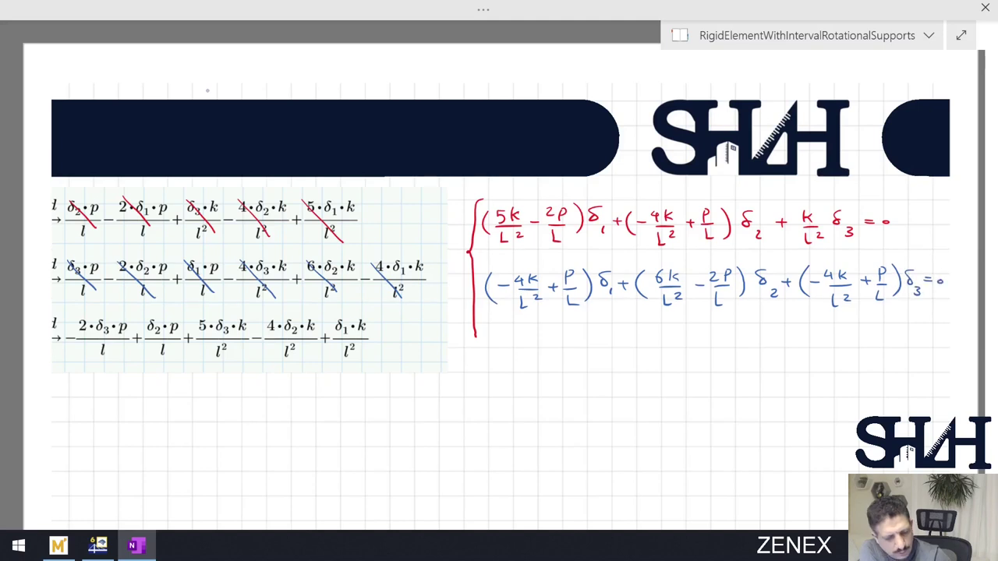
- Switch to a green pen, cross out the δ1·k/l² term in the third row and start the third equation with k/L² δ1 +
left_click(484, 12)
left_click(223, 101)
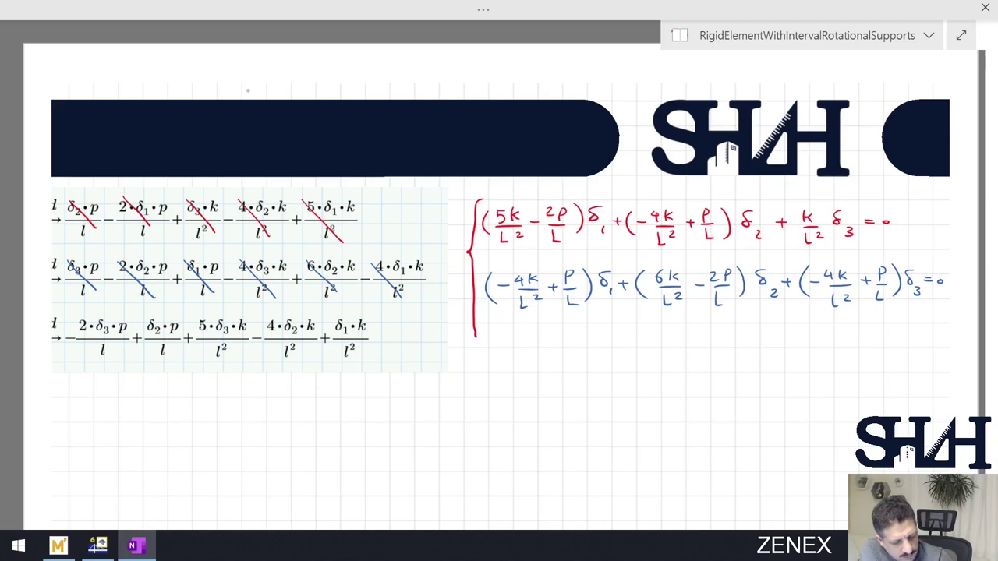
left_click_drag(335, 326, 361, 355)
left_click_drag(523, 338, 532, 351)
mouse_move(525, 357)
left_mouse_down()
mouse_move(534, 373)
mouse_move(552, 353)
left_mouse_up()
left_click_drag(561, 348, 584, 352)
mouse_move(579, 346)
left_mouse_down()
mouse_move(579, 357)
mouse_move(601, 360)
left_mouse_up()
- Cross out the two δ2 terms in the third row and handwrite (−4k/L² + P/L)δ2 + in the third equation
left_click_drag(266, 320, 298, 360)
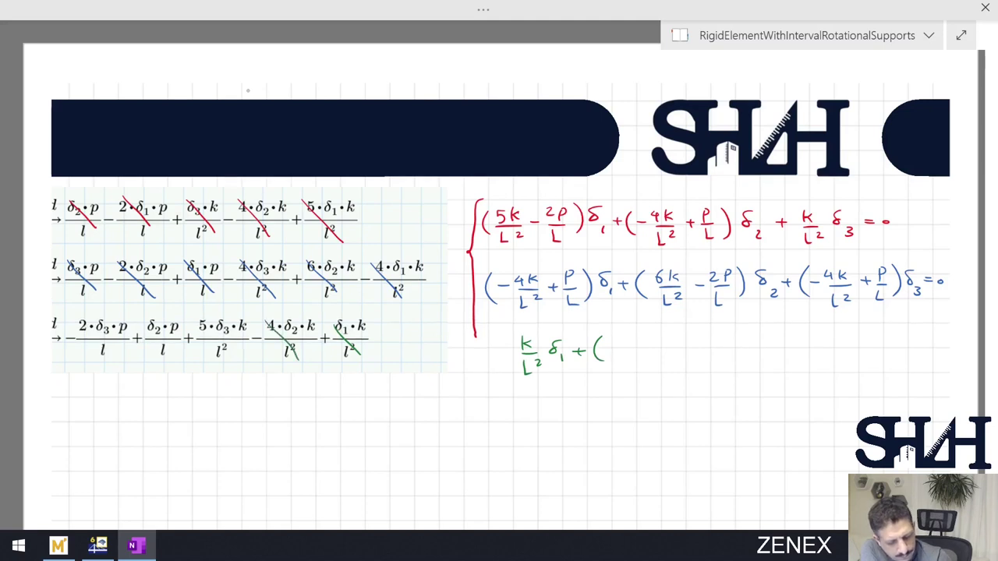
left_click_drag(623, 338, 648, 352)
mouse_move(633, 359)
left_mouse_down()
mouse_move(637, 373)
mouse_move(672, 351)
left_mouse_up()
left_click_drag(664, 346, 664, 358)
left_click_drag(686, 337, 696, 356)
left_click_drag(686, 359, 692, 372)
mouse_move(703, 334)
left_mouse_down()
mouse_move(704, 363)
mouse_move(724, 349)
left_mouse_up()
mouse_move(731, 358)
left_mouse_down()
mouse_move(737, 365)
mouse_move(758, 348)
left_mouse_up()
left_click_drag(754, 343, 754, 352)
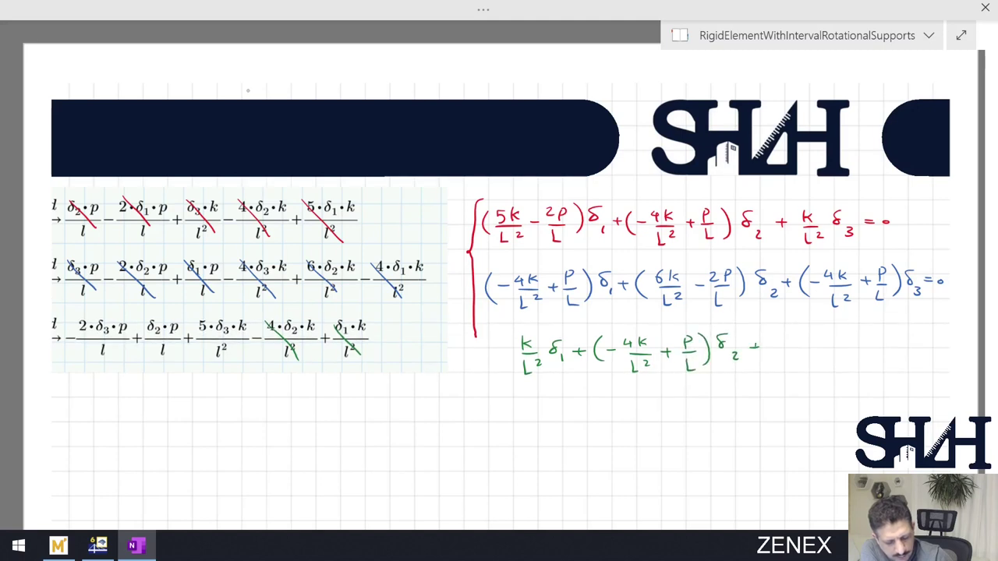
left_click_drag(145, 320, 177, 355)
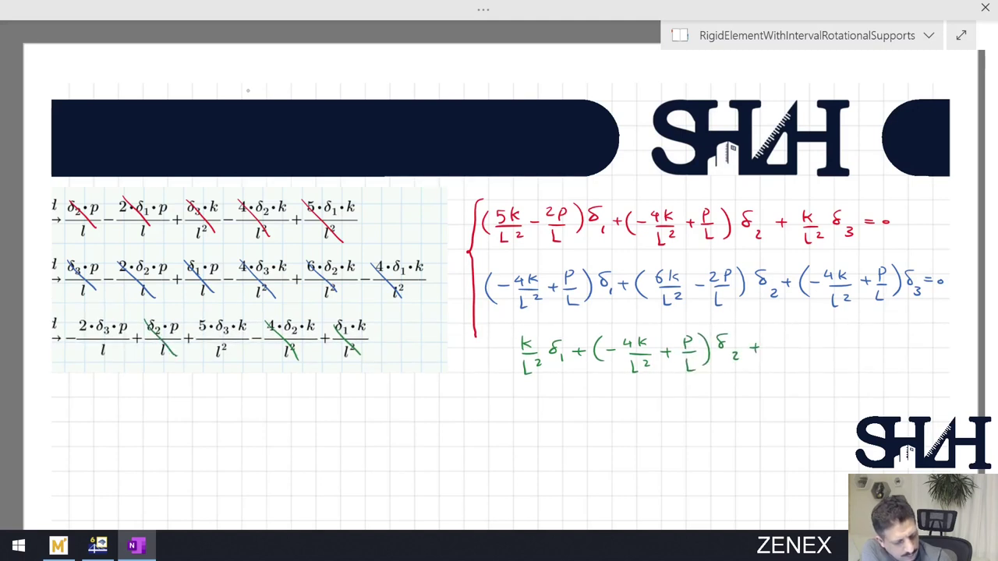
- Cross out the two δ3 terms in the third row and finish the third equation with (5k/L² − 2P/L)δ3 = 0
left_click_drag(197, 320, 229, 359)
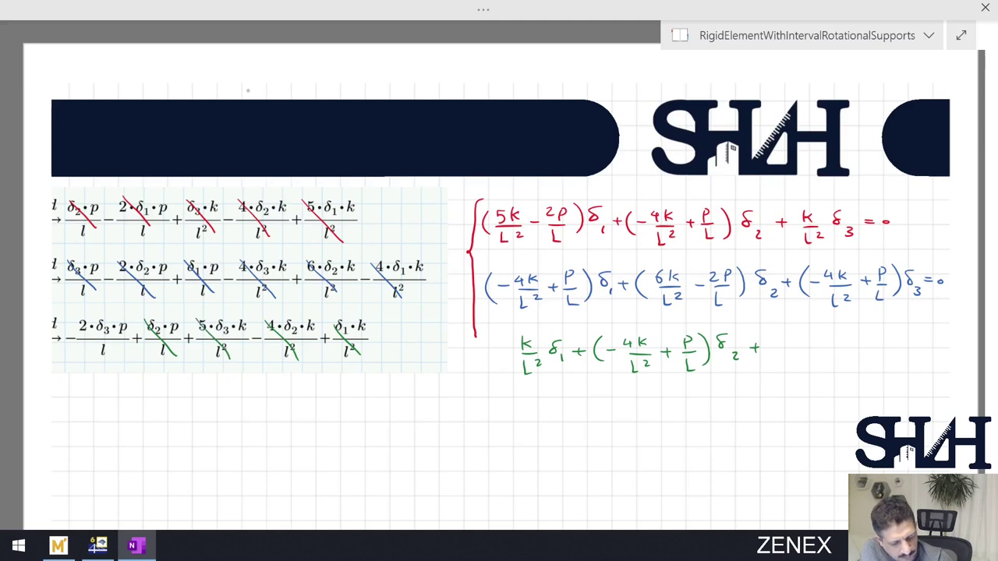
left_click_drag(781, 337, 777, 357)
left_click_drag(790, 335, 786, 347)
mouse_move(800, 334)
left_mouse_down()
mouse_move(810, 347)
mouse_move(801, 367)
left_mouse_up()
left_click_drag(806, 358, 814, 363)
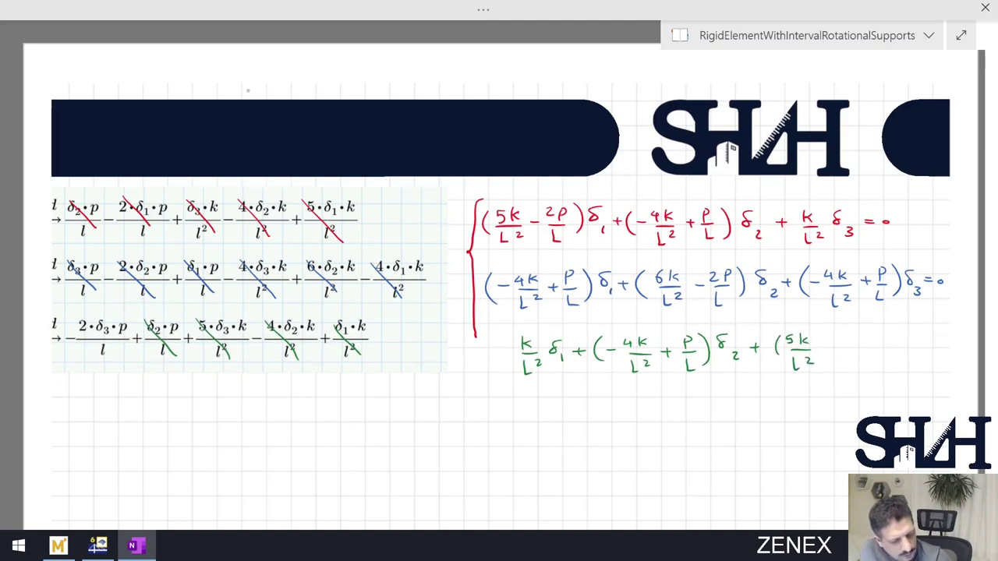
left_click_drag(85, 319, 117, 355)
left_click_drag(822, 347, 864, 351)
left_click_drag(844, 359, 850, 372)
mouse_move(870, 332)
left_mouse_down()
mouse_move(872, 370)
mouse_move(889, 348)
mouse_move(902, 365)
mouse_move(917, 346)
left_mouse_up()
left_click_drag(905, 352, 927, 348)
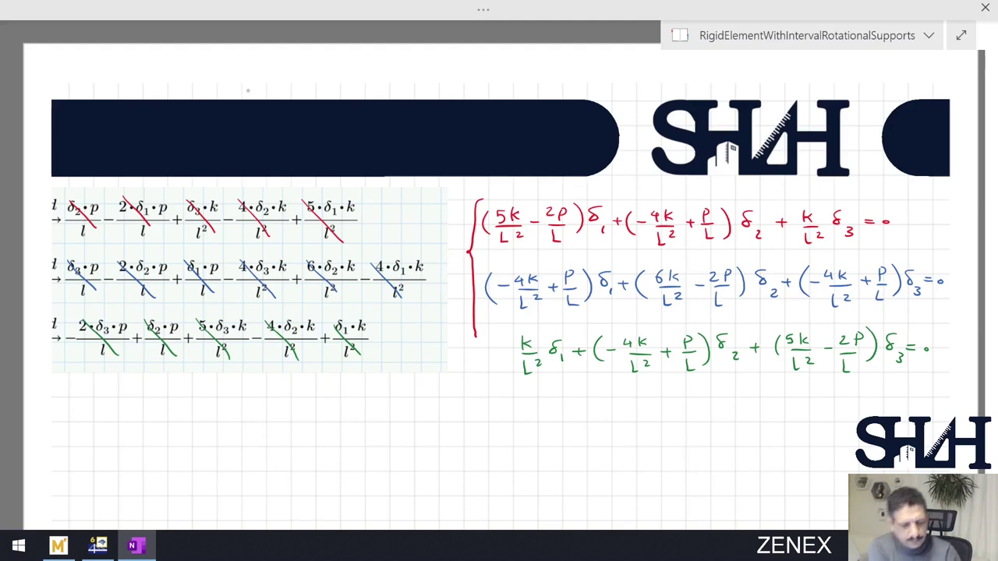
- Start matrix A in black below the equations, with an opening bracket and first entry 5k/L² − 2P/L
scroll(499, 280, "down", 3)
mouse_move(85, 338)
left_mouse_down()
mouse_move(92, 320)
mouse_move(98, 338)
left_mouse_up()
left_click_drag(88, 330, 121, 333)
left_click_drag(111, 339, 122, 338)
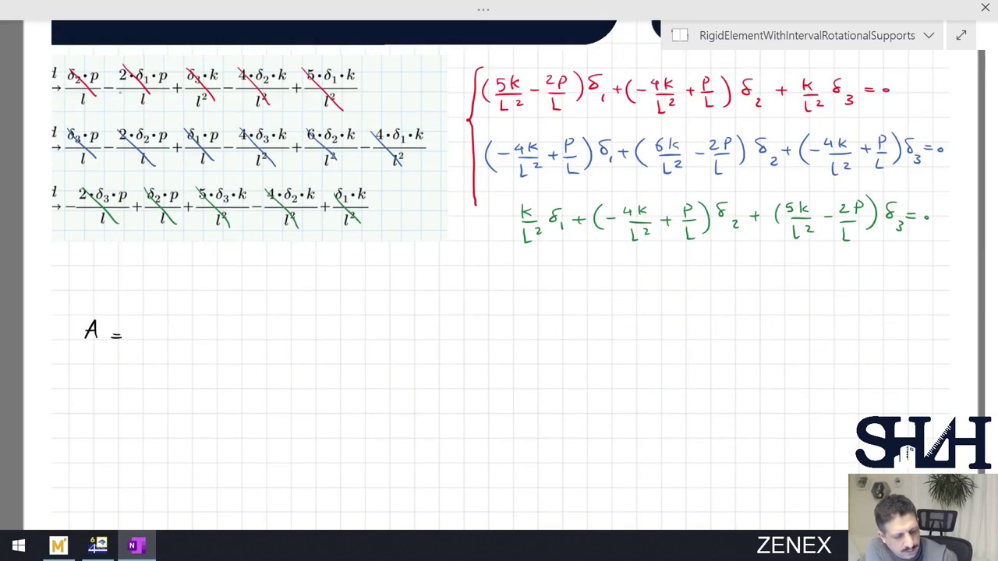
mouse_move(147, 277)
left_mouse_down()
mouse_move(131, 368)
mouse_move(129, 413)
mouse_move(141, 413)
left_mouse_up()
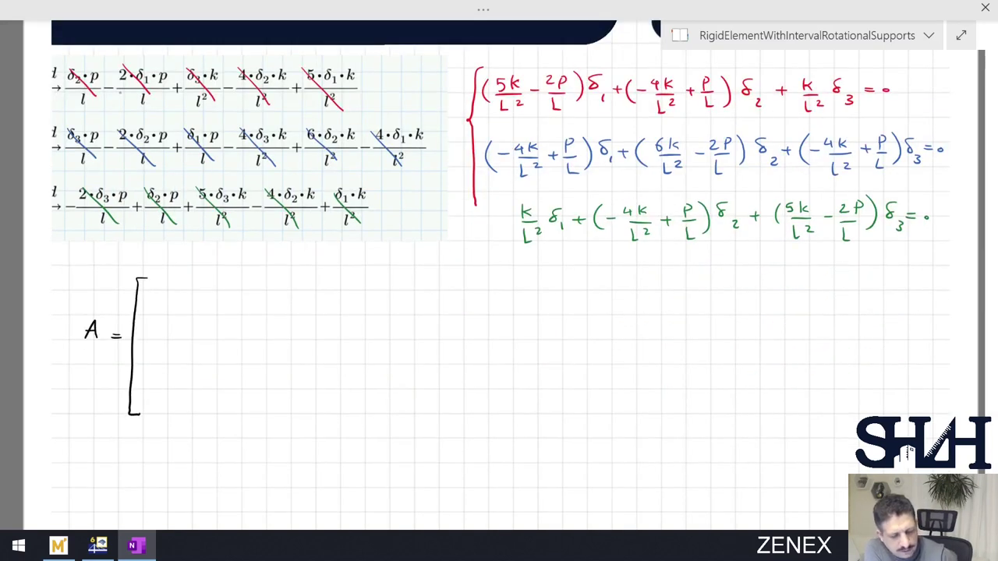
mouse_move(155, 282)
left_mouse_down()
mouse_move(155, 293)
mouse_move(176, 297)
left_mouse_up()
left_click_drag(154, 301, 171, 308)
left_click_drag(187, 298, 220, 292)
left_click_drag(225, 283, 219, 312)
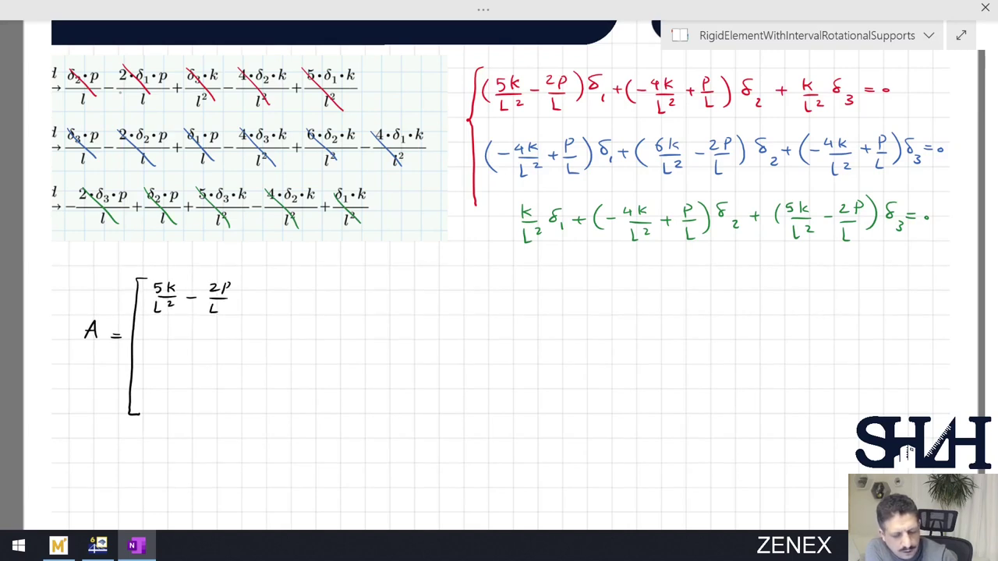
- Complete the first row of matrix A with the entries −4k/L² + P/L and k/L²
left_click_drag(290, 297, 299, 297)
left_click_drag(311, 287, 316, 294)
left_click_drag(325, 285, 331, 300)
mouse_move(315, 304)
left_mouse_down()
mouse_move(319, 315)
mouse_move(352, 300)
left_mouse_up()
left_click_drag(348, 296, 348, 305)
left_click_drag(365, 285, 367, 292)
mouse_move(356, 301)
left_mouse_down()
mouse_move(375, 301)
mouse_move(366, 317)
left_mouse_up()
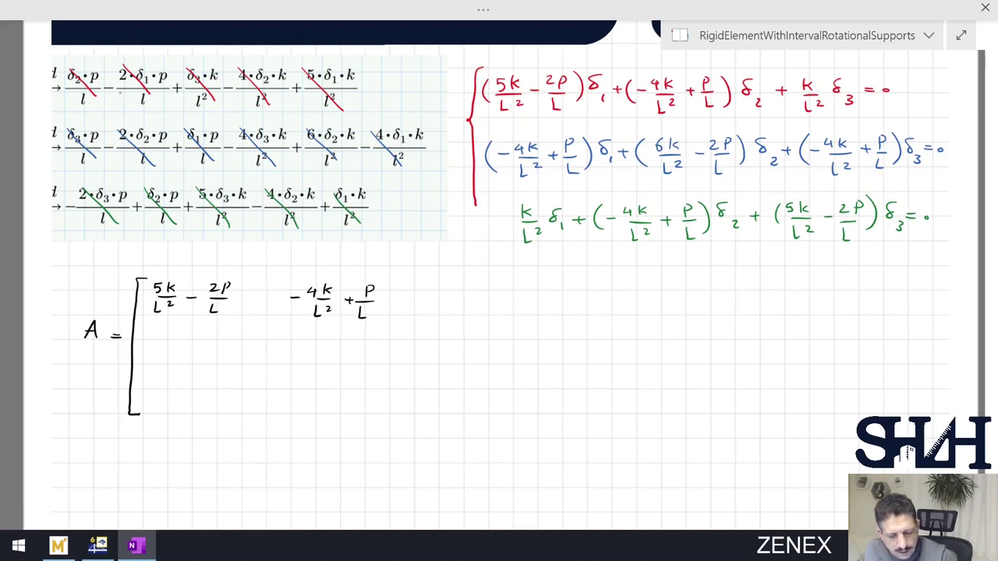
left_click_drag(433, 287, 434, 299)
mouse_move(423, 301)
left_mouse_down()
mouse_move(437, 301)
mouse_move(431, 318)
mouse_move(450, 312)
left_mouse_up()
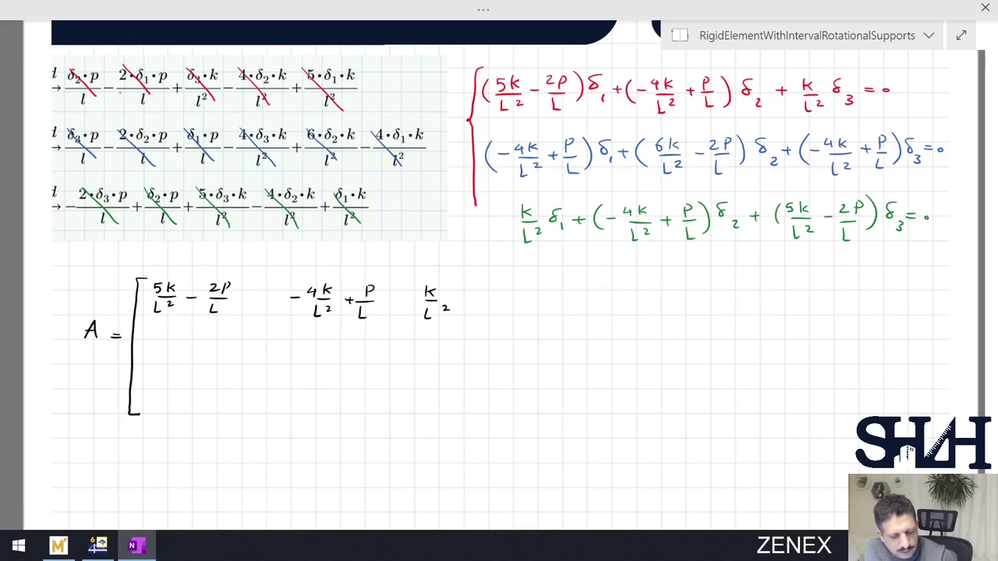
- Handwrite −4k/L² + P/L as the first entry in the second row of matrix A
left_click_drag(139, 348, 147, 348)
left_click_drag(154, 340, 165, 352)
left_click_drag(173, 342, 173, 357)
mouse_move(156, 362)
left_mouse_down()
mouse_move(165, 373)
mouse_move(191, 359)
left_mouse_up()
mouse_move(186, 355)
left_mouse_down()
mouse_move(186, 364)
mouse_move(210, 350)
left_mouse_up()
left_click_drag(206, 361, 220, 360)
left_click_drag(208, 365, 214, 375)
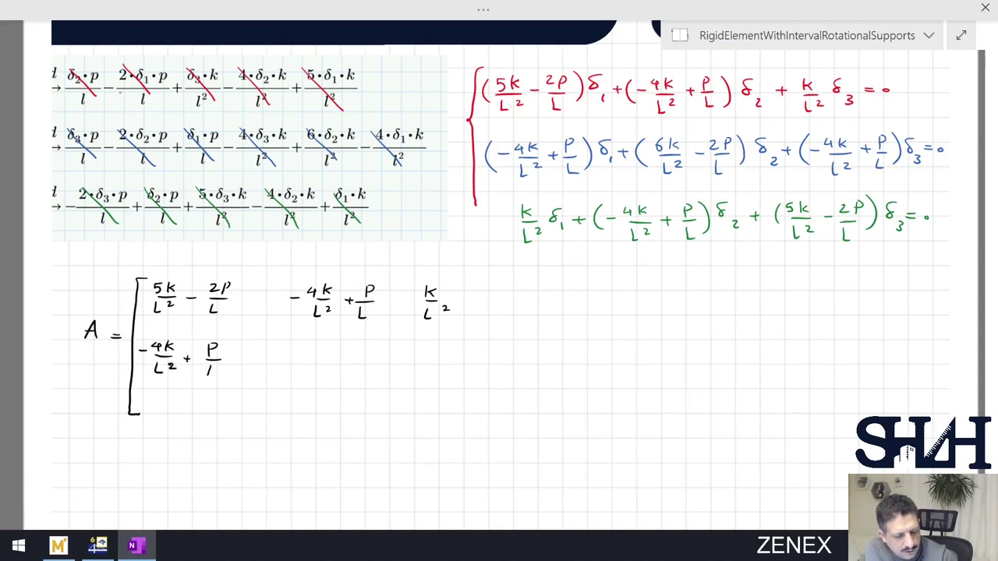
- Handwrite 6k/L² − 2P/L as the middle entry in the second row of matrix A
mouse_move(300, 342)
left_mouse_down()
mouse_move(293, 350)
mouse_move(312, 353)
left_mouse_up()
left_click_drag(318, 344, 318, 359)
mouse_move(301, 364)
left_mouse_down()
mouse_move(308, 378)
mouse_move(336, 360)
left_mouse_up()
left_click_drag(350, 349, 364, 355)
left_click_drag(363, 345, 371, 361)
left_click_drag(355, 366, 362, 377)
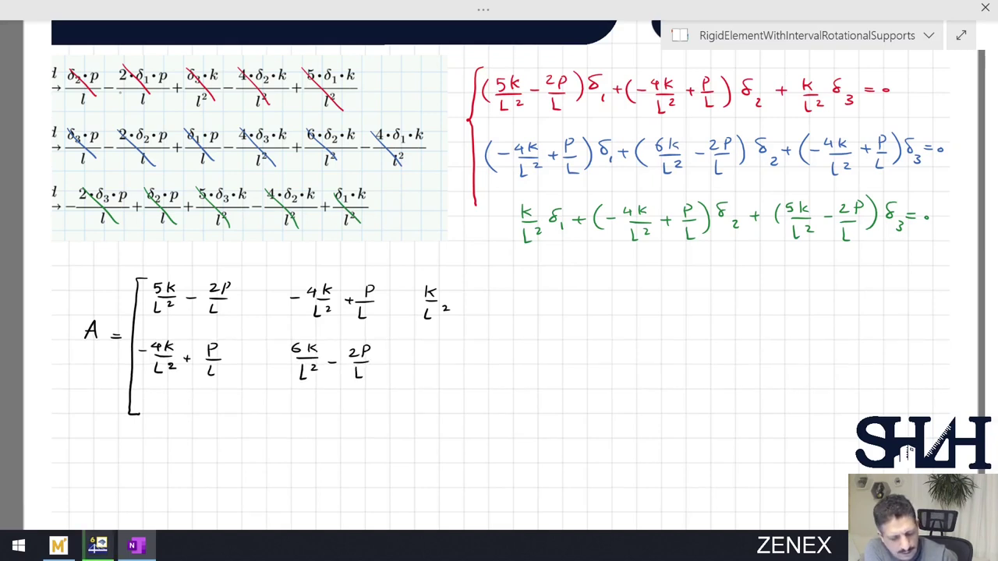
- Handwrite −4k/L² + P/L as the last entry in the second row of matrix A
left_click_drag(409, 356, 418, 356)
left_click_drag(425, 347, 427, 357)
left_click_drag(434, 344, 440, 354)
mouse_move(421, 358)
left_mouse_down()
mouse_move(440, 359)
mouse_move(427, 378)
left_mouse_up()
left_click_drag(431, 366, 459, 359)
mouse_move(454, 354)
left_mouse_down()
mouse_move(454, 365)
mouse_move(470, 358)
left_mouse_up()
left_click_drag(470, 346, 471, 352)
mouse_move(465, 361)
left_mouse_down()
mouse_move(484, 362)
mouse_move(478, 377)
left_mouse_up()
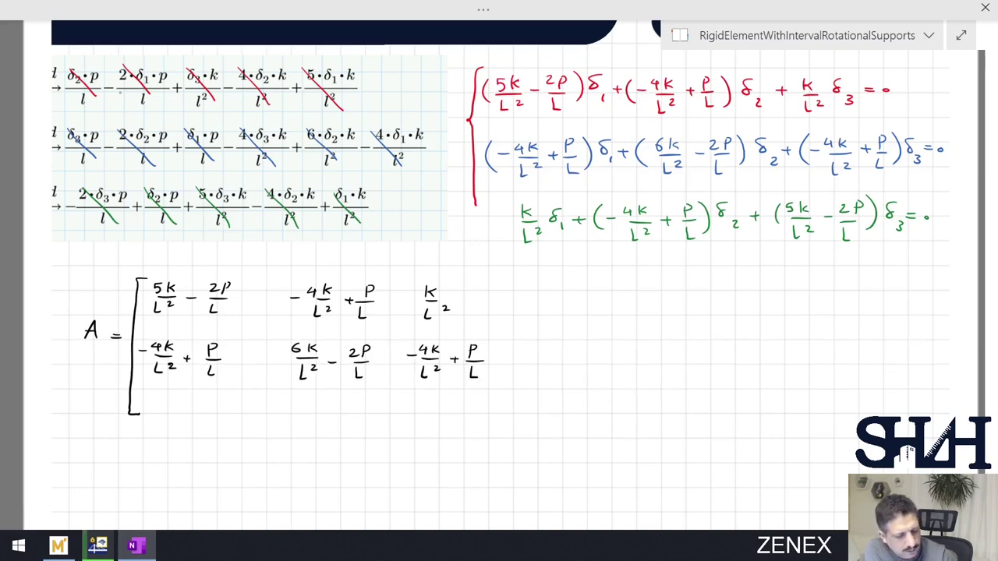
- Handwrite k/L² and −4k/L² + P/L as the first two entries in the third row of matrix A
left_click_drag(160, 402, 162, 408)
left_click_drag(163, 408, 170, 413)
mouse_move(155, 418)
left_mouse_down()
mouse_move(175, 418)
mouse_move(159, 437)
left_mouse_up()
left_click_drag(160, 436, 177, 431)
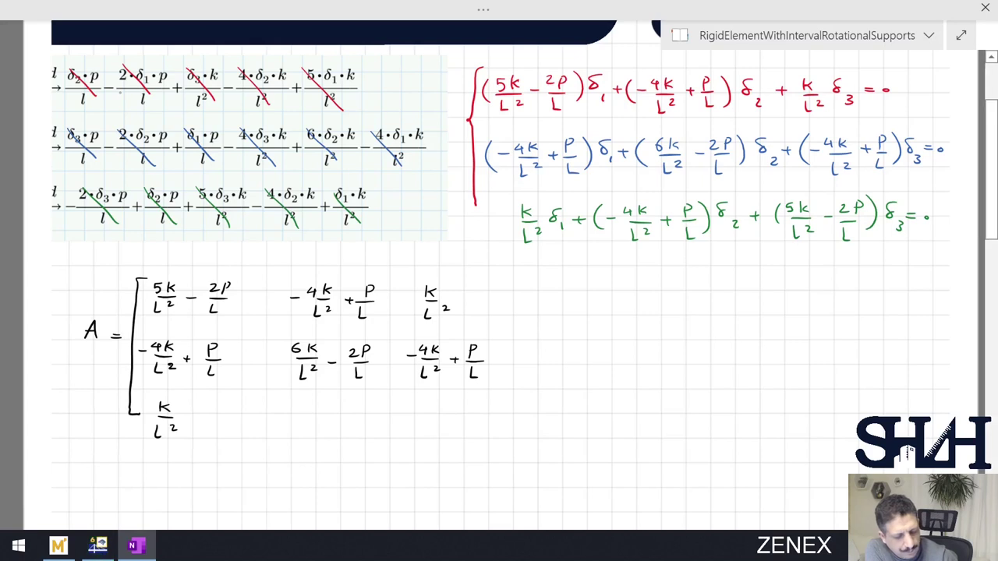
left_click_drag(262, 419, 300, 425)
mouse_move(279, 431)
left_mouse_down()
mouse_move(285, 443)
mouse_move(299, 437)
left_mouse_up()
left_click_drag(309, 422, 318, 422)
mouse_move(313, 417)
left_mouse_down()
mouse_move(314, 427)
mouse_move(338, 407)
mouse_move(346, 422)
left_mouse_up()
left_click_drag(331, 427, 337, 437)
- Finish the third row of matrix A with 5k/L² − 2P/L and draw the closing bracket
left_click_drag(407, 419, 411, 426)
left_click_drag(421, 413, 424, 425)
mouse_move(407, 429)
left_mouse_down()
mouse_move(429, 429)
mouse_move(417, 444)
left_mouse_up()
mouse_move(422, 435)
left_mouse_down()
mouse_move(429, 442)
mouse_move(465, 426)
left_mouse_up()
left_click_drag(471, 414, 477, 429)
left_click_drag(464, 436, 470, 446)
mouse_move(504, 283)
left_mouse_down()
mouse_move(512, 407)
mouse_move(503, 442)
left_mouse_up()
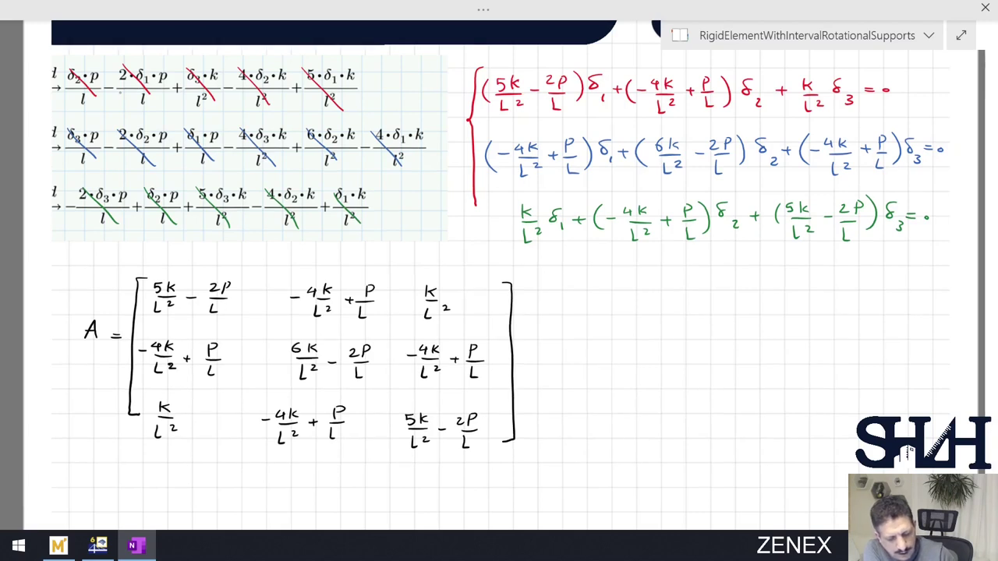
- Handwrite the column vector X = [δ1, δ2, δ3] beside matrix A, followed by the equation A·X = 0 with a bar over the zero
mouse_move(578, 331)
left_mouse_down()
mouse_move(590, 344)
mouse_move(613, 337)
left_mouse_up()
left_click_drag(602, 343, 613, 343)
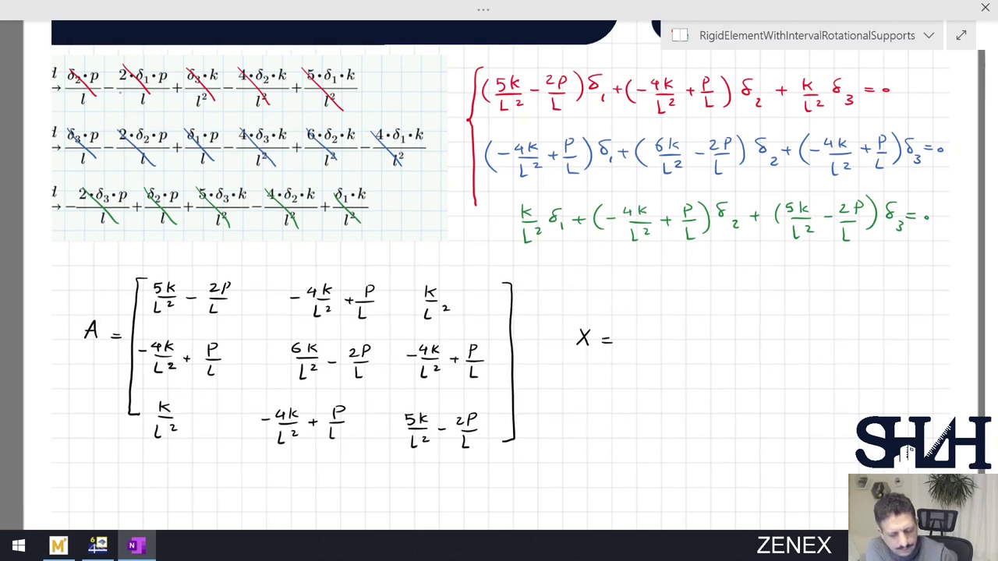
mouse_move(637, 286)
left_mouse_down()
mouse_move(636, 386)
mouse_move(652, 297)
mouse_move(664, 306)
mouse_move(651, 341)
mouse_move(669, 343)
mouse_move(651, 380)
mouse_move(669, 383)
left_mouse_up()
mouse_move(680, 291)
left_mouse_down()
mouse_move(691, 310)
mouse_move(677, 392)
left_mouse_up()
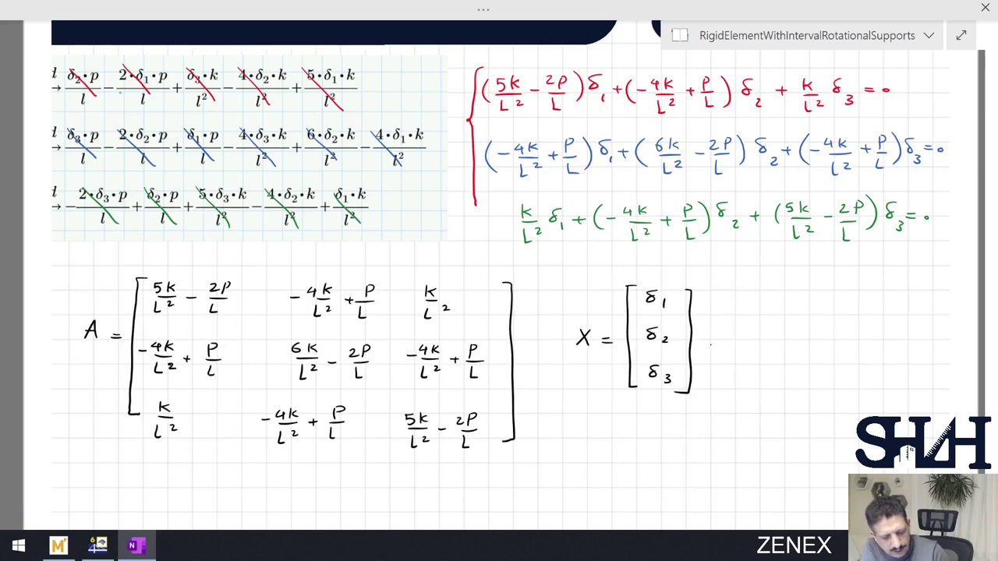
mouse_move(711, 343)
left_mouse_down()
mouse_move(751, 352)
mouse_move(816, 340)
left_mouse_up()
left_click(749, 348)
left_click_drag(811, 339, 821, 337)
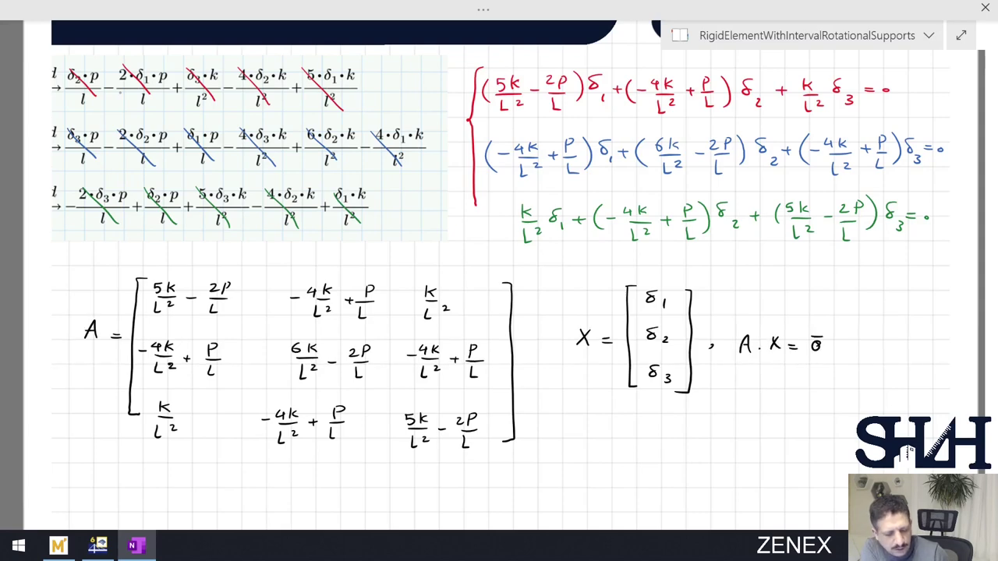
- Handwrite det(A) = 0 ⇒ in red below matrix A
scroll(993, 279, "down", 5)
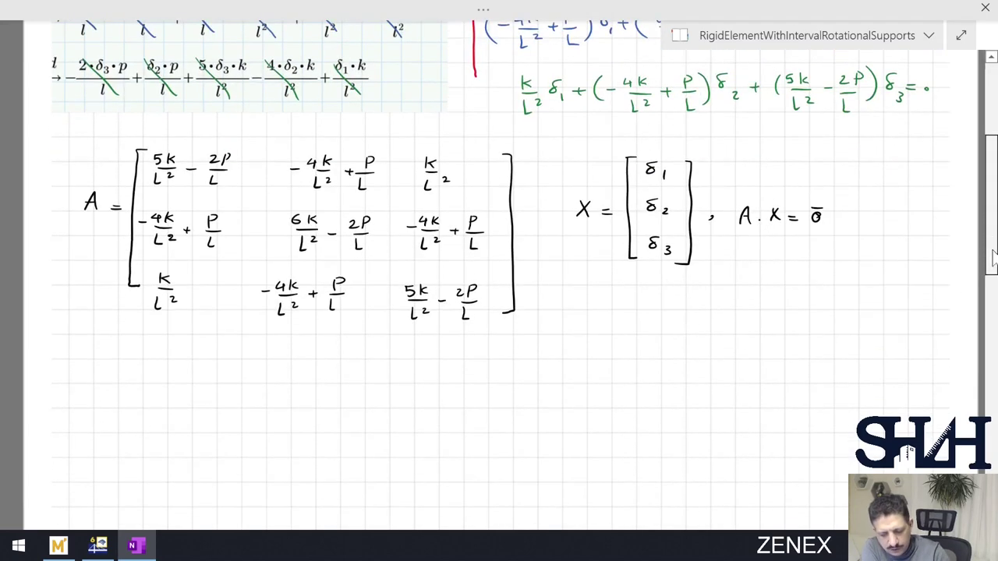
scroll(992, 275, "down", 1)
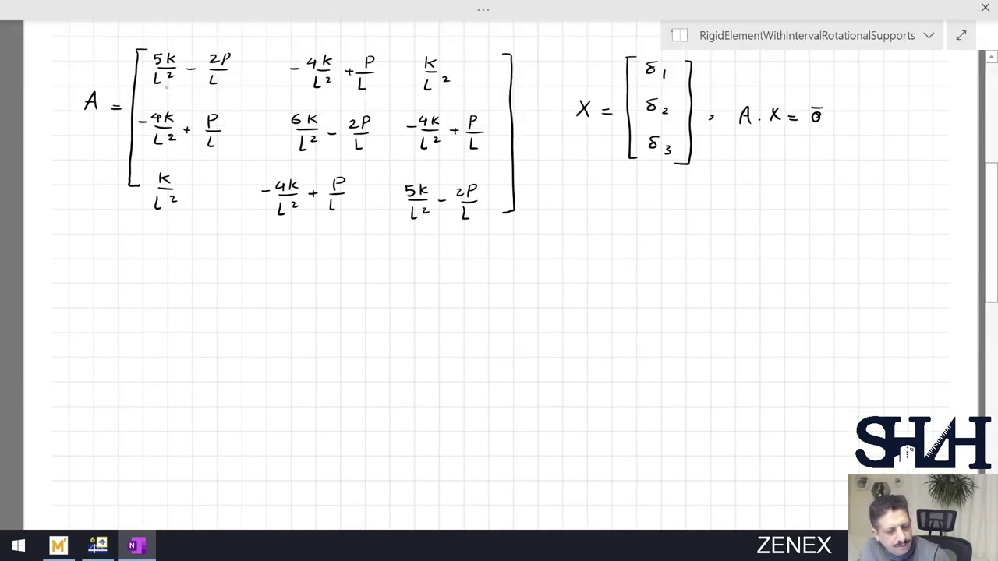
left_click_drag(115, 286, 127, 292)
mouse_move(136, 277)
left_mouse_down()
mouse_move(135, 293)
mouse_move(139, 284)
left_mouse_up()
mouse_move(150, 278)
left_mouse_down()
mouse_move(144, 295)
mouse_move(164, 296)
left_mouse_up()
left_click_drag(154, 289, 178, 298)
left_click_drag(188, 285, 196, 292)
left_click_drag(209, 288, 251, 291)
left_click_drag(251, 284, 252, 301)
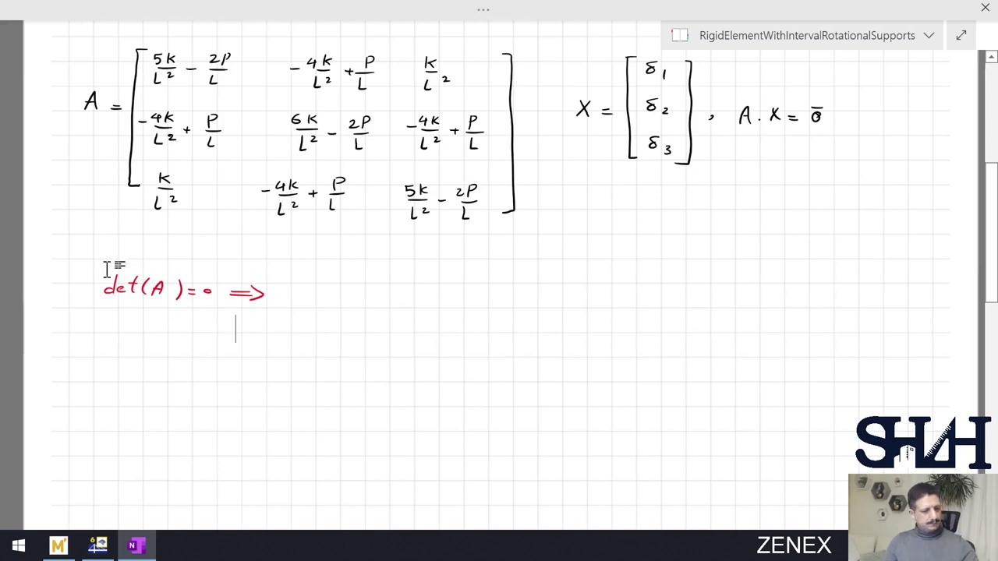
- Capture the handwritten matrix A as a screen clip, switch to Mathcad and paste it below the δ3 derivative
key("Print")
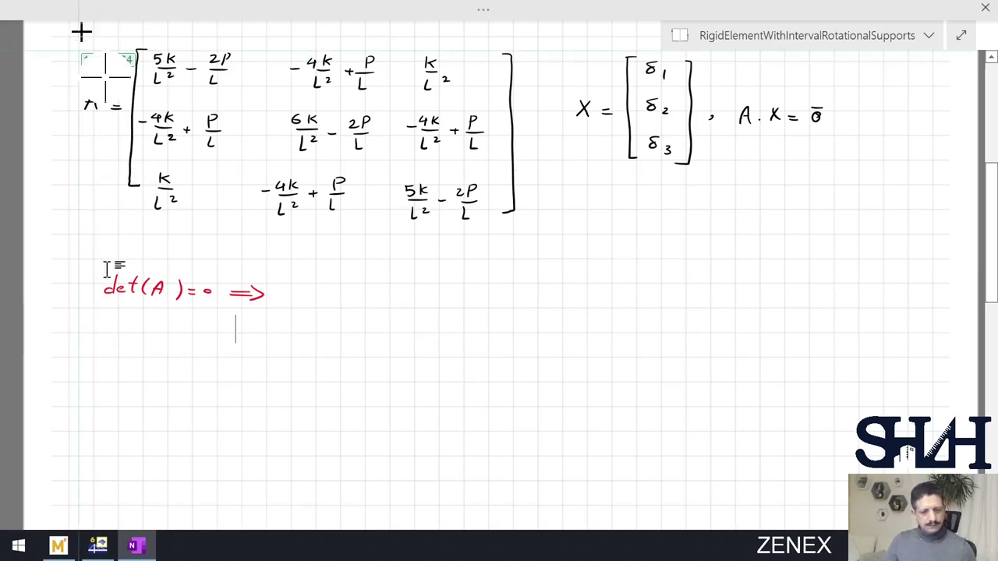
left_click_drag(69, 34, 523, 232)
left_click(538, 297)
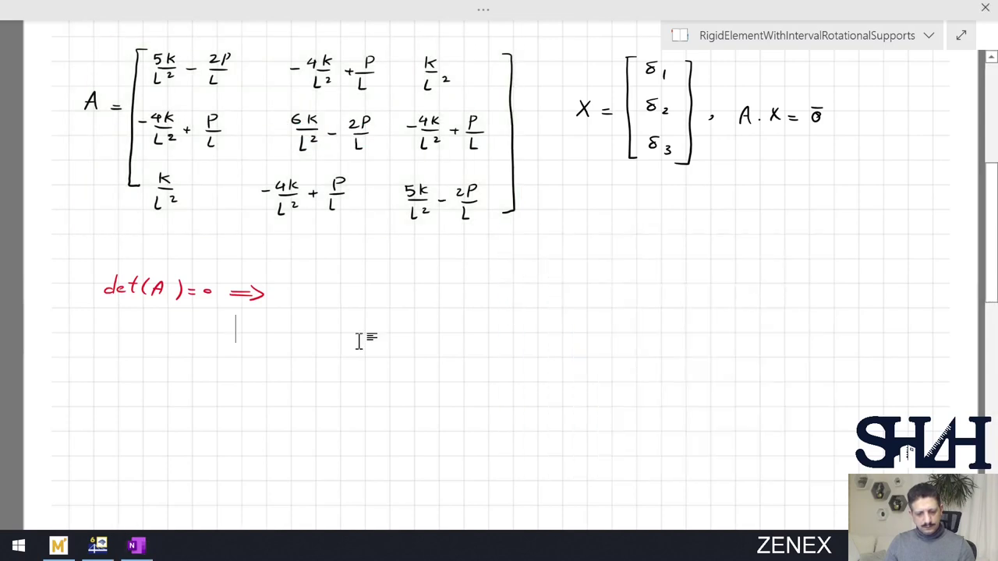
left_click(58, 546)
scroll(151, 392, "down", 2)
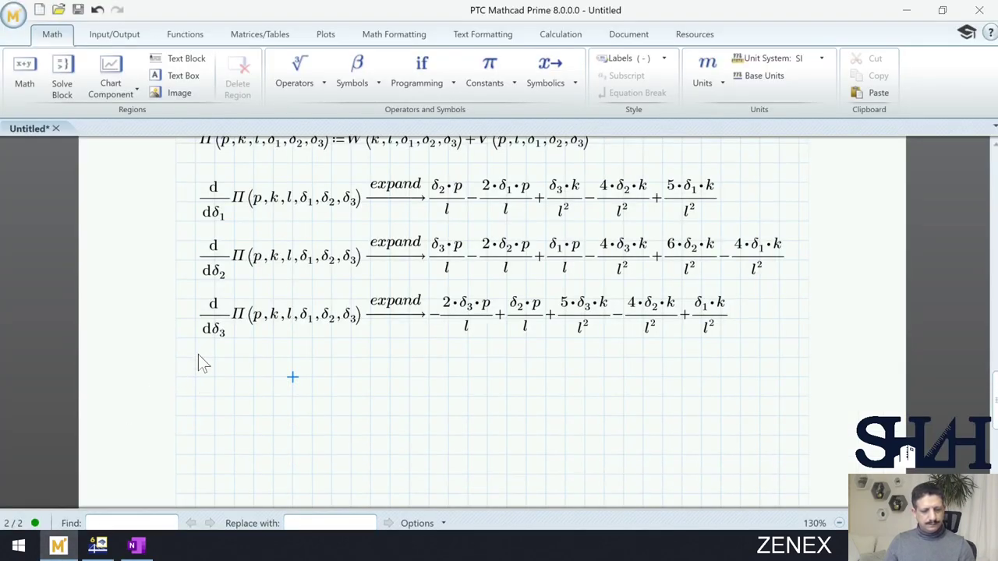
key("ctrl+v")
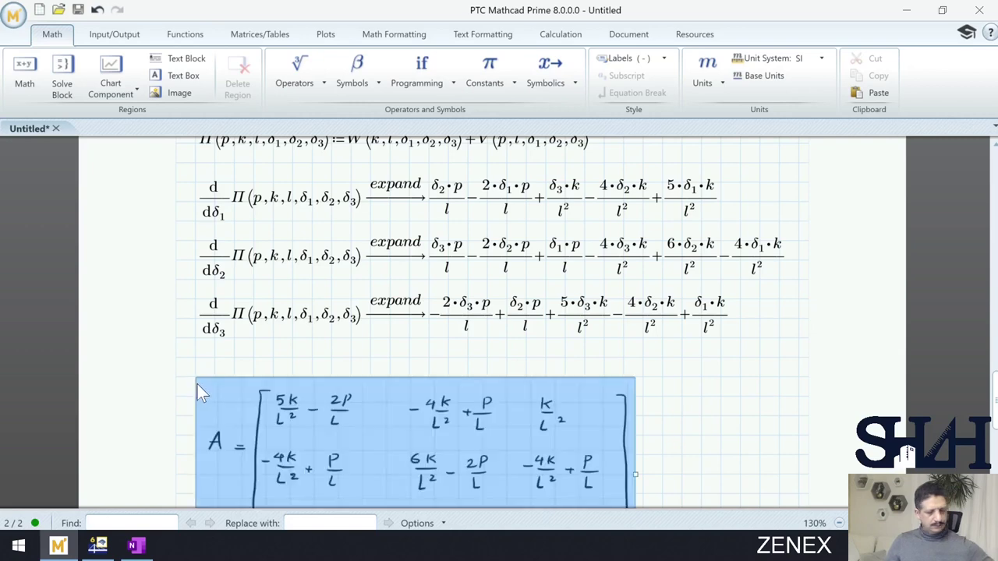
scroll(218, 371, "down", 1)
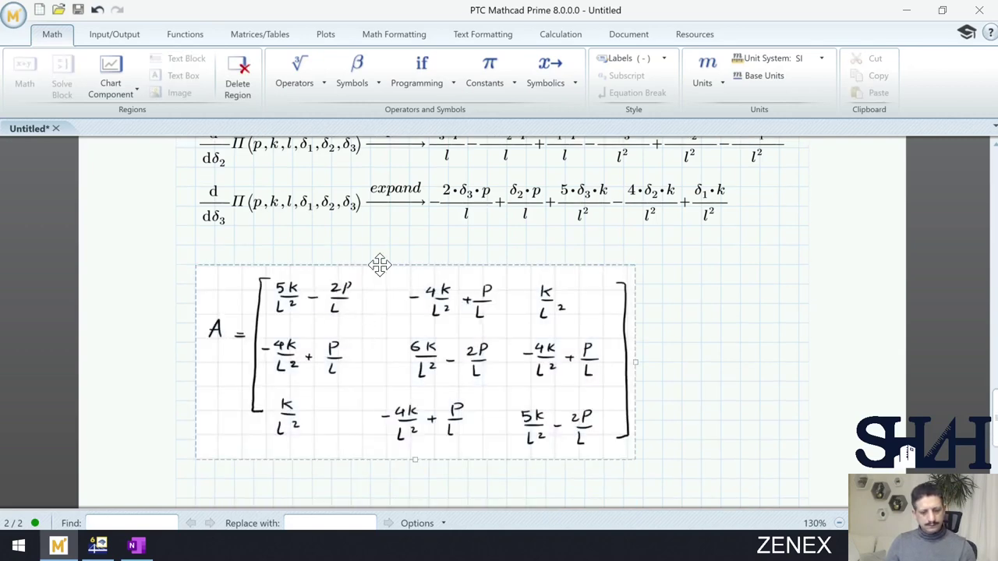
- Move the pasted picture of matrix A up, directly beneath the δ3 derivative
left_click_drag(379, 262, 376, 245)
scroll(217, 401, "down", 2)
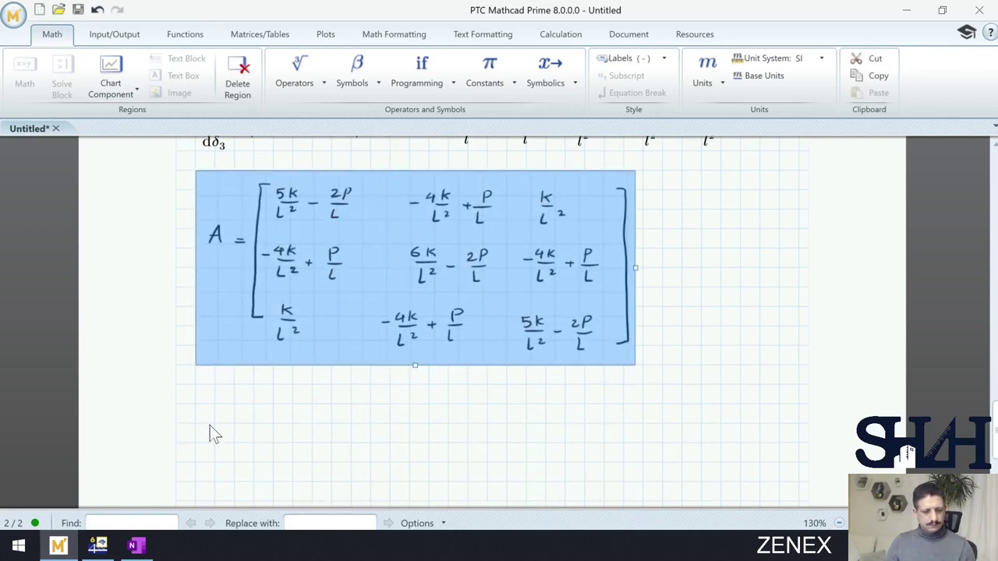
- Start the definition A(p,k,l) := below the matrix picture with an empty 3×3 matrix on its right-hand side
left_click(211, 426)
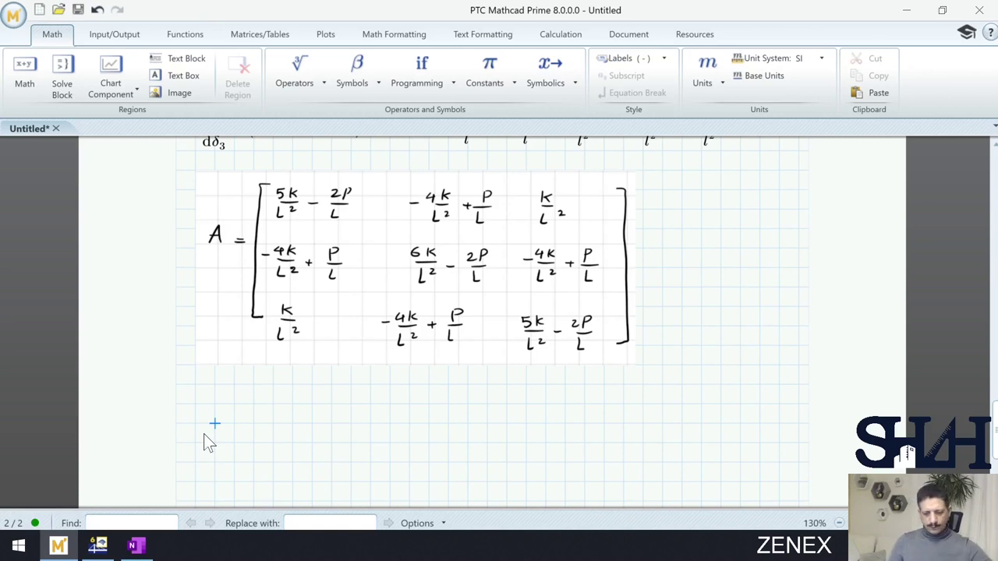
type("A")
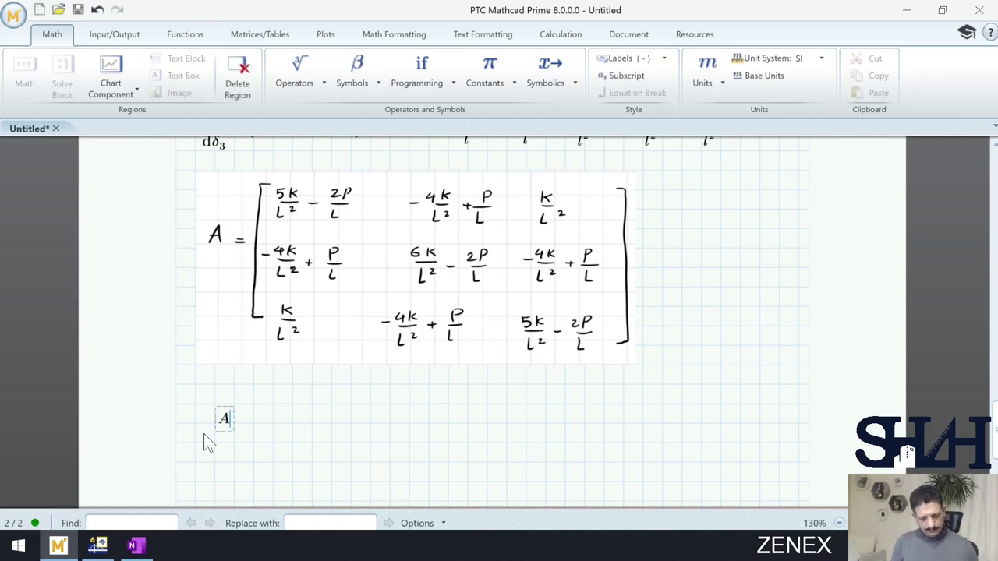
type("(p,k,")
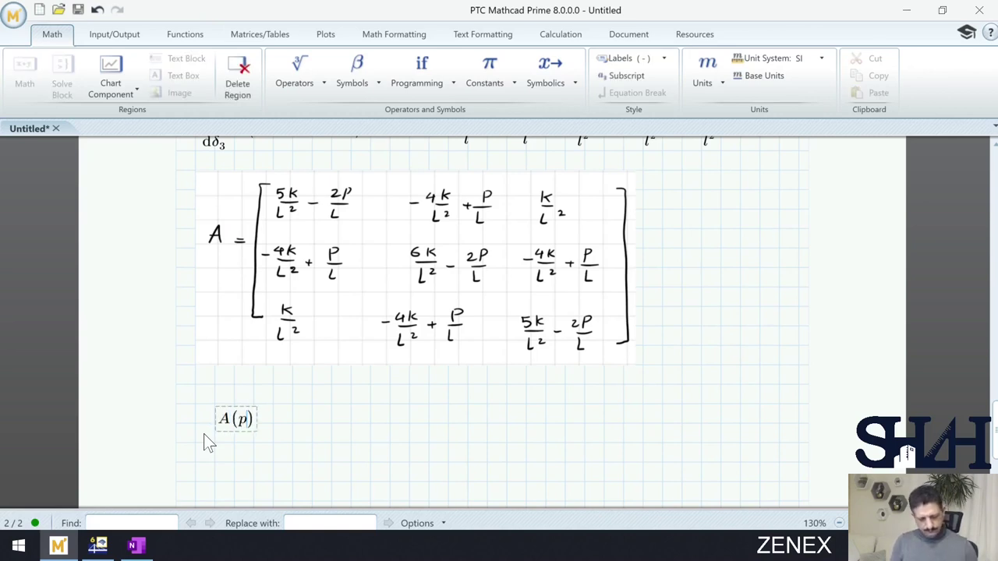
type("l)")
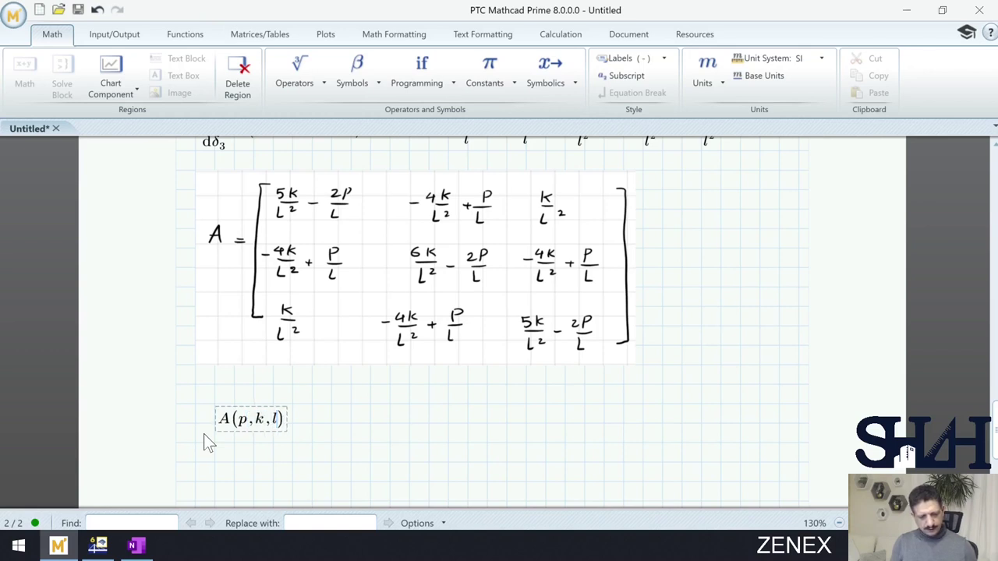
type(":=")
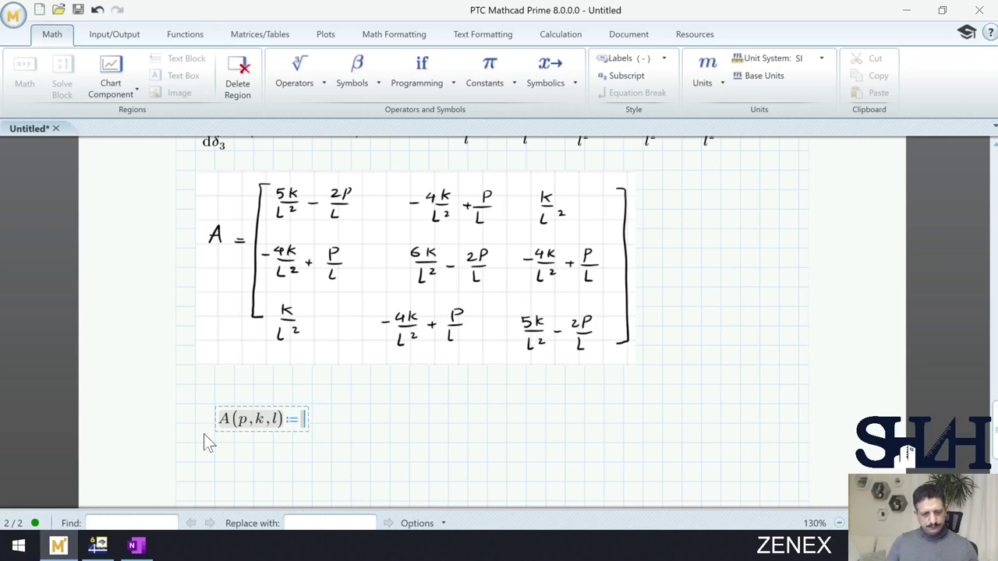
left_click(254, 43)
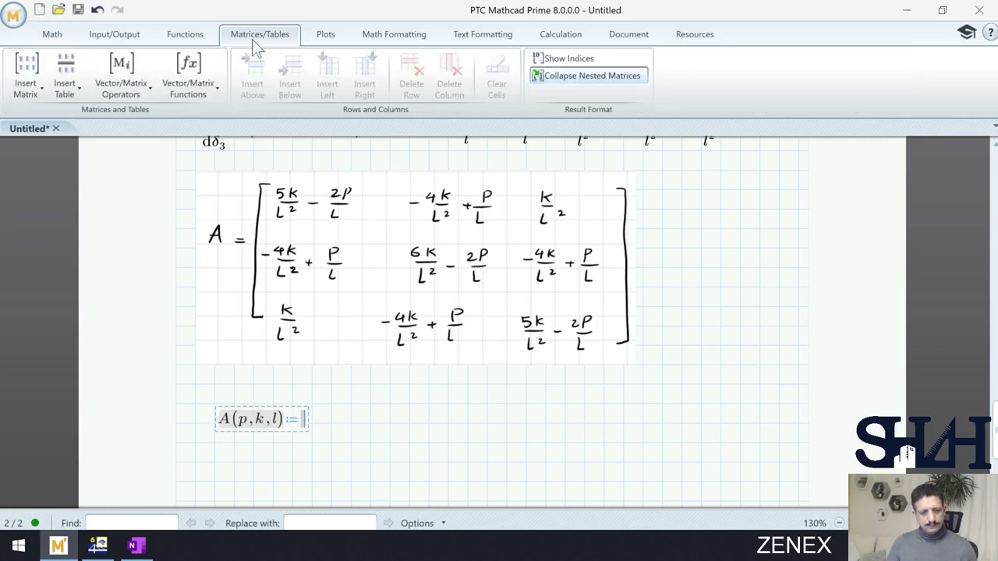
left_click(43, 94)
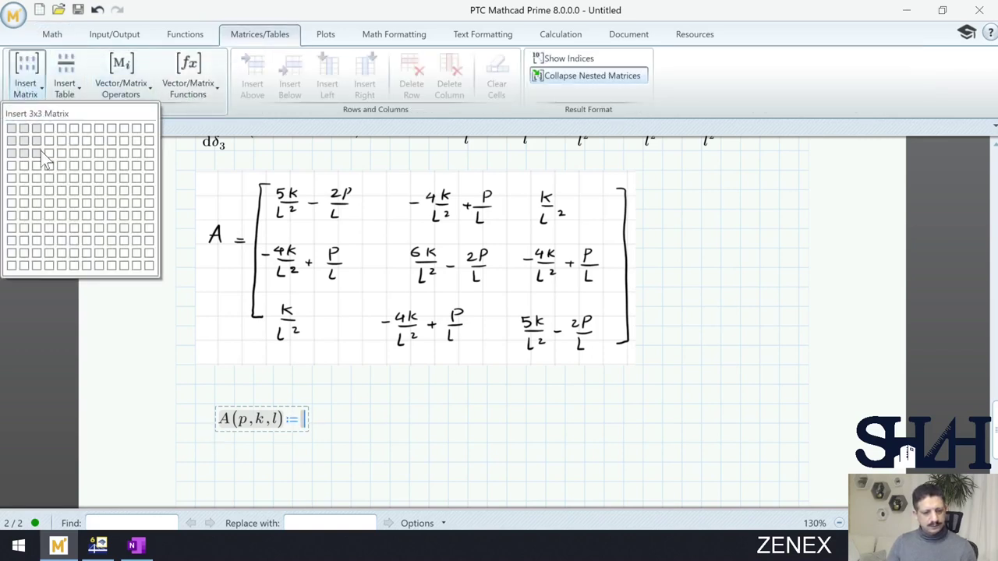
left_click(38, 155)
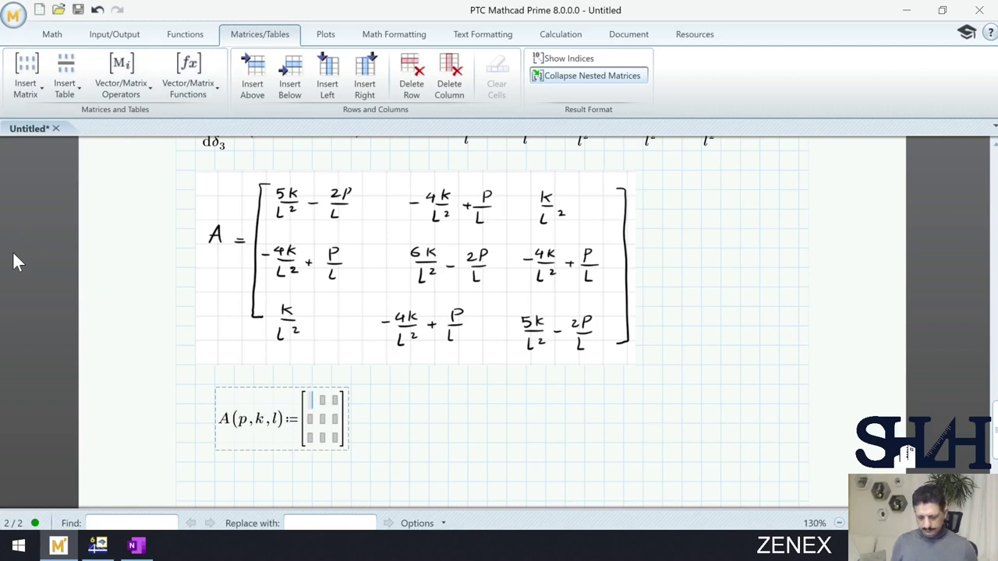
- Enter 5·k/l² − 2·p/l as the first element of the matrix's first row
type("5*k")
type("/l²")
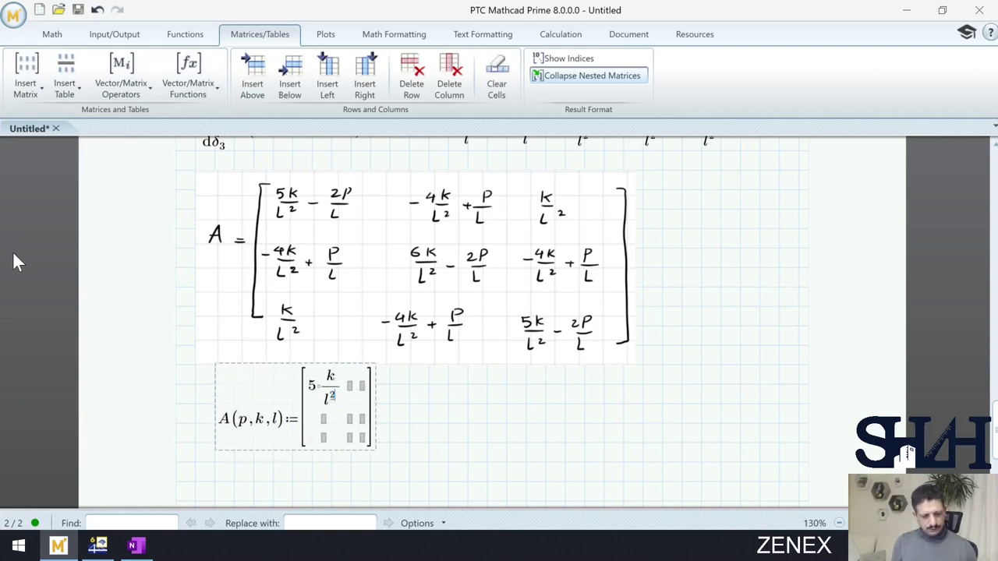
type("^2")
key("space")
key("space")
key("space")
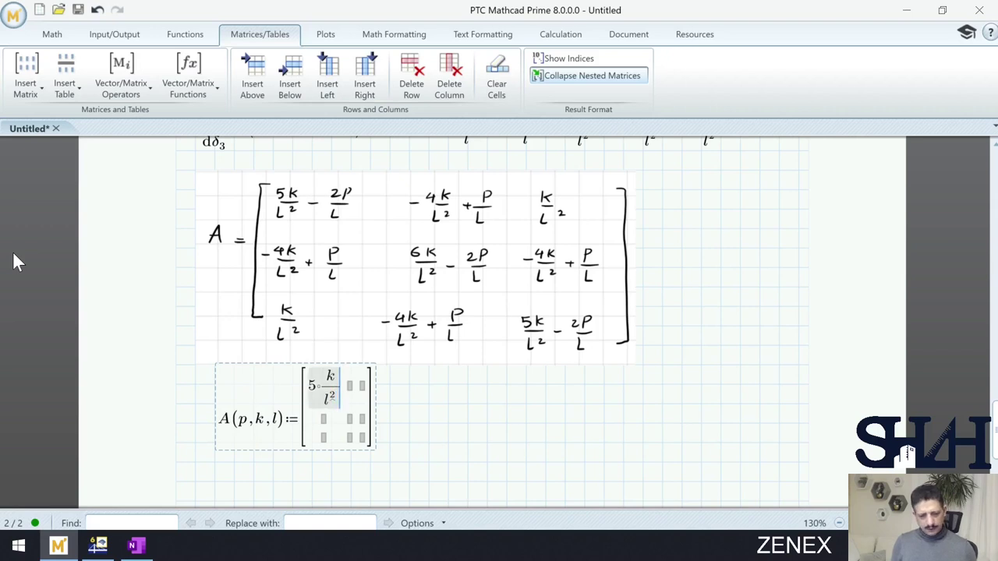
type("-2*p/")
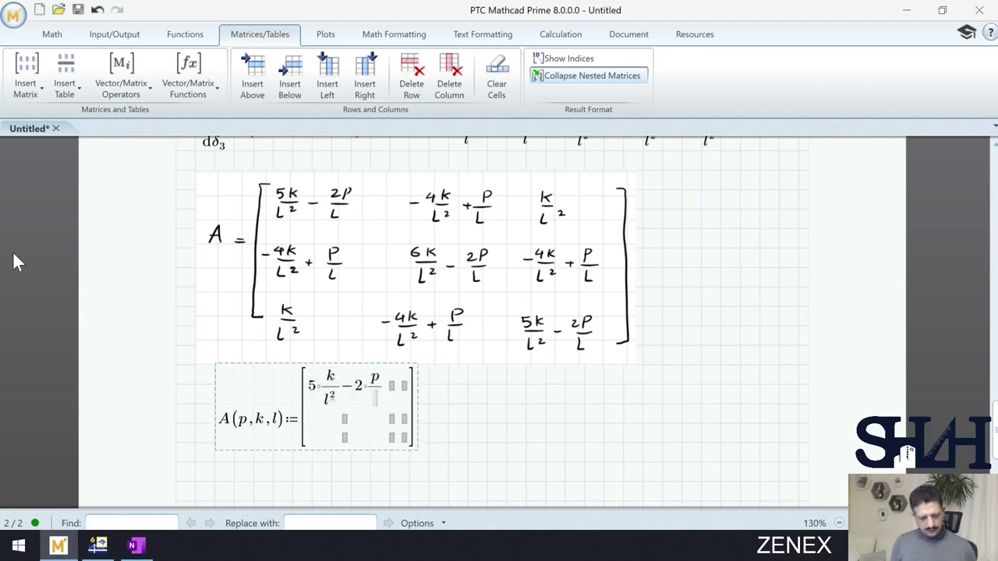
type("l")
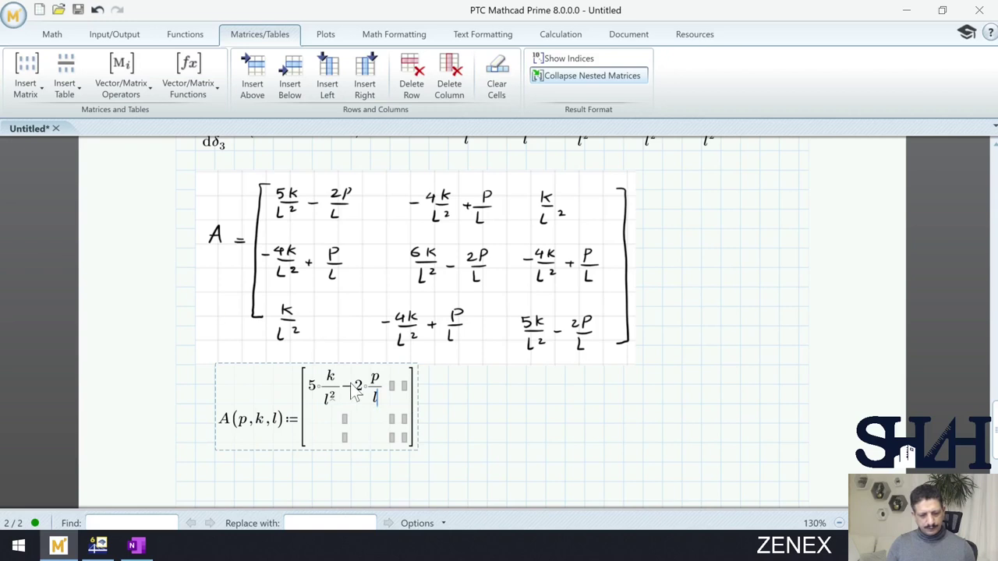
- Enter −4·k/l² + p/l as the second element of the matrix's first row
left_click(395, 393)
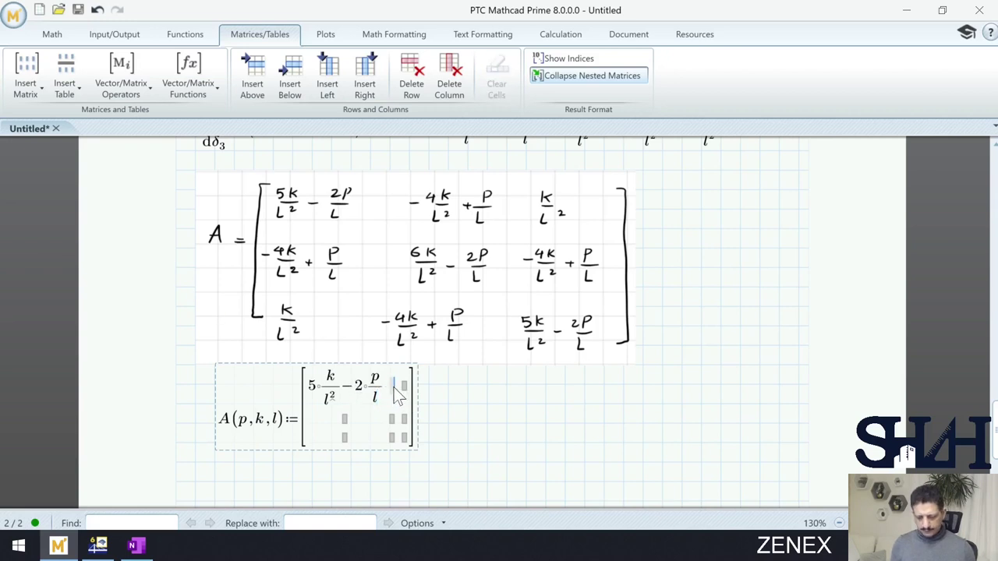
type("-4")
type("*k/l")
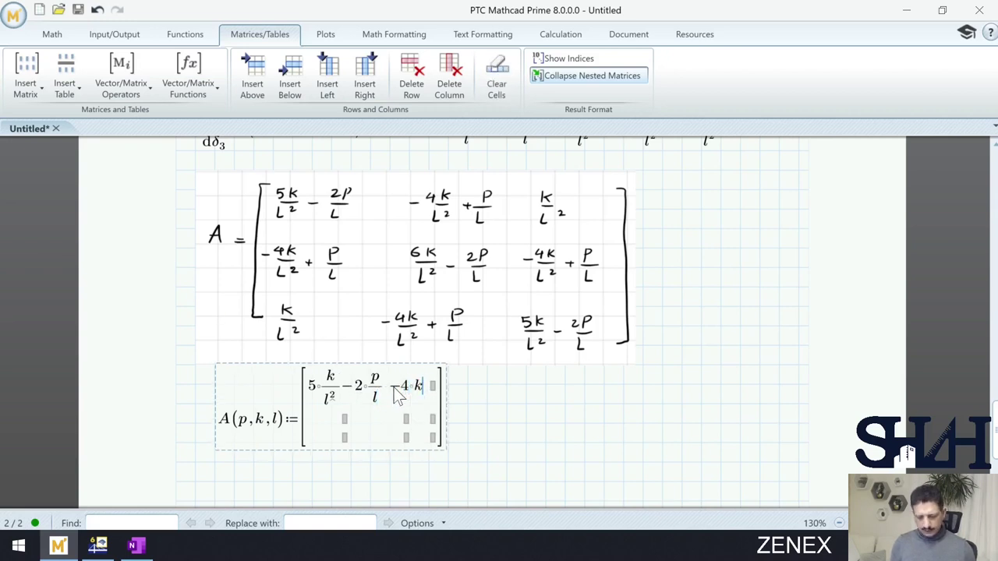
type("^2")
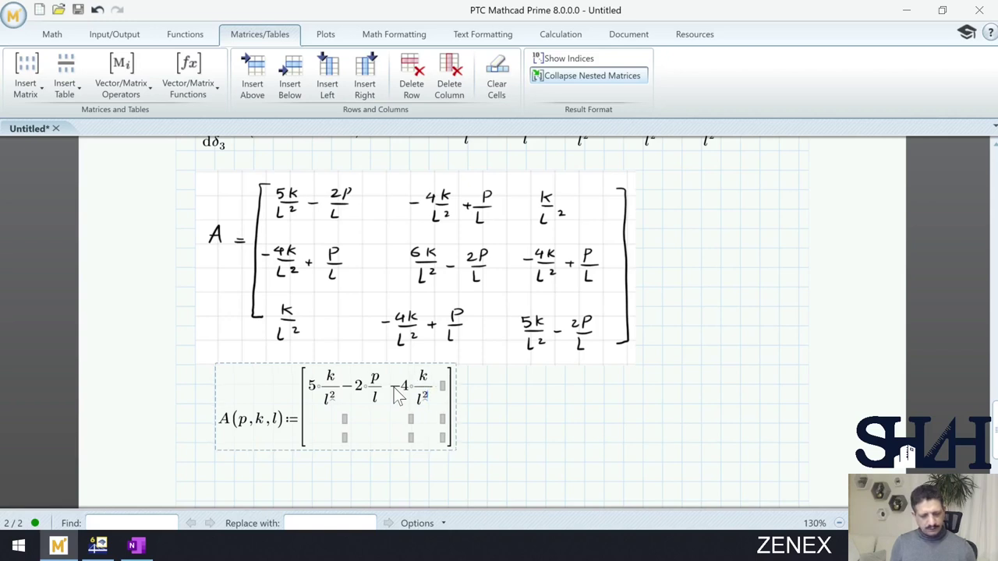
key("space")
key("space")
key("space")
type("+")
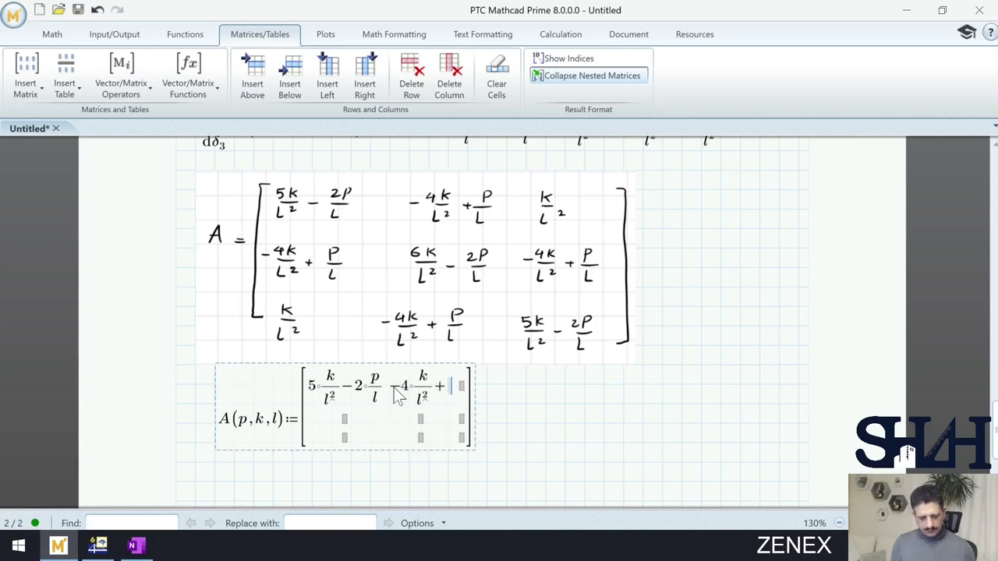
type("p/l")
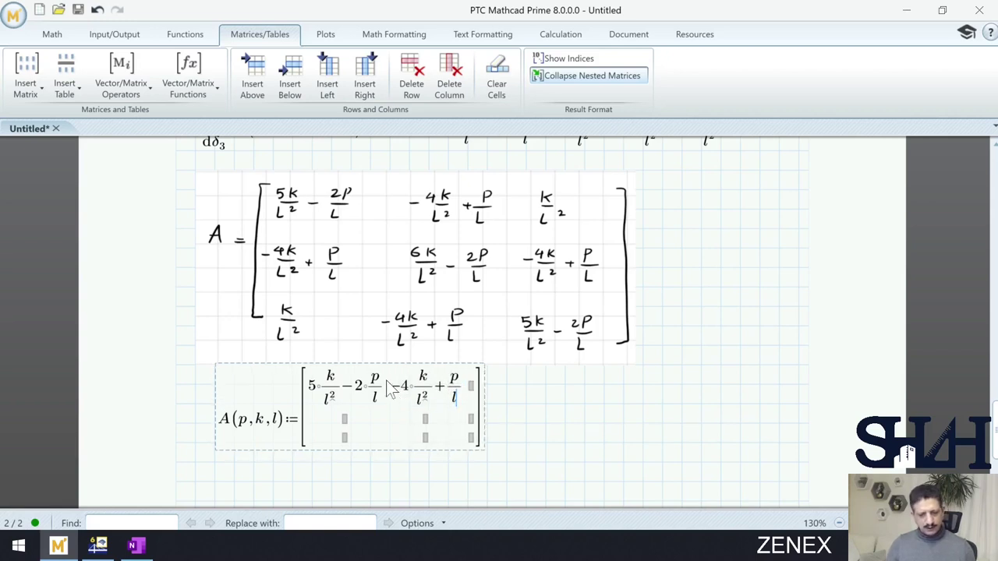
- Enter k/l² as the third element of the matrix's first row
left_click(469, 393)
type("k/")
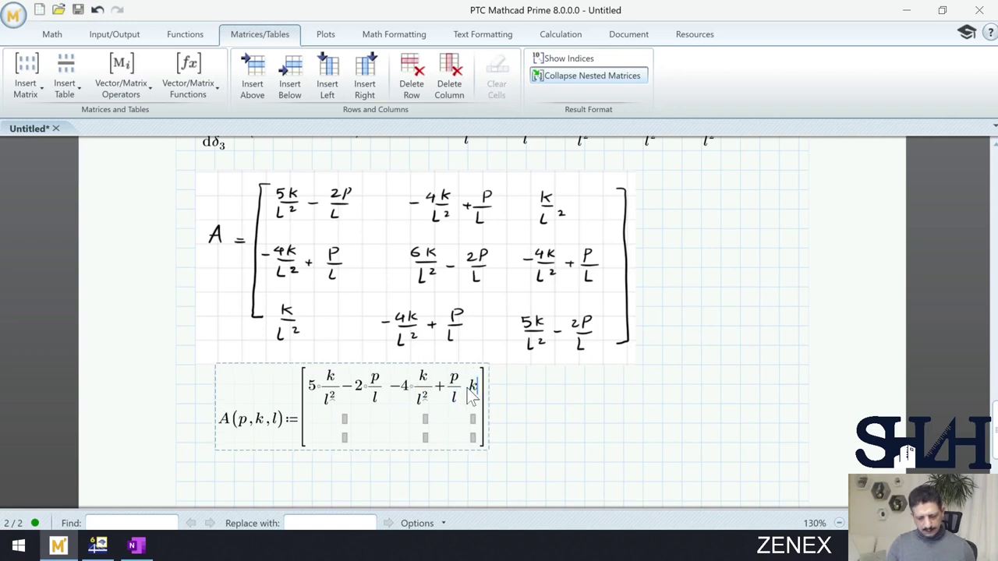
type("l^2")
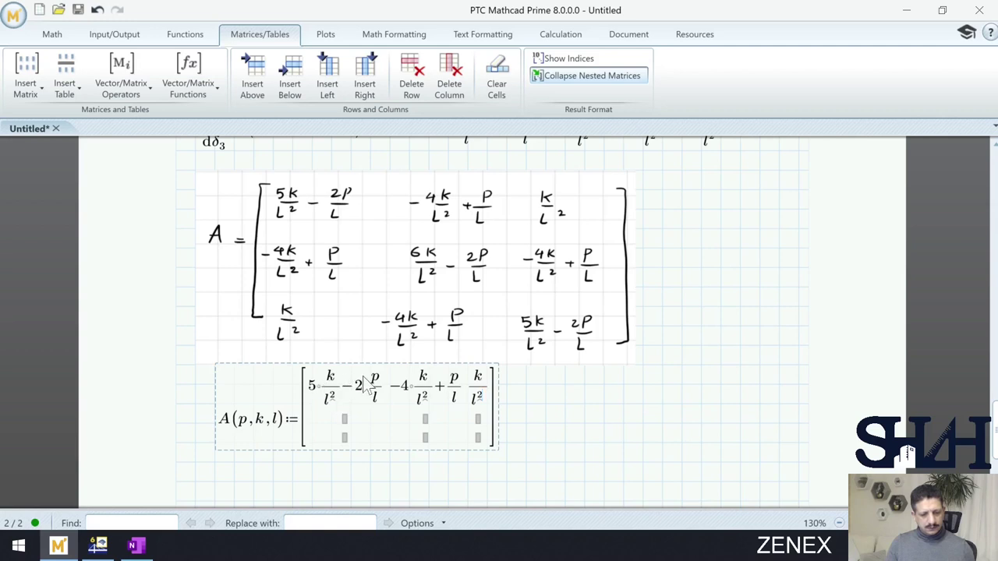
- Repeat −4·k/l² + p/l in the first and third elements of row two and the middle element of row three
left_click(456, 398)
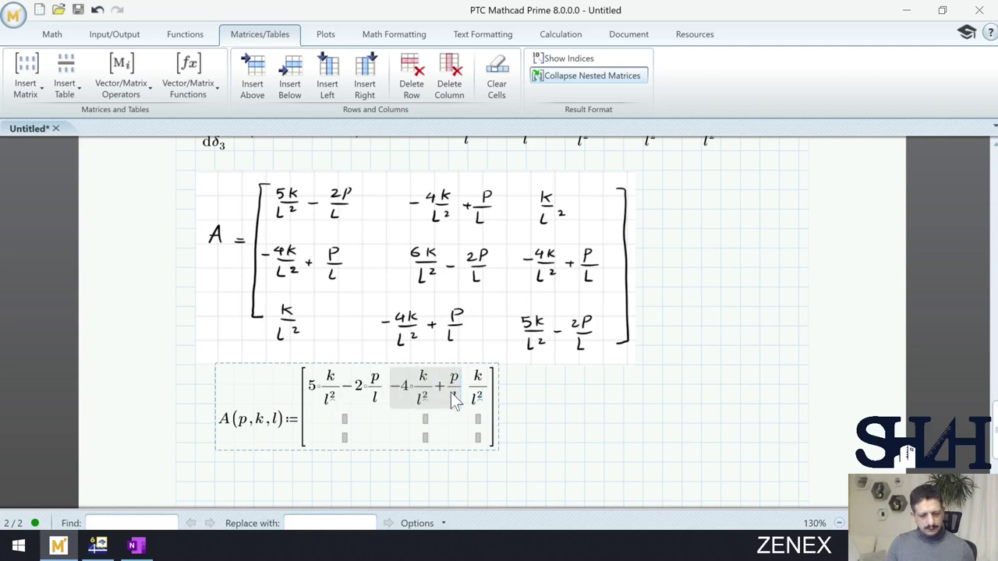
left_click(343, 419)
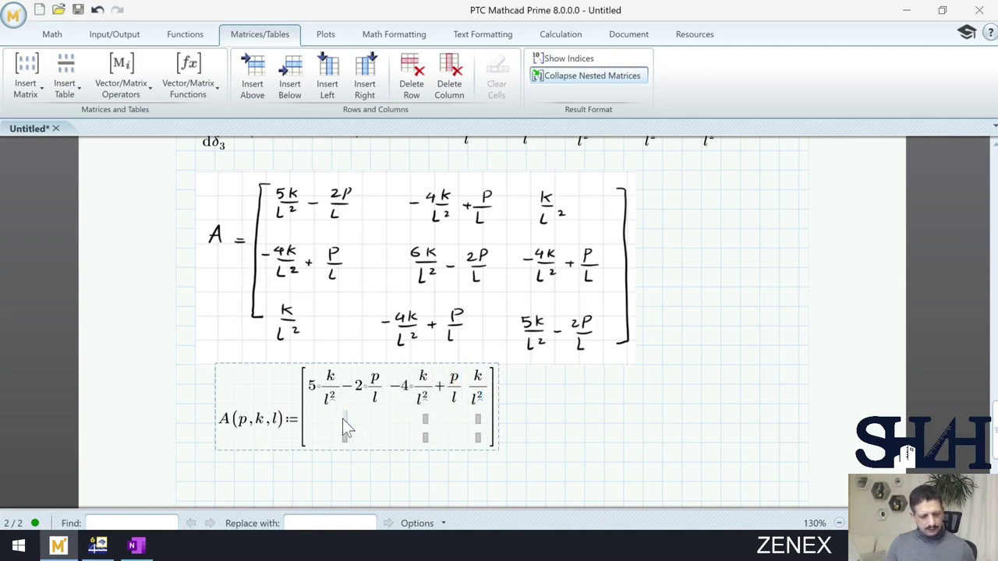
type("-4·k/l²+p/l")
left_click(480, 422)
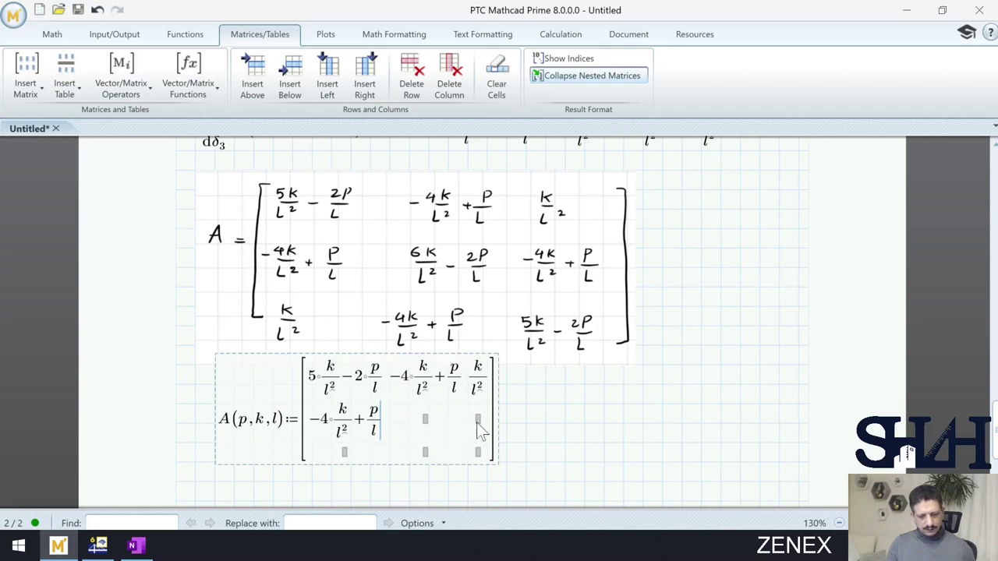
type("-4·k/l²+p/l")
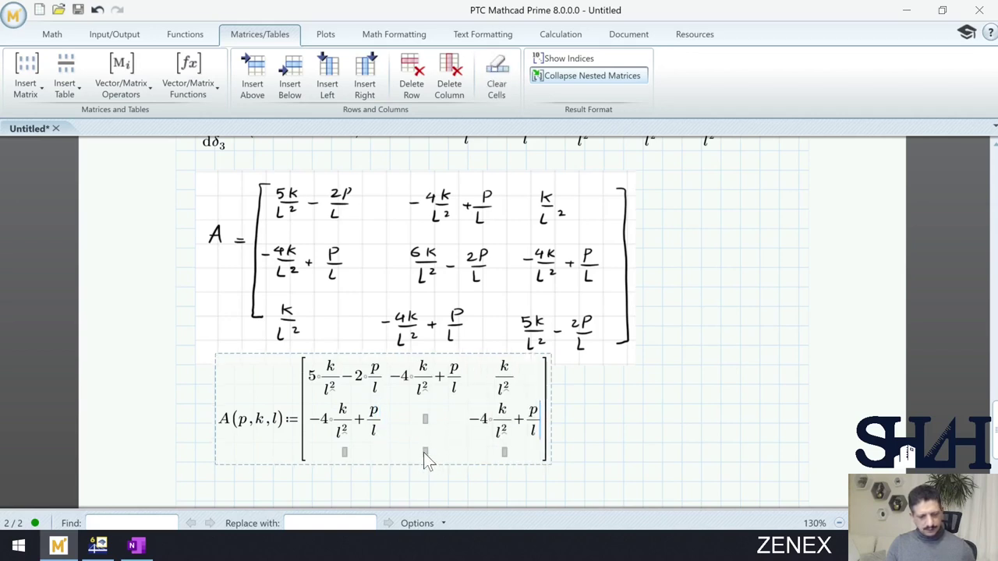
left_click(425, 453)
type("-4·k/l²+p/l")
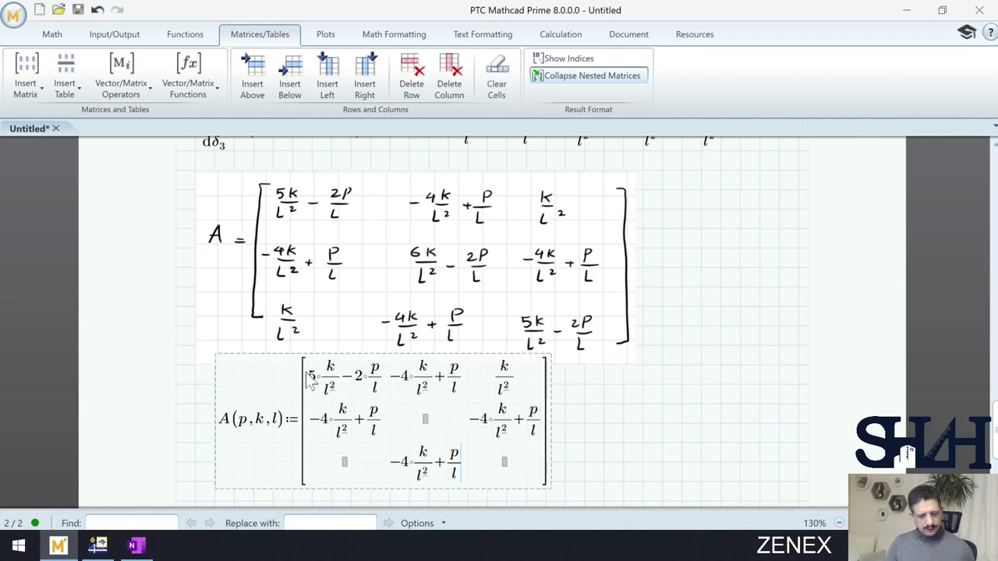
- Copy 5·k/l² − 2·p/l into the last element of row three and the middle element of row two, changing the latter's 5 to 6
left_click_drag(311, 376, 378, 398)
key("ctrl+c")
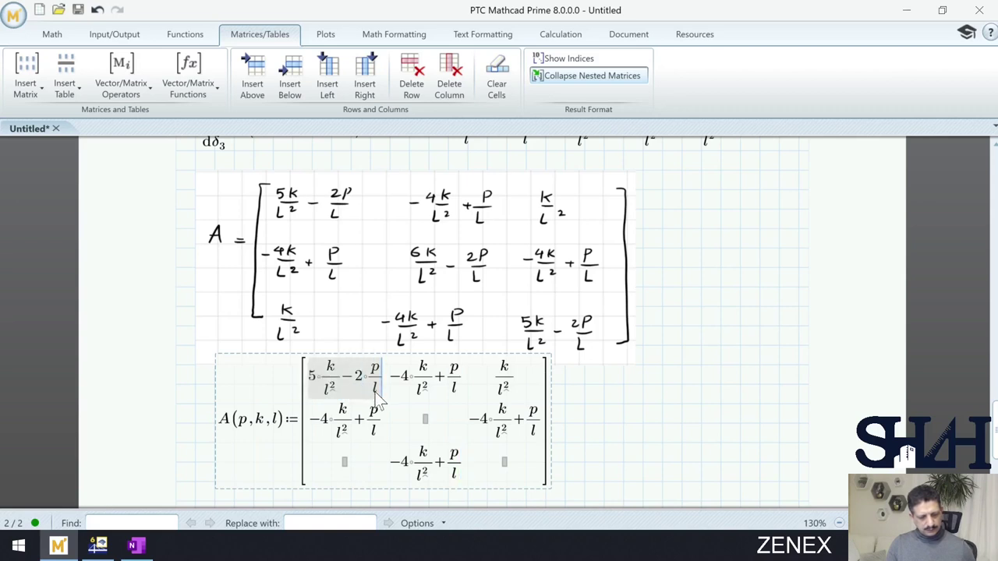
left_click(502, 463)
key("ctrl+v")
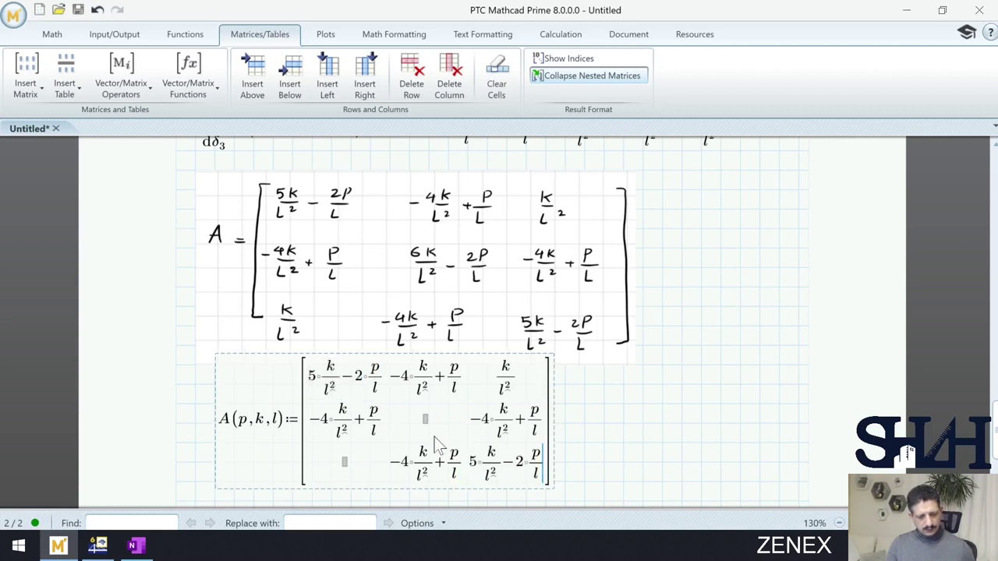
left_click(425, 422)
key("ctrl+v")
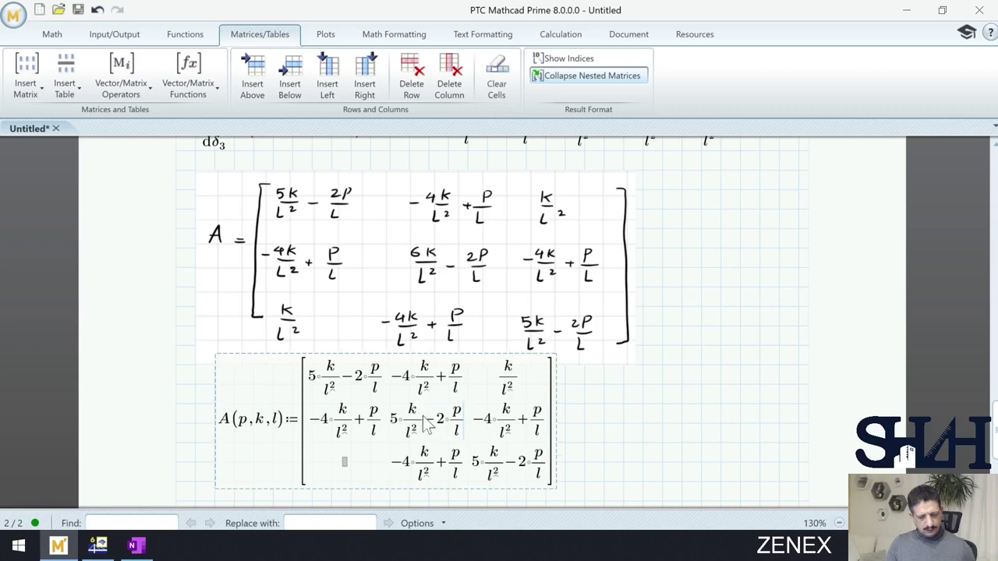
key("BackSpace")
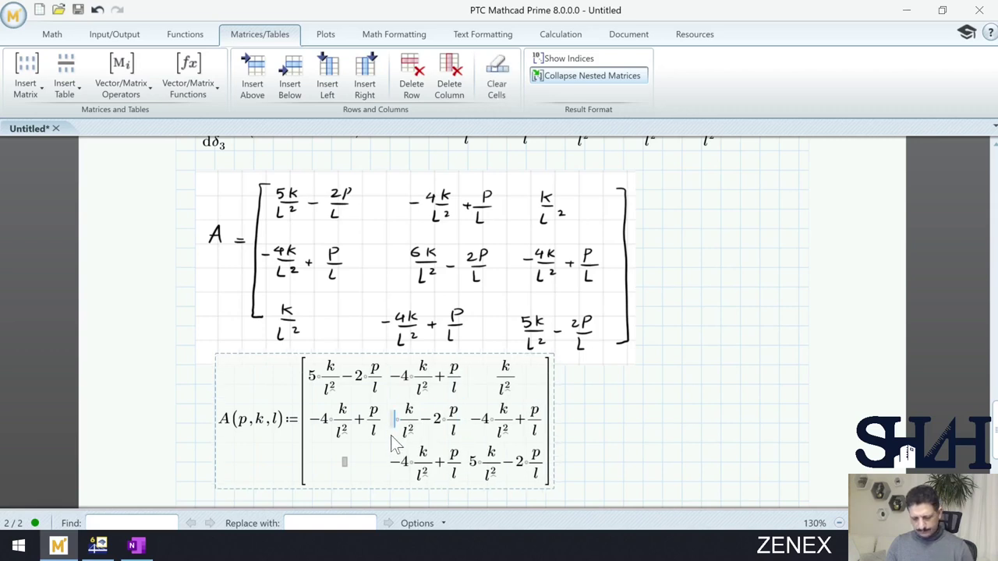
type("6·")
- Copy k/l² from the end of row one into the first element of row three
left_click(505, 371)
left_click_drag(509, 376, 521, 396)
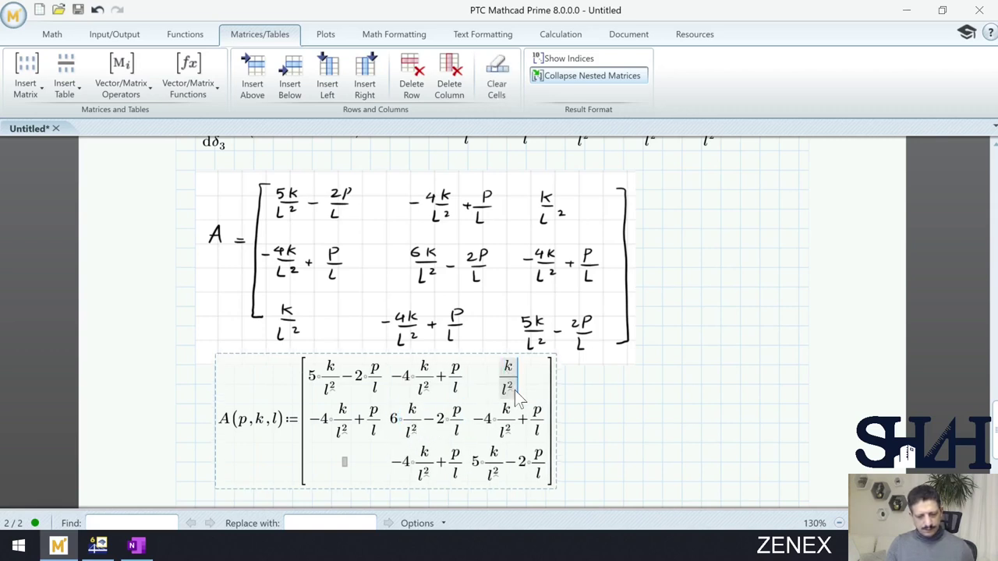
key("ctrl+c")
left_click(346, 462)
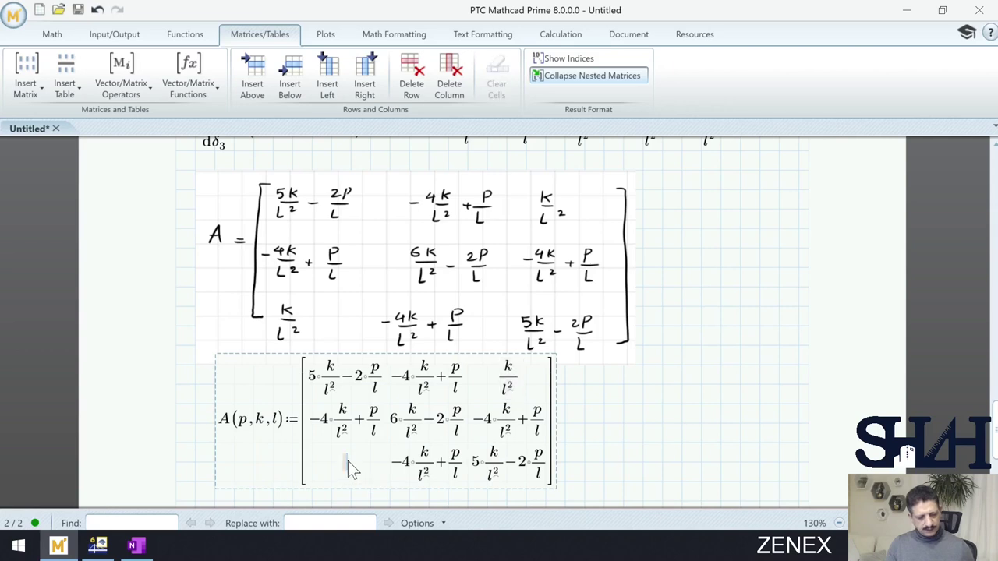
key("ctrl+v")
- Delete the handwritten matrix picture and move the A(p,k,l) definition up into its place beneath the δ3 derivative
left_click(574, 294)
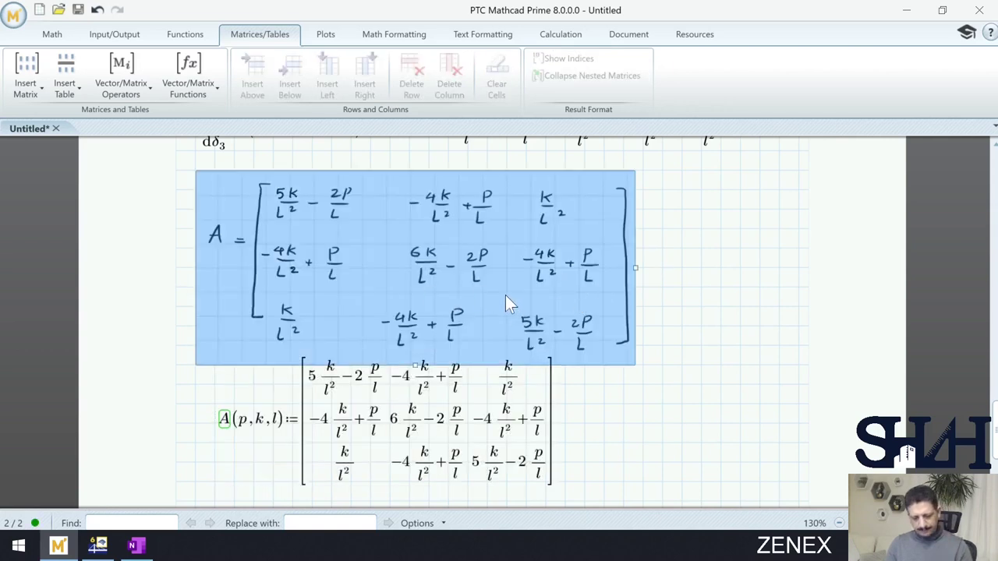
key("Delete")
left_click_drag(524, 308, 329, 180)
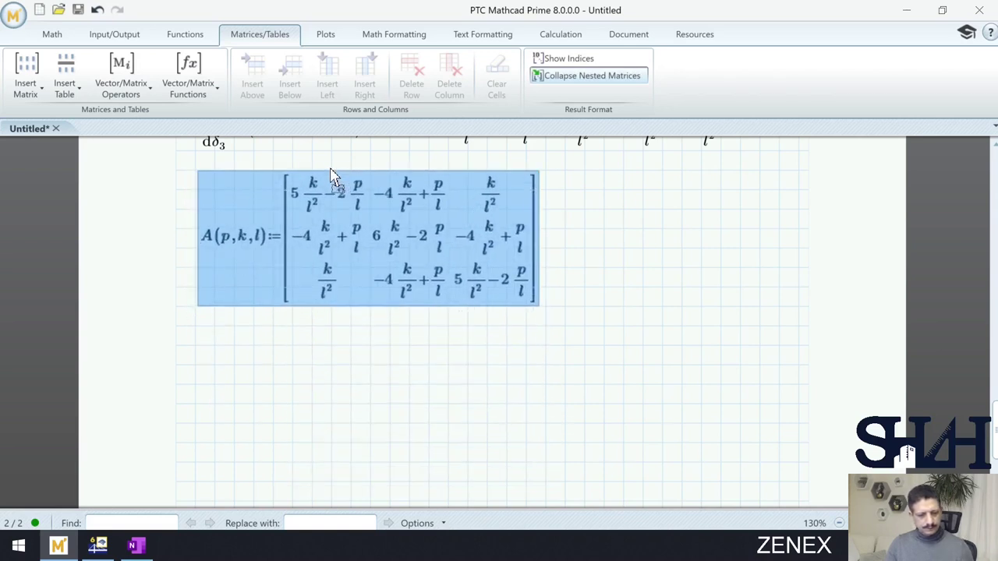
left_click(216, 375)
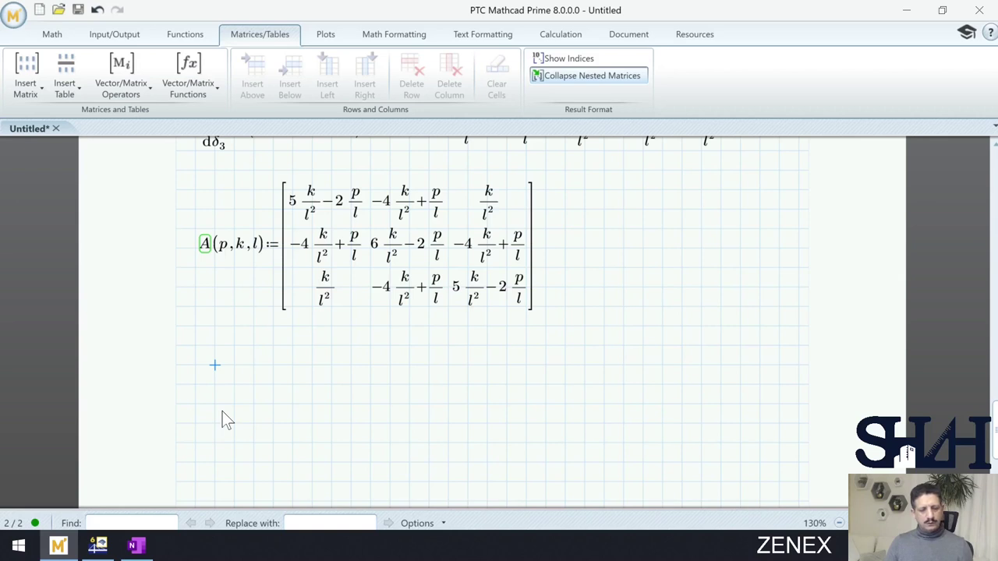
- Check the notice on the flagged name A in the matrix definition
left_click(201, 252)
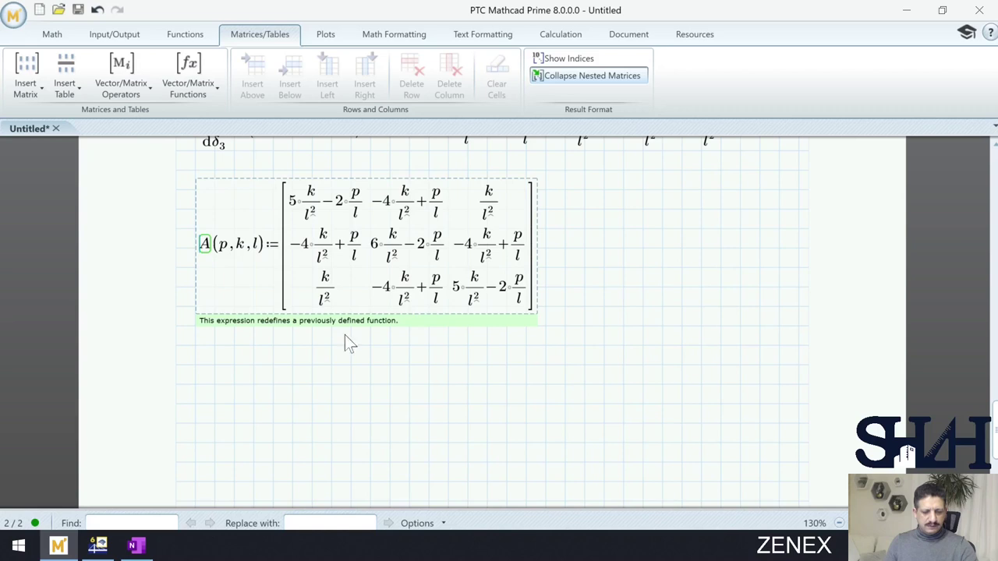
- Write the equation det(A(p,k,l)) = 0 with the comparison equals sign beneath the matrix definition
left_click(202, 402)
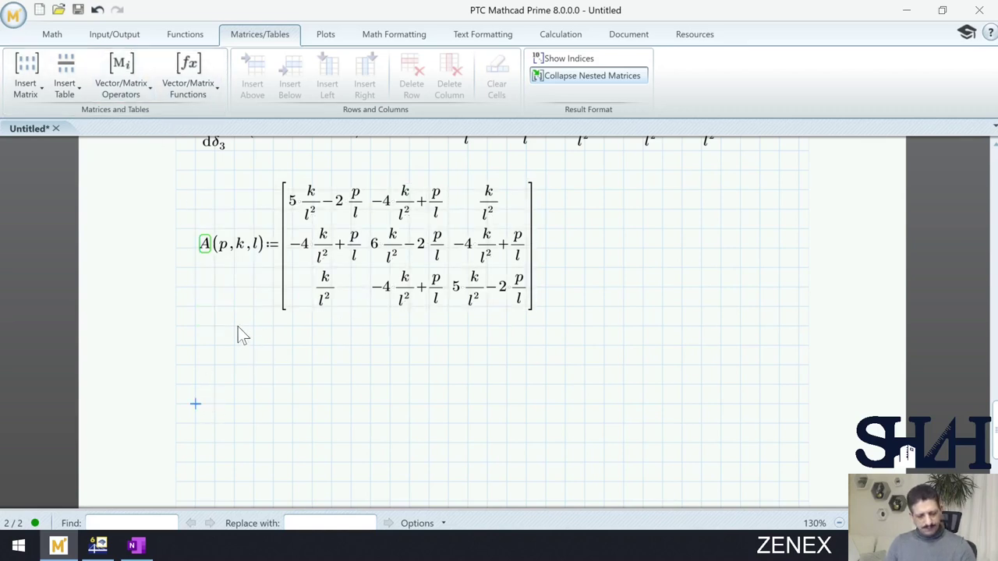
type("det")
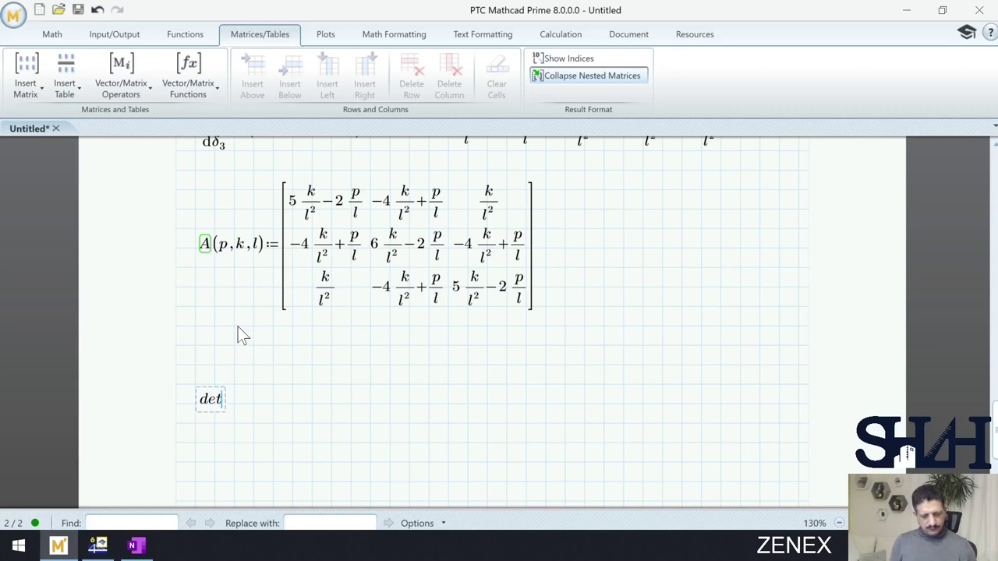
type("(A")
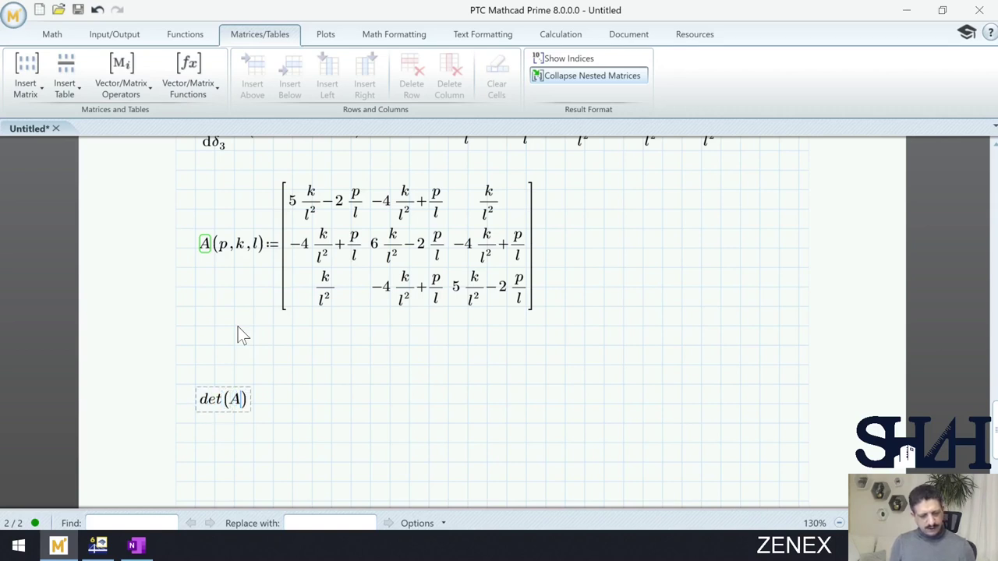
type("(p,k")
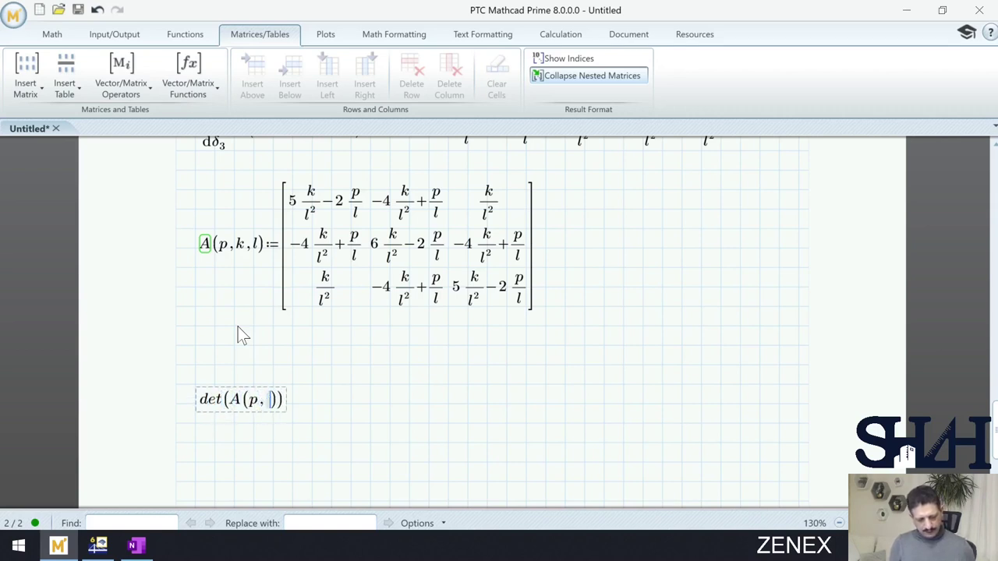
type(",l")
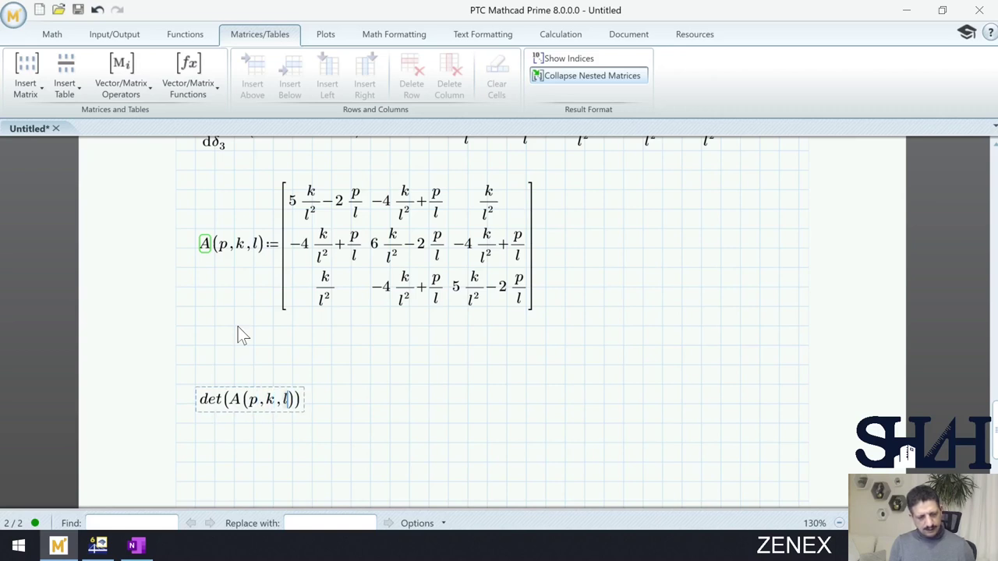
key("space")
key("space")
key("space")
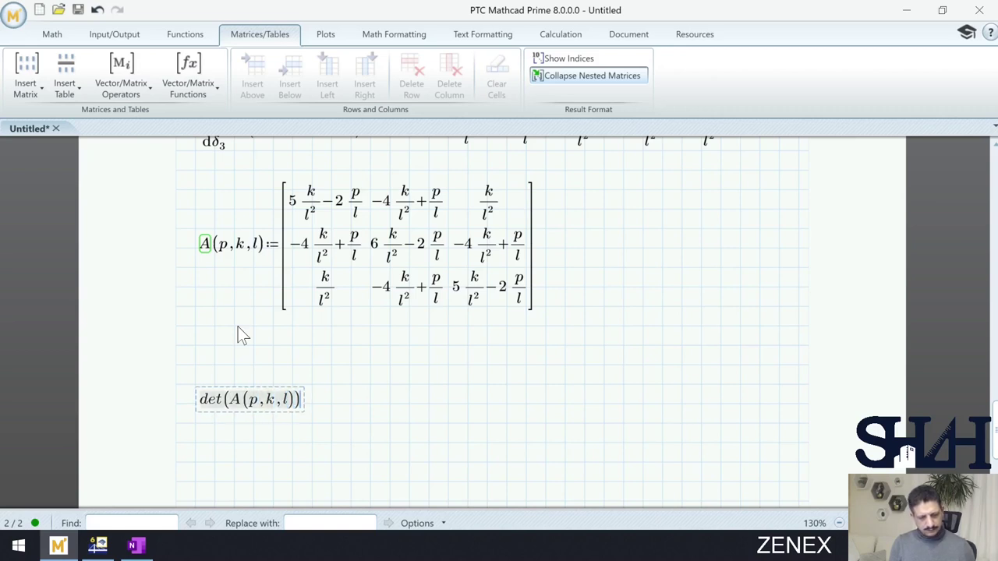
left_click(46, 35)
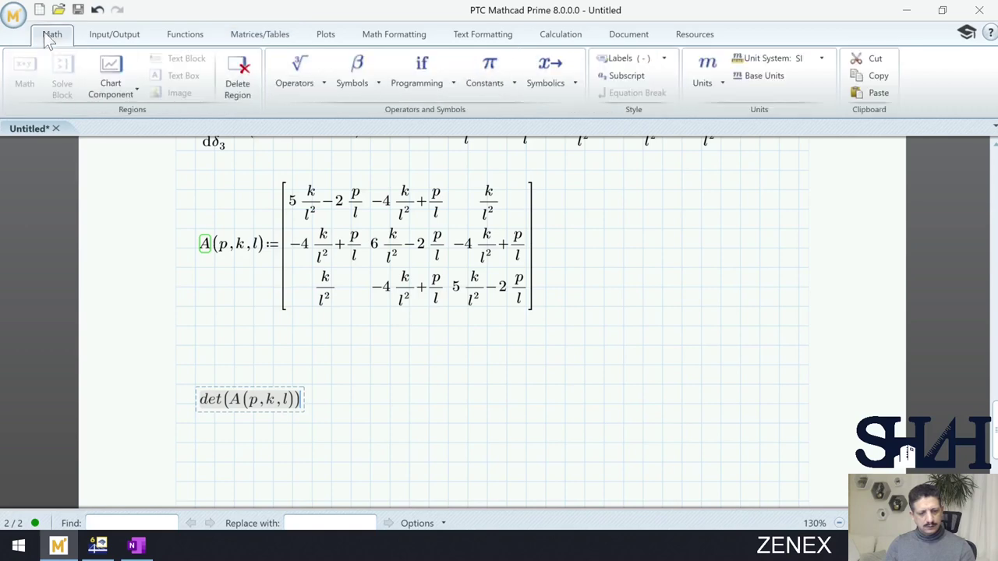
left_click(284, 87)
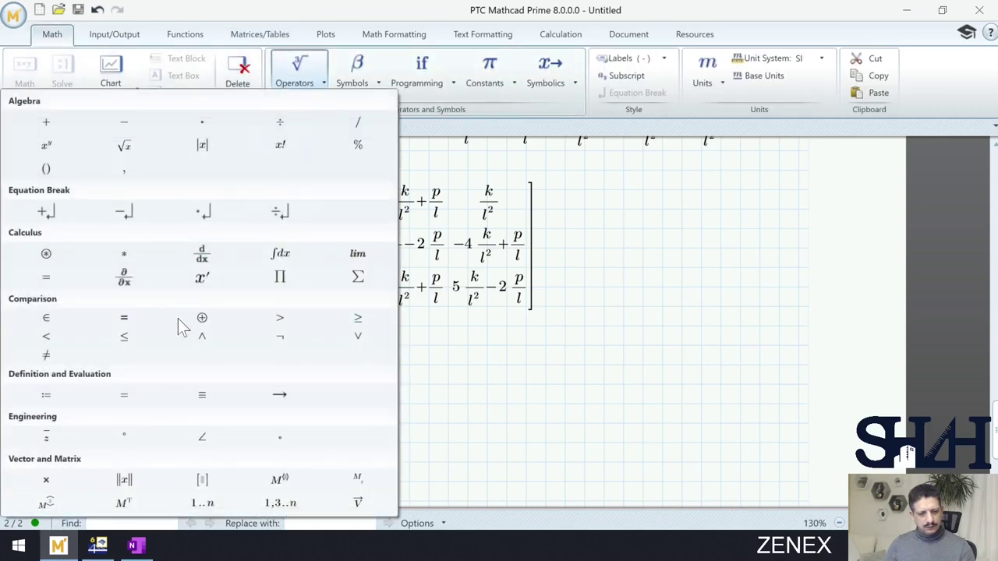
left_click(125, 319)
type("0")
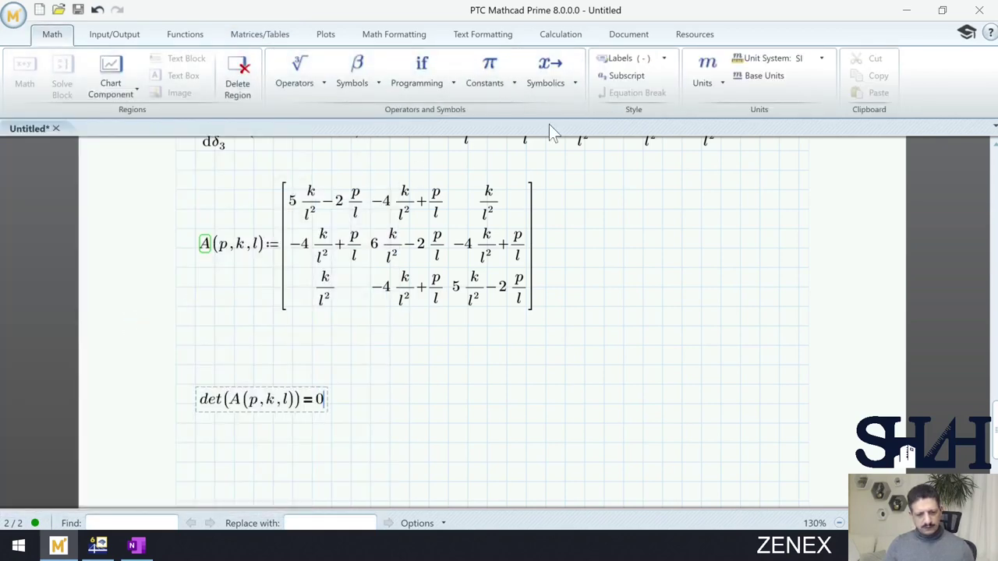
- Evaluate the determinant equation symbolically, using the solve keyword for p
left_click(553, 87)
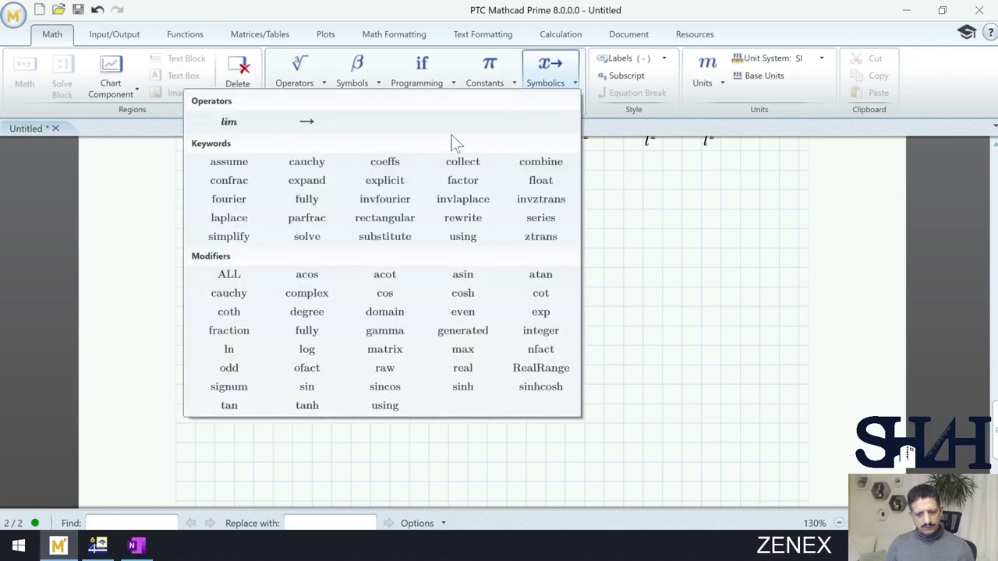
left_click(306, 125)
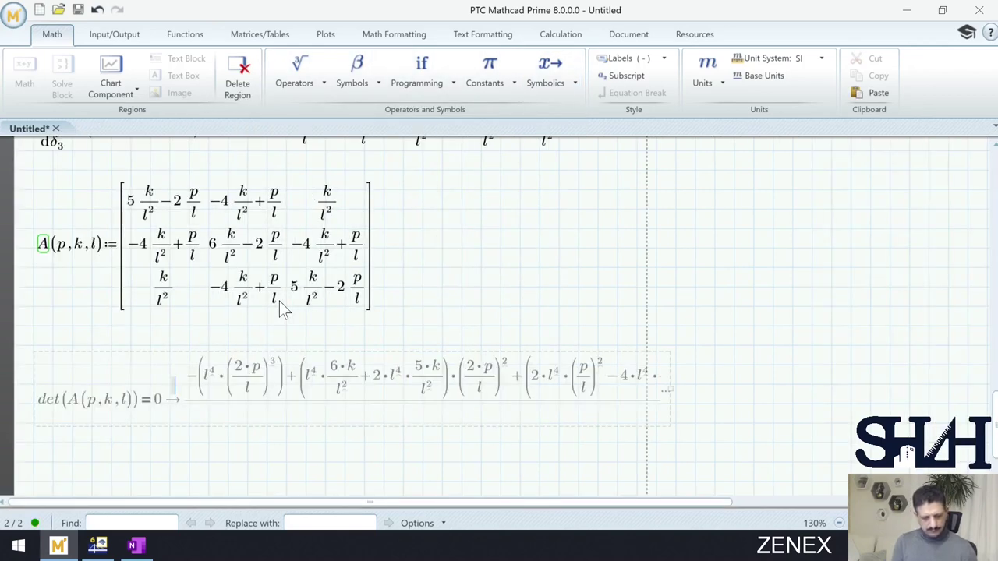
type("solve,p")
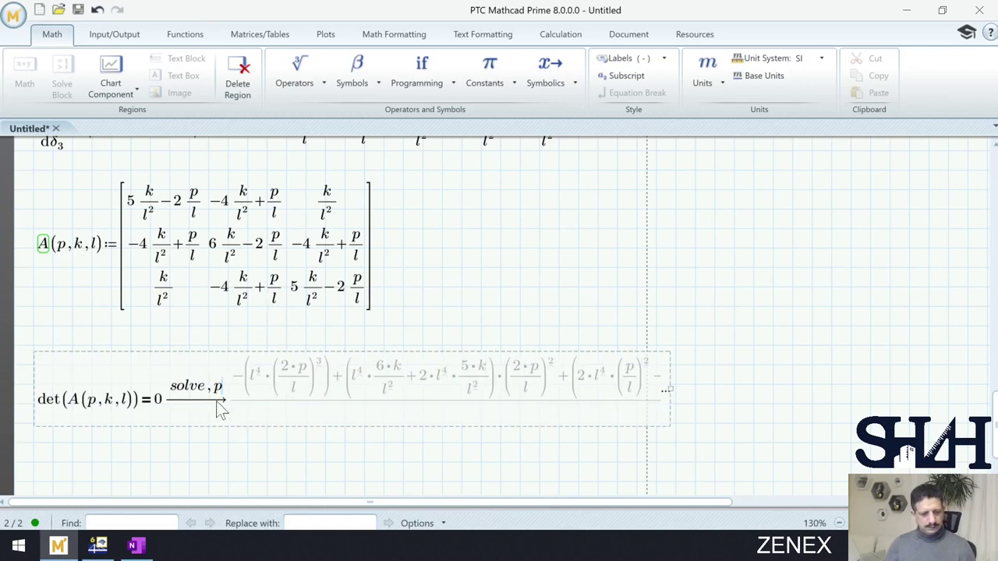
left_click(170, 462)
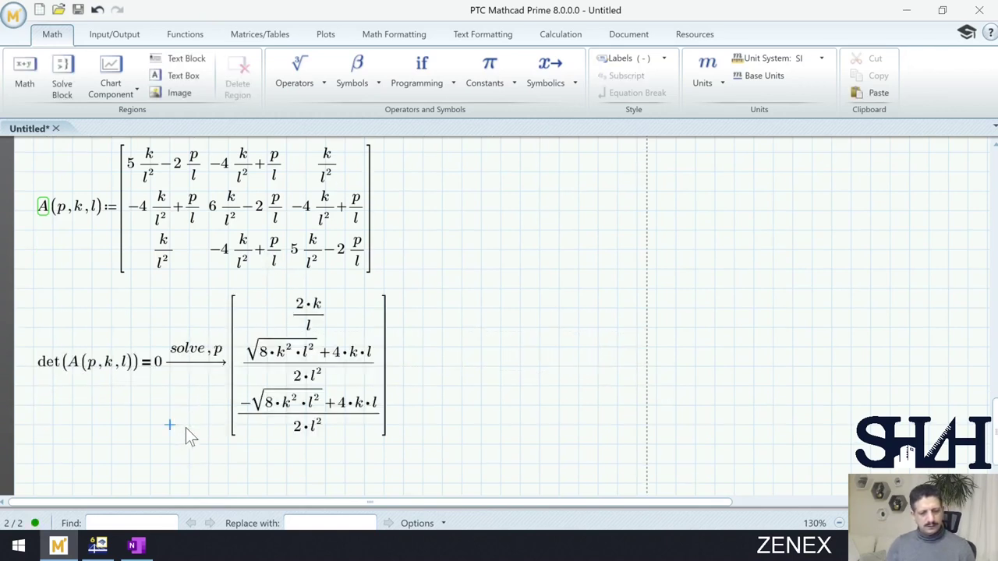
- Add a substitute keyword line below solve in the determinant evaluation and begin its argument with k²
left_click(221, 350)
key("Return")
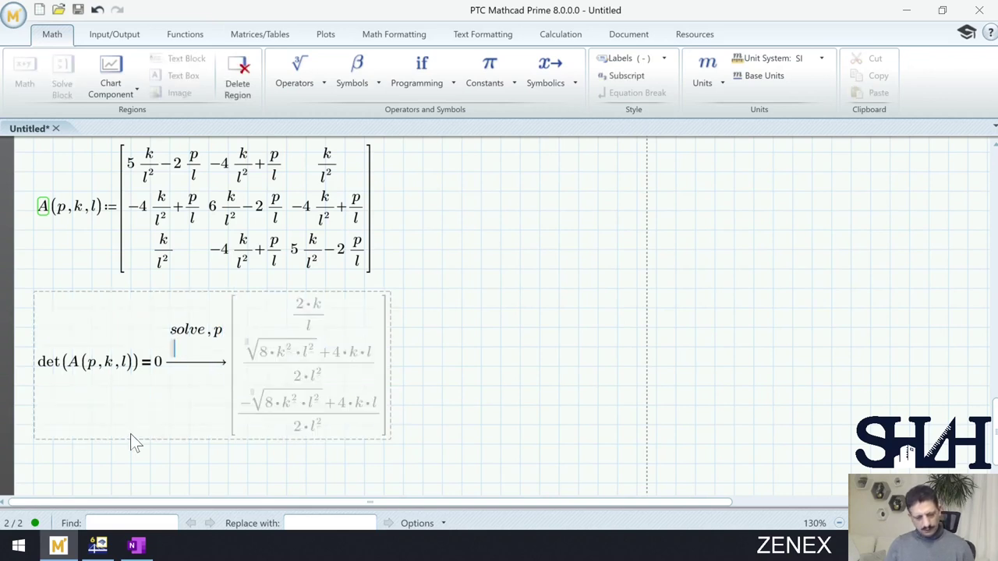
type("substitt")
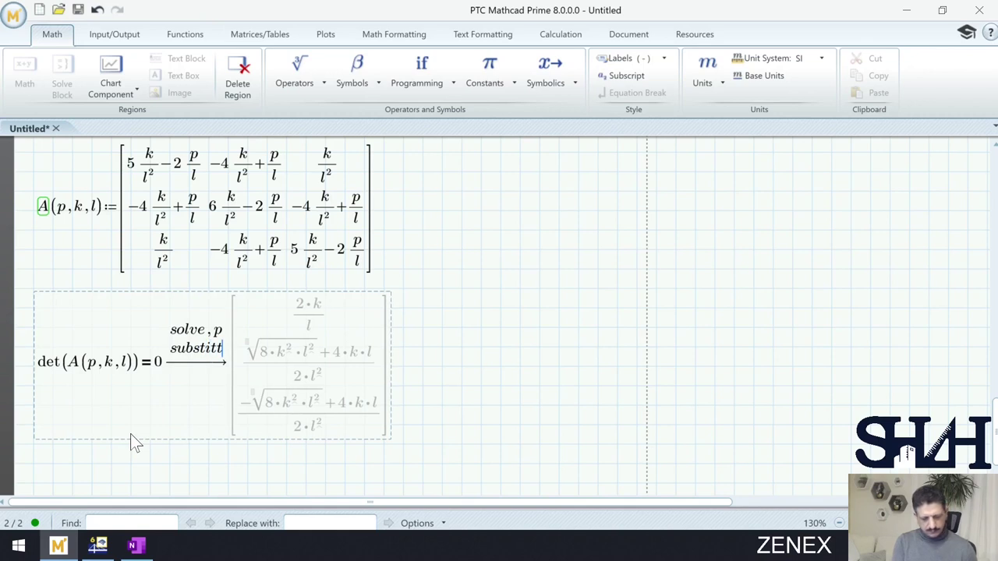
type("te,")
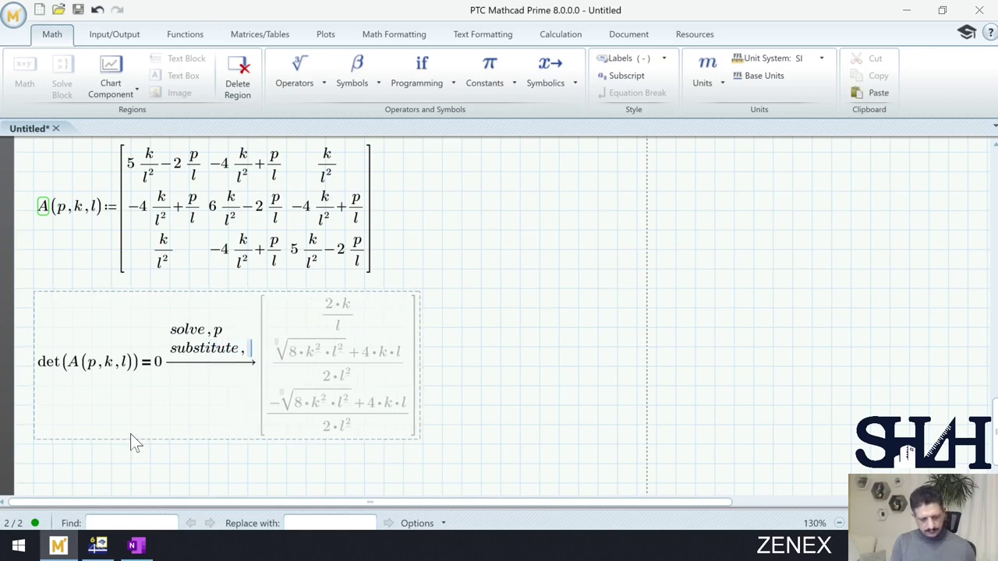
type("(k")
type("^2")
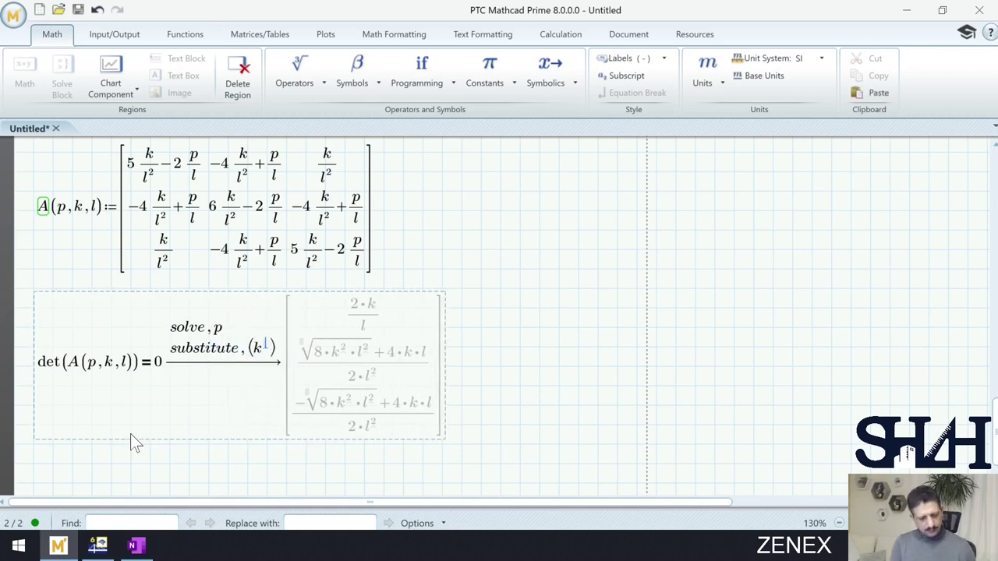
key("BackSpace")
key("BackSpace")
key("BackSpace")
type("l")
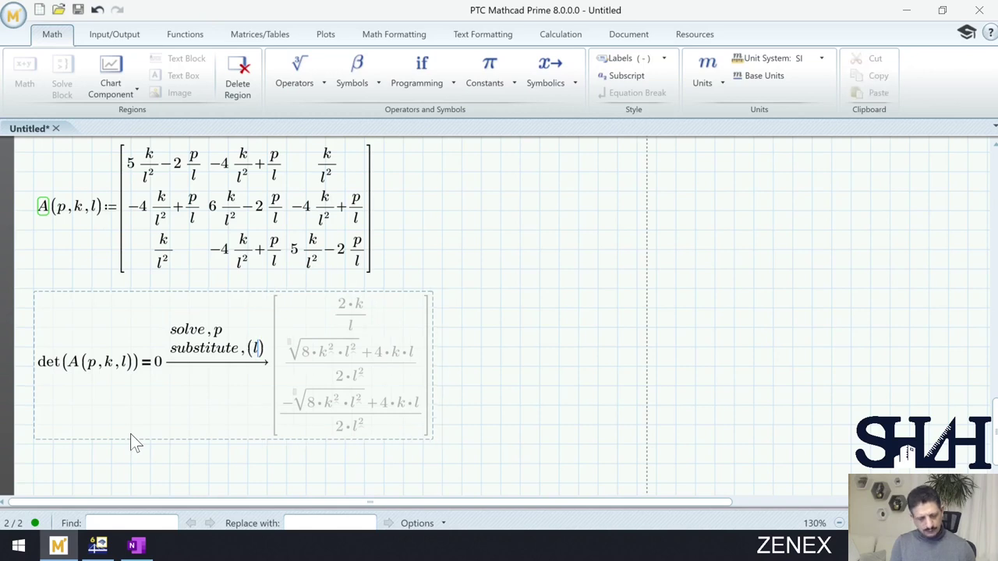
key("ctrl+z")
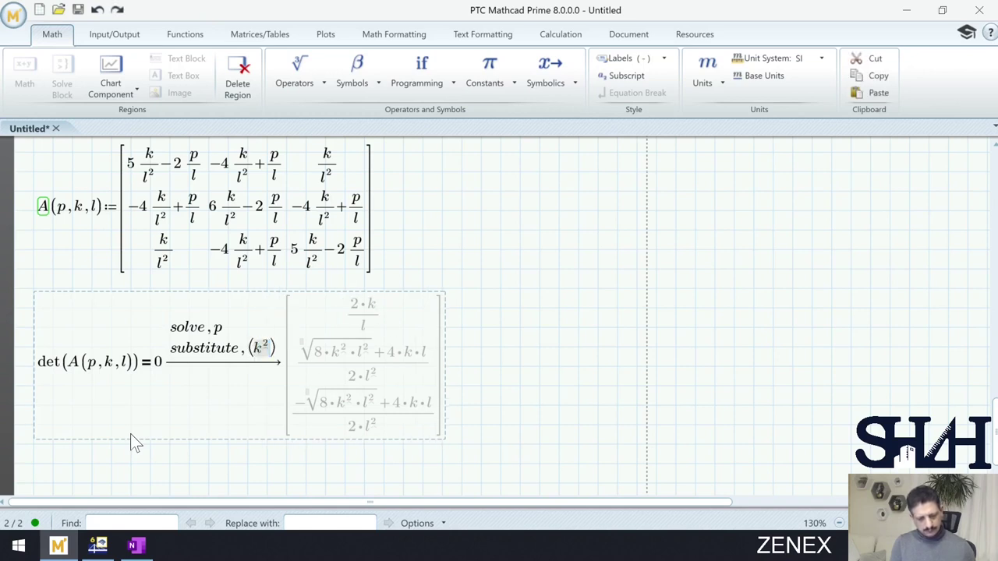
- Complete the substitution as (k²·l²)^0.5 = k·l
type("*l")
type("^2")
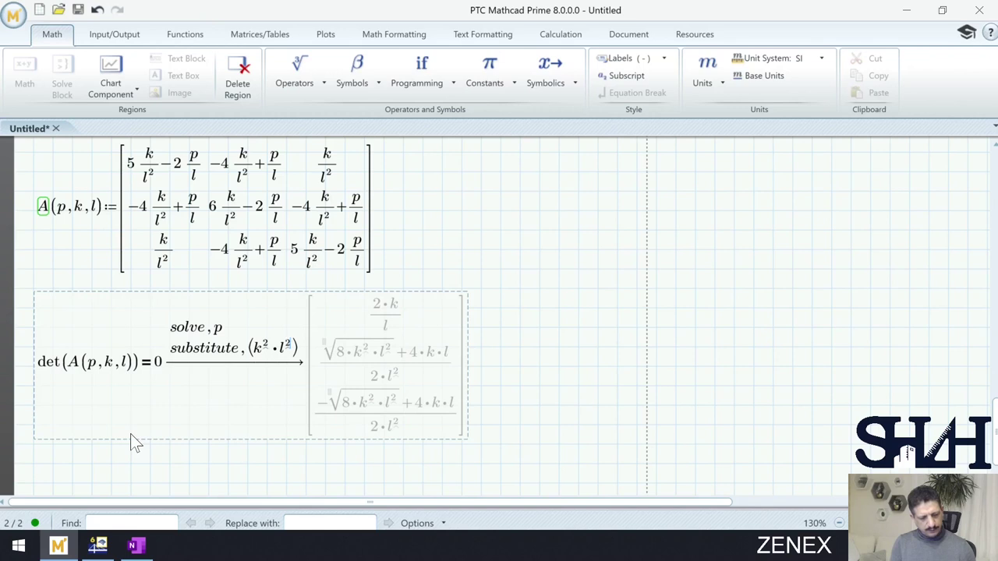
key("space")
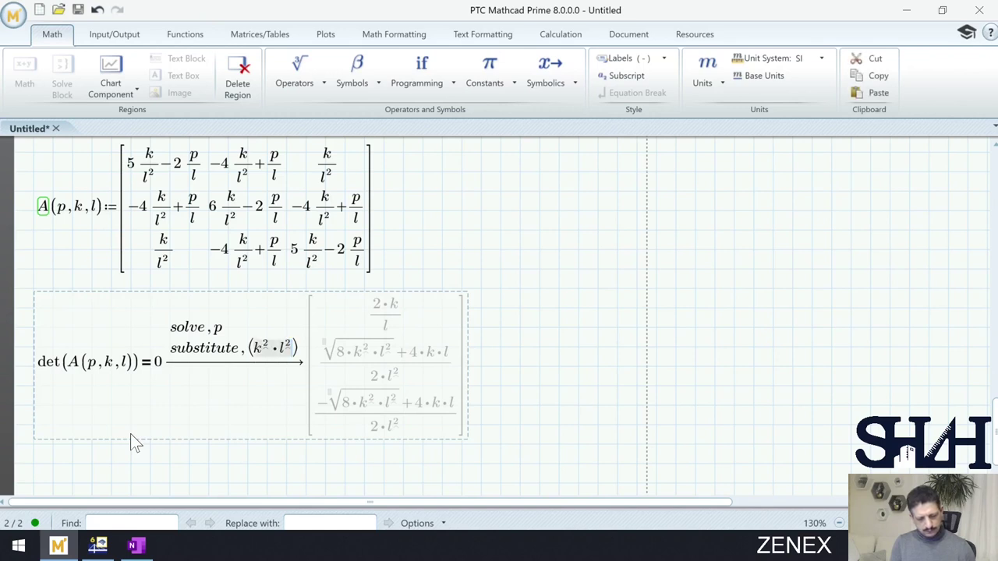
type("'^0.5")
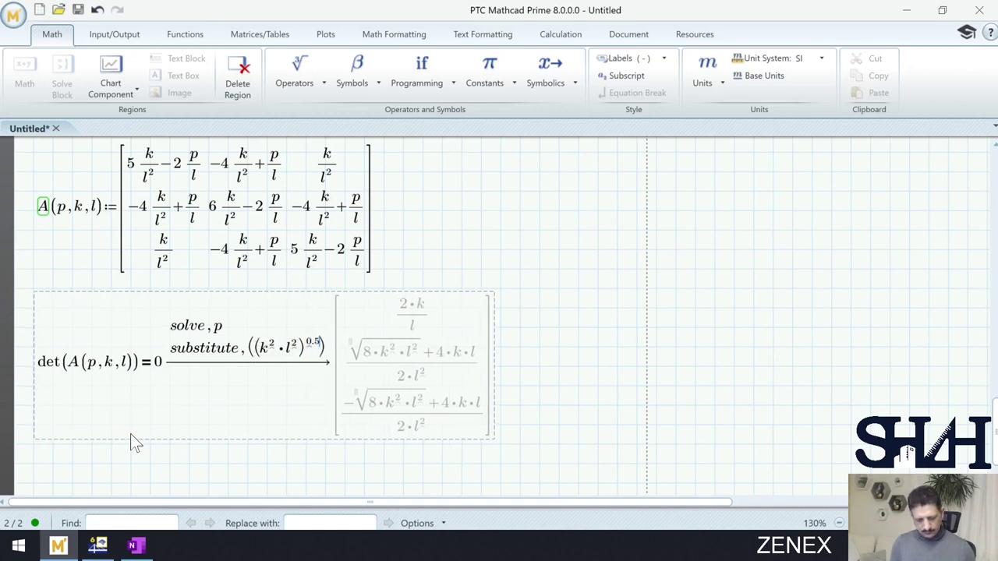
left_click(302, 86)
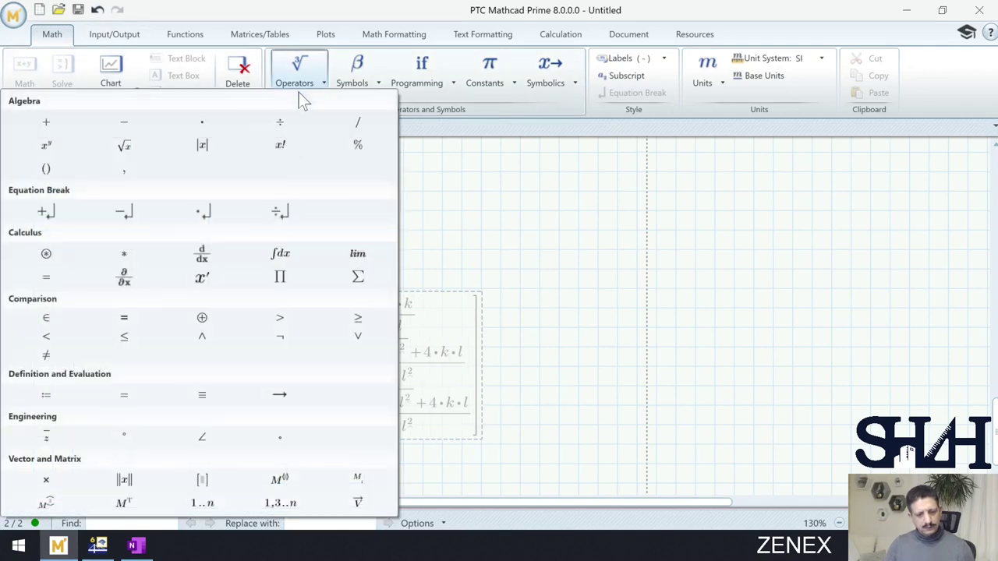
left_click(127, 318)
type("k*")
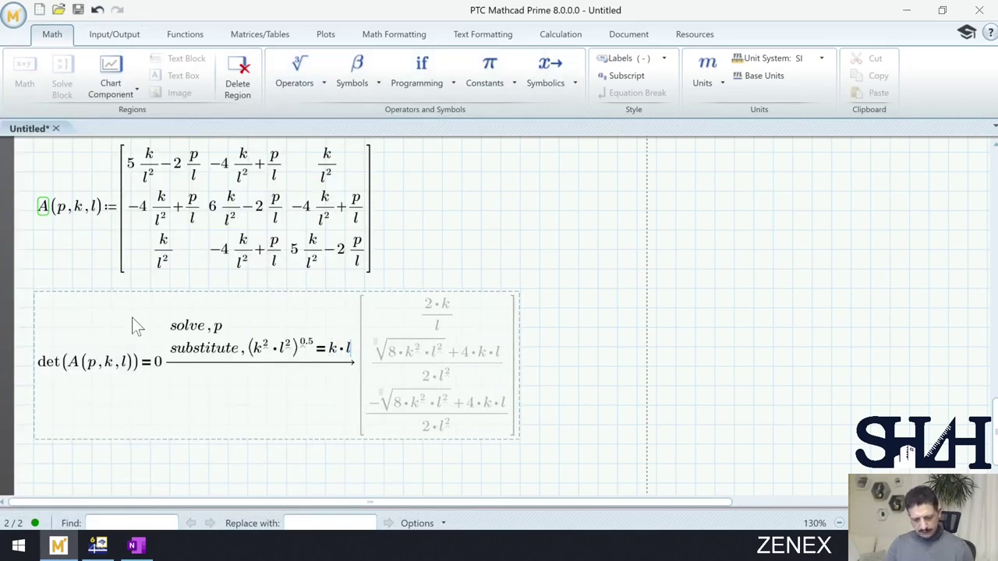
type("l")
- Add the keyword line assume, k>0, l>0 to the determinant evaluation and recalculate it
key("ctrl+shift+period")
type("assume,k")
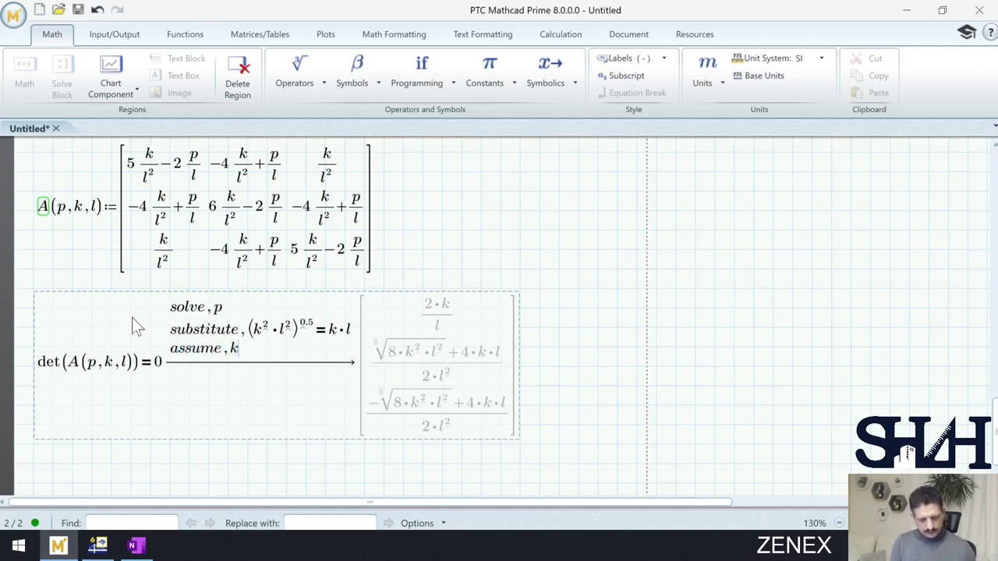
type(">0,l>0")
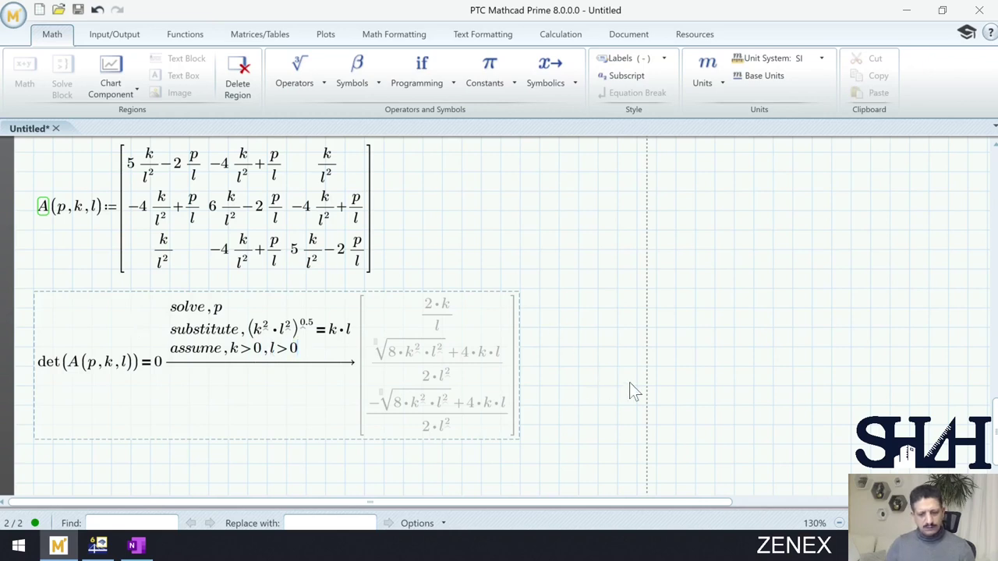
left_click(601, 366)
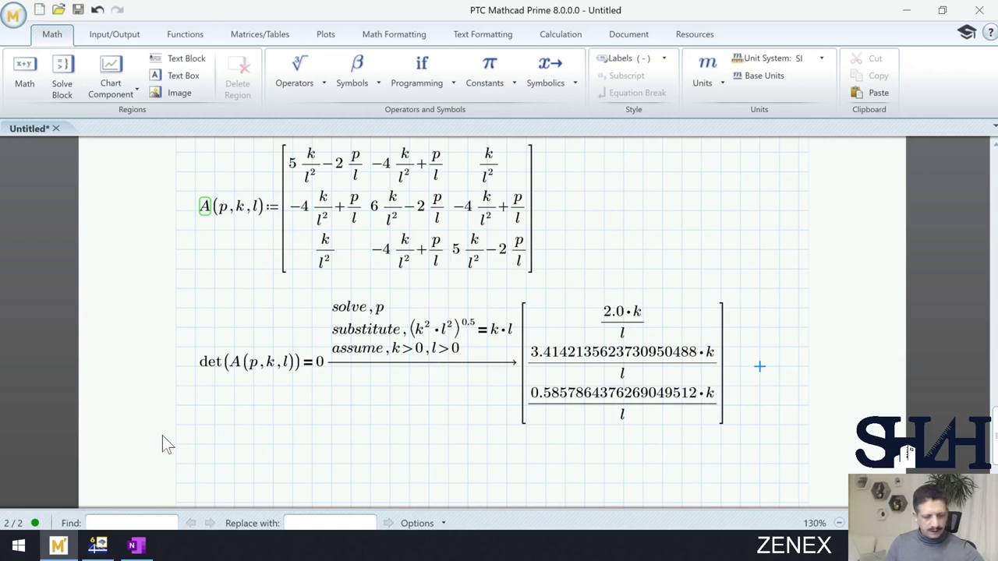
- Capture the solved determinant equation as an image and paste it next to det(A) = 0 in the OneNote notes
left_click(195, 286)
left_click_drag(194, 286, 731, 428)
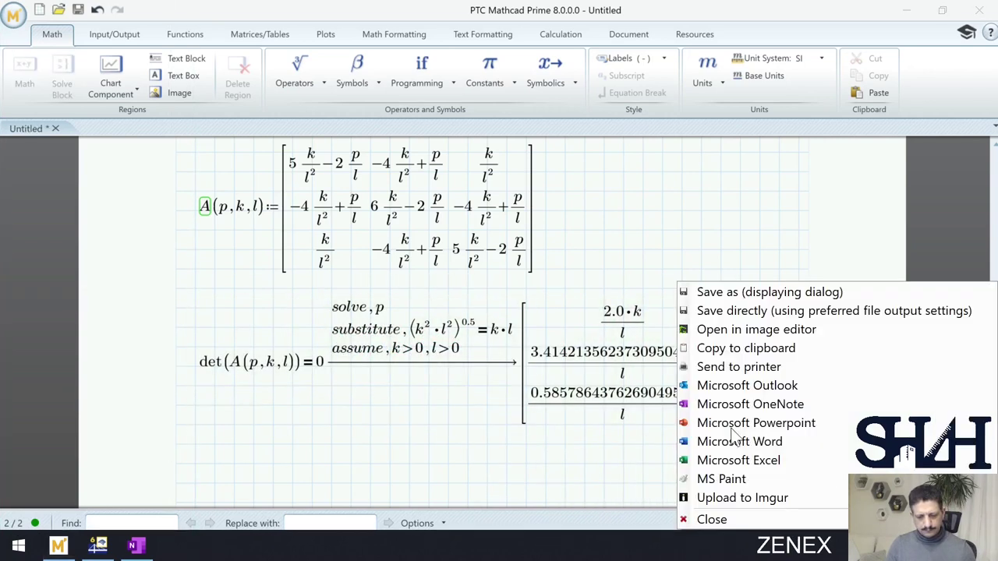
left_click(749, 347)
left_click(136, 546)
key("ctrl+v")
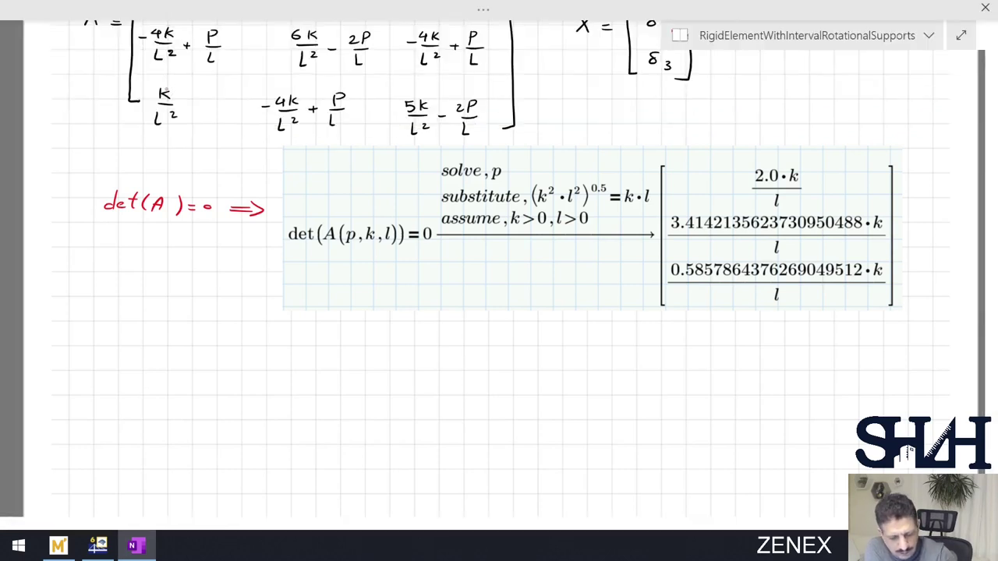
- Handwrite the first critical load, (Pcr)1 = 0.5858 k/L, below the pasted solution
mouse_move(127, 331)
left_mouse_down()
mouse_move(128, 347)
mouse_move(144, 345)
left_mouse_up()
left_click_drag(150, 325, 153, 343)
mouse_move(111, 329)
left_mouse_down()
mouse_move(109, 343)
mouse_move(170, 338)
left_mouse_up()
mouse_move(162, 343)
left_mouse_down()
mouse_move(193, 333)
mouse_move(210, 341)
left_mouse_up()
left_click(201, 339)
left_click_drag(228, 331, 276, 341)
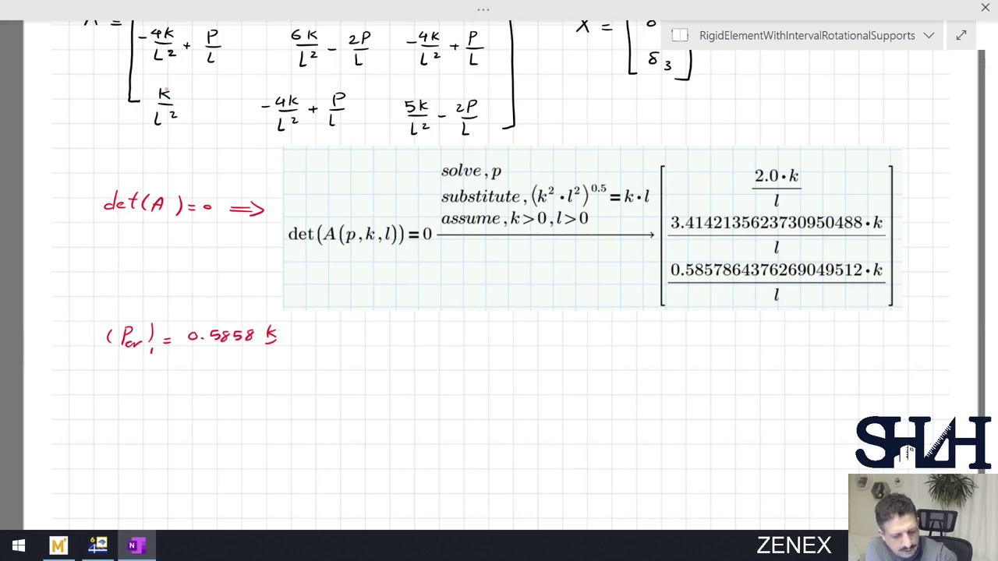
key("ctrl+z")
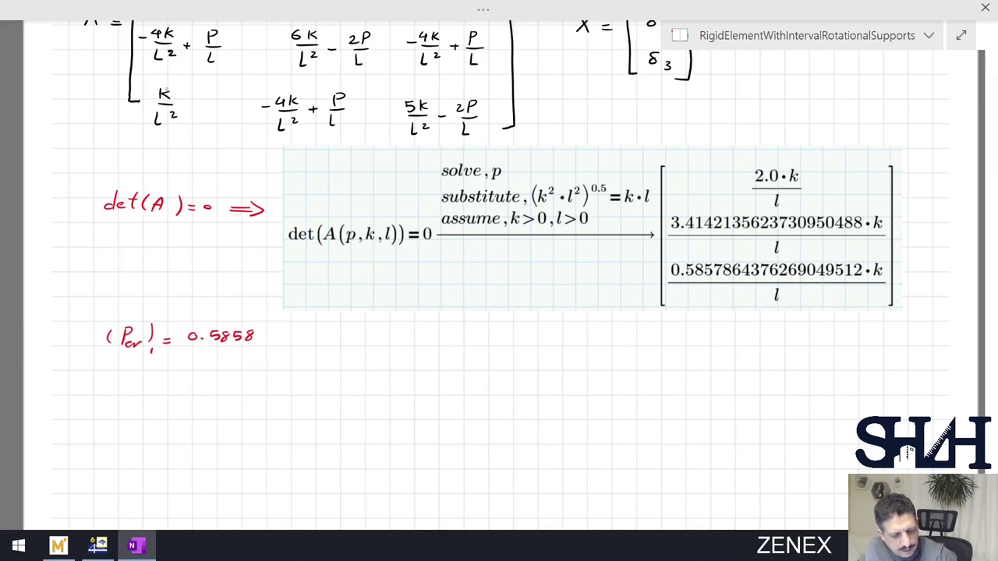
left_click_drag(264, 347, 274, 348)
left_click_drag(268, 350, 270, 359)
- Handwrite the second critical load, (Pcr)2 = 2 k/L, under the first one
mouse_move(108, 402)
left_mouse_down()
mouse_move(114, 393)
mouse_move(137, 402)
left_mouse_up()
mouse_move(96, 386)
left_mouse_down()
mouse_move(94, 401)
mouse_move(143, 411)
left_mouse_up()
left_click_drag(152, 395, 161, 395)
left_click_drag(152, 400, 216, 398)
mouse_move(203, 401)
left_mouse_down()
mouse_move(219, 400)
mouse_move(208, 416)
left_mouse_up()
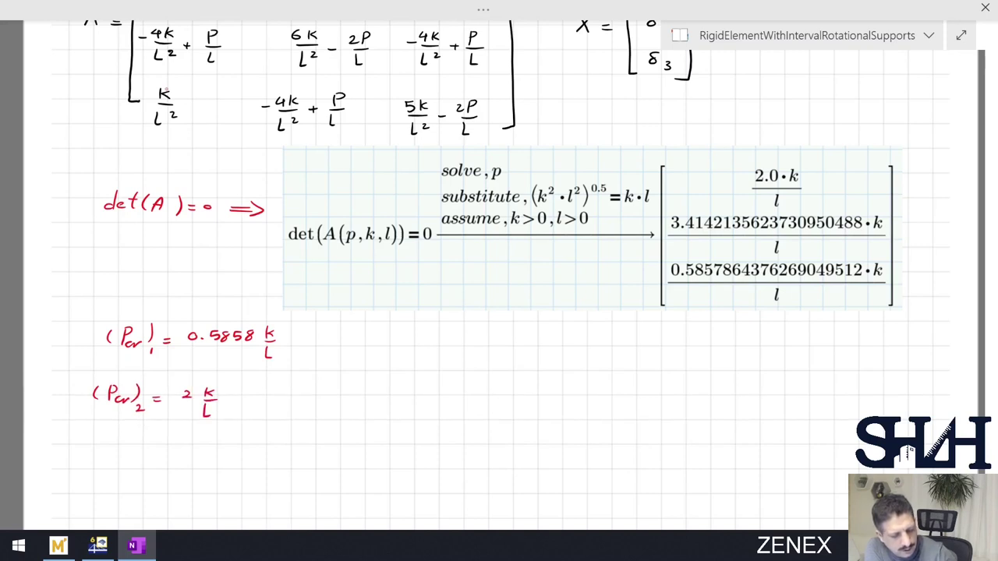
- Handwrite the third critical load, (Pcr)3 = 3.4142 k/L, under the second one
mouse_move(108, 455)
left_mouse_down()
mouse_move(119, 441)
mouse_move(129, 460)
mouse_move(142, 459)
left_mouse_up()
mouse_move(98, 440)
left_mouse_down()
mouse_move(94, 456)
mouse_move(146, 469)
mouse_move(219, 455)
left_mouse_up()
left_click(185, 455)
mouse_move(216, 450)
left_mouse_down()
mouse_move(215, 460)
mouse_move(240, 461)
left_mouse_up()
left_click_drag(250, 448, 254, 461)
left_click_drag(242, 466, 242, 480)
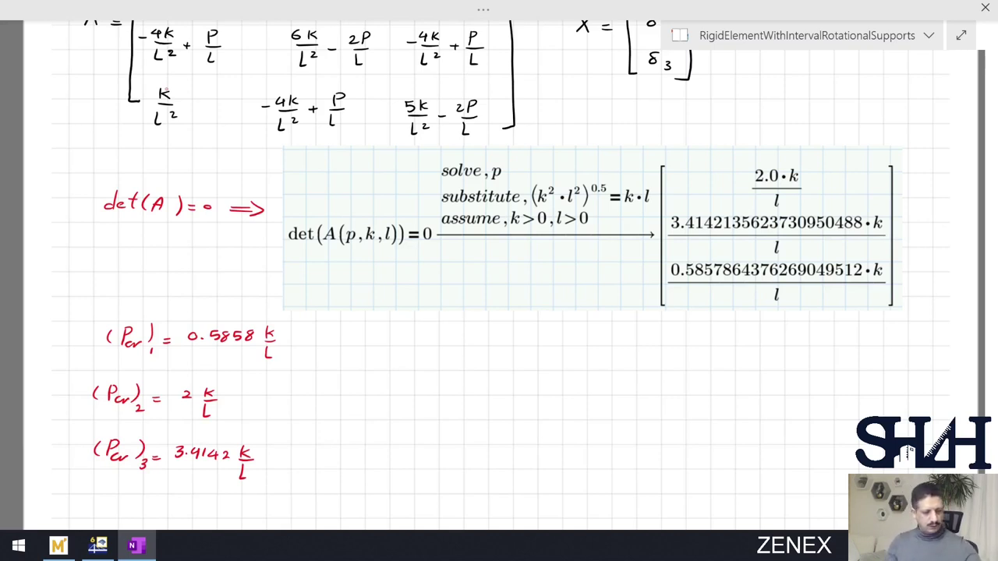
- Switch back to Mathcad and assign the solved determinant equation to a variable named D
left_click(58, 545)
left_click(200, 279)
type(":=det(A(p,k,l))=0")
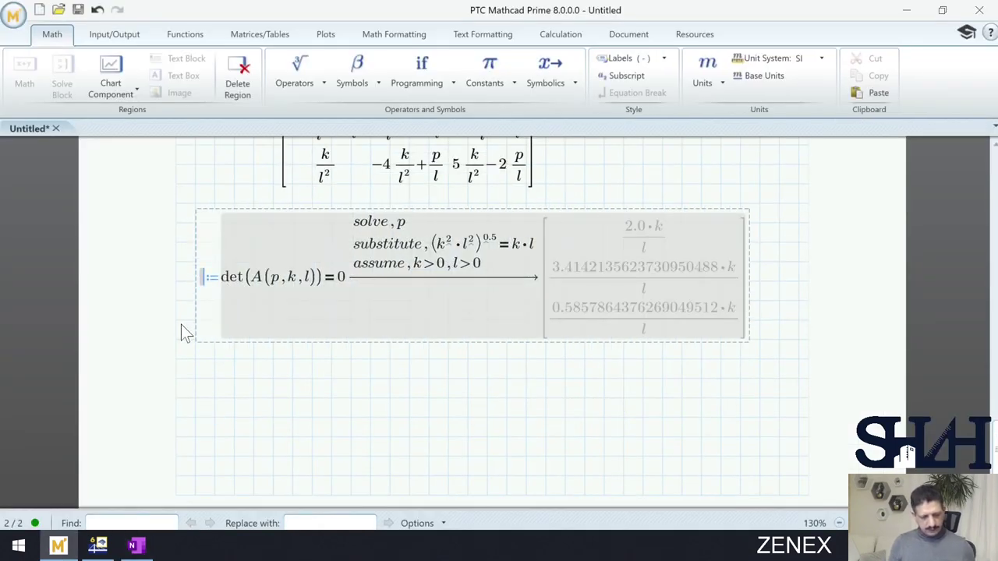
type("D")
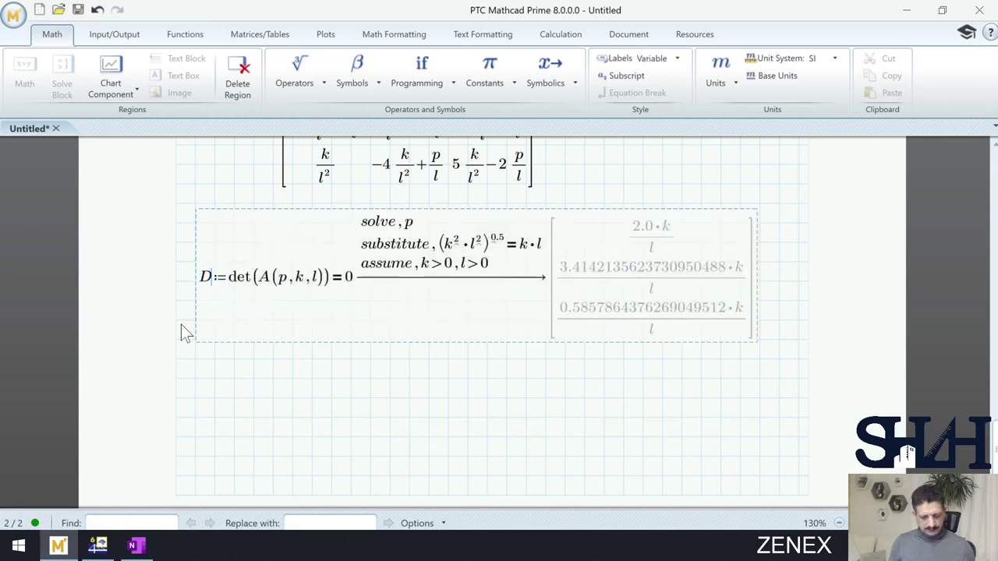
- Turn the solved definition D into a function of k and l, D(k,l), and finish the expression
type("(k")
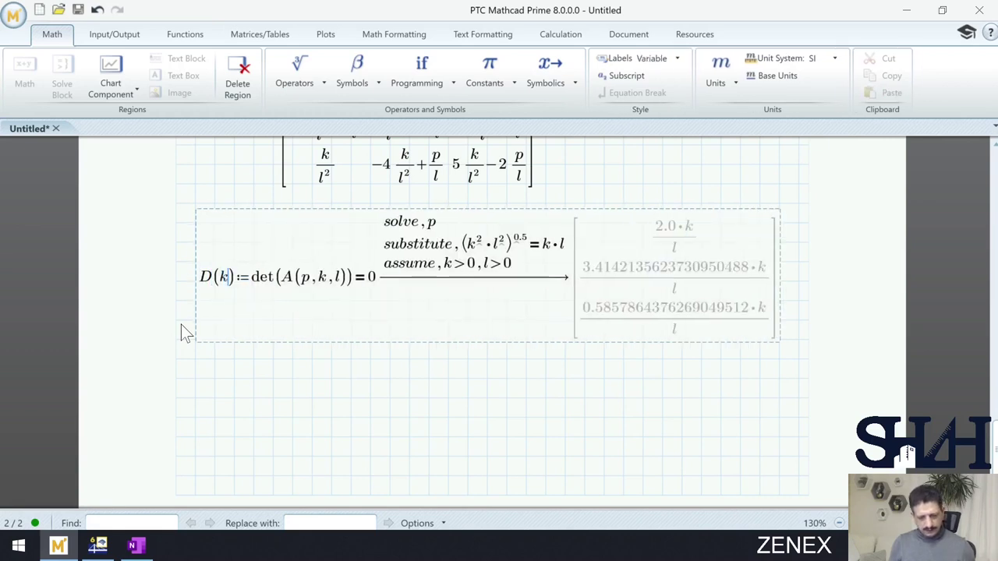
type(",l")
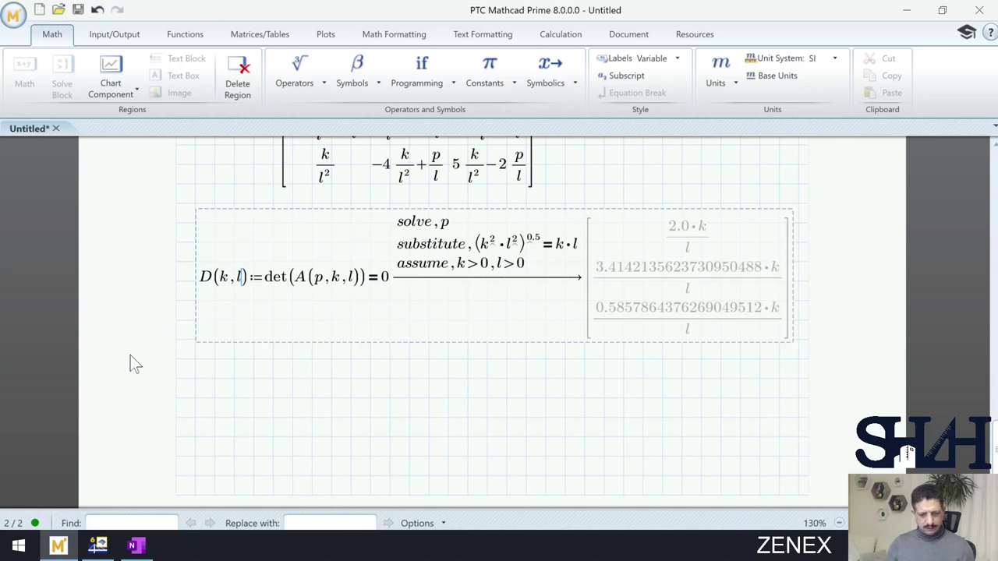
left_click(214, 417)
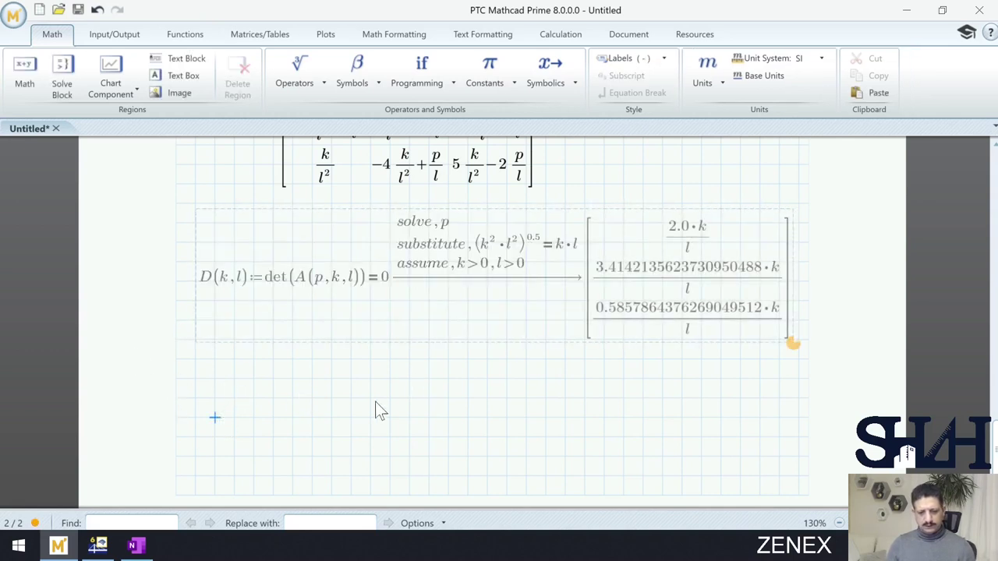
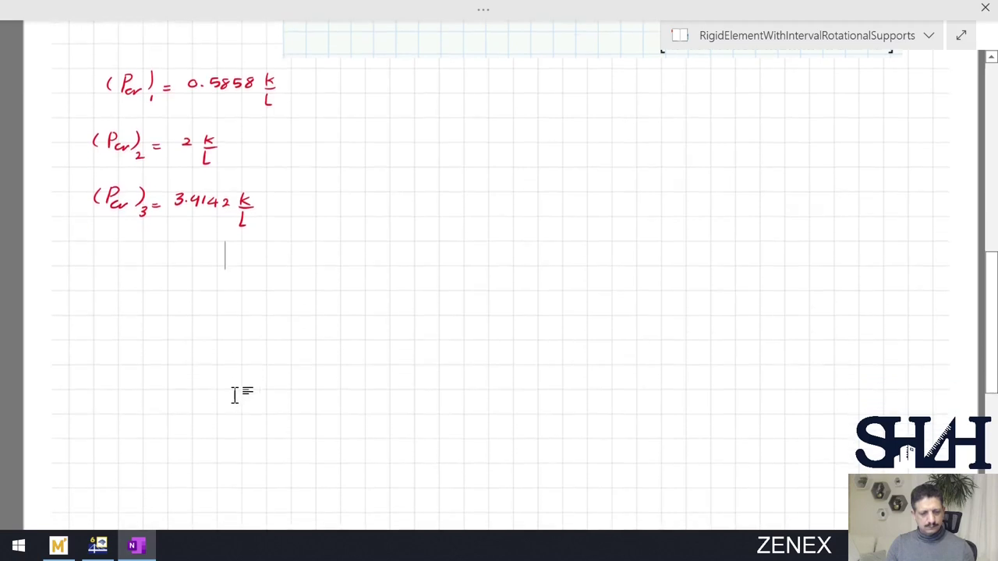
- In the OneNote notes, paste the evaluated 3×3 matrix image and move it below the three critical loads
key("ctrl+v")
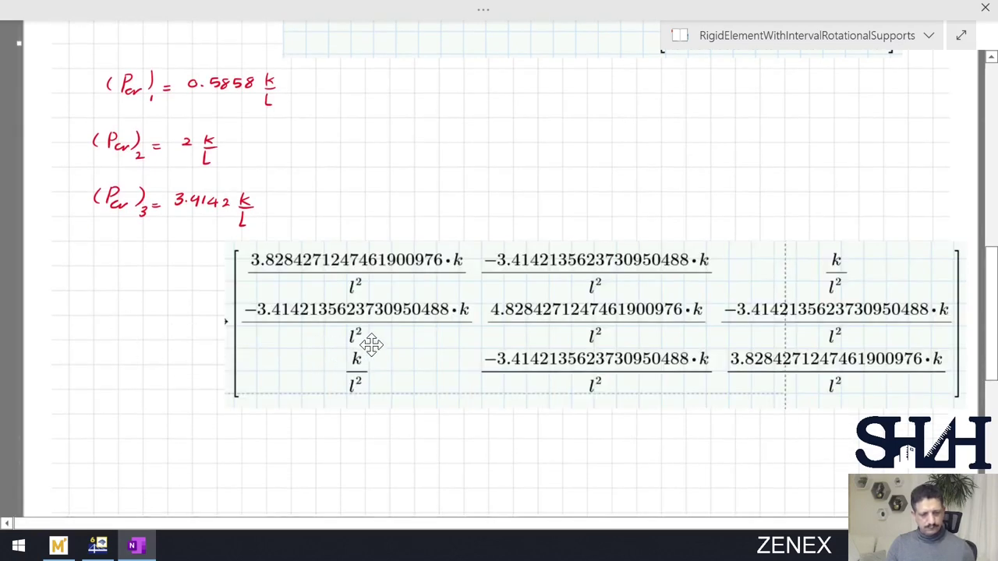
left_click_drag(446, 325, 295, 383)
scroll(288, 394, "up", 4)
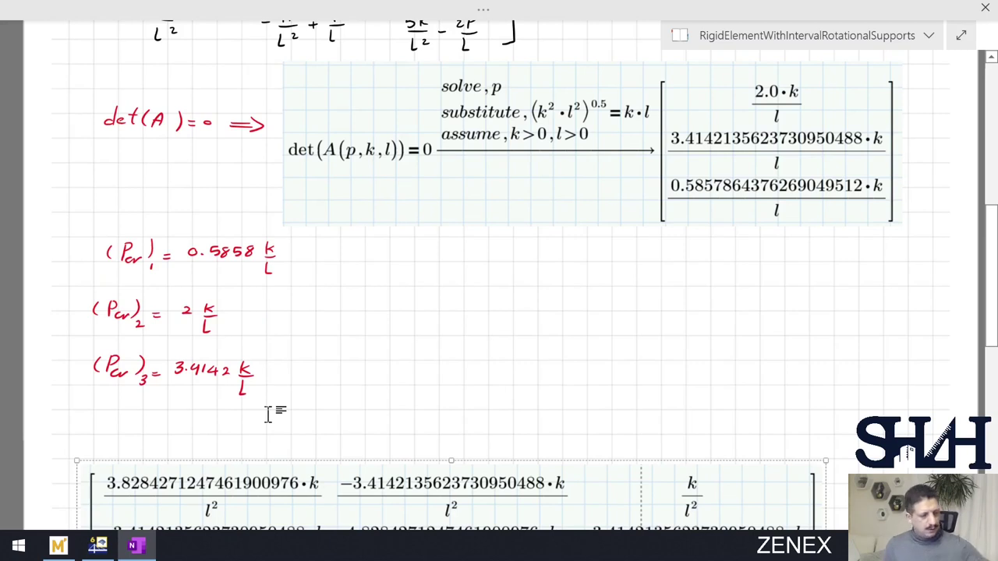
- Rearrange the handwritten critical loads into one row, moving (Pcr)2 and (Pcr)3 beside (Pcr)1
left_click(483, 10)
left_click(50, 71)
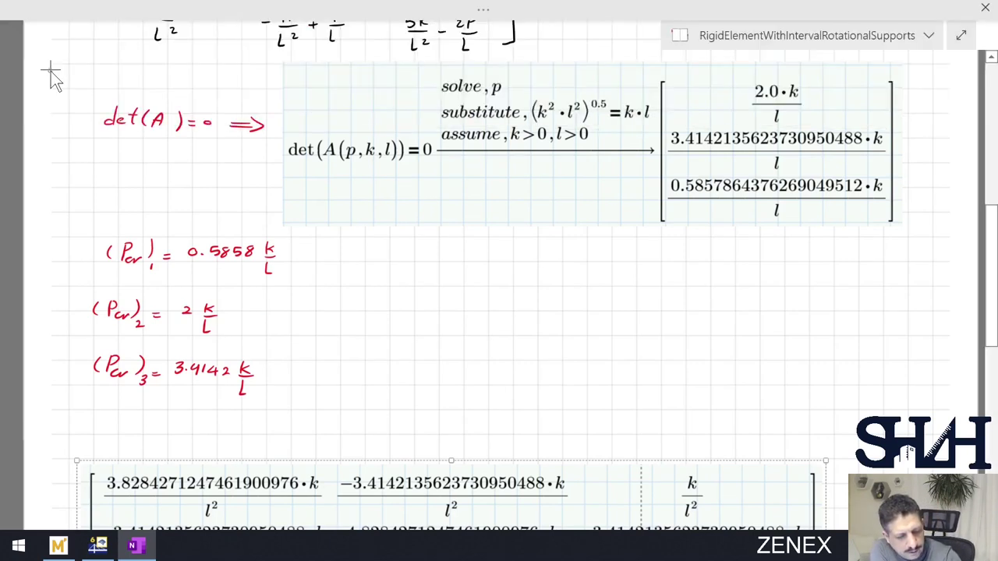
mouse_move(133, 284)
left_mouse_down()
mouse_move(287, 394)
mouse_move(65, 382)
left_mouse_up()
left_click_drag(304, 419, 285, 397)
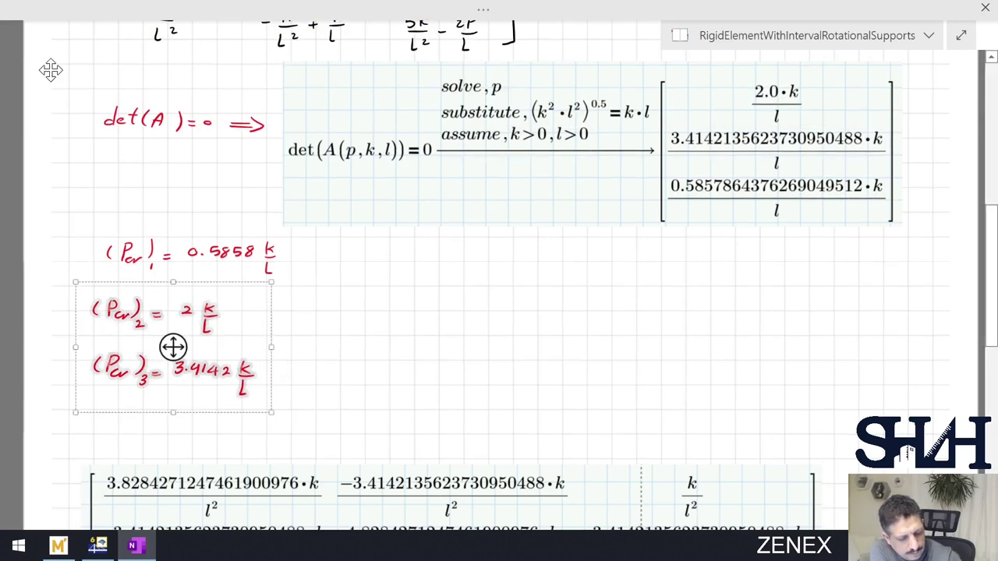
mouse_move(174, 346)
left_mouse_down()
mouse_move(414, 346)
mouse_move(419, 292)
left_mouse_up()
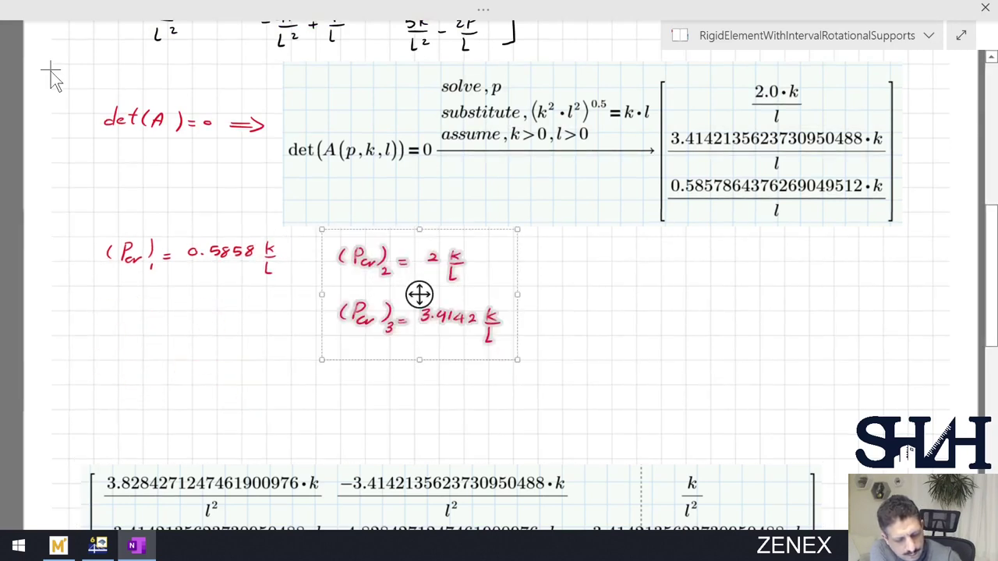
mouse_move(515, 303)
left_mouse_down()
mouse_move(485, 377)
mouse_move(514, 305)
left_mouse_up()
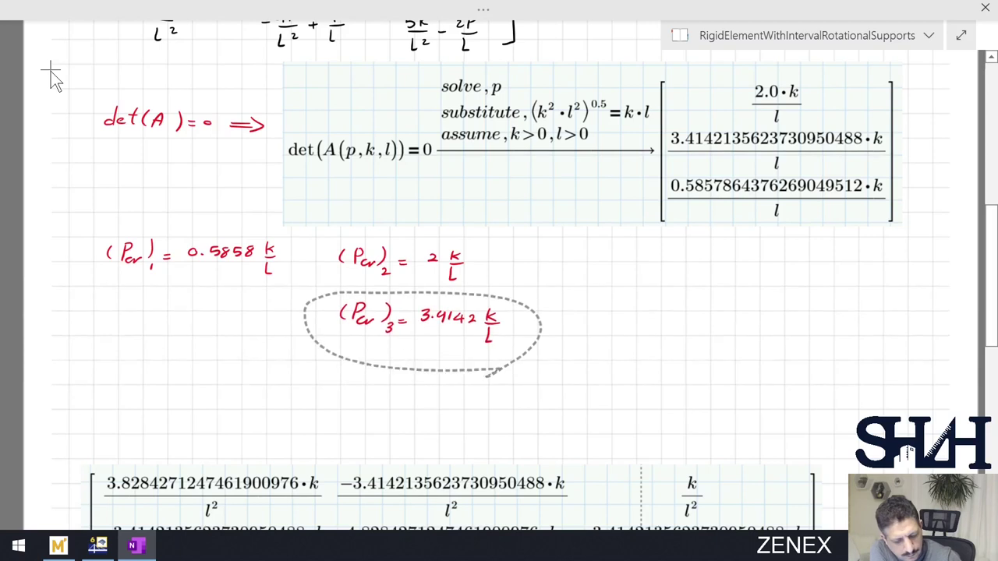
mouse_move(417, 320)
left_mouse_down()
mouse_move(507, 271)
mouse_move(621, 264)
left_mouse_up()
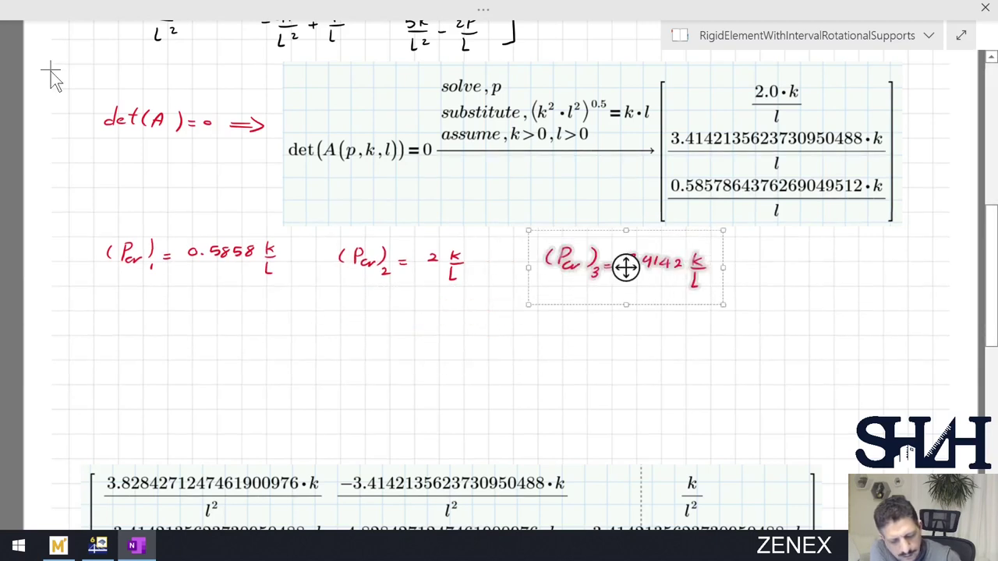
left_click(51, 78)
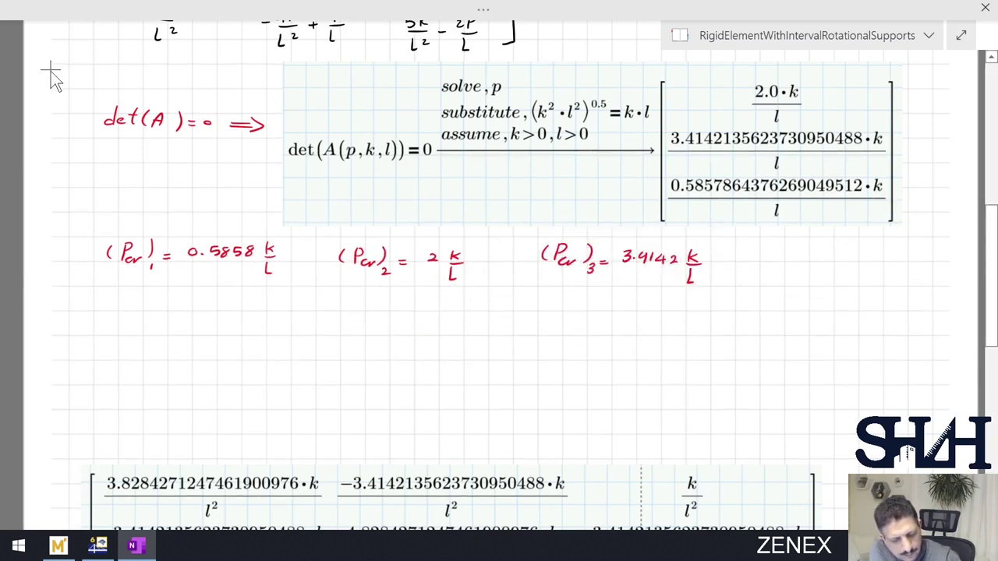
- Draw a blue horizontal divider line across the page beneath the row of critical loads
mouse_move(156, 8)
left_click(209, 91)
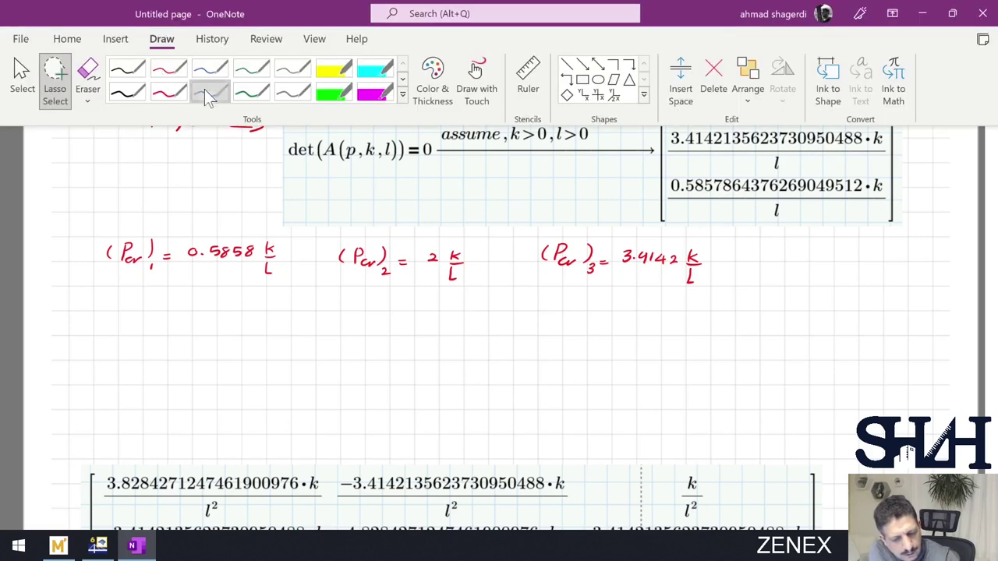
left_click_drag(854, 317, 92, 312)
- Handwrite (Pcr)1 = 0.5858 k/L in black below the divider line
mouse_move(499, 8)
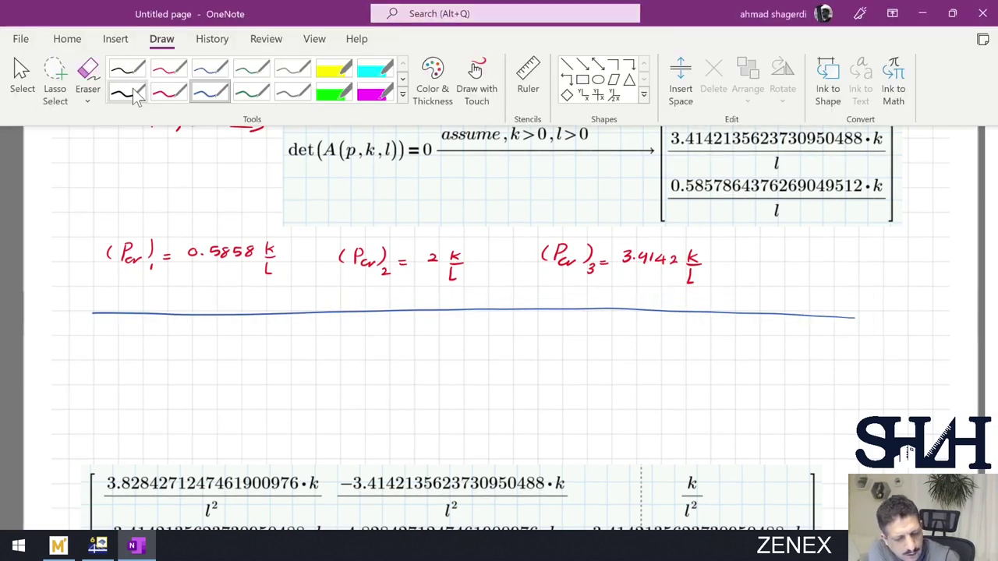
left_click_drag(100, 346, 103, 365)
mouse_move(100, 348)
left_mouse_down()
mouse_move(127, 370)
mouse_move(80, 364)
left_mouse_up()
left_click_drag(138, 370, 155, 357)
mouse_move(145, 364)
left_mouse_down()
mouse_move(207, 356)
mouse_move(215, 366)
left_mouse_up()
left_click(181, 361)
left_click_drag(235, 355, 227, 365)
left_click_drag(242, 348, 241, 362)
left_click_drag(249, 352, 253, 363)
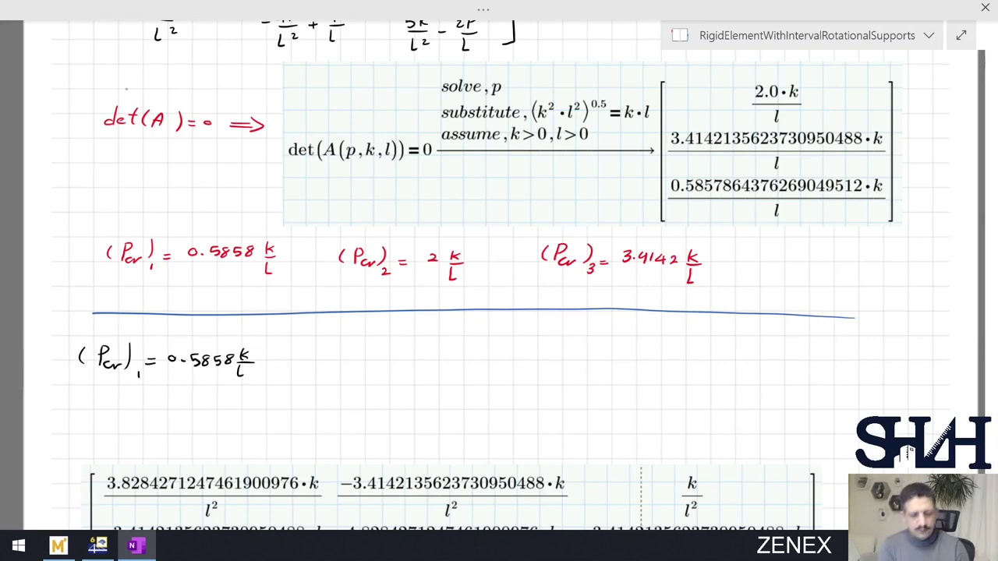
- Shrink the pasted matrix image to about half the page width and place it just under (Pcr)1
scroll(191, 352, "down", 5)
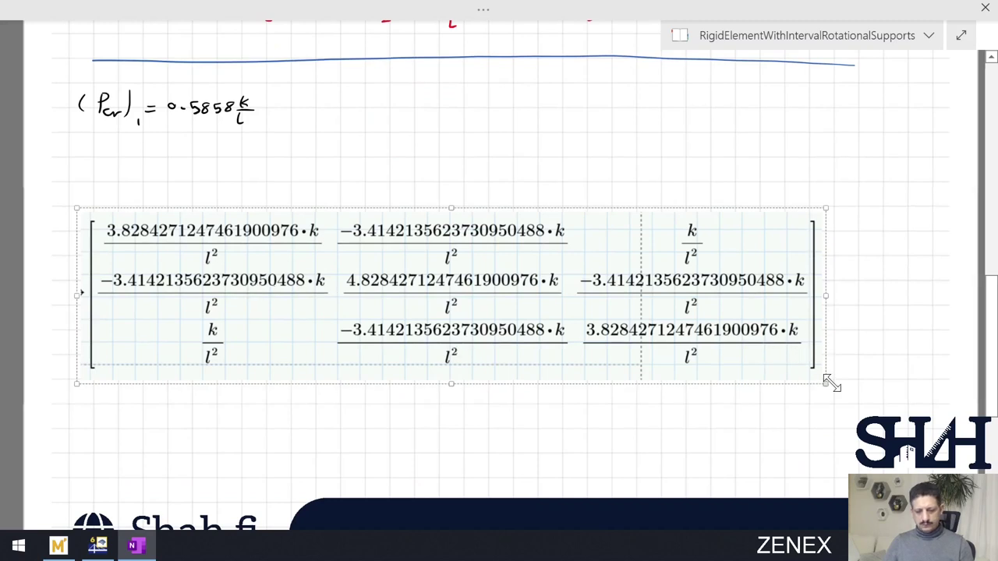
left_click_drag(829, 383, 528, 308)
left_click_drag(346, 273, 293, 197)
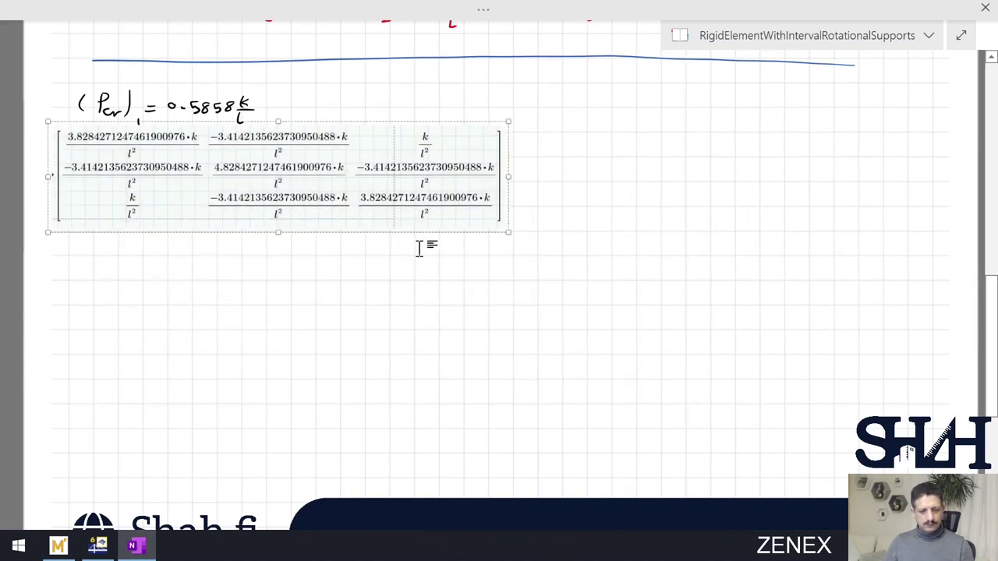
left_click_drag(489, 227, 499, 223)
left_click_drag(296, 170, 298, 200)
left_click(392, 311)
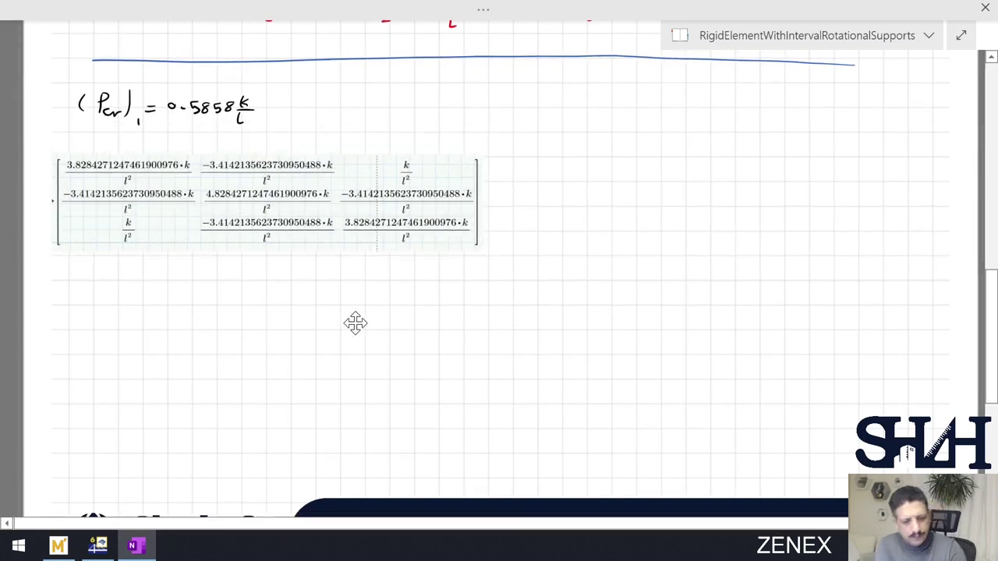
- Handwrite the red column vector [δ1, δ2, δ3] after the matrix and set the product equal to the zero vector
left_click(483, 9)
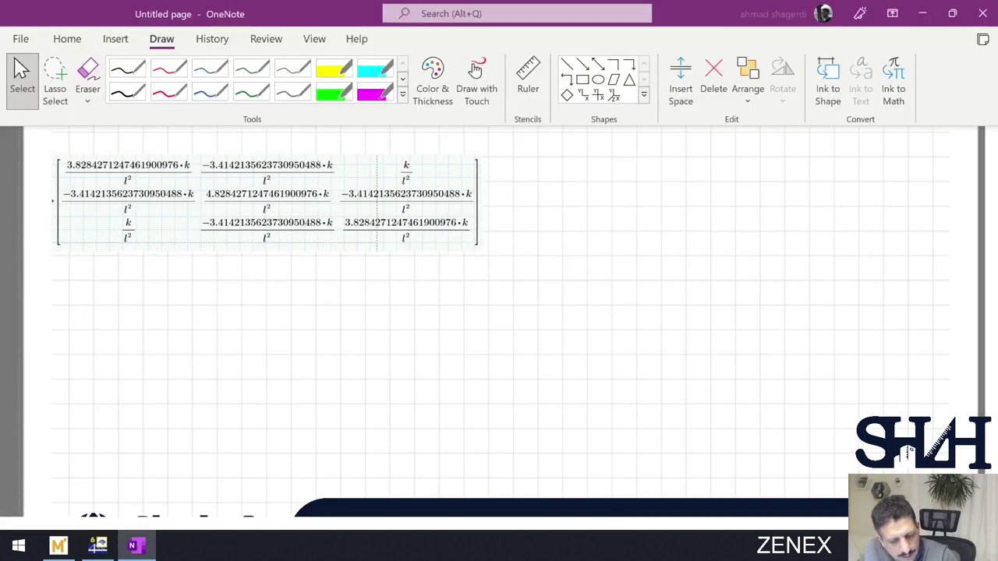
left_click(166, 94)
mouse_move(489, 160)
left_mouse_down()
mouse_move(490, 239)
mouse_move(502, 170)
mouse_move(511, 176)
mouse_move(501, 198)
mouse_move(513, 206)
left_mouse_up()
mouse_move(506, 219)
left_mouse_down()
mouse_move(498, 228)
mouse_move(512, 238)
left_mouse_up()
left_click_drag(527, 161, 528, 237)
left_click_drag(545, 199, 554, 198)
left_click_drag(545, 203, 553, 204)
left_click_drag(567, 198, 567, 200)
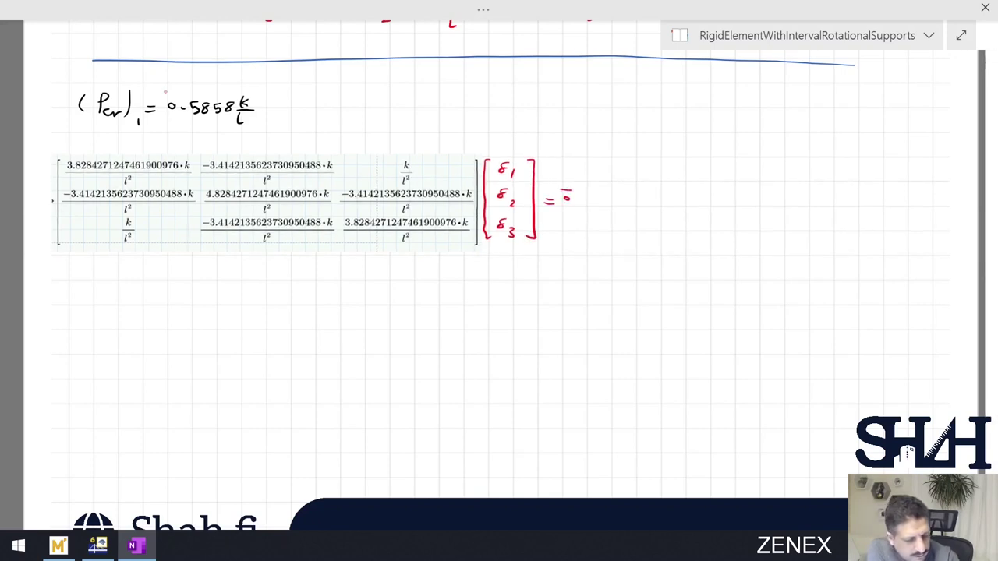
- Handwrite the first-row equation in red below the matrix: 3.8284 k/L² δ1 − 3.4142 k/L² δ2 + k/L² δ3 = 0
left_click_drag(77, 284, 90, 293)
mouse_move(102, 284)
left_mouse_down()
mouse_move(96, 292)
mouse_move(141, 290)
left_mouse_up()
mouse_move(139, 283)
left_mouse_down()
mouse_move(140, 294)
mouse_move(152, 295)
left_mouse_up()
left_click_drag(160, 285, 166, 298)
left_click_drag(150, 307, 153, 316)
mouse_move(184, 287)
left_mouse_down()
mouse_move(184, 311)
mouse_move(216, 294)
mouse_move(270, 296)
left_mouse_up()
left_click(227, 292)
left_click_drag(278, 284, 285, 294)
mouse_move(272, 297)
left_mouse_down()
mouse_move(293, 296)
mouse_move(281, 314)
left_mouse_up()
mouse_move(283, 303)
left_mouse_down()
mouse_move(310, 290)
mouse_move(318, 300)
mouse_move(345, 294)
left_mouse_up()
left_click(315, 296)
left_click_drag(340, 292, 365, 289)
left_click_drag(375, 279, 381, 292)
left_click_drag(364, 302, 371, 311)
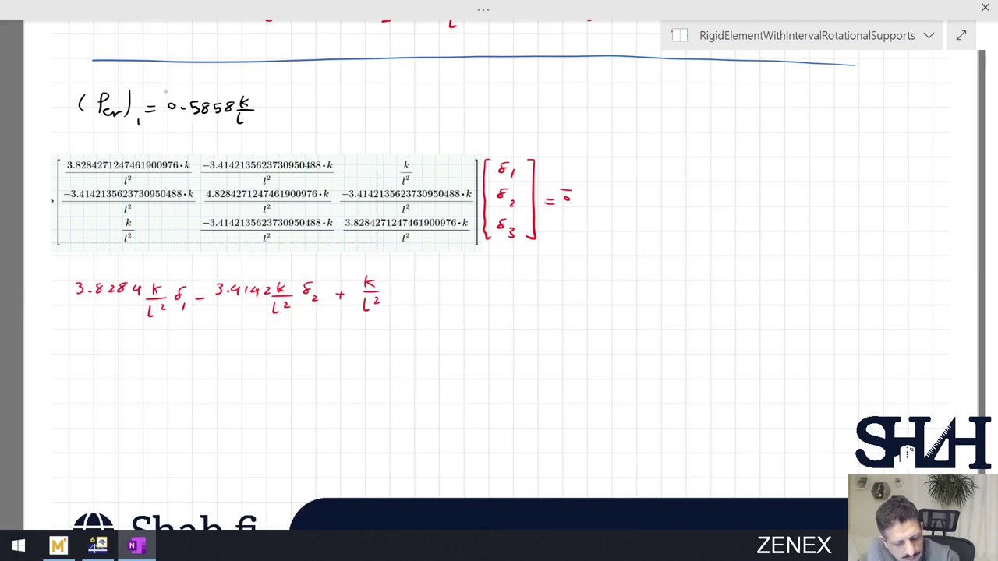
mouse_move(397, 279)
left_mouse_down()
mouse_move(401, 303)
mouse_move(423, 290)
left_mouse_up()
left_click_drag(413, 286, 430, 286)
- Strike out the common factor k/L² in all three terms of the equation with a green pen
left_click(485, 10)
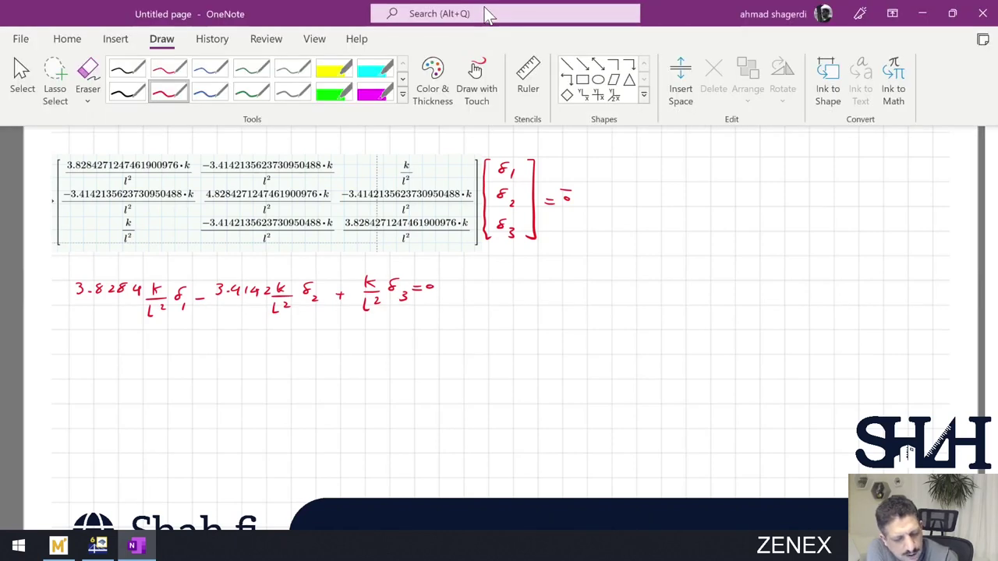
left_click(251, 92)
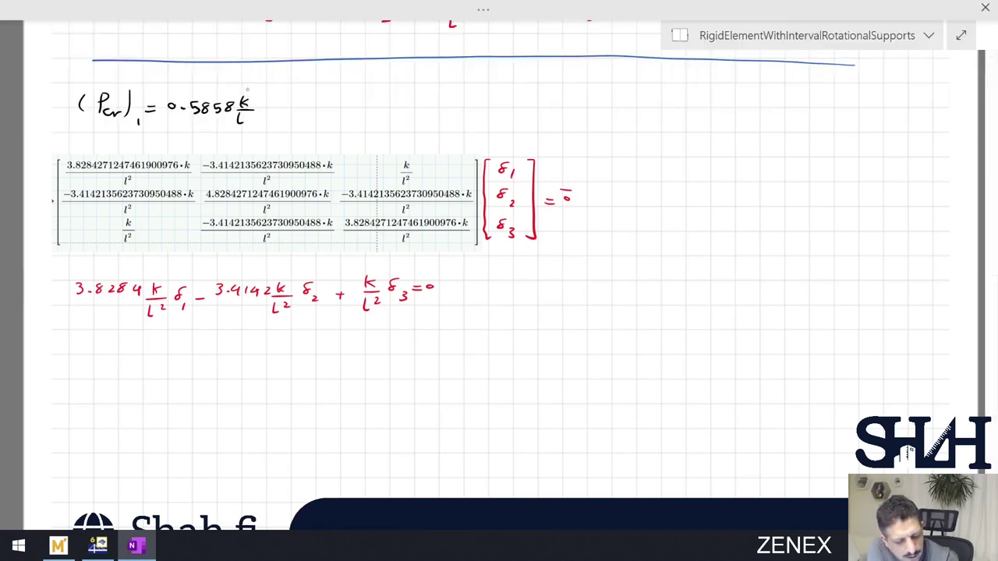
left_click_drag(360, 277, 381, 312)
left_click_drag(272, 280, 289, 310)
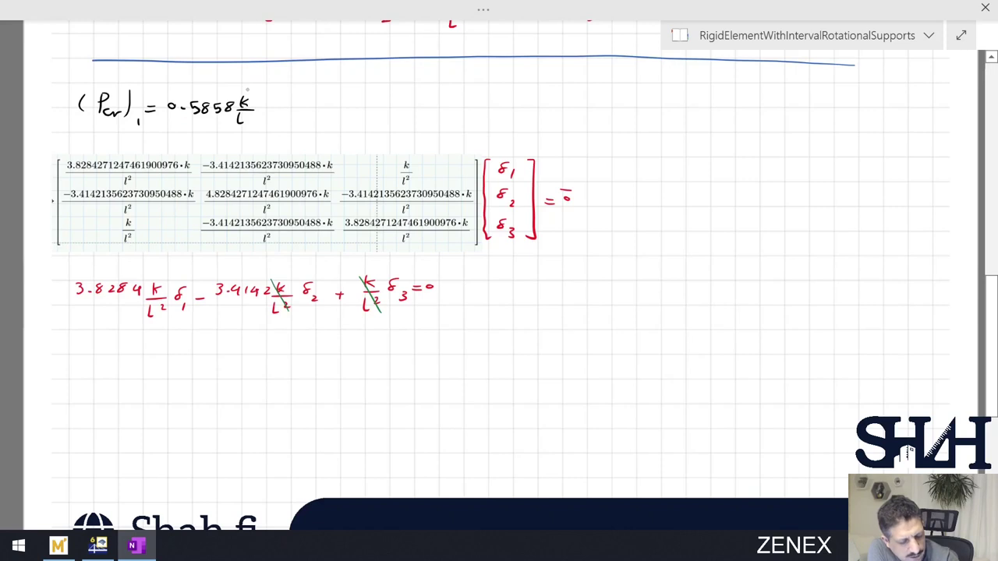
left_click_drag(146, 279, 172, 316)
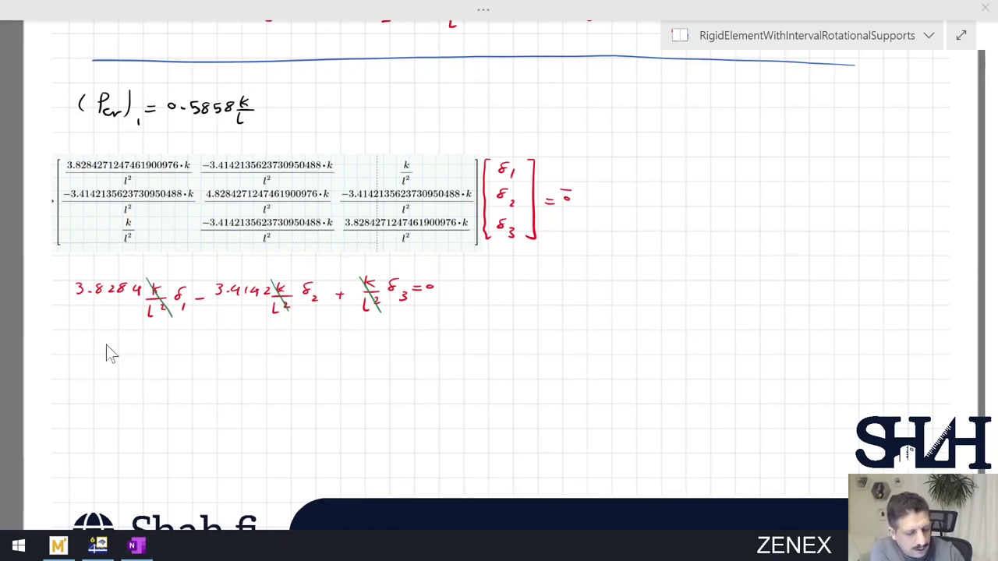
- Handwrite δ1 = 1 ⇒ −3.4142δ2 + δ3 = −3.8284 in green beneath the first-row equation
left_click_drag(85, 347, 79, 359)
left_click_drag(86, 358, 134, 356)
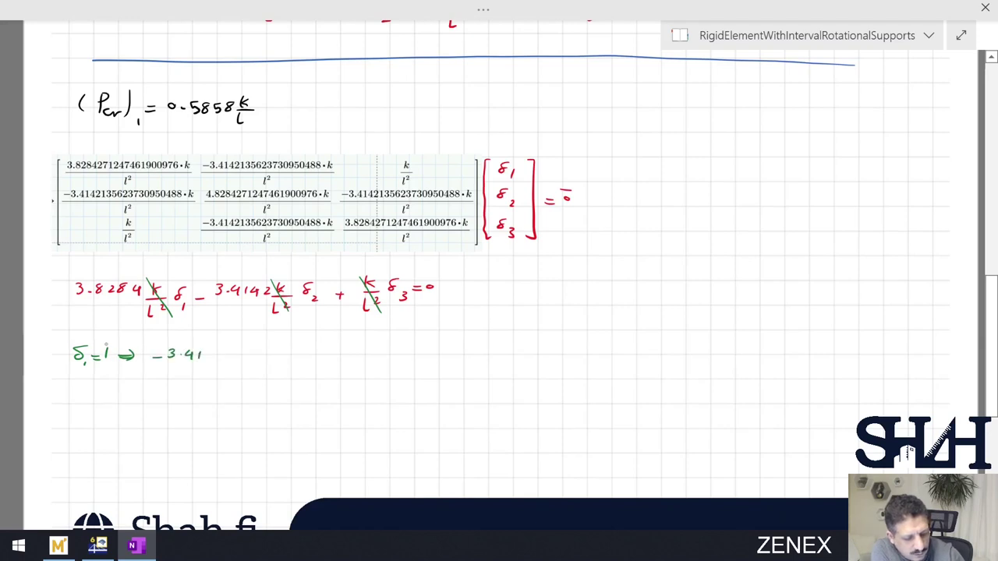
mouse_move(207, 350)
left_mouse_down()
mouse_move(251, 345)
mouse_move(234, 354)
mouse_move(270, 353)
left_mouse_up()
mouse_move(265, 349)
left_mouse_down()
mouse_move(265, 358)
mouse_move(290, 360)
left_mouse_up()
left_click_drag(284, 358, 308, 350)
left_click_drag(299, 355, 359, 348)
left_click(350, 353)
left_click_drag(372, 347, 379, 355)
left_click_drag(390, 345, 403, 351)
left_click_drag(401, 344, 401, 358)
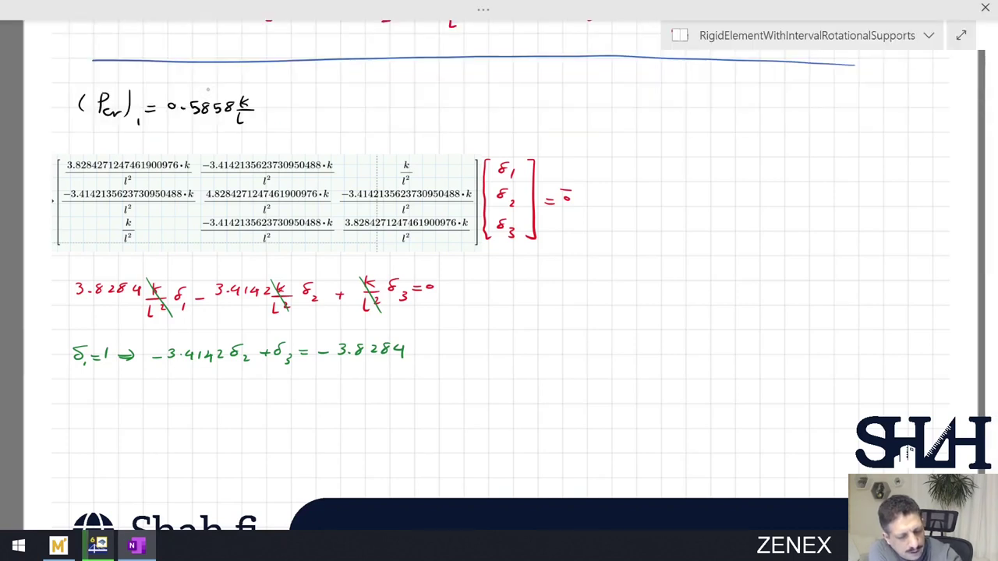
- Draw a blue arrow from the matrix's third row and handwrite its equation, −3.4142δ2 + 3.8284δ3 = −1
mouse_move(67, 228)
left_mouse_down()
mouse_move(45, 247)
mouse_move(45, 349)
mouse_move(59, 411)
left_mouse_up()
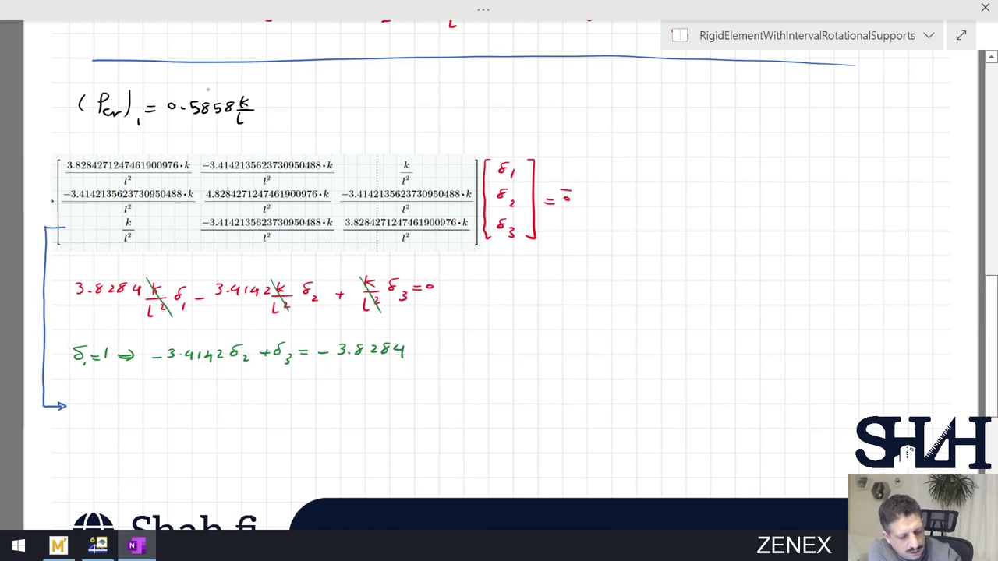
left_click_drag(150, 395, 161, 394)
left_click_drag(167, 391, 197, 399)
mouse_move(200, 391)
left_mouse_down()
mouse_move(200, 401)
mouse_move(255, 411)
mouse_move(270, 399)
left_mouse_up()
left_click_drag(264, 395, 265, 404)
left_click_drag(276, 396, 311, 403)
left_click_drag(315, 394, 329, 400)
mouse_move(326, 395)
left_mouse_down()
mouse_move(325, 404)
mouse_move(395, 403)
left_mouse_up()
left_click_drag(407, 393, 407, 406)
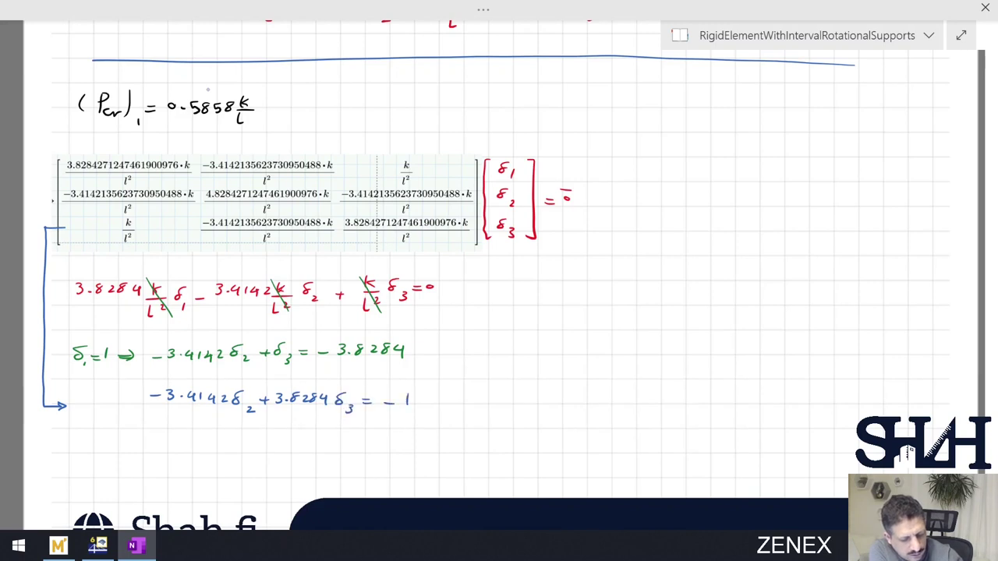
- Handwrite the solution δ2 = 1.414, δ3 = 1 in blue under the two equations
mouse_move(132, 434)
left_mouse_down()
mouse_move(127, 445)
mouse_move(158, 440)
left_mouse_up()
left_click_drag(150, 445, 207, 453)
left_click_drag(221, 444, 235, 451)
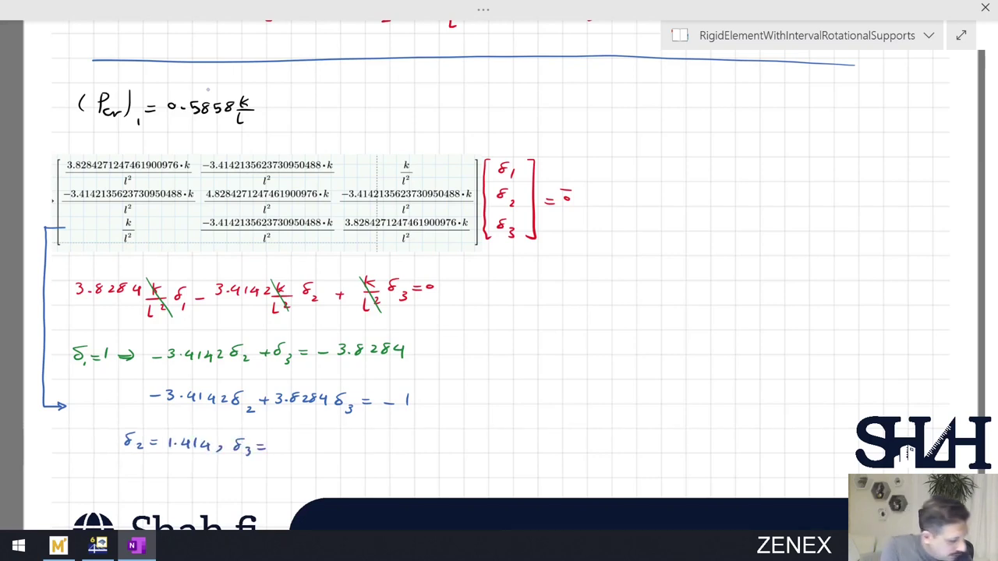
- Handwrite the green vector [1, 1.414, 1] divided by 1.414, followed by an implication arrow and an opening bracket
left_click(483, 9)
left_click(250, 93)
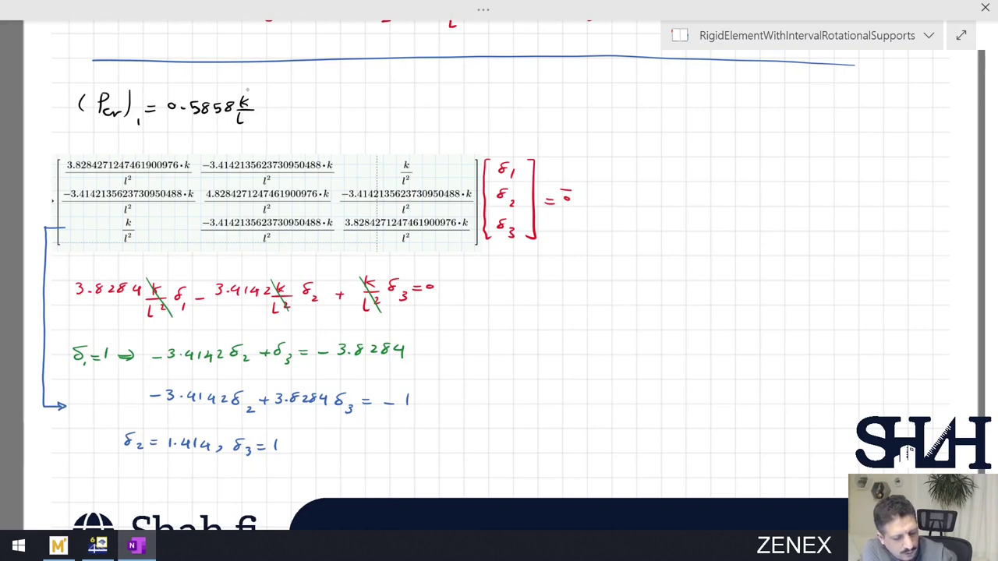
mouse_move(460, 365)
left_mouse_down()
mouse_move(454, 421)
mouse_move(463, 430)
left_mouse_up()
mouse_move(470, 362)
left_mouse_down()
mouse_move(462, 392)
mouse_move(488, 394)
left_mouse_up()
left_click_drag(494, 384, 499, 394)
left_click_drag(476, 412, 476, 421)
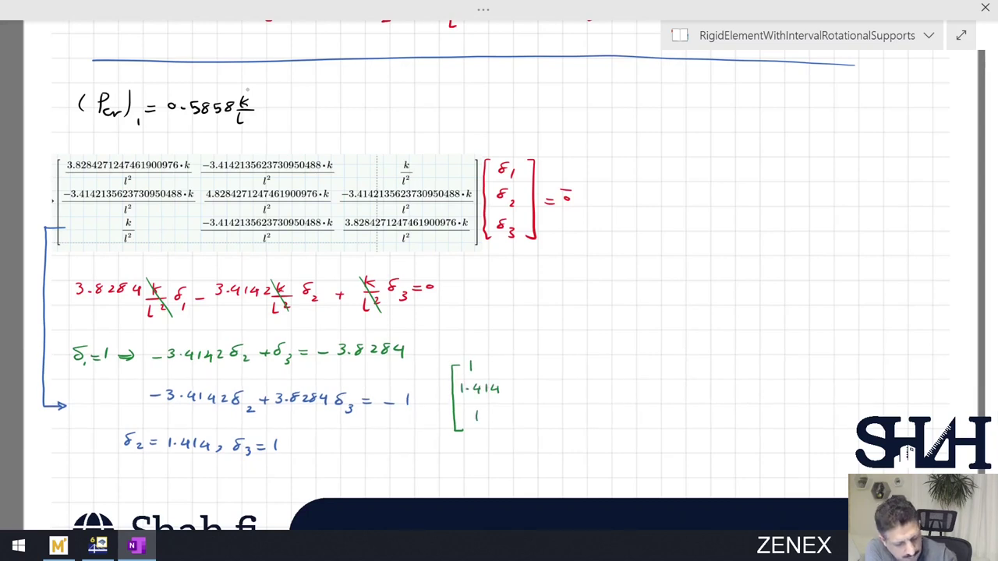
left_click_drag(507, 362, 509, 423)
left_click_drag(532, 377, 518, 402)
left_click_drag(526, 396, 546, 410)
mouse_move(551, 399)
left_mouse_down()
mouse_move(550, 408)
mouse_move(581, 383)
left_mouse_up()
mouse_move(578, 375)
left_mouse_down()
mouse_move(598, 424)
mouse_move(611, 425)
left_mouse_up()
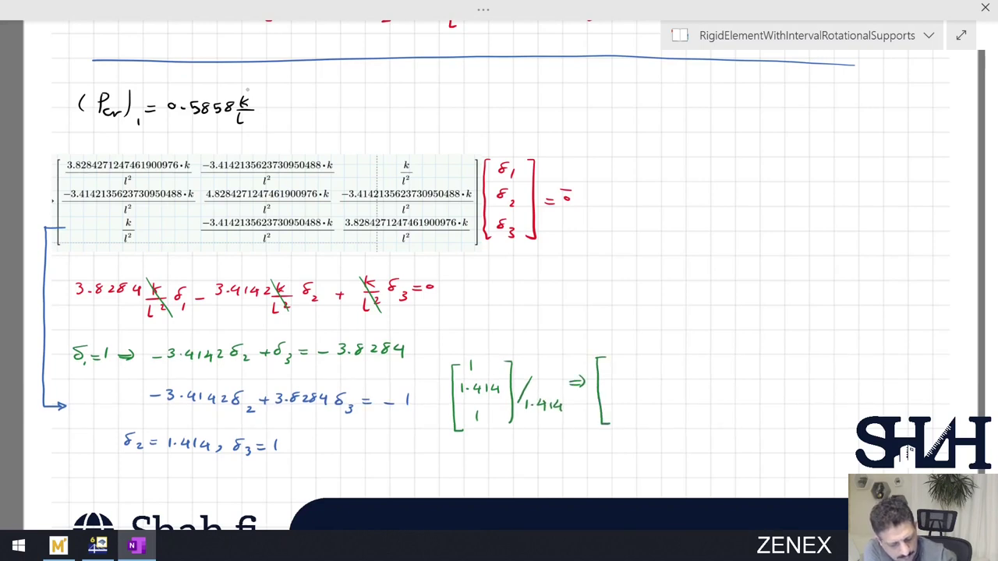
- Fill in the normalized mode vector as [0.707, 1, 0.707] and close its bracket
left_click(622, 371)
mouse_move(614, 364)
left_mouse_down()
mouse_move(629, 373)
mouse_move(641, 364)
left_mouse_up()
left_click_drag(649, 361, 655, 371)
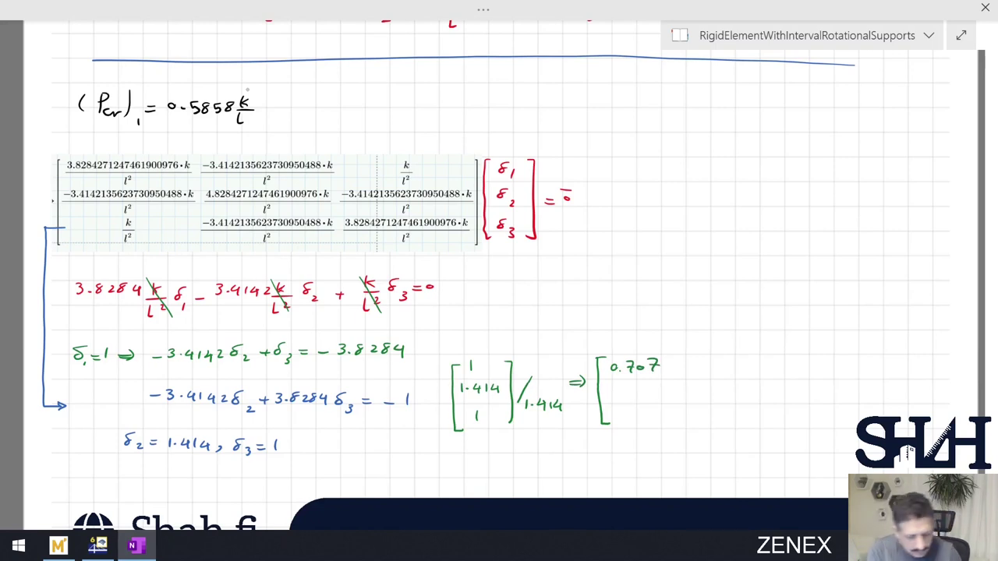
mouse_move(622, 382)
left_mouse_down()
mouse_move(615, 410)
mouse_move(655, 423)
left_mouse_up()
left_click(622, 417)
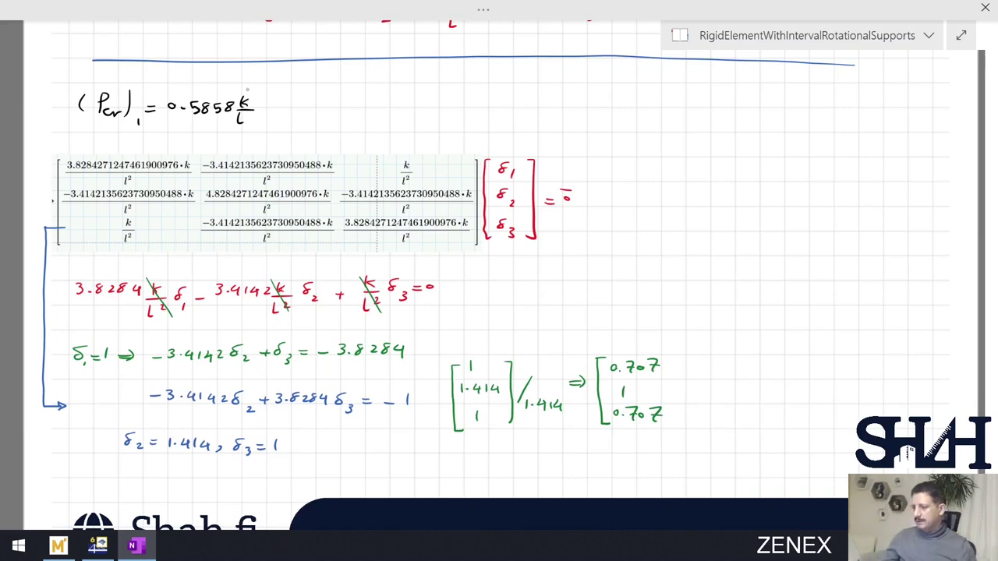
left_click(636, 444)
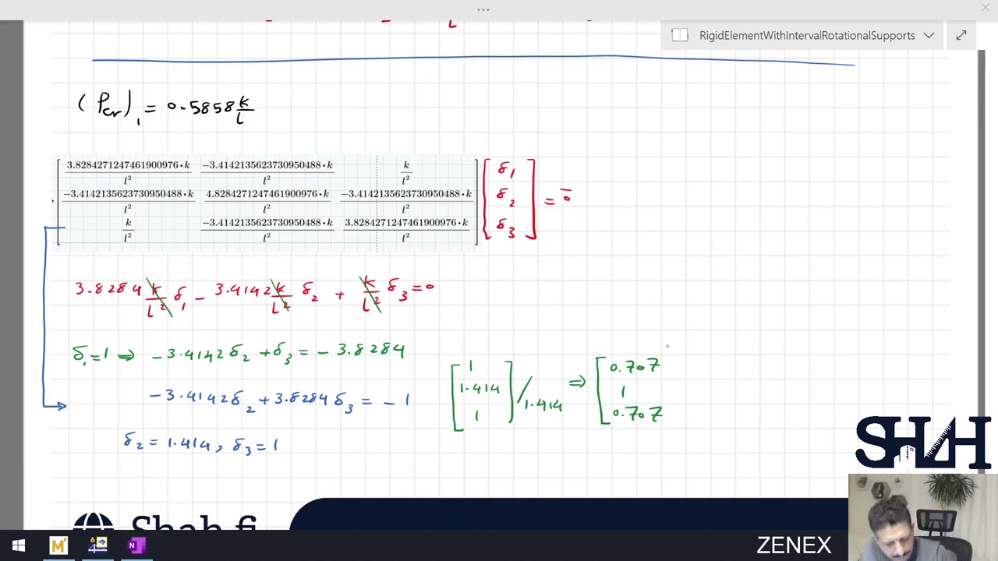
left_click_drag(669, 357, 670, 421)
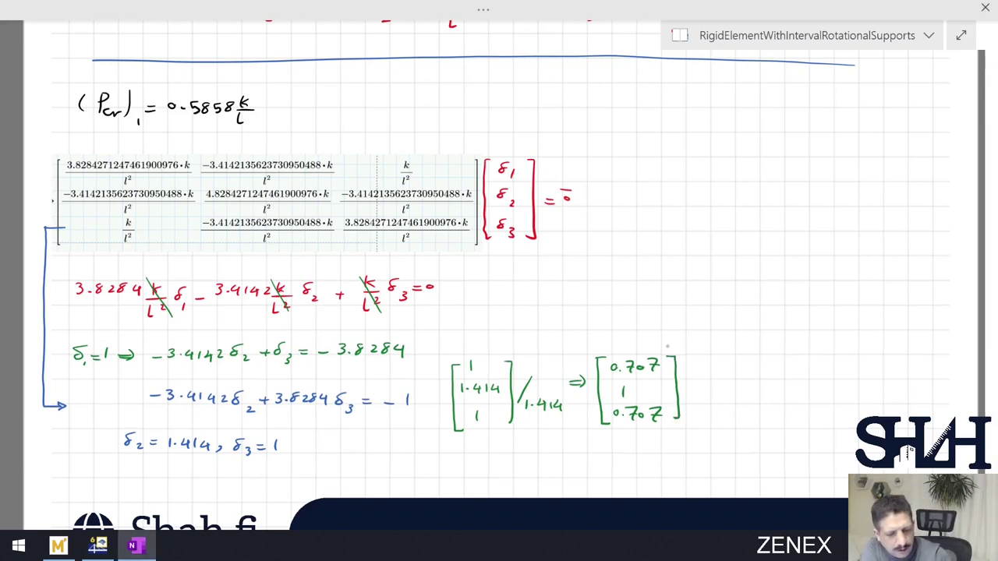
- Sketch a black horizontal beam above the normalized vector, with a pin support at its left end and three intermediate hinge points
left_click(478, 11)
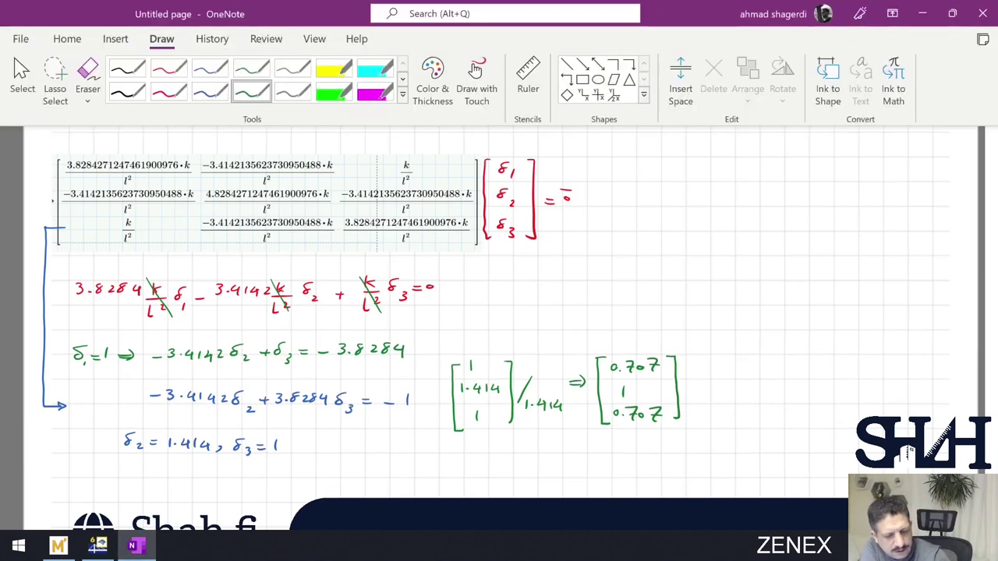
left_click(129, 94)
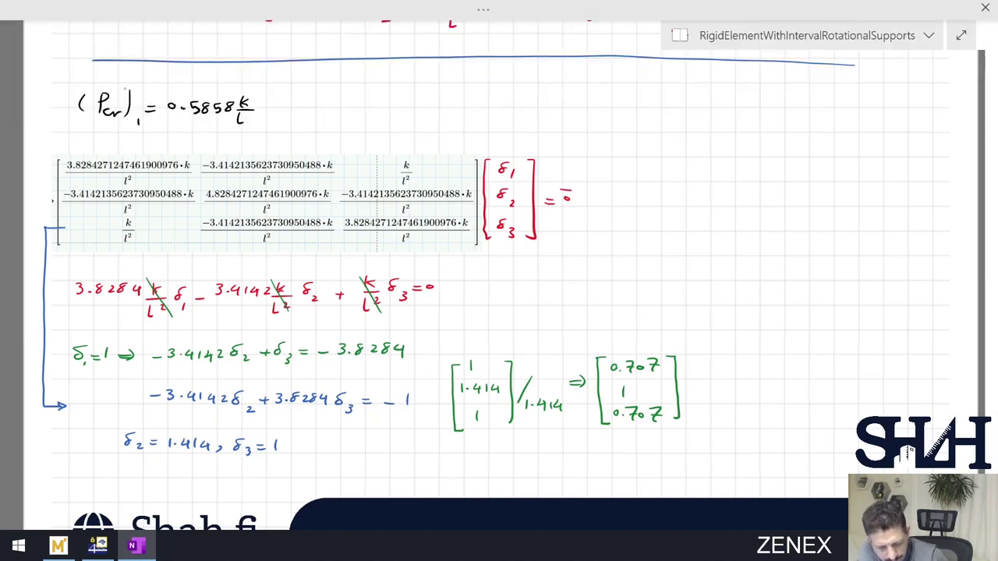
mouse_move(885, 281)
left_mouse_down()
mouse_move(585, 280)
mouse_move(586, 290)
left_mouse_up()
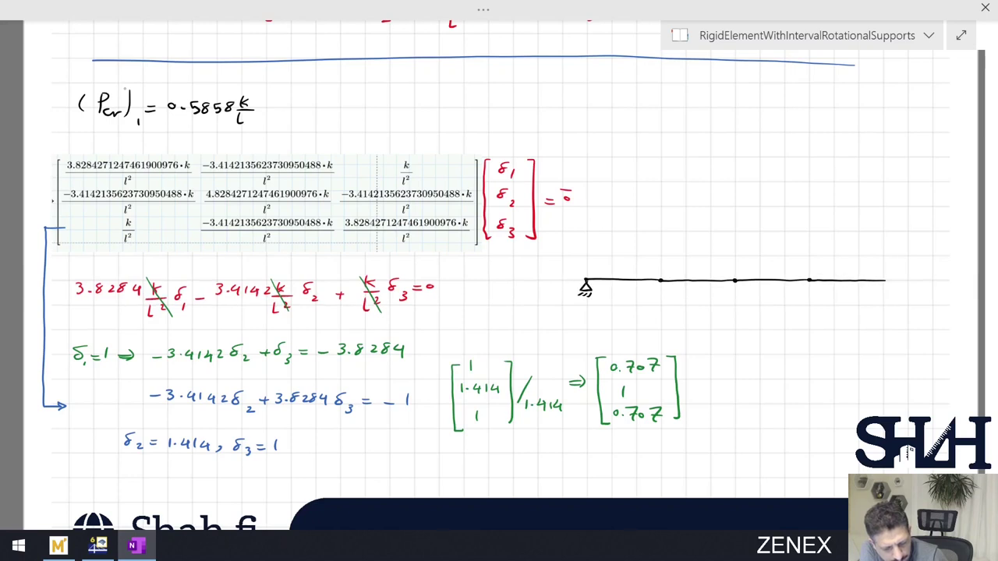
- Draw a roller support at the beam's right end and label the supports A and B and the inner joints c, d and e
left_click_drag(885, 282, 886, 299)
left_click_drag(574, 318, 585, 316)
left_click_drag(577, 313, 584, 313)
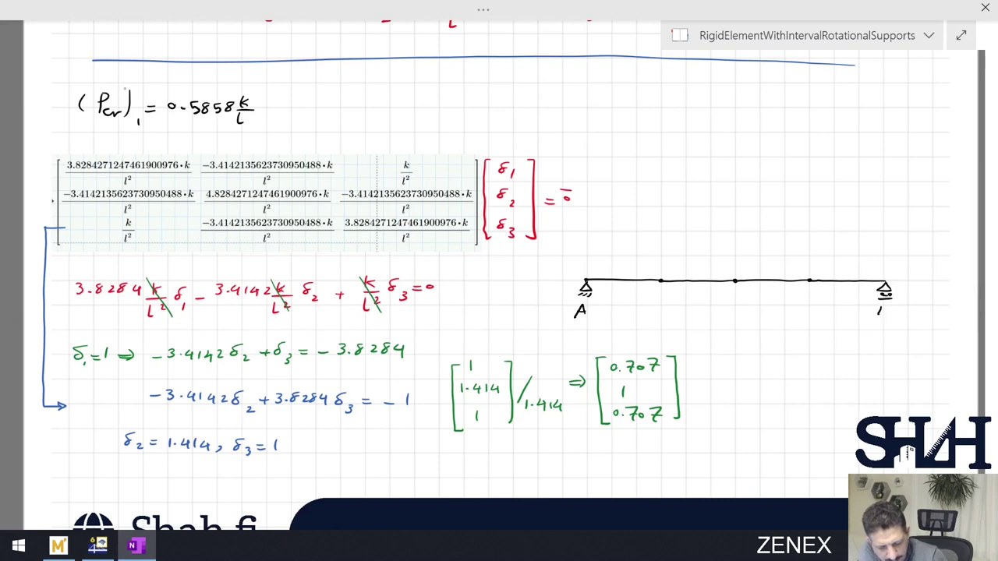
left_click_drag(880, 306, 881, 318)
left_click_drag(657, 291, 660, 296)
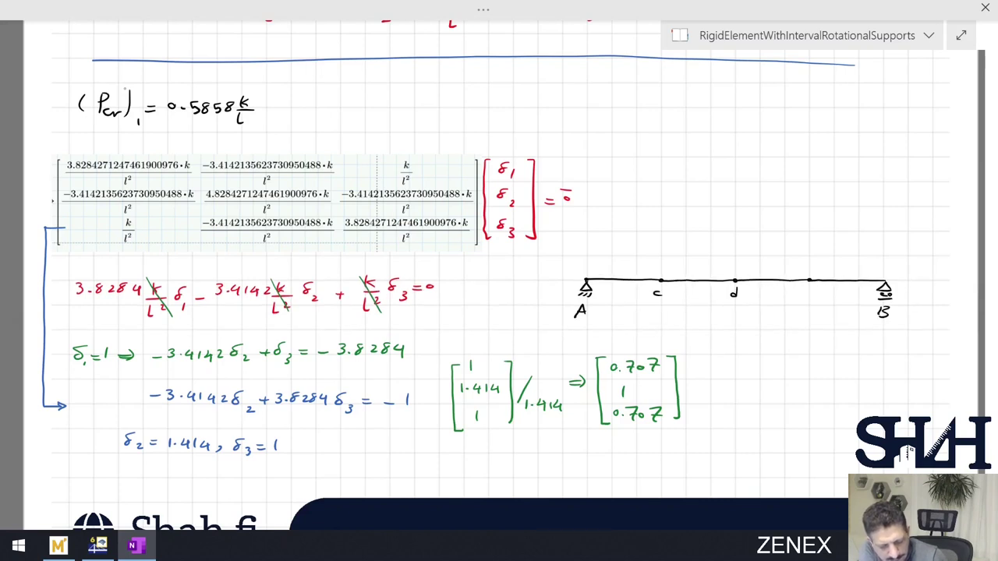
left_click_drag(807, 291, 816, 295)
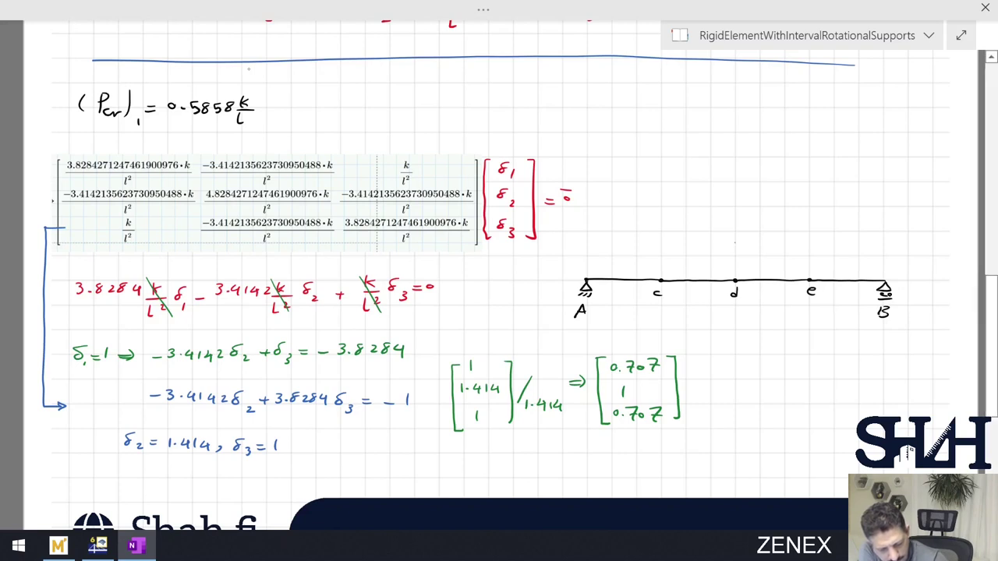
- Draw dashed vertical displacement lines above joints c, d and e, and mark the three joints with red spring circles
left_click_drag(735, 243, 735, 276)
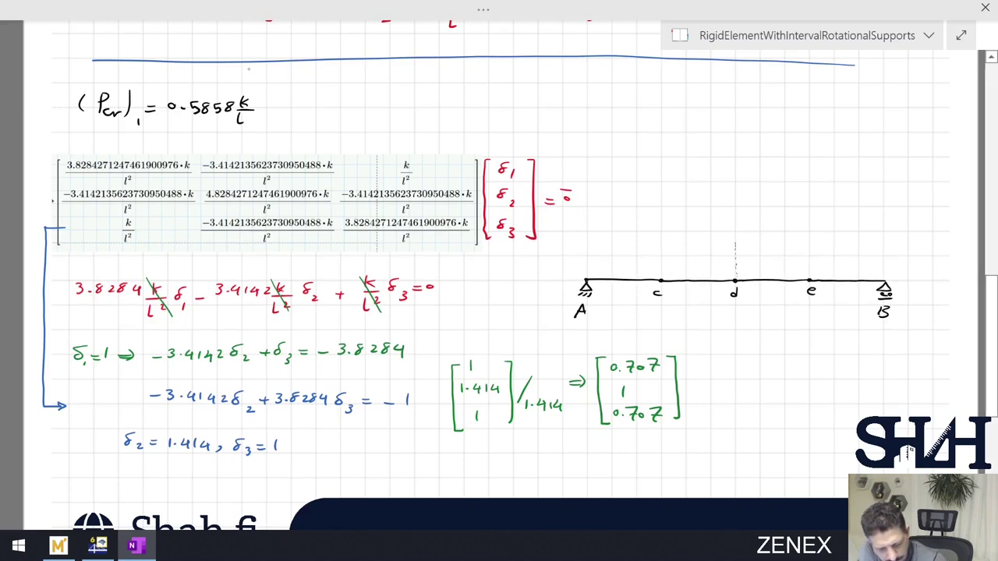
left_click_drag(809, 258, 809, 277)
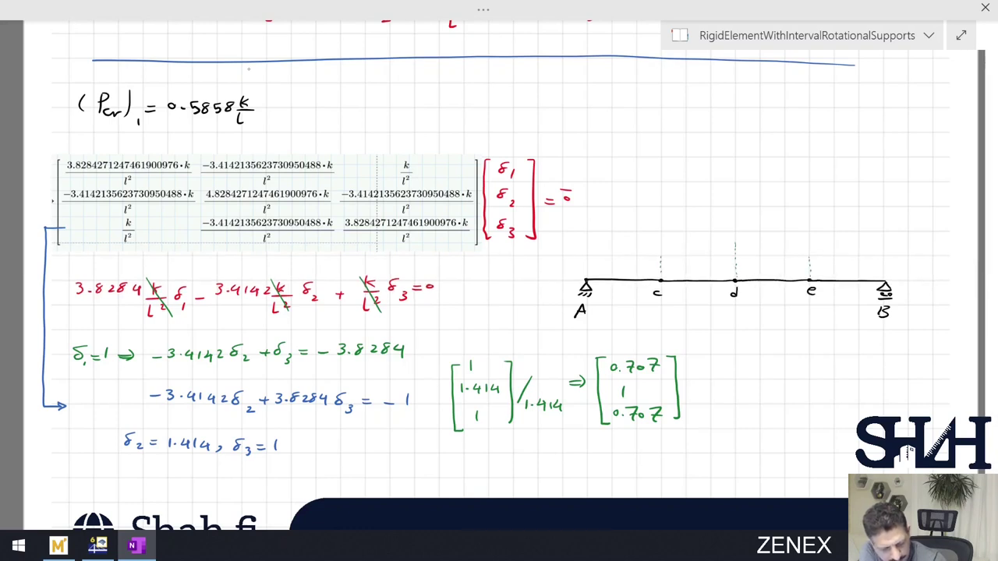
left_click_drag(660, 258, 660, 278)
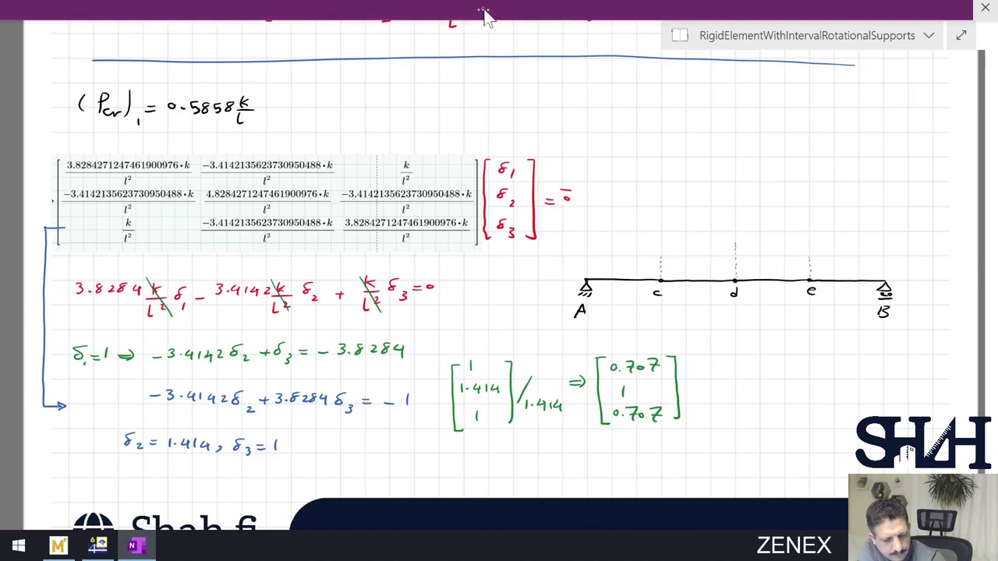
left_click(162, 68)
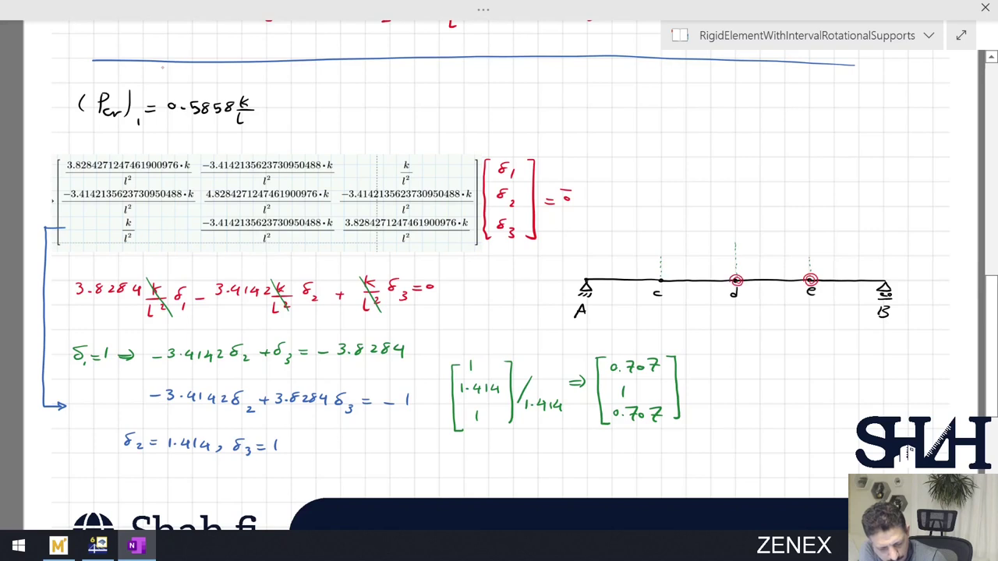
left_click_drag(661, 276, 663, 277)
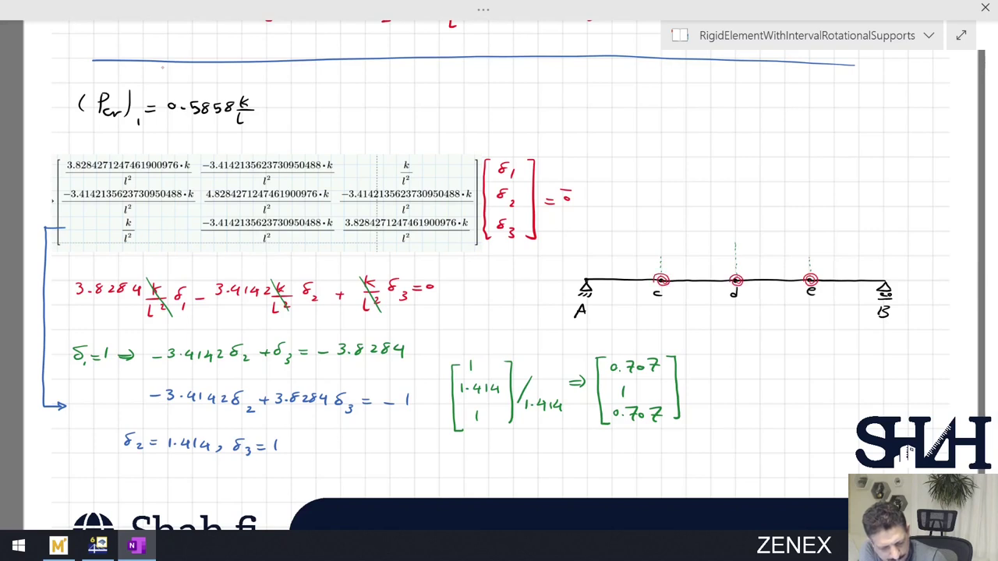
- Draw the dashed green buckled shape from A to B through the displacement lines and label its ordinates 0.707, 1 and 0.707
left_click(484, 10)
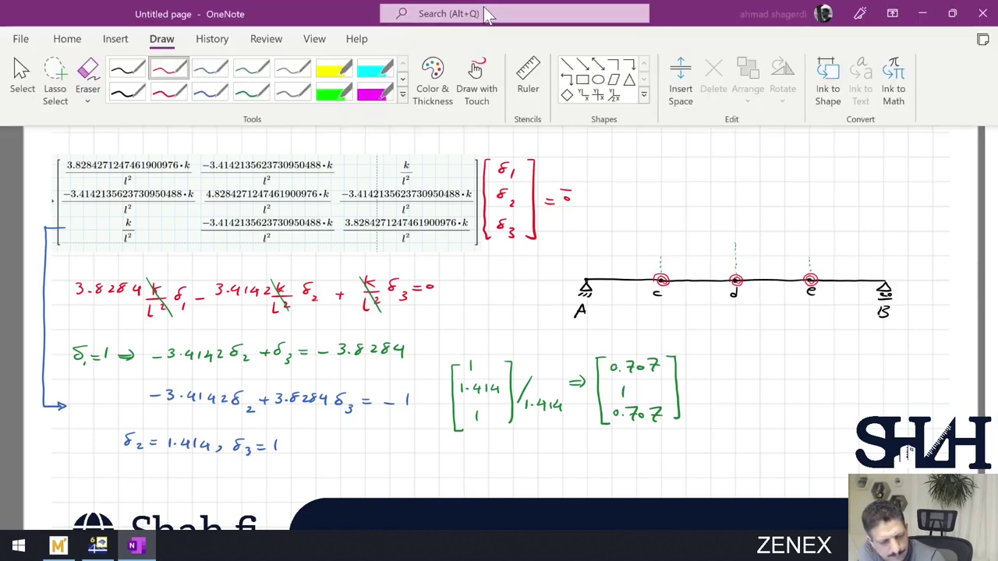
left_click(251, 70)
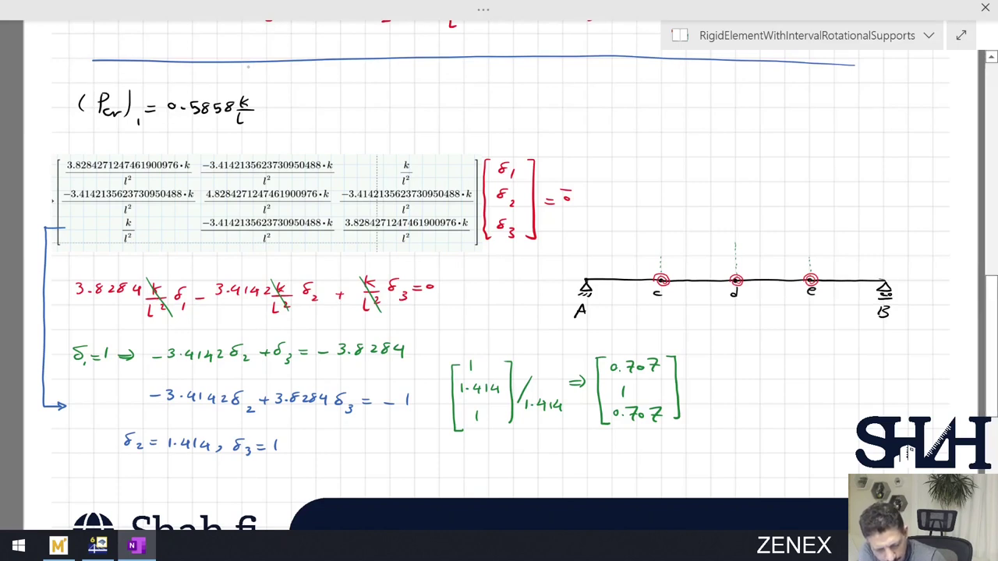
left_click_drag(883, 278, 811, 259)
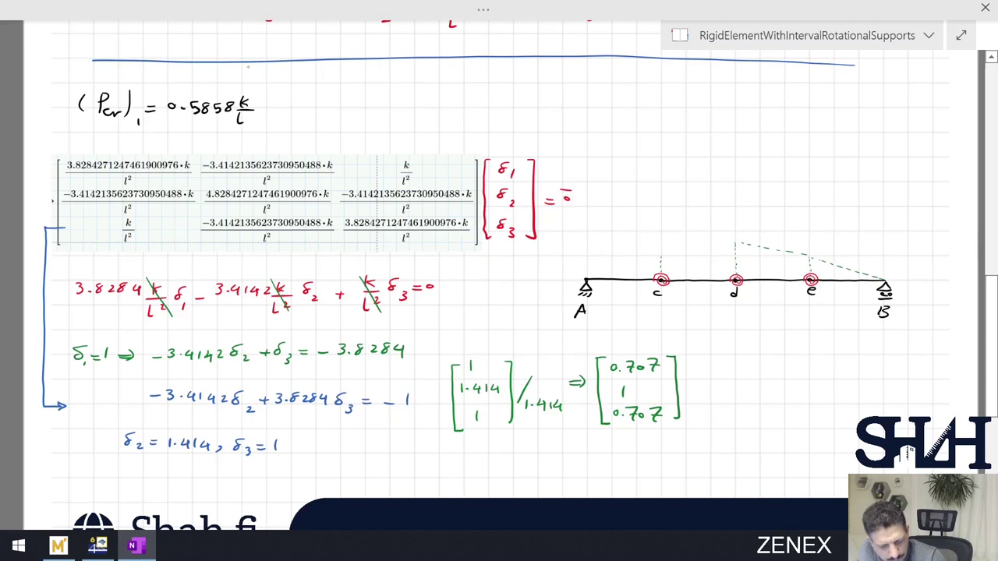
left_click_drag(717, 245, 587, 279)
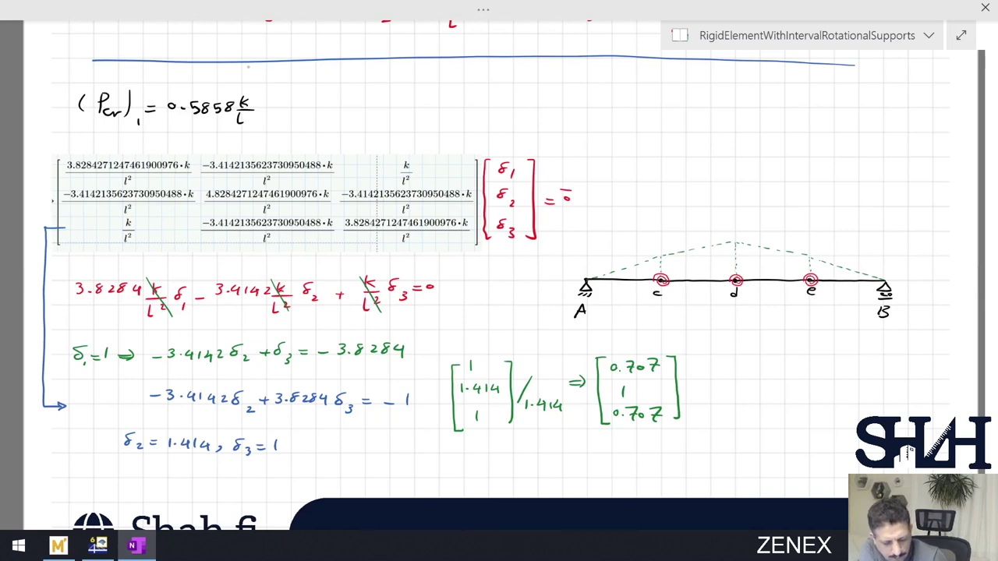
left_click_drag(667, 263, 687, 269)
left_click_drag(689, 262, 801, 268)
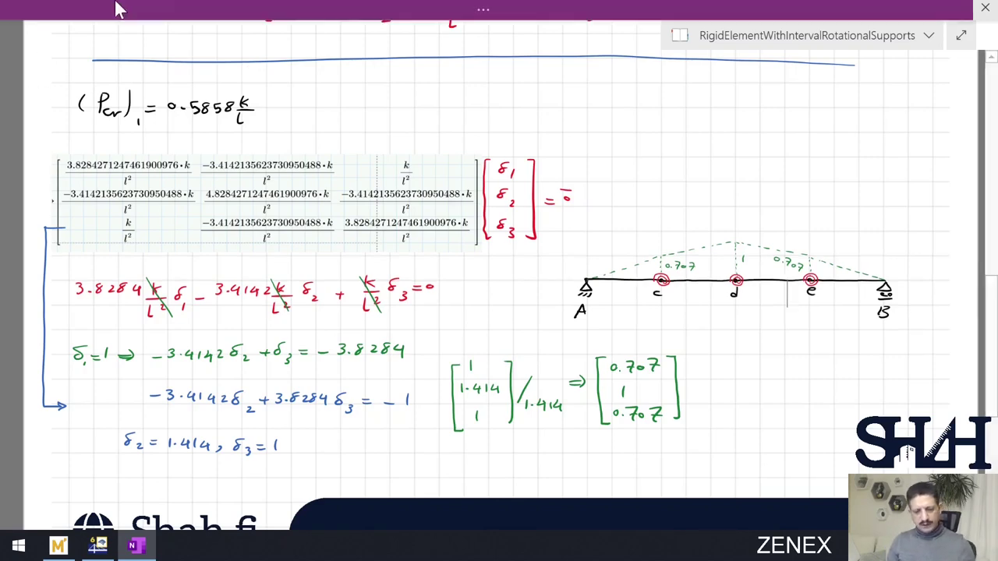
- Switch to Mathcad and change the root index in A(D(k,l), k, l) to 0
key("alt+Tab")
left_click(113, 364)
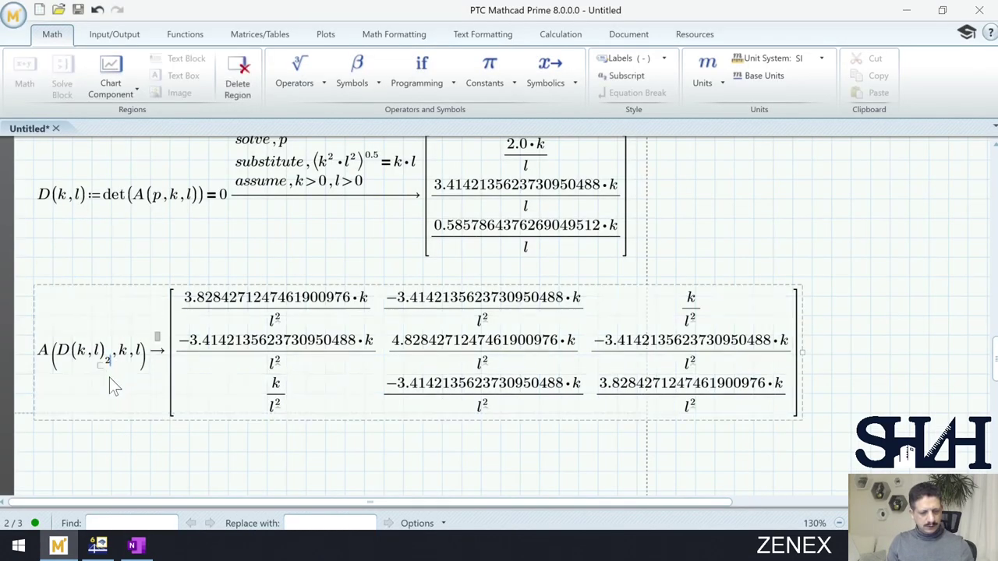
key("BackSpace")
type("0")
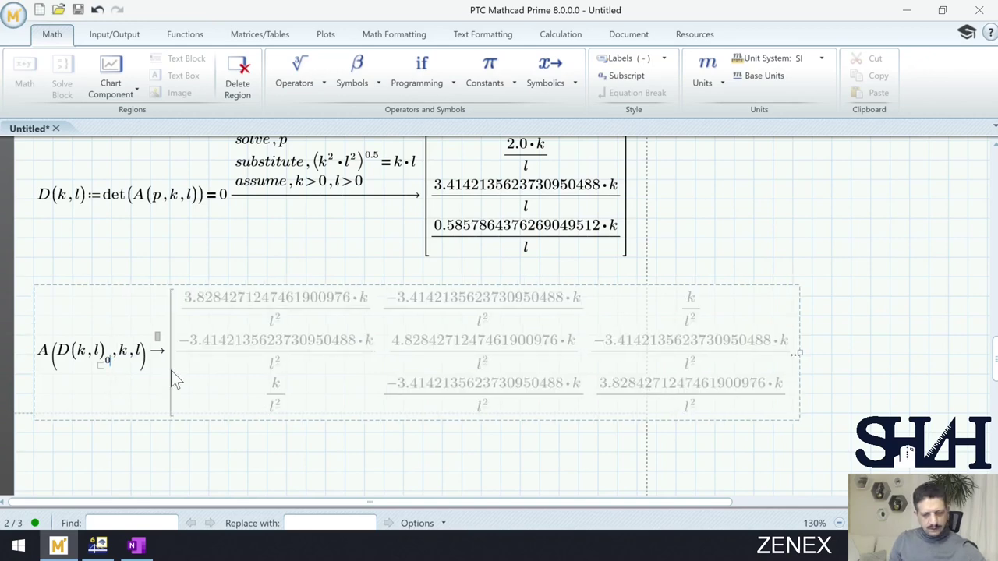
left_click(225, 461)
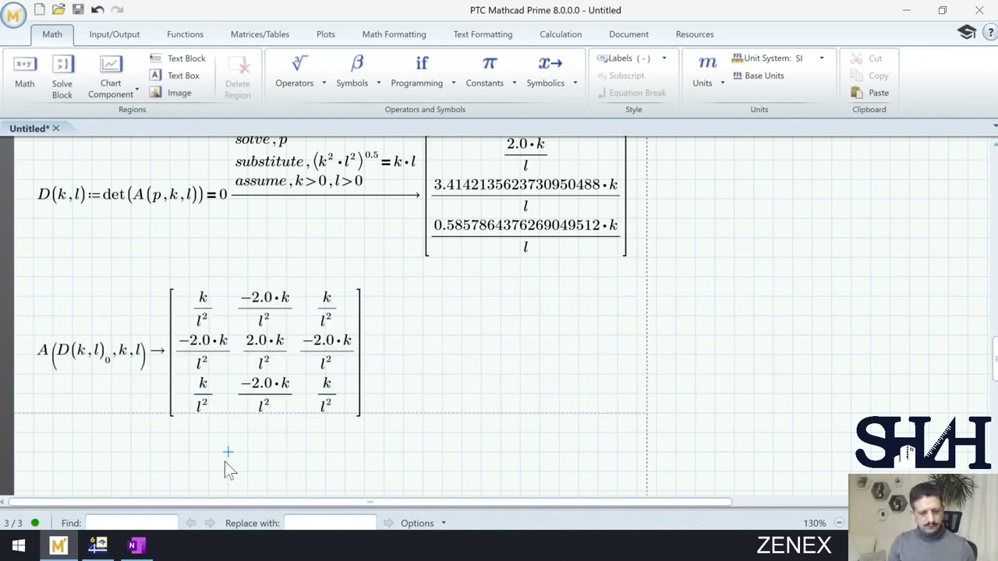
- Divide the matrix expression A(D(k,l)₀, k, l) by k and multiply its numerator by l²
left_click(146, 356)
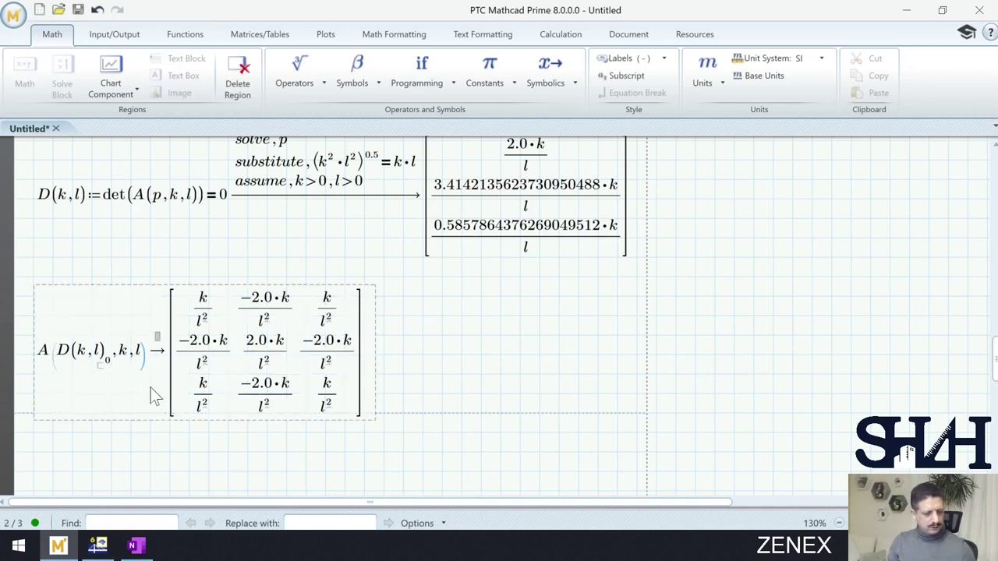
type(")")
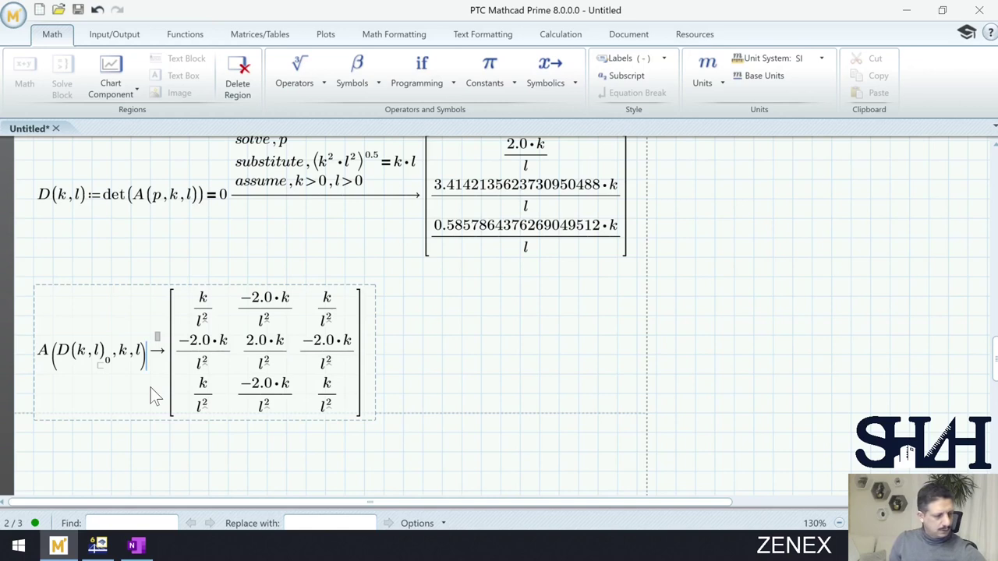
type("/k")
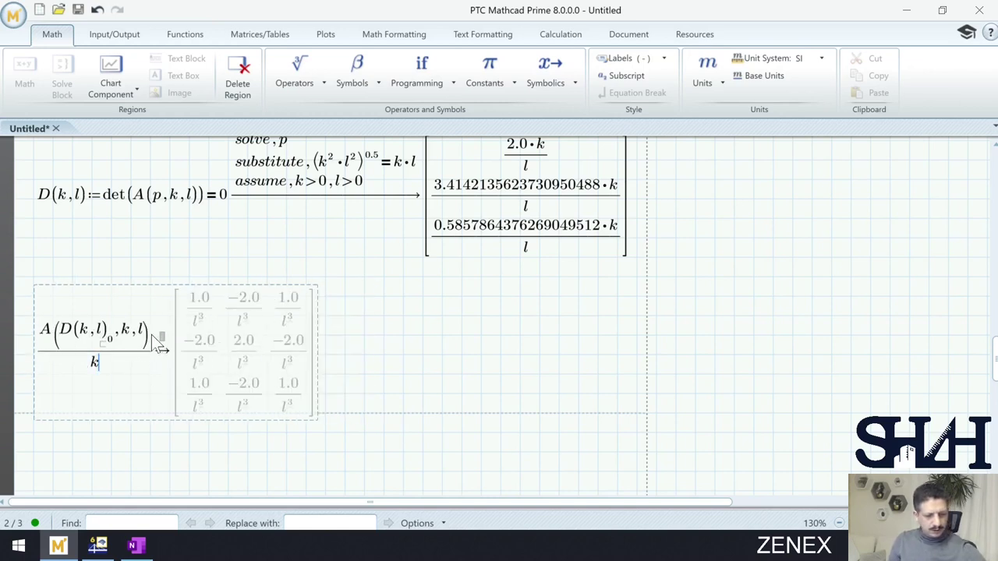
left_click(152, 337)
type("*")
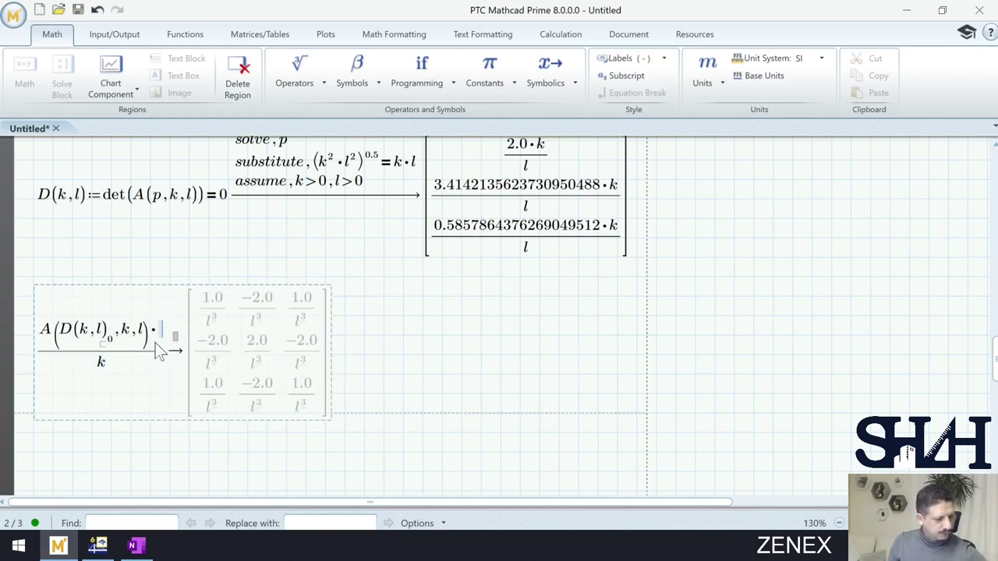
type("l")
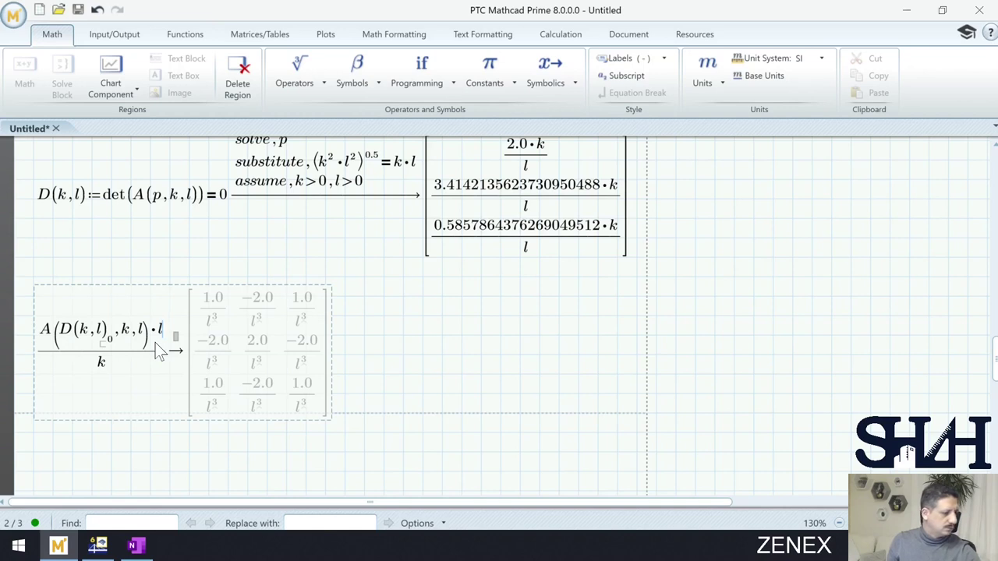
type("^2")
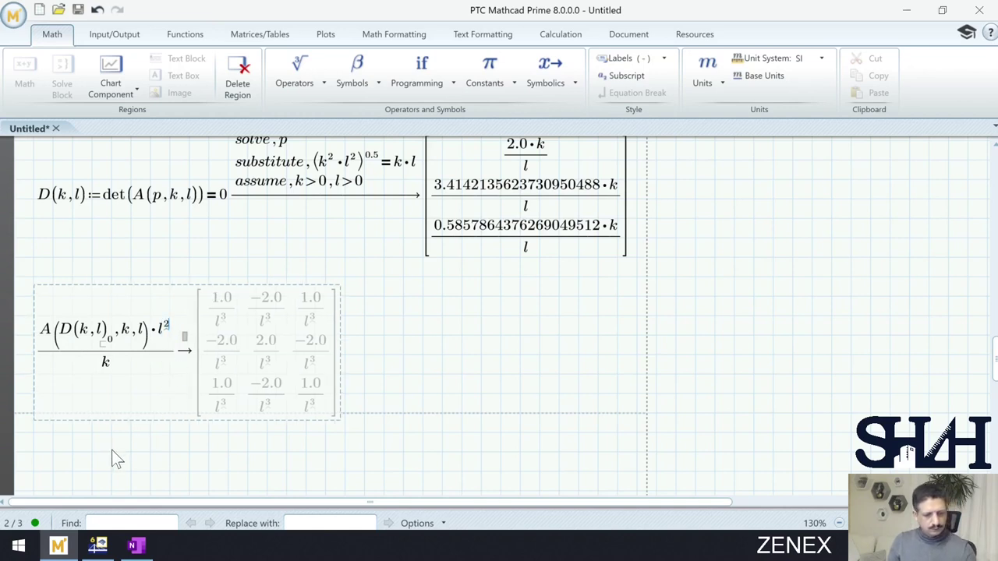
left_click(111, 450)
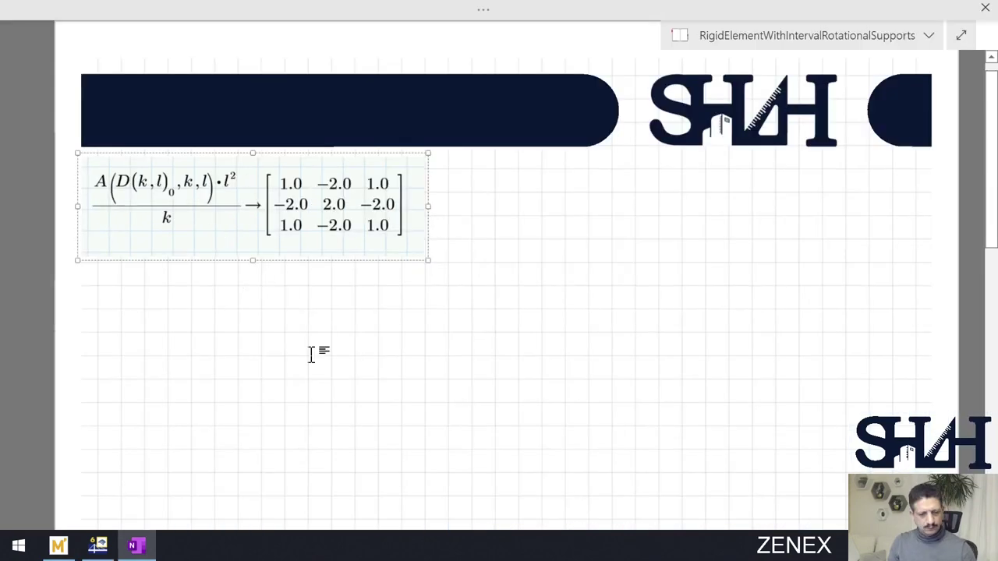
- Switch to OneNote and write "δ₁ = 1 ⇒" in green ink below the pasted matrix result
left_click(135, 546)
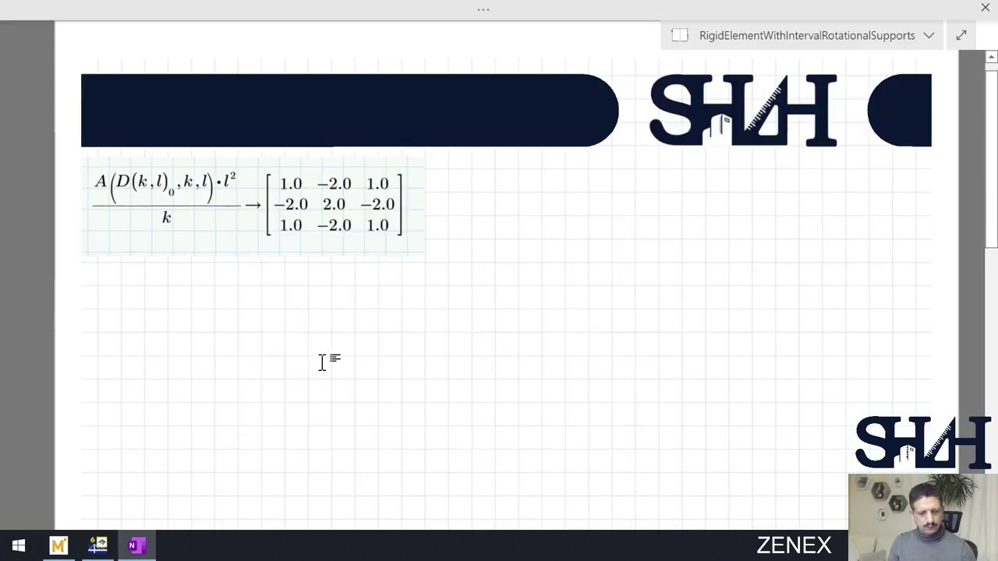
left_click(484, 10)
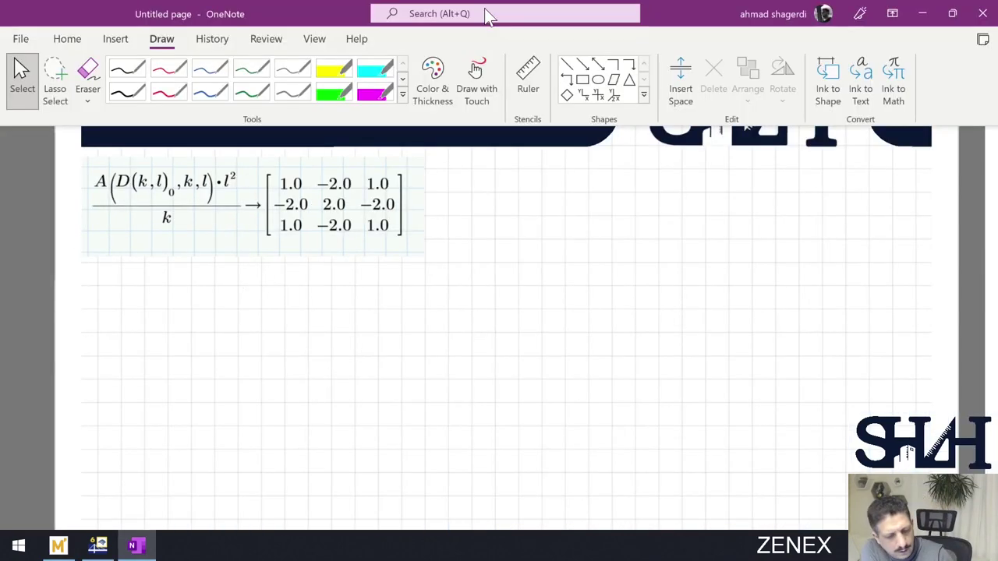
left_click(251, 70)
left_click_drag(136, 270, 134, 284)
left_click_drag(140, 281, 173, 283)
left_click_drag(190, 279, 212, 280)
left_click_drag(190, 284, 213, 284)
left_click_drag(208, 276, 209, 287)
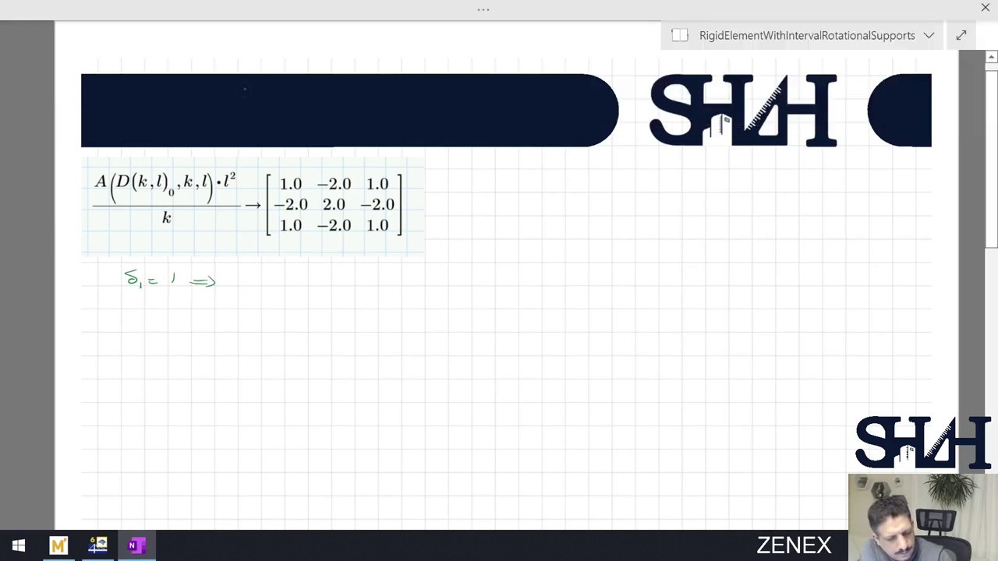
- Write the first-row equation δ₁ − 2δ₂ + δ₃ = 0 beside the δ₁ = 1 assumption
mouse_move(261, 273)
left_mouse_down()
mouse_move(255, 283)
mouse_move(264, 289)
left_mouse_up()
left_click_drag(272, 280, 303, 284)
mouse_move(318, 273)
left_mouse_down()
mouse_move(315, 283)
mouse_move(350, 283)
left_mouse_up()
mouse_move(343, 279)
left_mouse_down()
mouse_move(344, 290)
mouse_move(362, 282)
left_mouse_up()
left_click_drag(368, 283, 370, 293)
left_click_drag(381, 279, 393, 279)
left_click_drag(381, 283, 392, 284)
- Write the reduced equation −2δ₂ + δ₃ = −1 below the first-row equation
left_click_drag(261, 325, 289, 330)
mouse_move(302, 317)
left_mouse_down()
mouse_move(297, 329)
mouse_move(313, 335)
mouse_move(334, 327)
left_mouse_up()
left_click_drag(327, 322, 327, 333)
left_click_drag(343, 318, 352, 339)
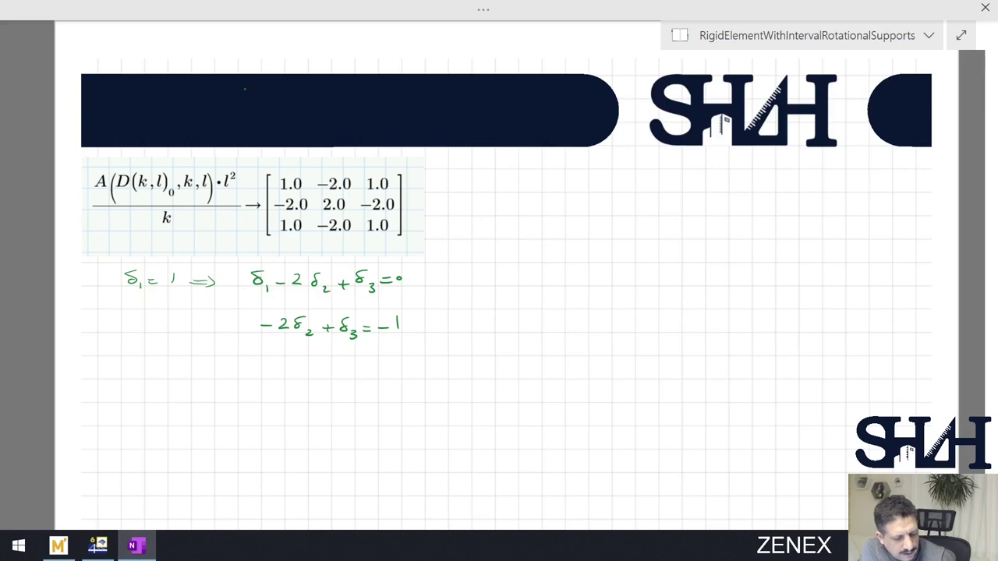
left_click_drag(265, 359, 301, 375)
left_click_drag(311, 370, 330, 373)
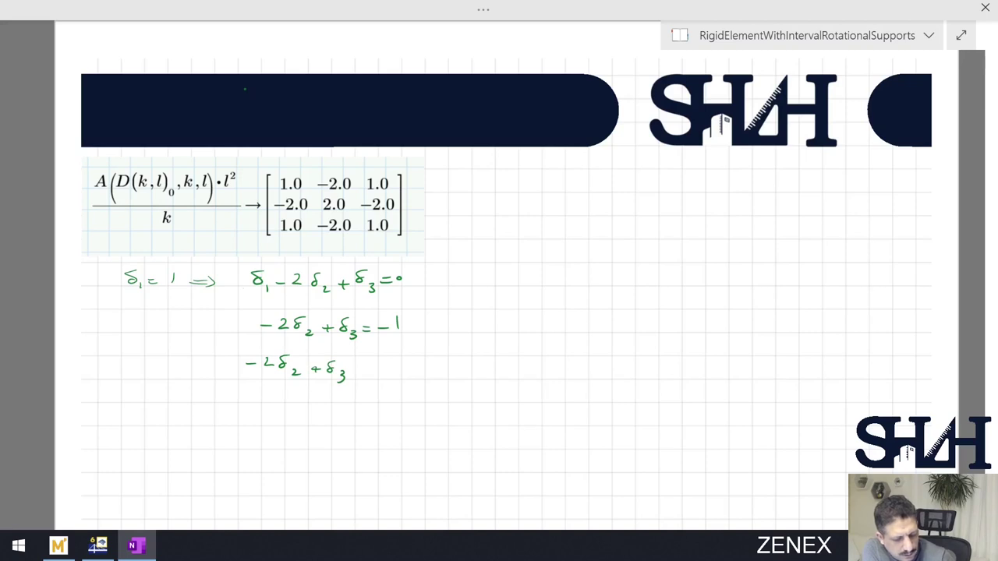
key("ctrl+z")
key("ctrl+z")
key("ctrl+z")
key("ctrl+z")
key("ctrl+z")
key("ctrl+z")
key("ctrl+z")
key("ctrl+z")
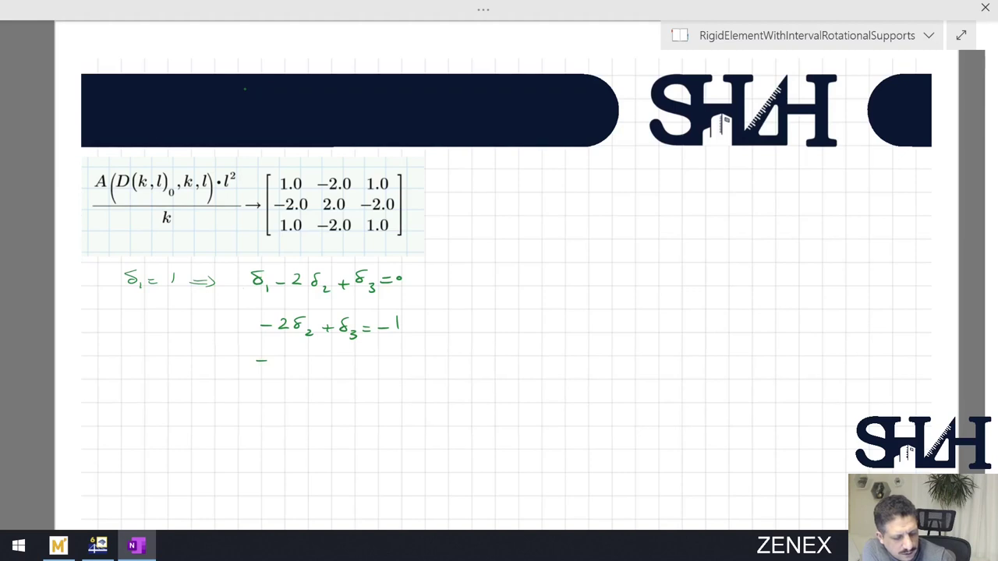
- Write the second equation +2δ₂ − 2δ₃ = 2 below −2δ₂ + δ₃ = −1
left_click_drag(276, 358, 285, 365)
mouse_move(296, 355)
left_mouse_down()
mouse_move(290, 365)
mouse_move(306, 368)
left_mouse_up()
left_click_drag(315, 364, 348, 367)
left_click_drag(356, 365, 359, 372)
left_click_drag(370, 368, 404, 368)
- Group the two equations with a brace and write the solutions δ₂ = 0 and δ₃ = −1 below them
mouse_move(245, 318)
left_mouse_down()
mouse_move(238, 337)
mouse_move(253, 402)
mouse_move(289, 401)
left_mouse_up()
mouse_move(301, 395)
left_mouse_down()
mouse_move(249, 429)
mouse_move(265, 437)
left_mouse_up()
left_click_drag(278, 431, 285, 431)
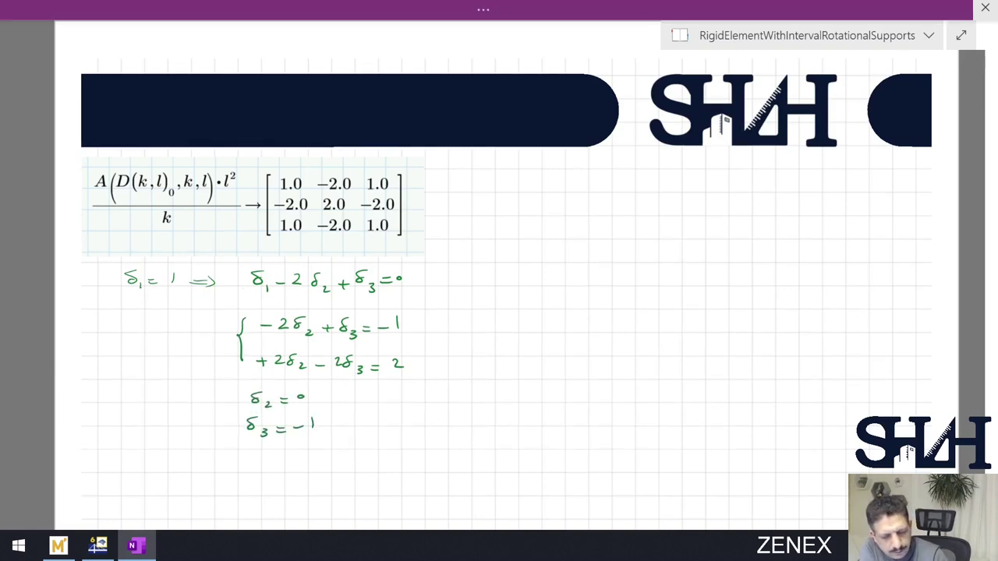
- Write the bracketed mode shape vector [1, 0, −1] in red ink beside the solutions
key("F11")
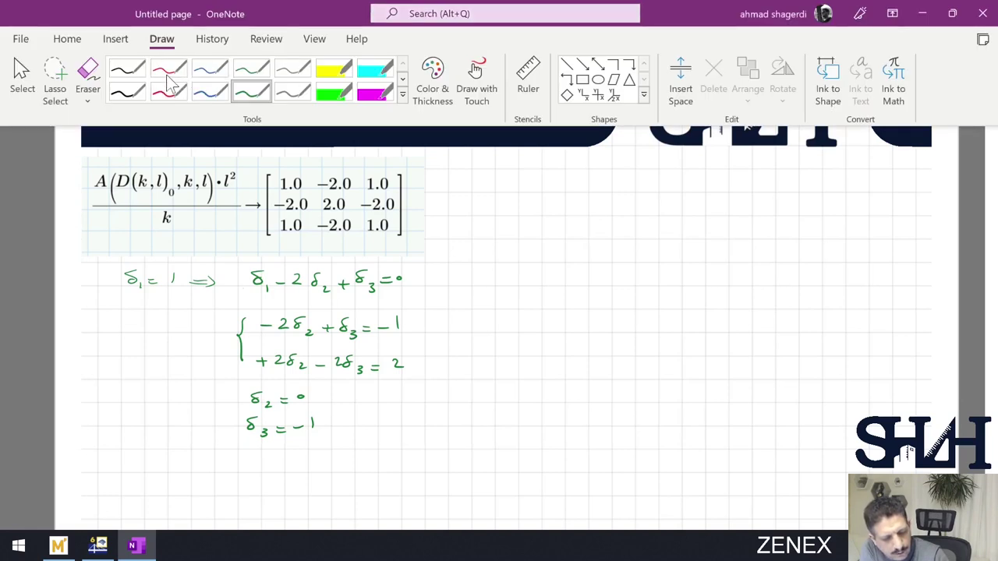
key("F11")
mouse_move(382, 399)
left_mouse_down()
mouse_move(375, 457)
mouse_move(397, 406)
mouse_move(394, 444)
left_mouse_up()
left_click_drag(402, 439, 403, 449)
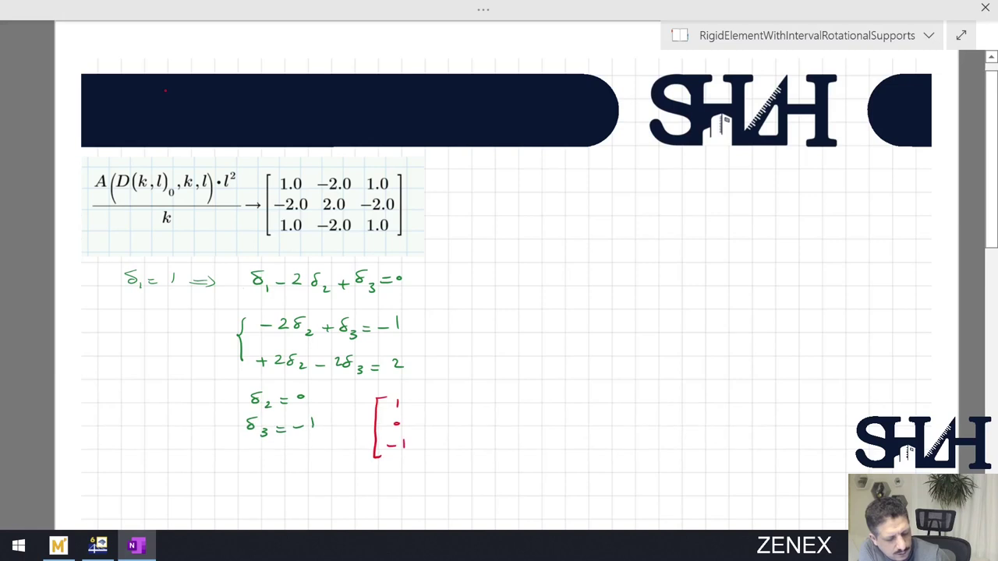
mouse_move(415, 398)
left_mouse_down()
mouse_move(425, 421)
mouse_move(417, 458)
left_mouse_up()
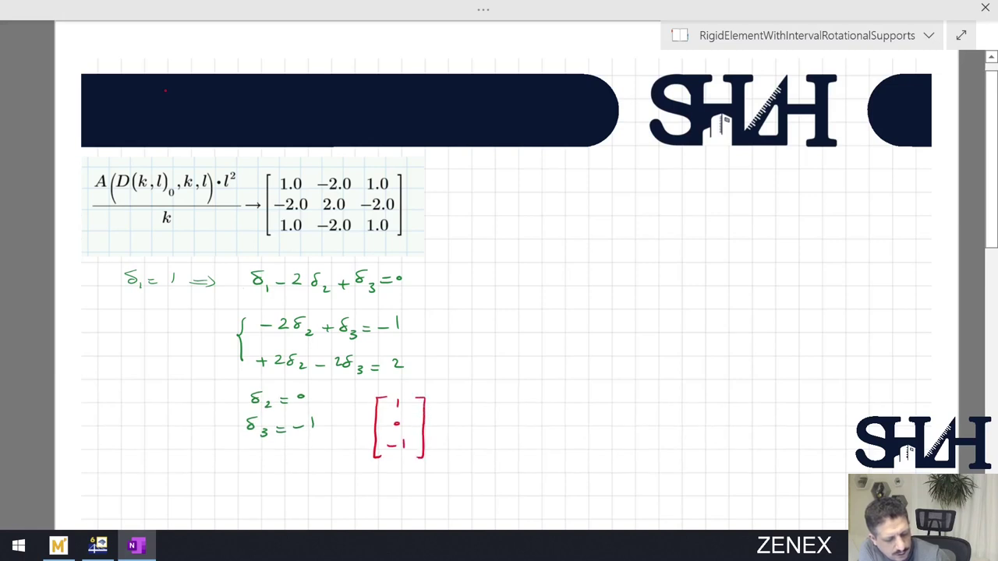
- Sketch a horizontal beam in black ink beside the equations, with three inner joints and a pinned support at its left end
left_click(481, 10)
left_click(130, 93)
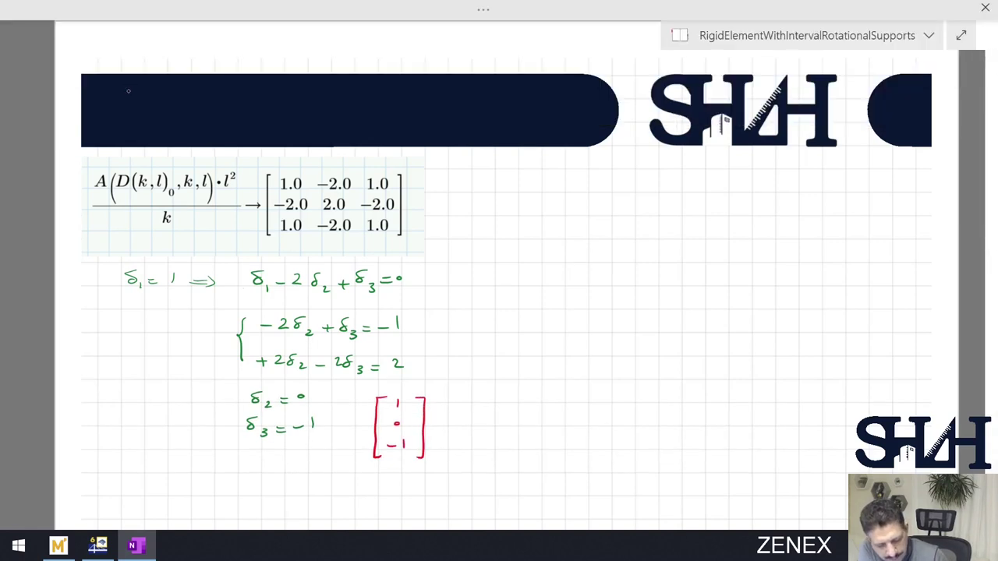
mouse_move(773, 309)
left_mouse_down()
mouse_move(800, 310)
mouse_move(517, 310)
mouse_move(519, 326)
left_mouse_up()
left_click_drag(508, 323, 522, 321)
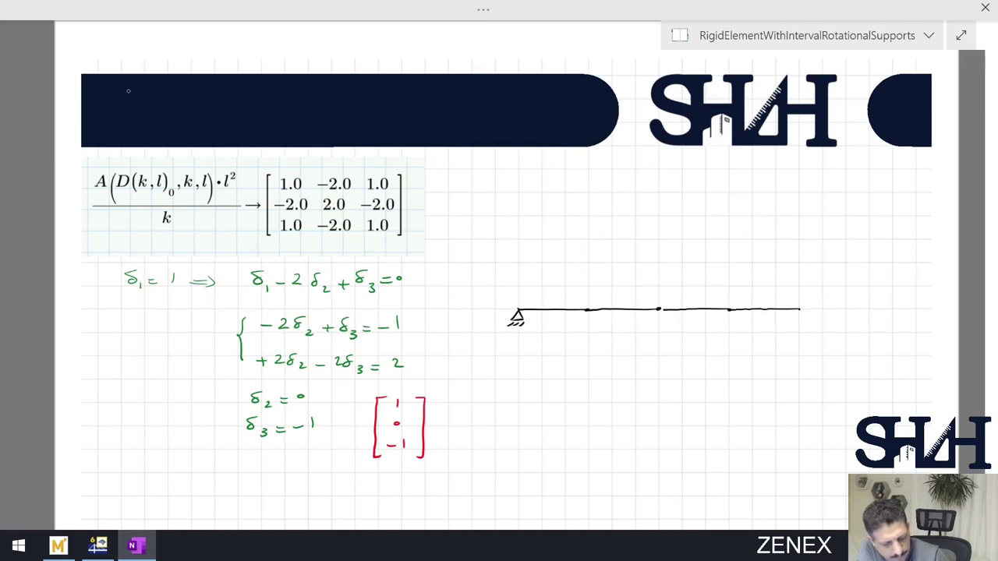
- Add a roller support at the beam's right end, label the supports A and B, and label the inner joints c, d and e
mouse_move(797, 311)
left_mouse_down()
mouse_move(791, 324)
mouse_move(804, 328)
left_mouse_up()
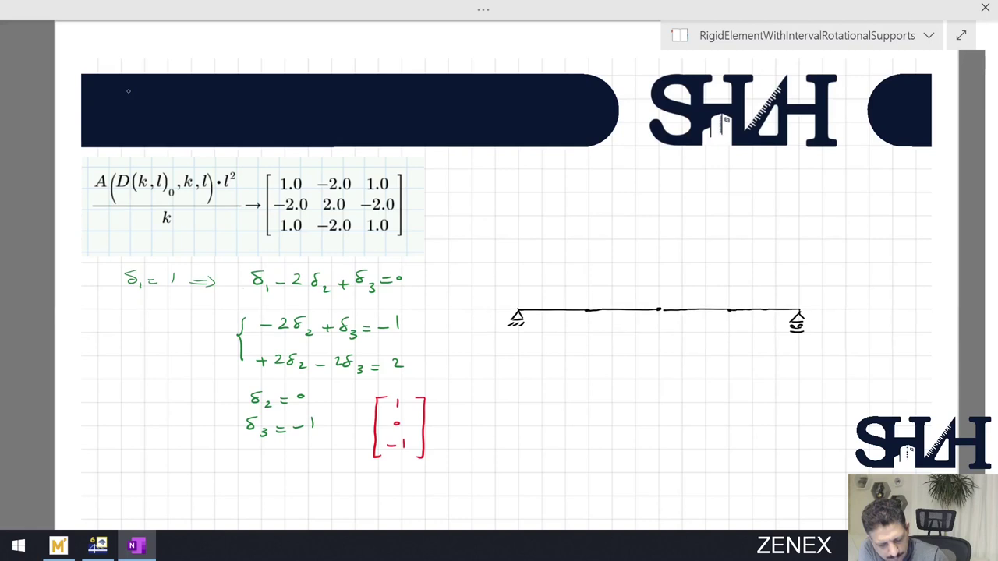
left_click_drag(504, 349, 513, 349)
left_click_drag(506, 344, 513, 343)
left_click_drag(795, 340, 795, 350)
left_click_drag(795, 340, 796, 350)
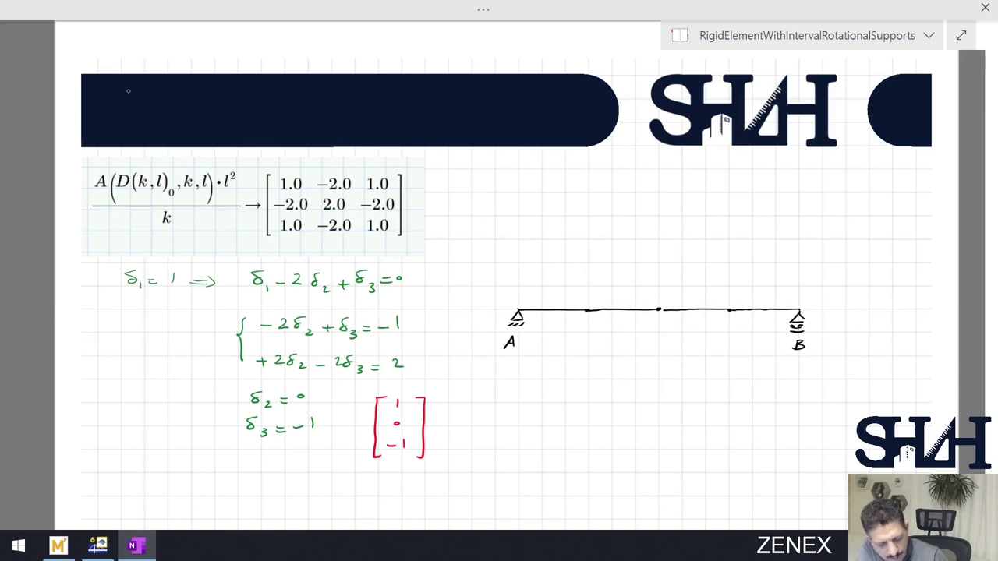
left_click_drag(588, 319, 588, 324)
left_click_drag(658, 320, 660, 326)
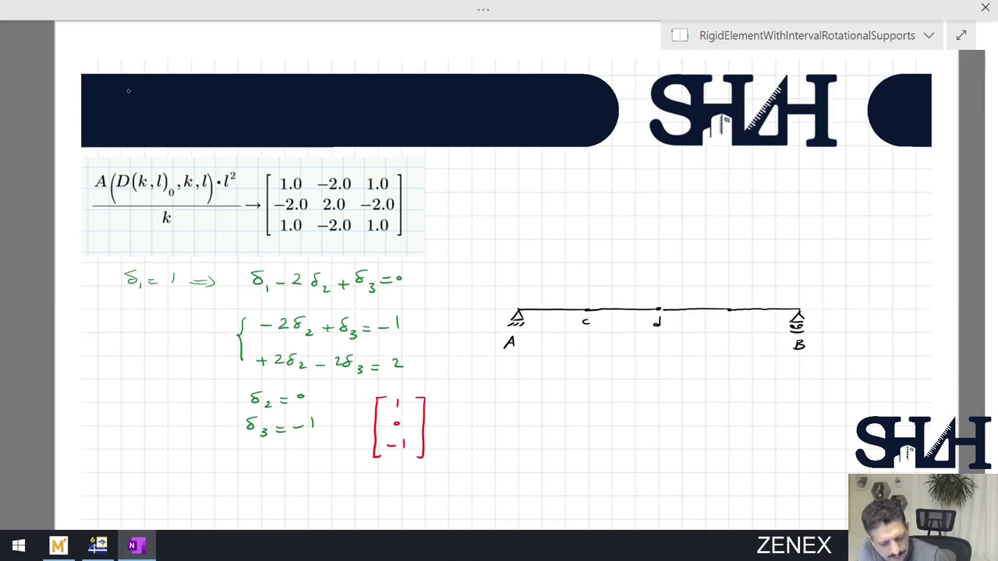
left_click_drag(727, 319, 734, 321)
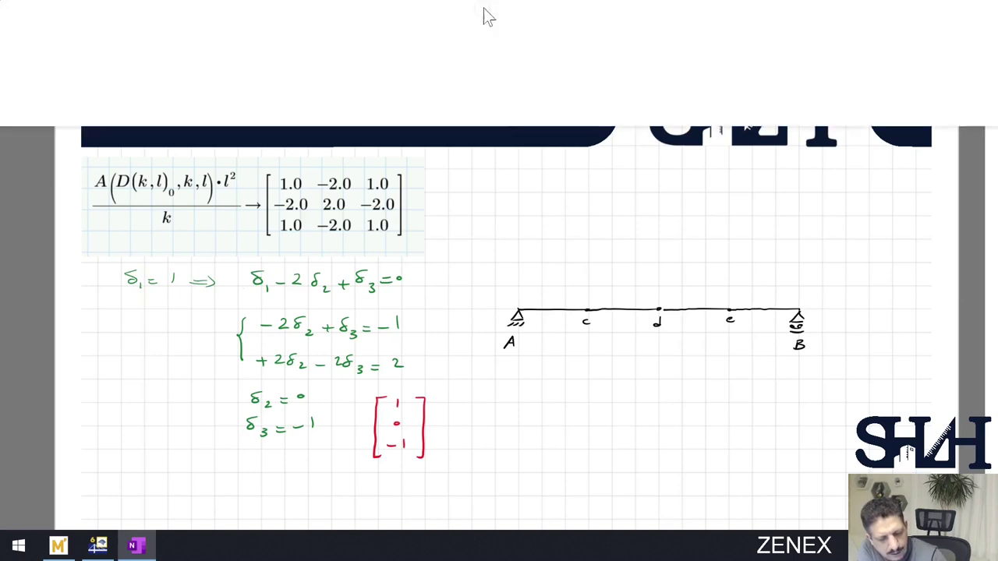
- Circle joints c, d and e on the beam in red ink to mark the rotational springs
left_click(587, 309)
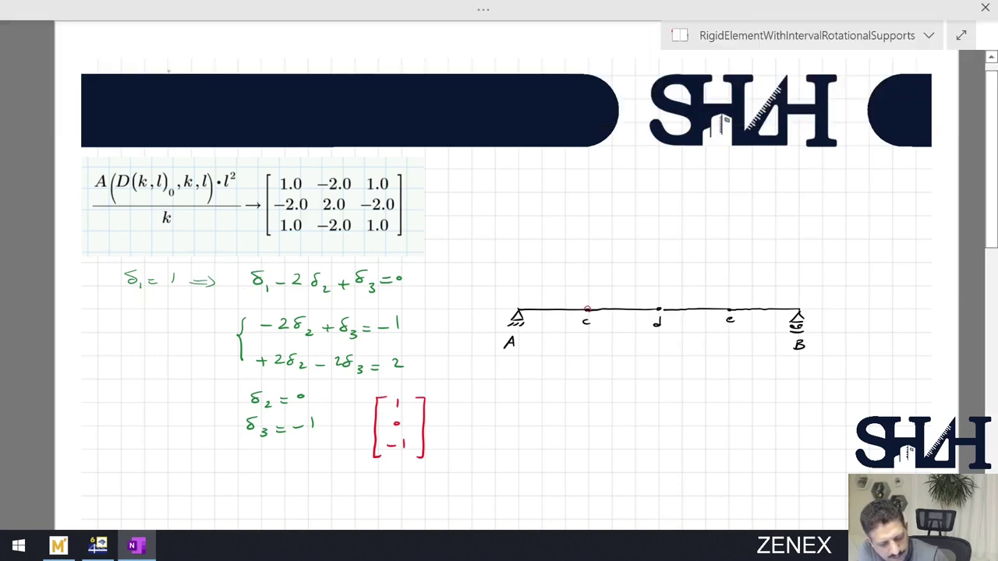
left_click_drag(588, 306, 585, 308)
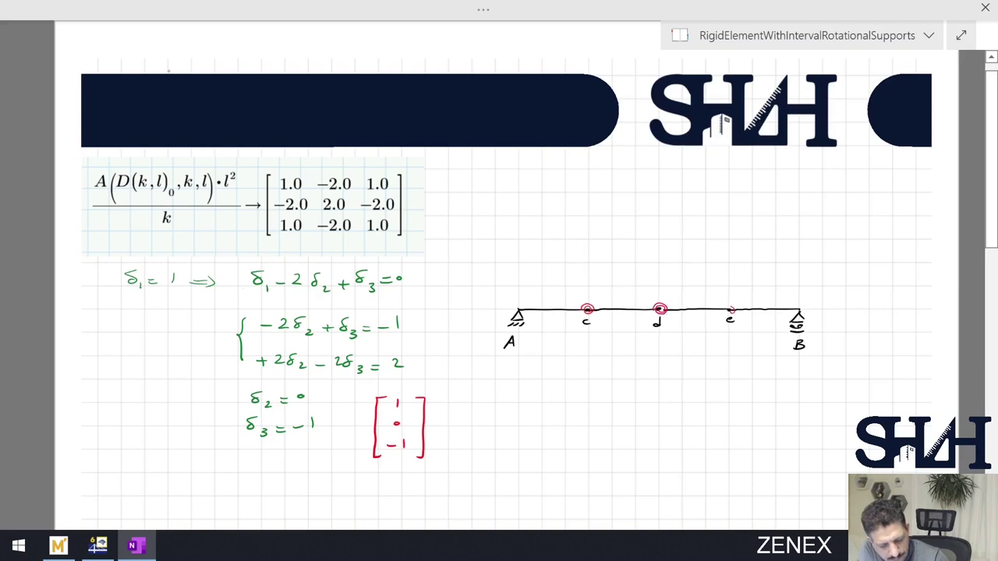
left_click_drag(731, 307, 728, 311)
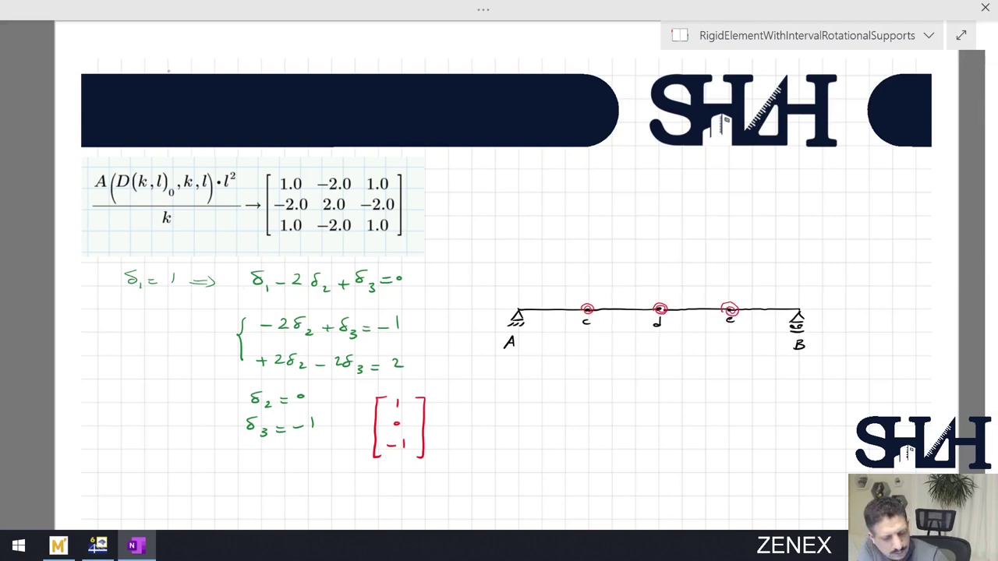
- Sketch the first mode shape in green ink from A, up above c, through d, down below e and back to B
left_click(483, 10)
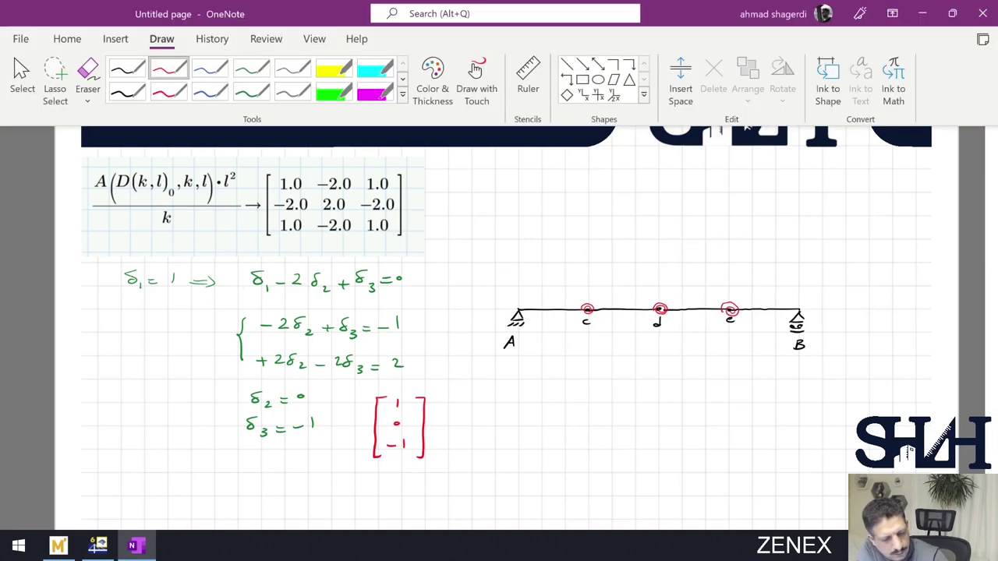
left_click(252, 72)
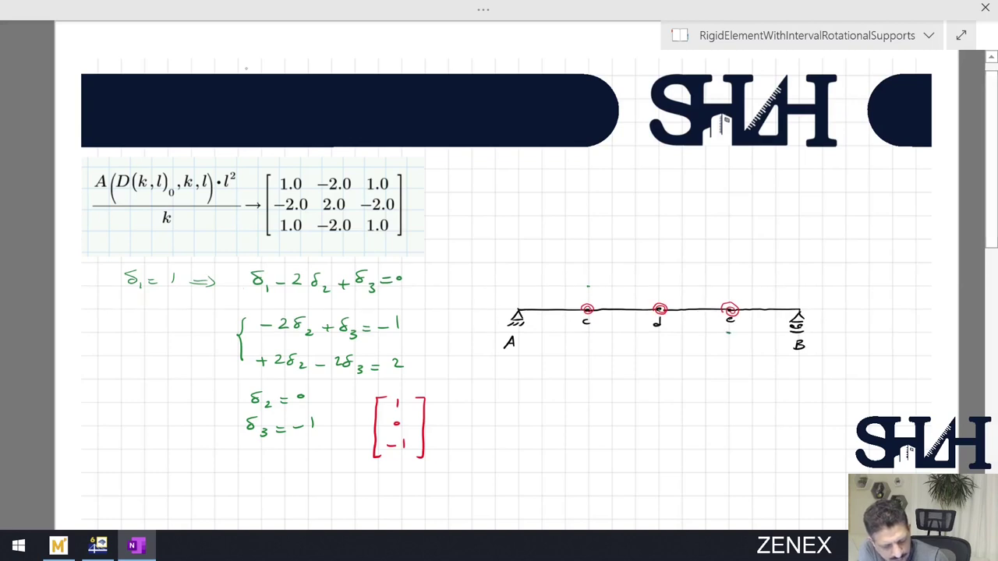
mouse_move(729, 333)
left_mouse_down()
mouse_move(582, 287)
mouse_move(518, 310)
left_mouse_up()
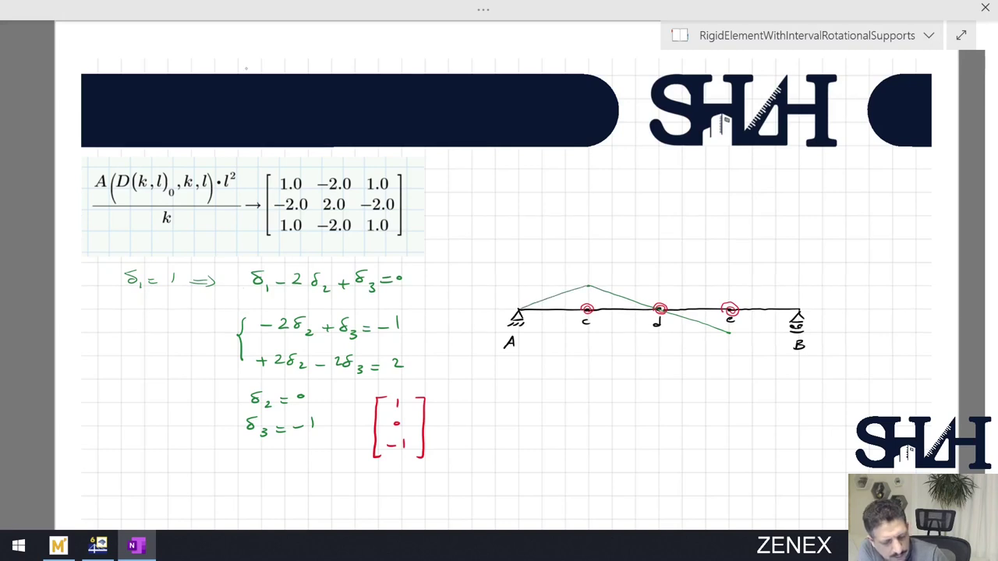
left_click_drag(797, 310, 730, 333)
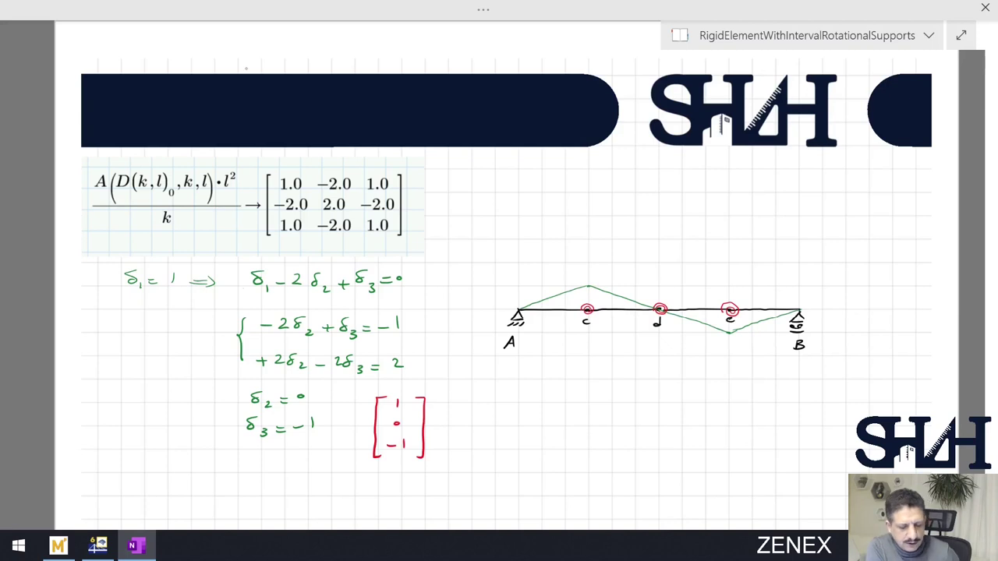
- Switch to Mathcad, change the subscript of D(k,l) in the matrix expression to 1, and move that region to the page's left margin
key("alt+Tab")
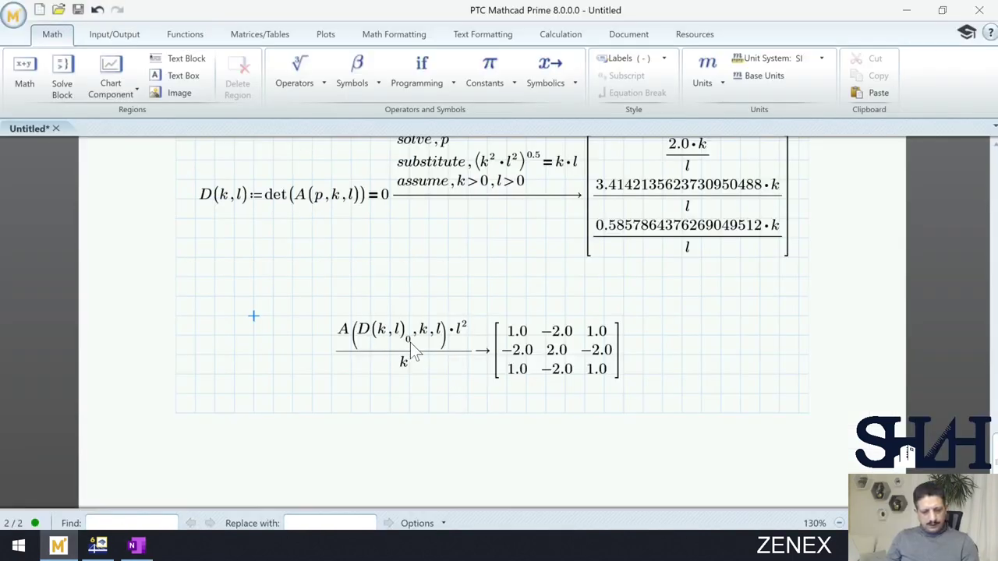
key("BackSpace")
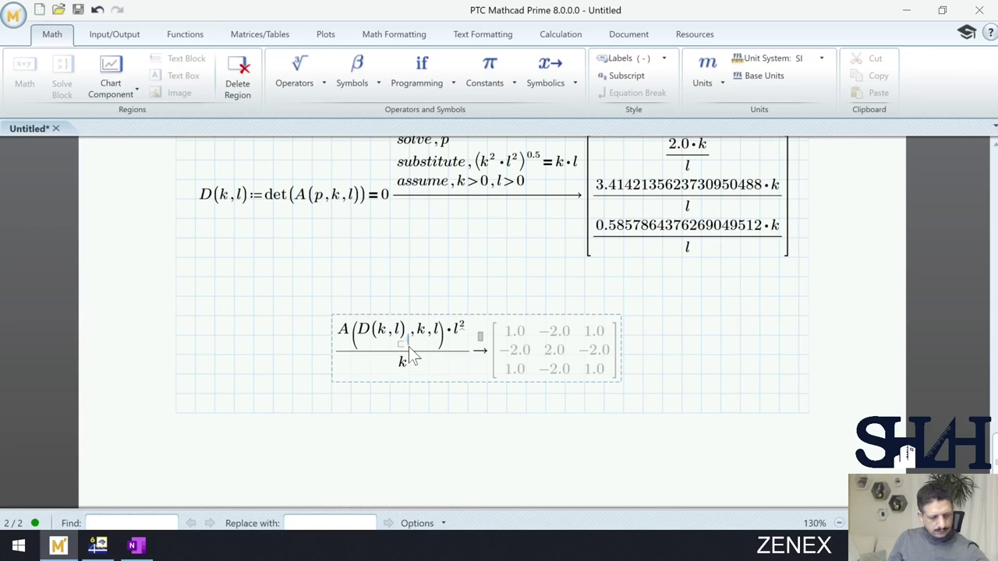
type("1")
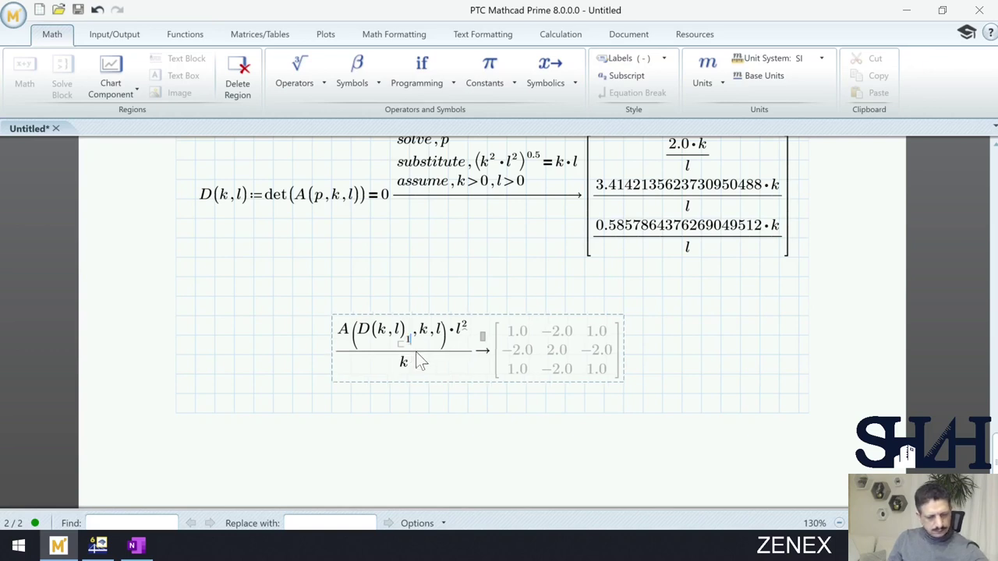
left_click(269, 365)
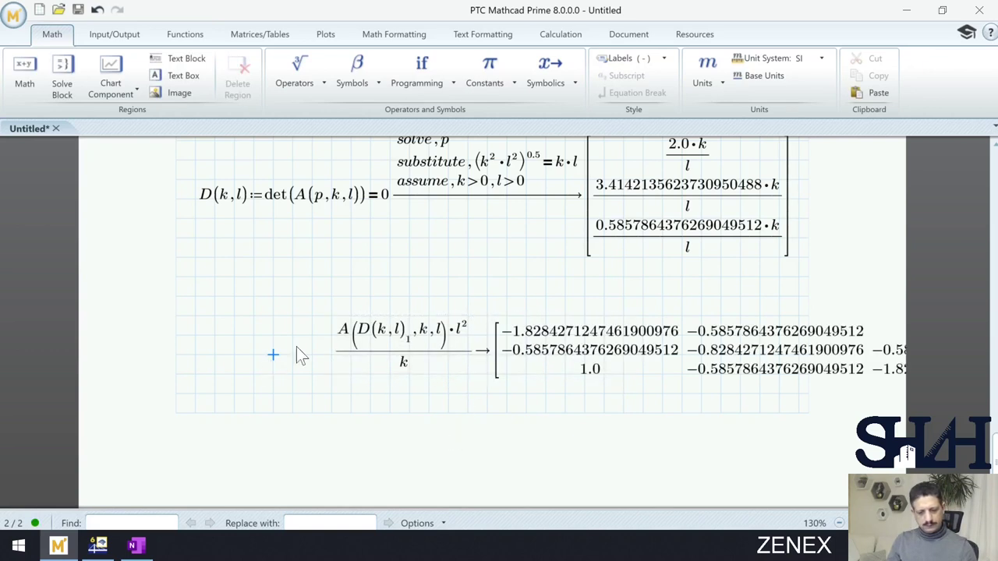
left_click(350, 387)
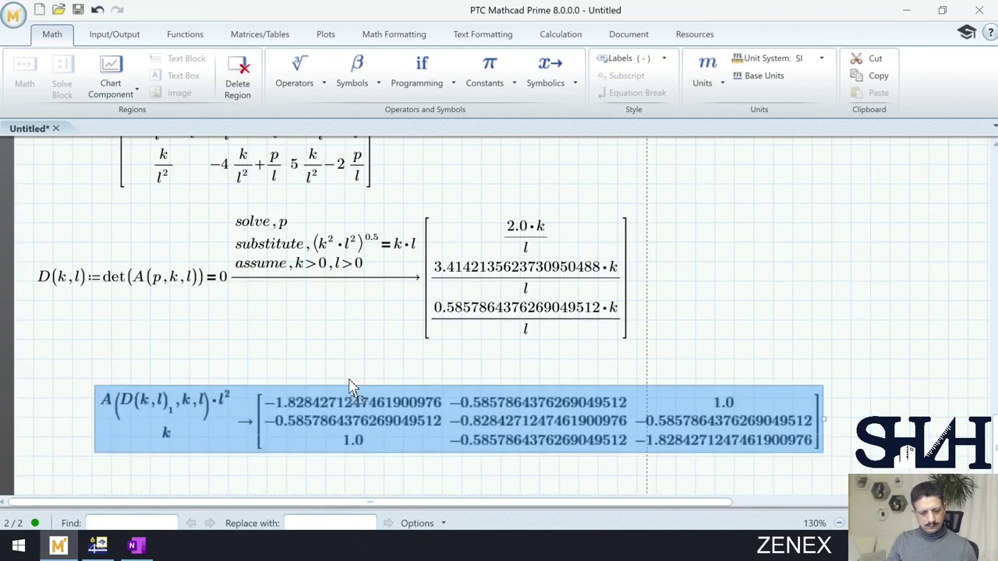
left_click(287, 370)
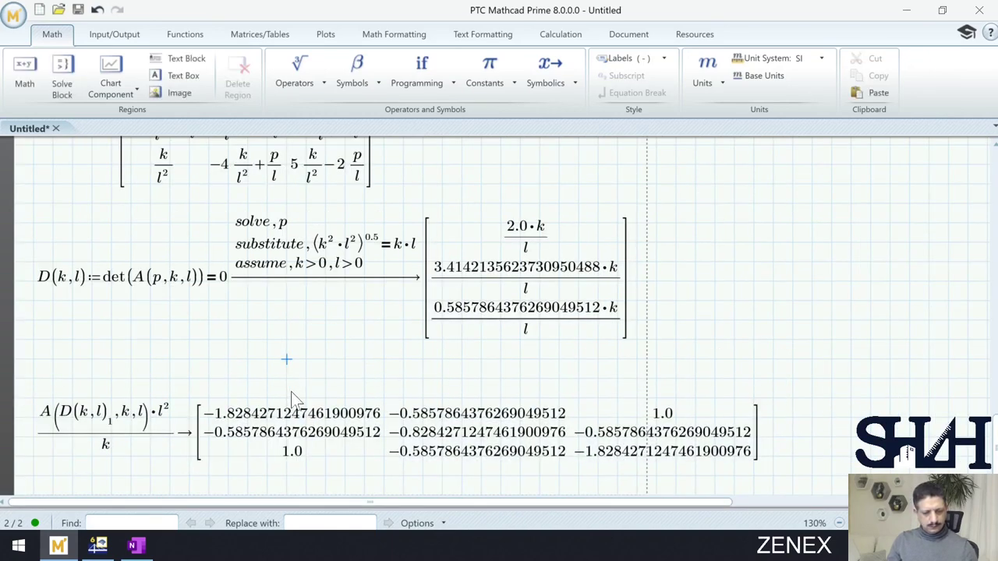
- Add the symbolic keyword float, 3 to the evaluation of the matrix expression
left_click(182, 451)
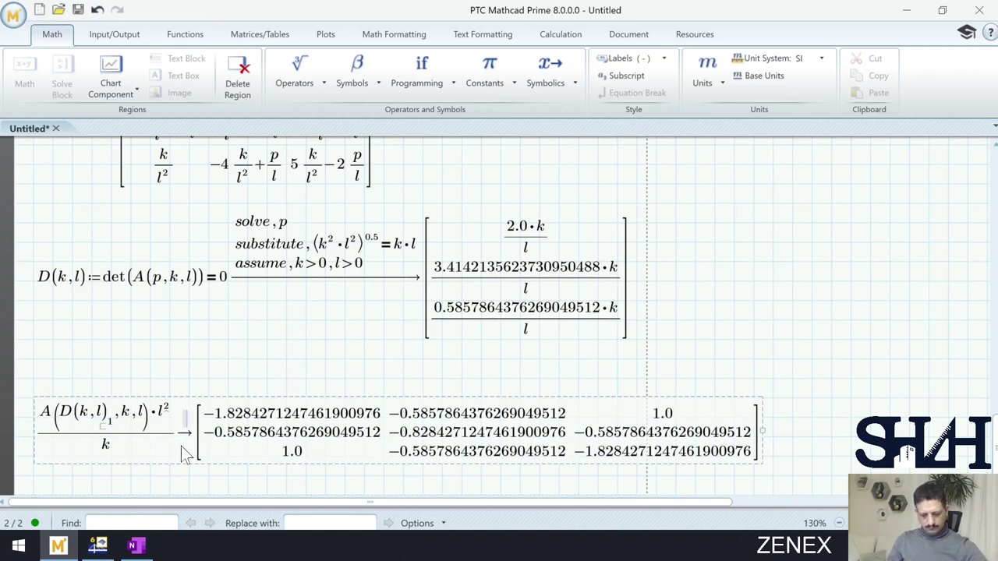
type("floa")
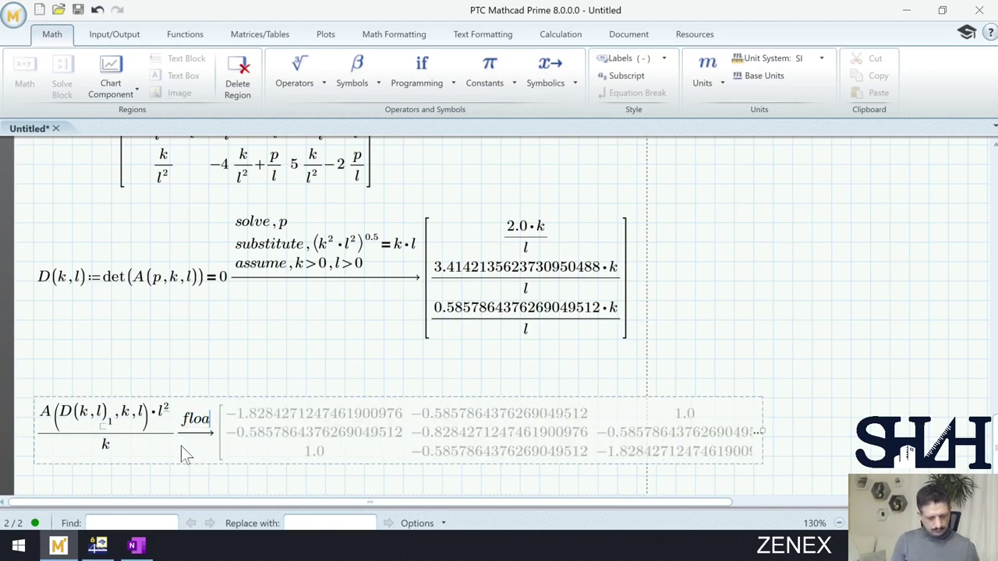
type("t , 3")
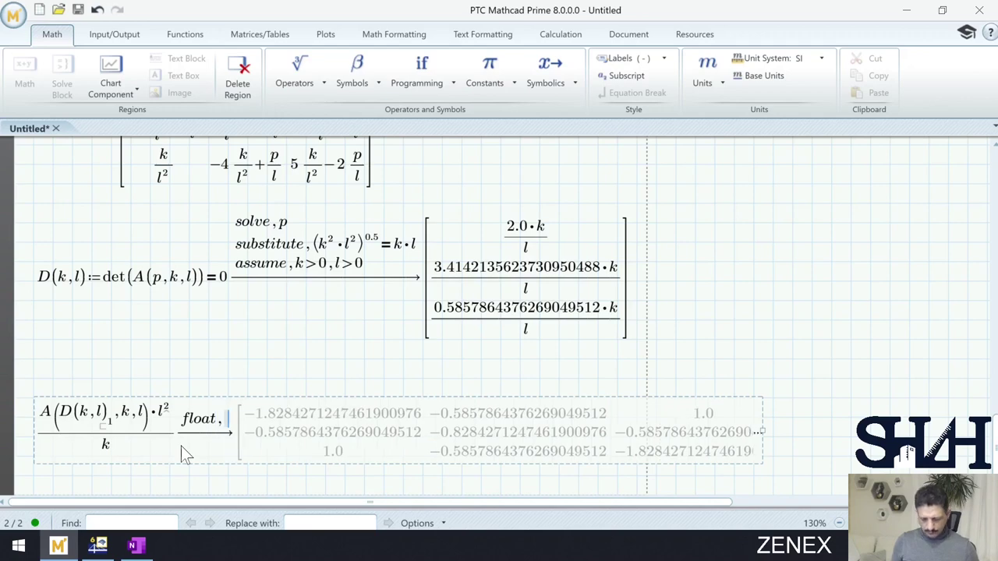
left_click(208, 358)
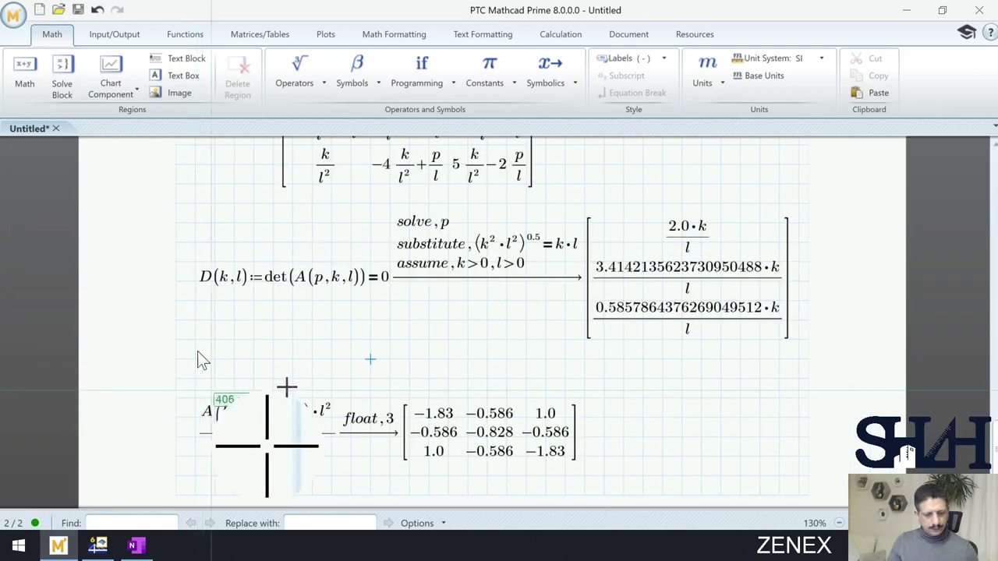
- Capture the Mathcad expression with its float, 3 matrix, paste it into the OneNote page, and place it below the first mode's solution
left_click_drag(192, 387, 580, 477)
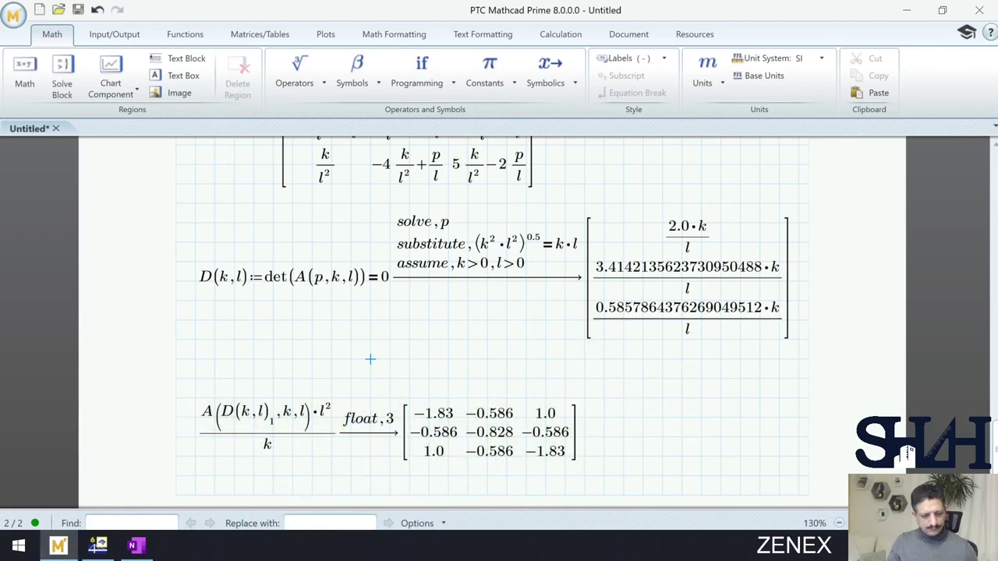
left_click(136, 547)
left_click(198, 434)
key("ctrl+v")
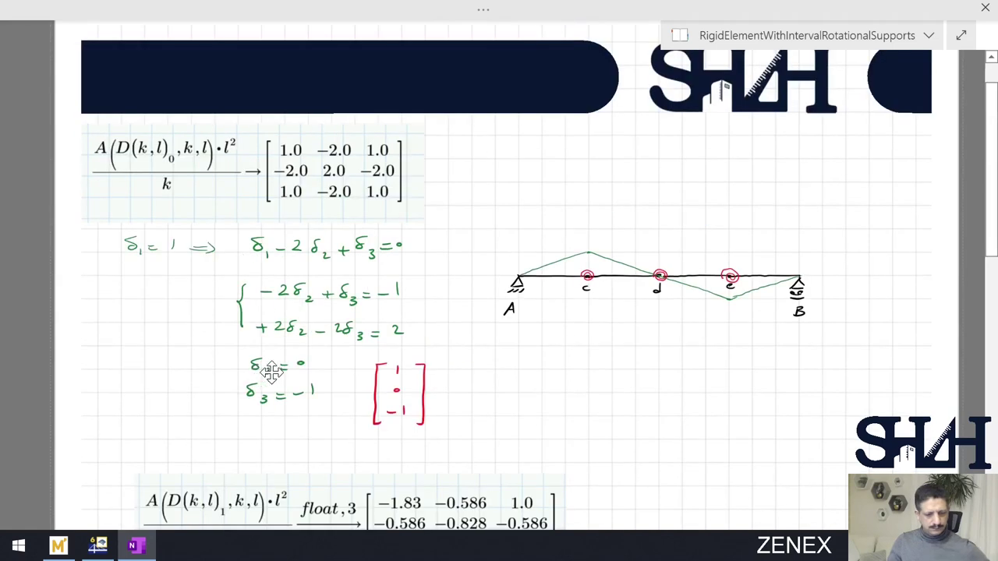
left_click_drag(309, 409, 265, 366)
left_click_drag(434, 393, 398, 421)
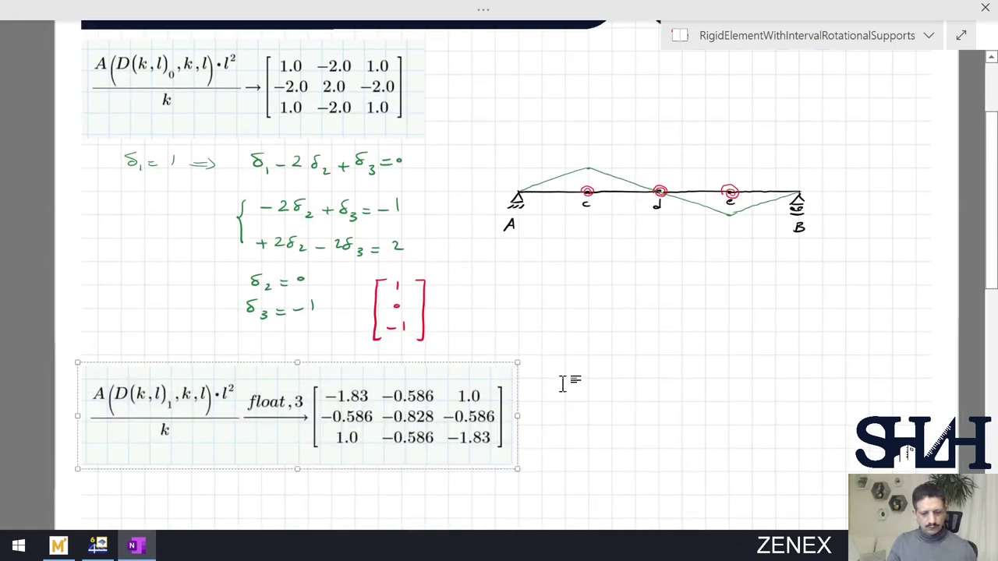
left_click(564, 381)
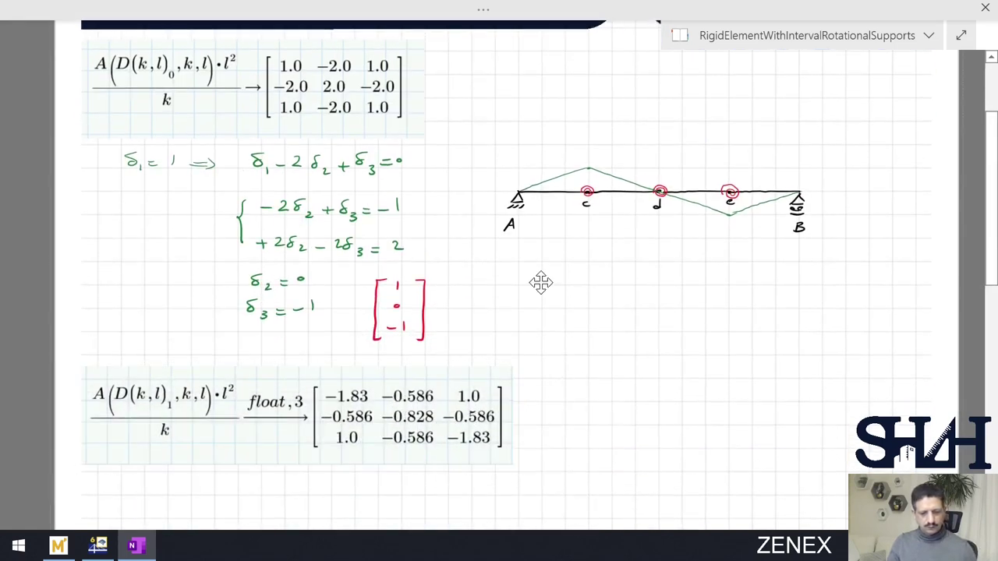
- Write the equation −1.83δ₁ − 0.586δ₂ + δ₃ = 0 in blue ink below the pasted matrix
left_click(478, 11)
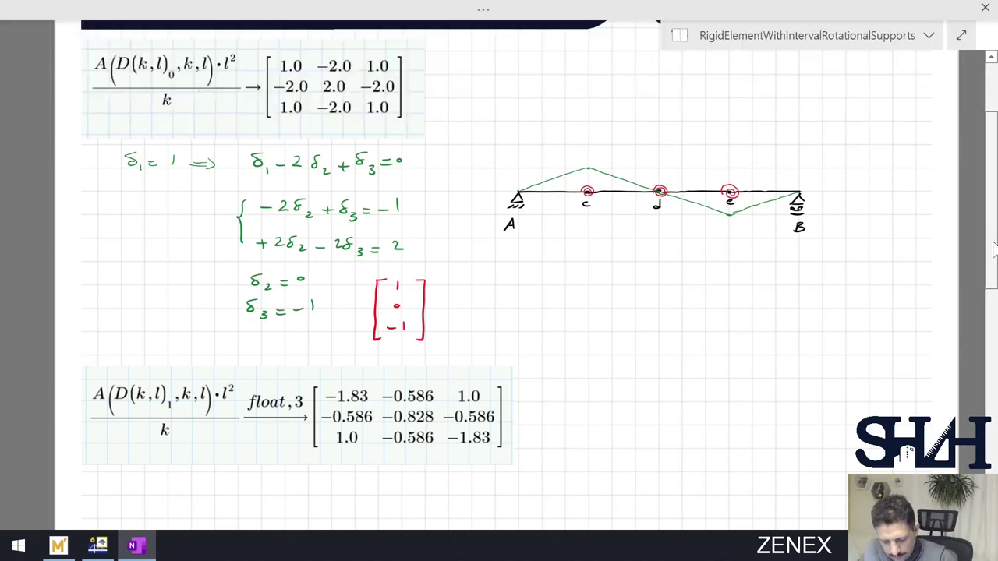
scroll(499, 312, "down", 4)
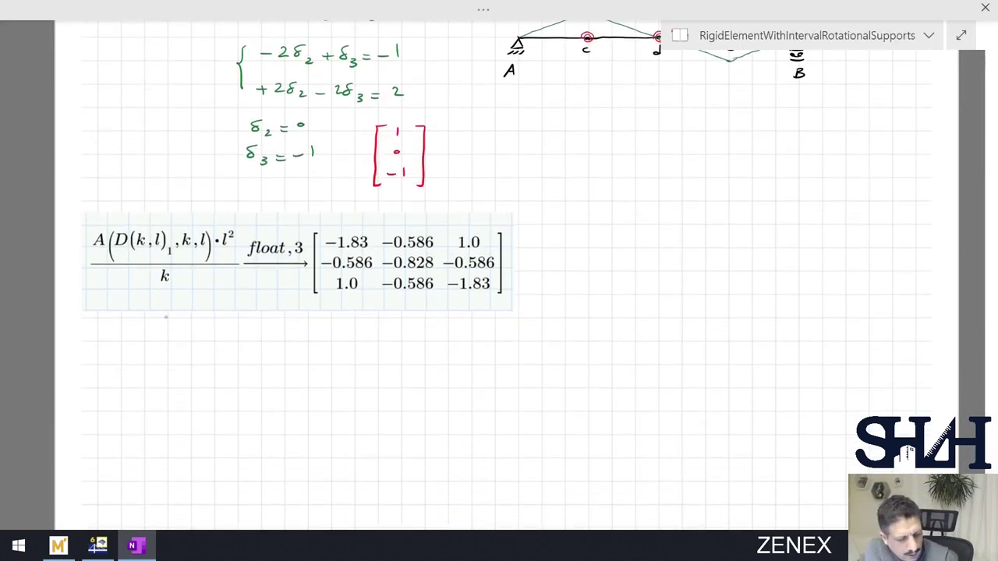
left_click_drag(123, 338, 191, 343)
left_click_drag(200, 346, 269, 340)
left_click(239, 339)
left_click_drag(295, 332, 290, 340)
mouse_move(321, 339)
left_mouse_down()
mouse_move(338, 347)
mouse_move(370, 340)
left_mouse_up()
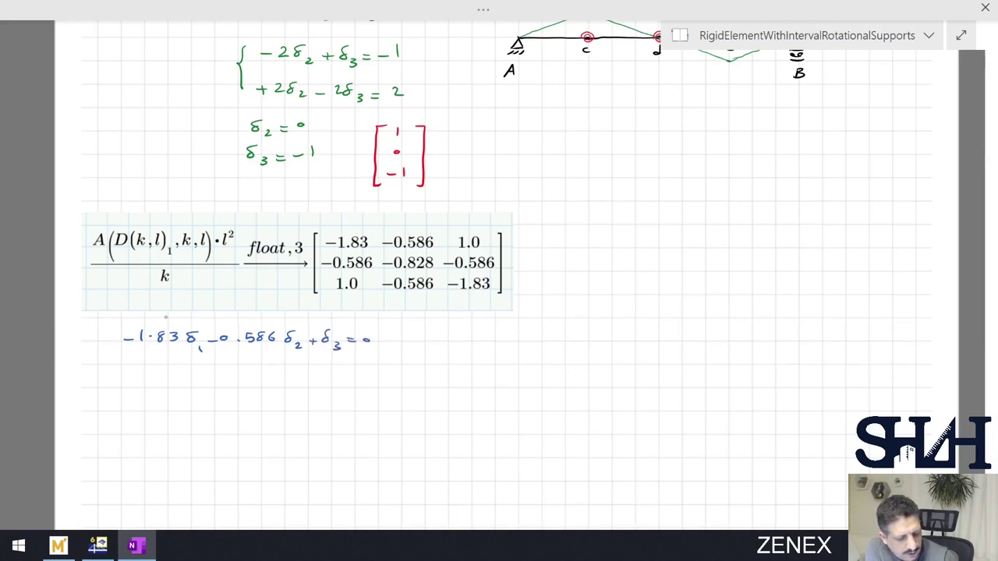
- Write the second equation −0.586δ₁ − 0.828δ₂ − 0.586δ₃ = 0 below the first one
left_click_drag(126, 369, 137, 369)
left_click_drag(148, 366, 157, 371)
mouse_move(177, 365)
left_mouse_down()
mouse_move(170, 374)
mouse_move(197, 372)
left_mouse_up()
mouse_move(212, 366)
left_mouse_down()
mouse_move(212, 379)
mouse_move(229, 375)
left_mouse_up()
left_click_drag(236, 367, 249, 372)
mouse_move(257, 366)
left_mouse_down()
mouse_move(293, 369)
mouse_move(319, 375)
left_mouse_up()
left_click_drag(324, 372, 363, 379)
left_click(333, 376)
mouse_move(374, 369)
left_mouse_down()
mouse_move(384, 386)
mouse_move(398, 375)
left_mouse_up()
left_click_drag(391, 378, 397, 378)
left_click_drag(404, 375, 404, 378)
- Write δ₁ = 1 below the two equations, followed by an implication arrow and an opening brace
left_click_drag(147, 399, 138, 412)
left_click_drag(151, 412, 168, 407)
left_click_drag(159, 411, 175, 415)
left_click_drag(189, 412, 207, 409)
mouse_move(204, 405)
left_mouse_down()
mouse_move(225, 417)
mouse_move(223, 448)
left_mouse_up()
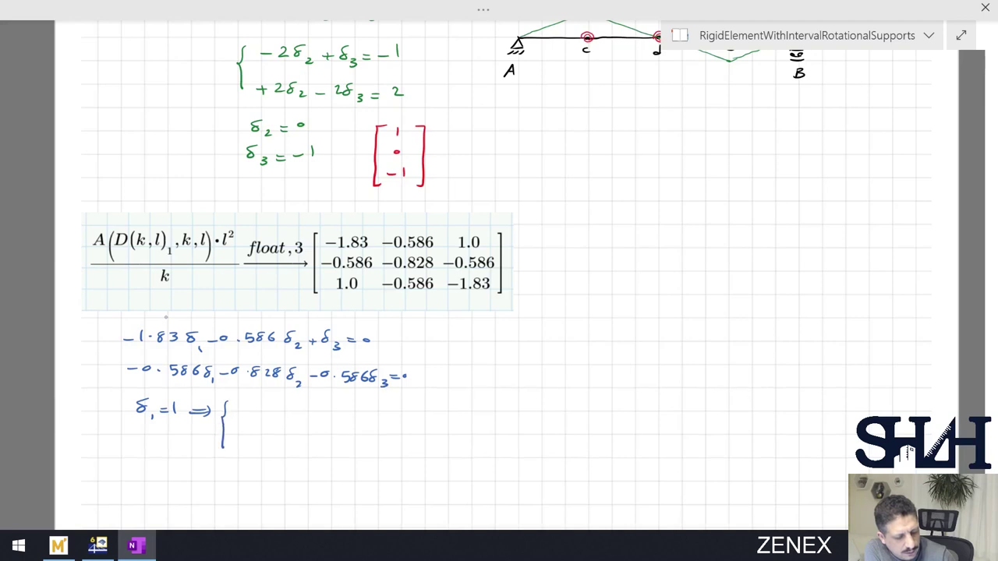
- Write the solutions δ₂ = −1.416 and δ₃ = 1 inside the brace
mouse_move(244, 402)
left_mouse_down()
mouse_move(236, 416)
mouse_move(247, 419)
left_mouse_up()
left_click_drag(265, 409, 271, 413)
mouse_move(237, 429)
left_mouse_down()
mouse_move(230, 441)
mouse_move(245, 449)
mouse_move(263, 441)
left_mouse_up()
left_click_drag(254, 444, 290, 413)
mouse_move(299, 405)
left_mouse_down()
mouse_move(297, 416)
mouse_move(326, 412)
left_mouse_up()
left_click_drag(330, 407, 337, 414)
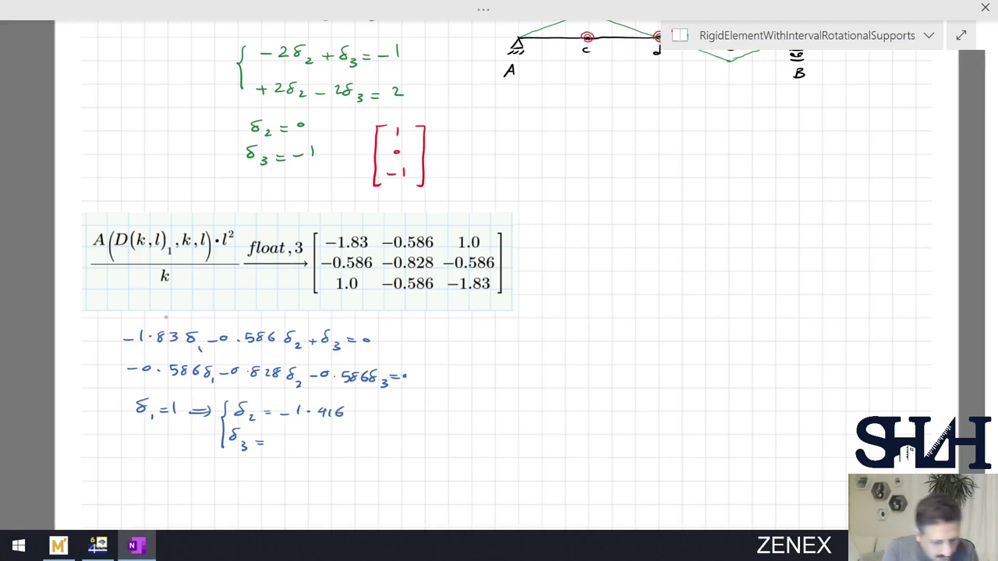
left_click_drag(283, 437, 284, 446)
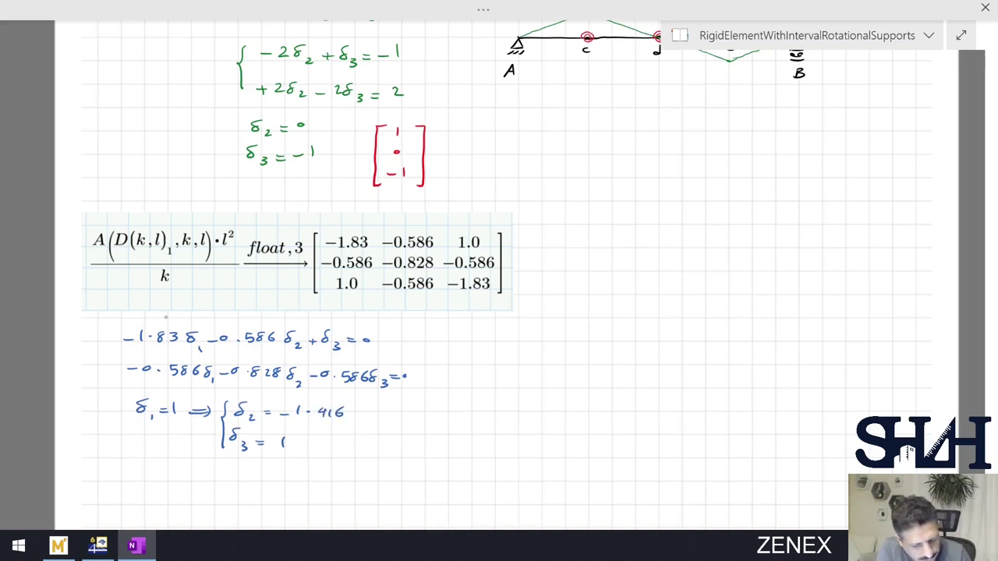
- Write the bracketed mode shape vector [1, −1.416, 1] in green ink beside the solutions
left_click(485, 11)
left_click(241, 95)
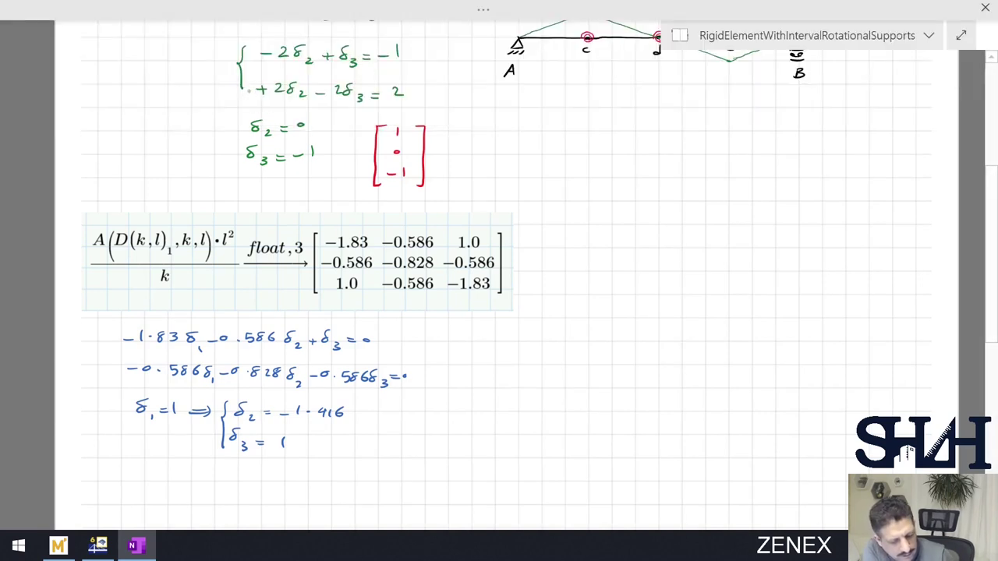
left_click_drag(440, 367, 429, 441)
mouse_move(450, 371)
left_mouse_down()
mouse_move(446, 400)
mouse_move(489, 403)
mouse_move(449, 430)
left_mouse_up()
left_click_drag(494, 371, 483, 442)
- Write a division slash and 1.416 beside the green vector, undoing and redrawing the misplaced slash
mouse_move(509, 403)
left_mouse_down()
mouse_move(520, 390)
mouse_move(507, 422)
left_mouse_up()
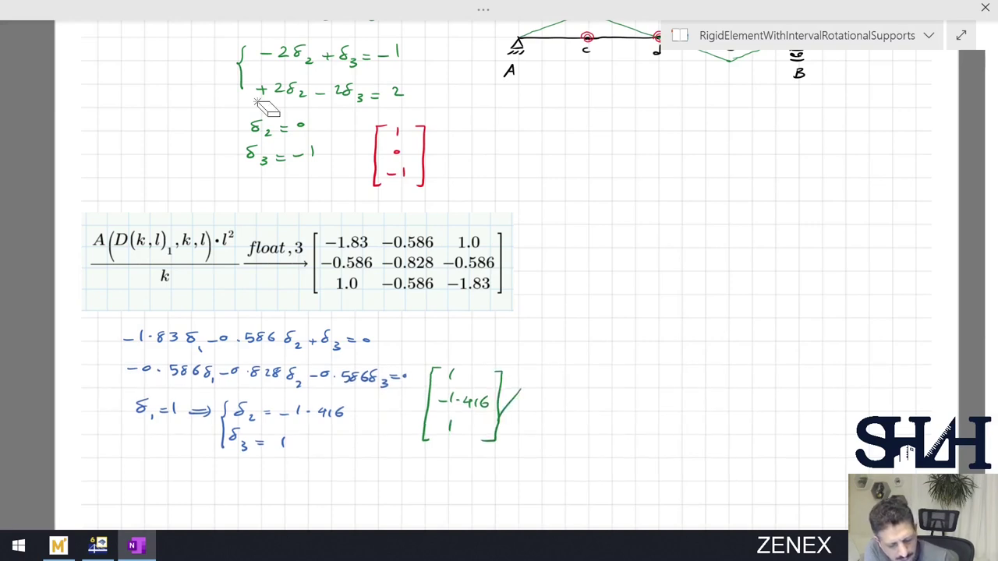
key("ctrl+z")
key("ctrl+z")
mouse_move(525, 385)
left_mouse_down()
mouse_move(512, 417)
mouse_move(552, 419)
left_mouse_up()
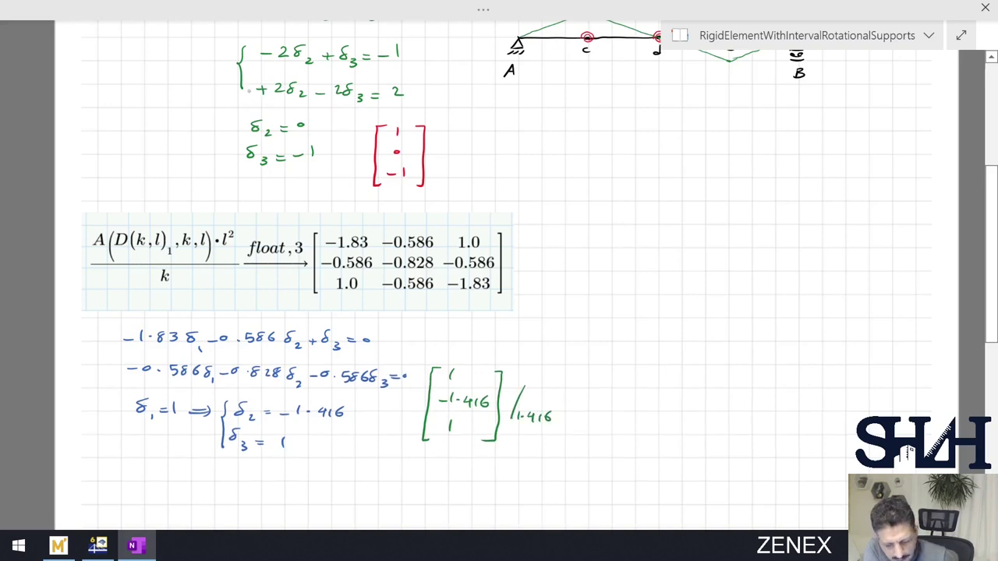
scroll(993, 349, "down", 1)
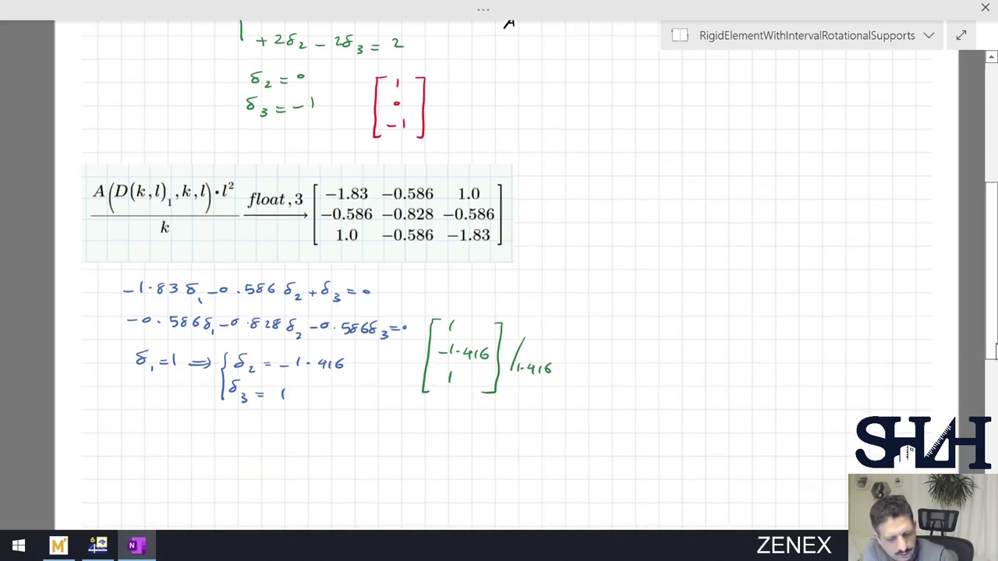
- Write the normalized mode shape vector [0.706, −1, 0.706] in square brackets in black ink below the green vector
left_click(482, 11)
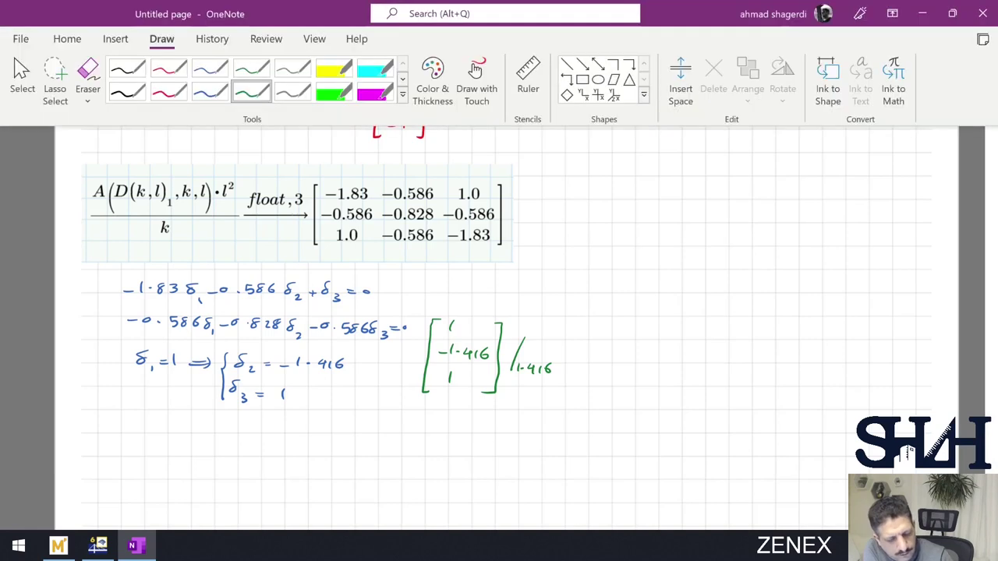
left_click(125, 93)
mouse_move(428, 419)
left_mouse_down()
mouse_move(422, 466)
mouse_move(432, 476)
left_mouse_up()
left_click(446, 428)
mouse_move(440, 422)
left_mouse_down()
mouse_move(458, 431)
mouse_move(481, 426)
mouse_move(449, 449)
left_mouse_up()
left_click_drag(440, 461, 480, 466)
left_click(446, 466)
left_click_drag(494, 417, 500, 476)
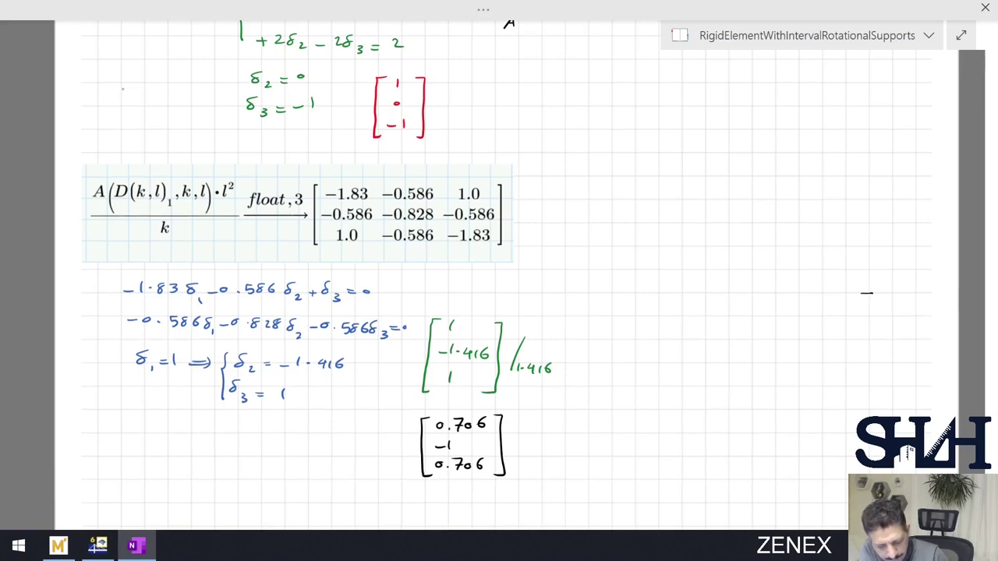
- Sketch a black beam with end supports and three interior nodes beside the equations, and circle the nodes in red as rotational springs
mouse_move(862, 293)
left_mouse_down()
mouse_move(590, 294)
mouse_move(592, 303)
left_mouse_up()
left_click_drag(870, 294, 867, 309)
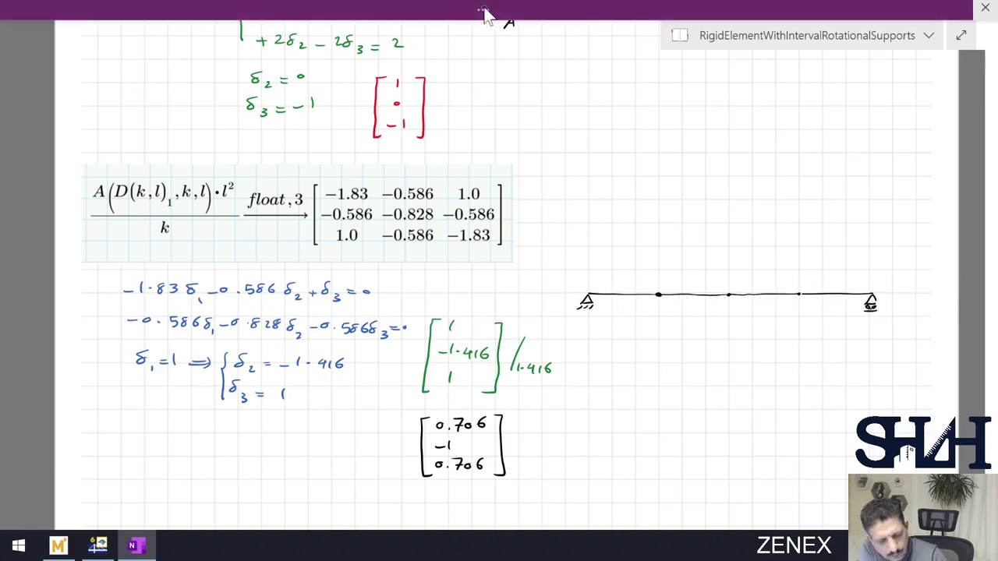
left_click(506, 15)
left_click(170, 93)
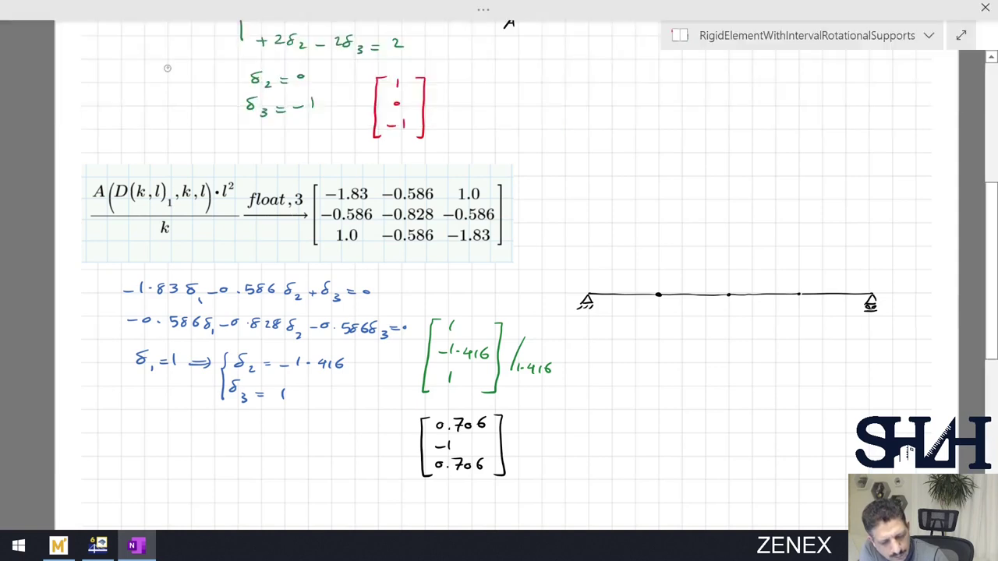
left_click(660, 294)
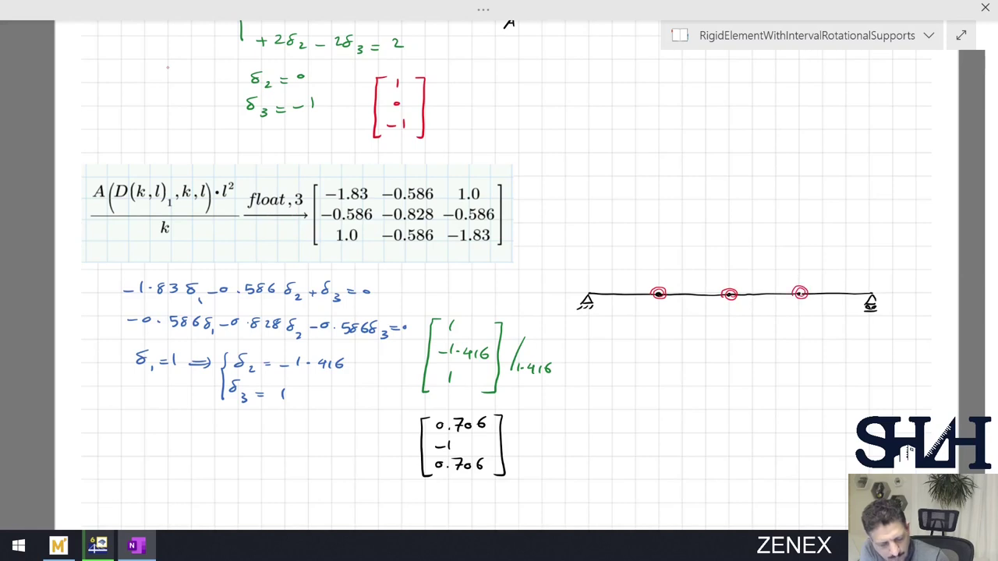
- Label the beam's end supports A and B and its interior springs c, d and e in black, undoing the B misplaced at the first spring
left_click(484, 11)
left_click(128, 71)
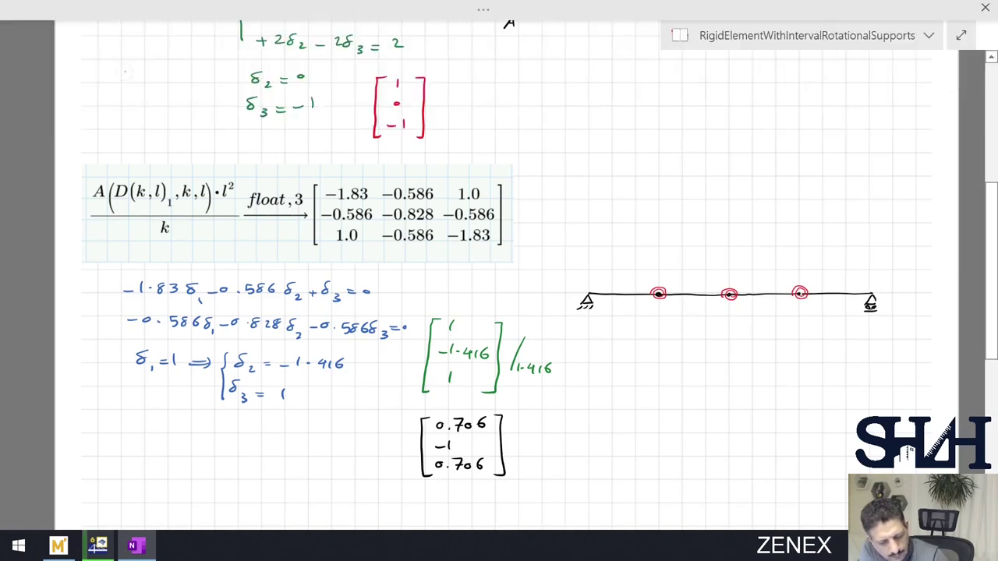
left_click_drag(573, 327, 582, 328)
left_click_drag(657, 311, 659, 306)
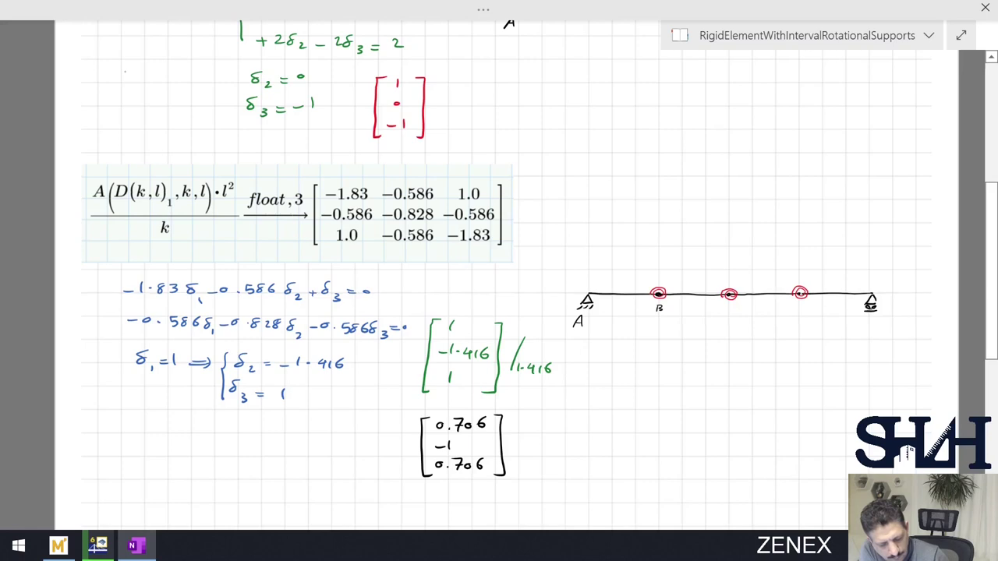
key("ctrl+z")
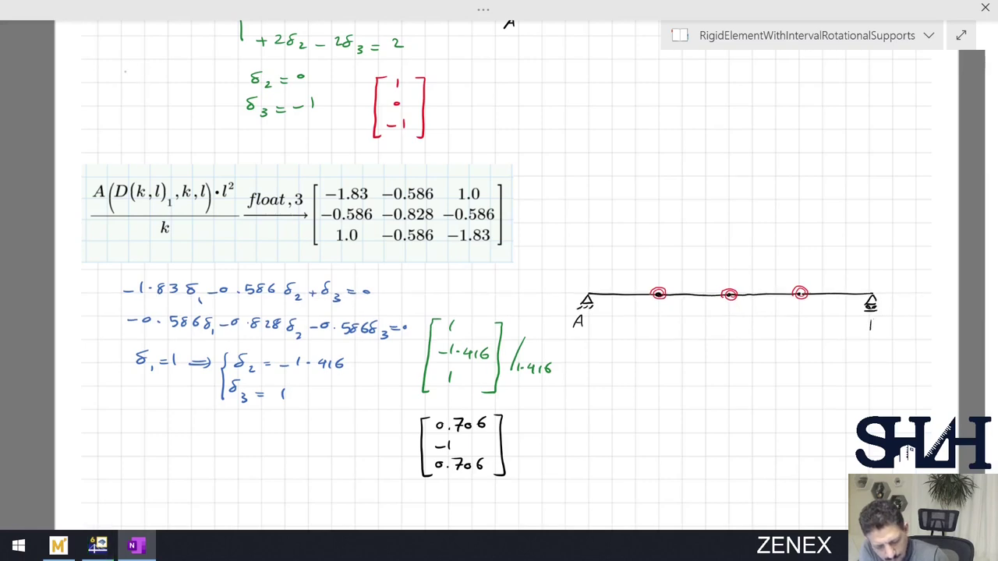
left_click_drag(871, 318, 870, 335)
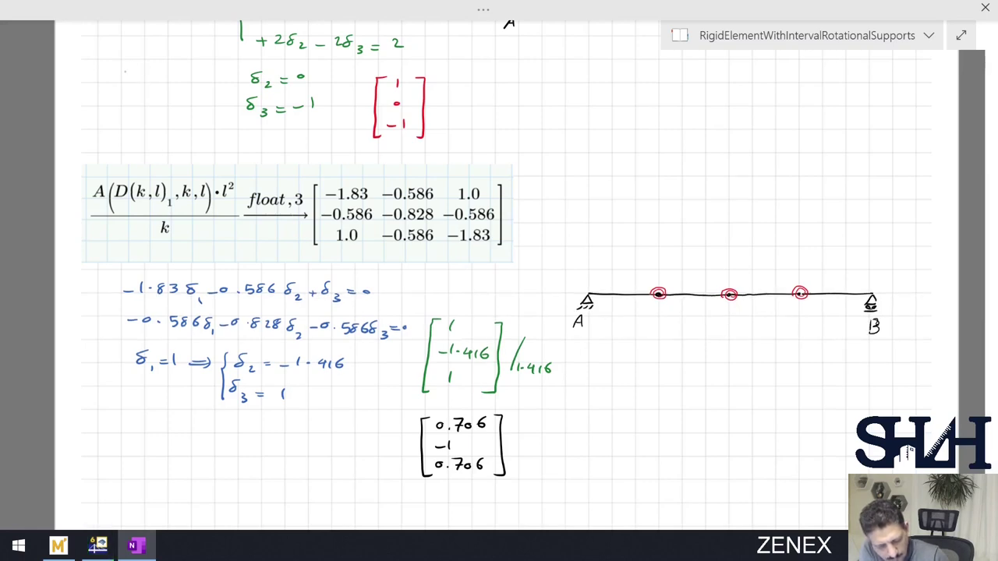
left_click_drag(663, 306, 659, 311)
left_click_drag(728, 304, 724, 312)
left_click_drag(796, 308, 803, 313)
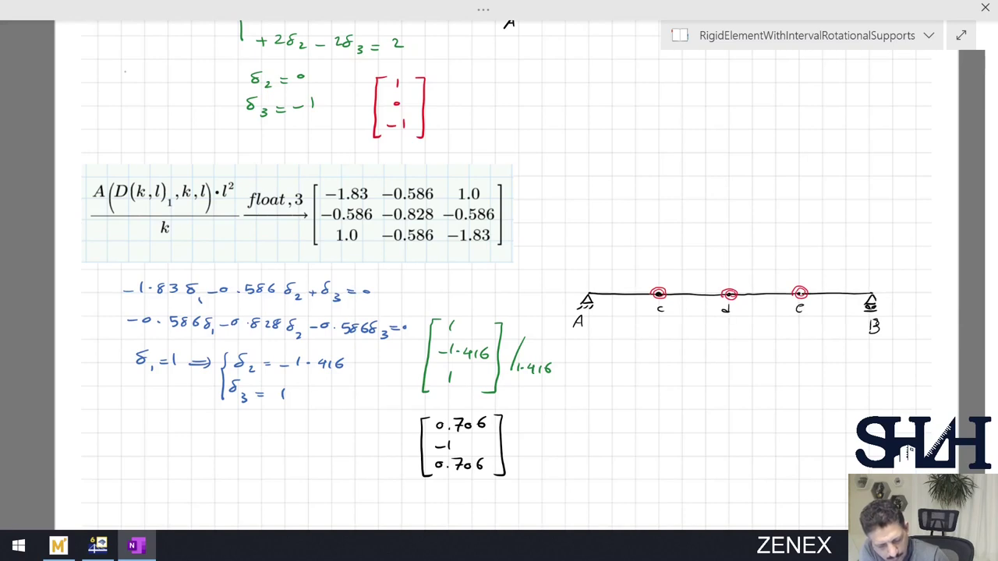
- Draw green dashed displacement offsets upward at springs c and e and downward at spring d
mouse_move(491, 11)
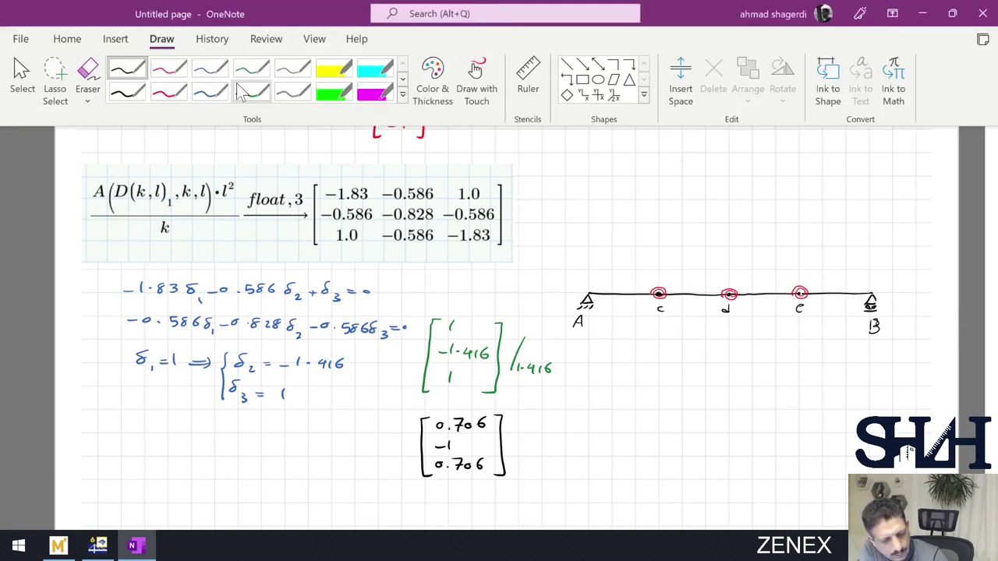
left_click(251, 71)
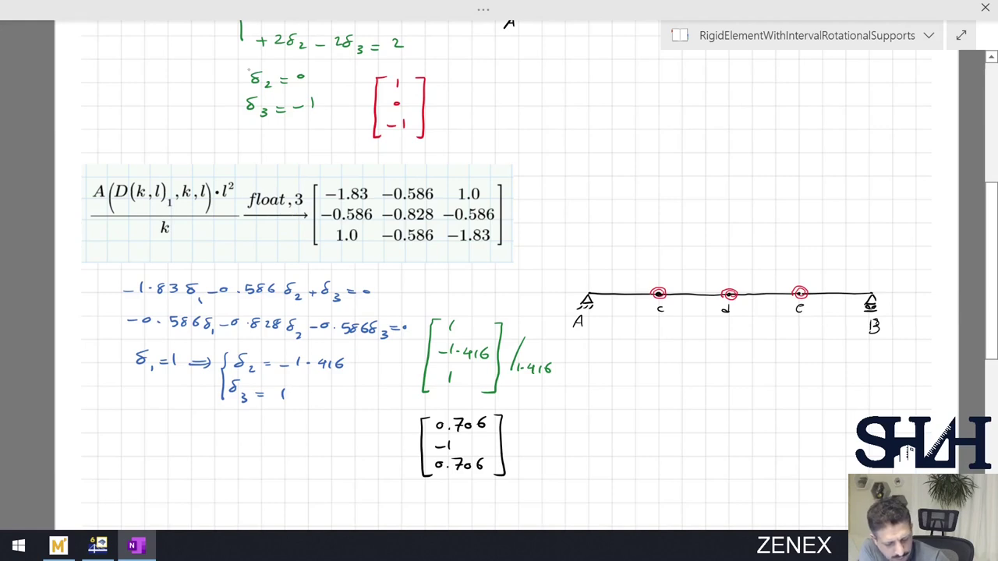
left_click_drag(799, 271, 799, 281)
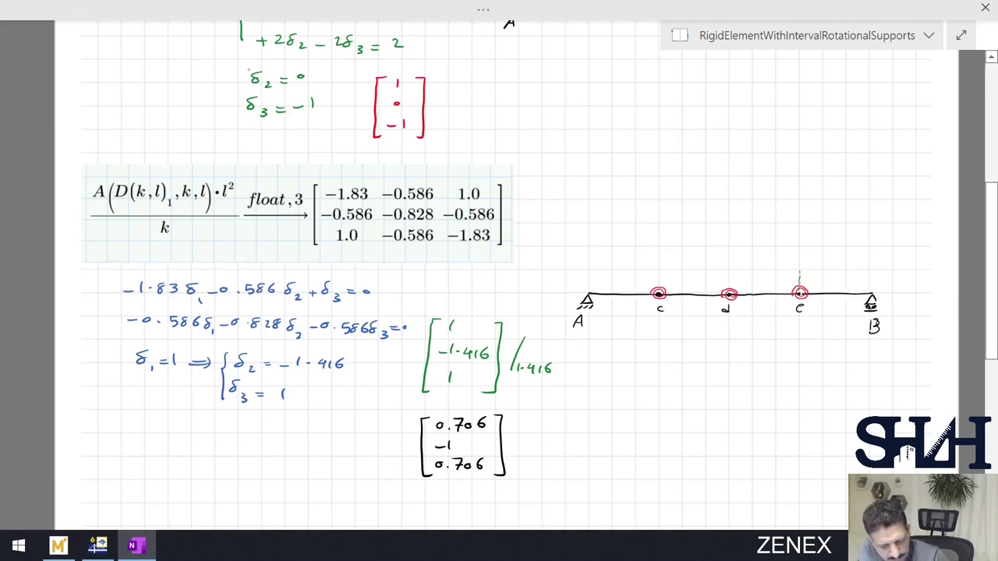
left_click_drag(658, 272, 658, 282)
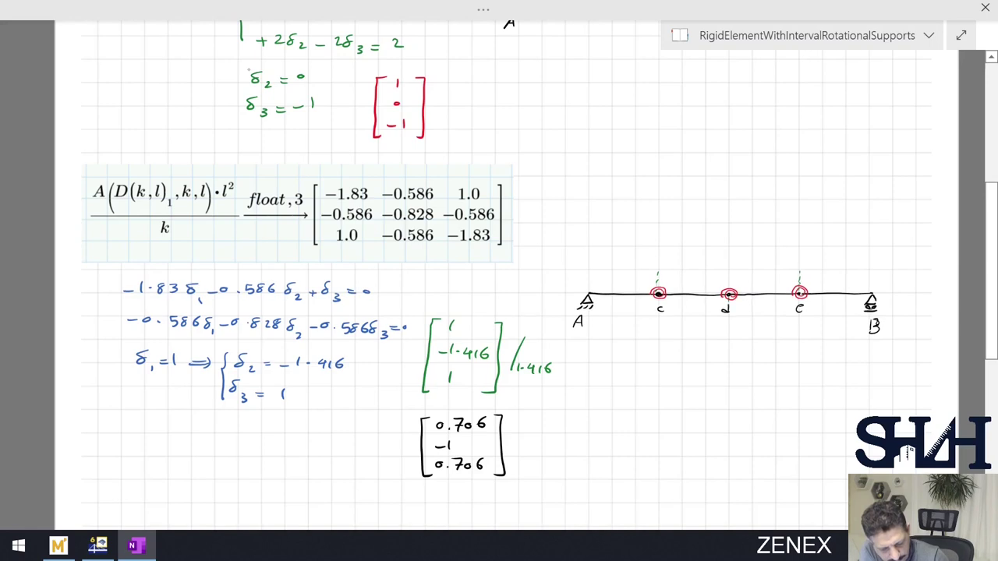
left_click_drag(729, 306, 729, 328)
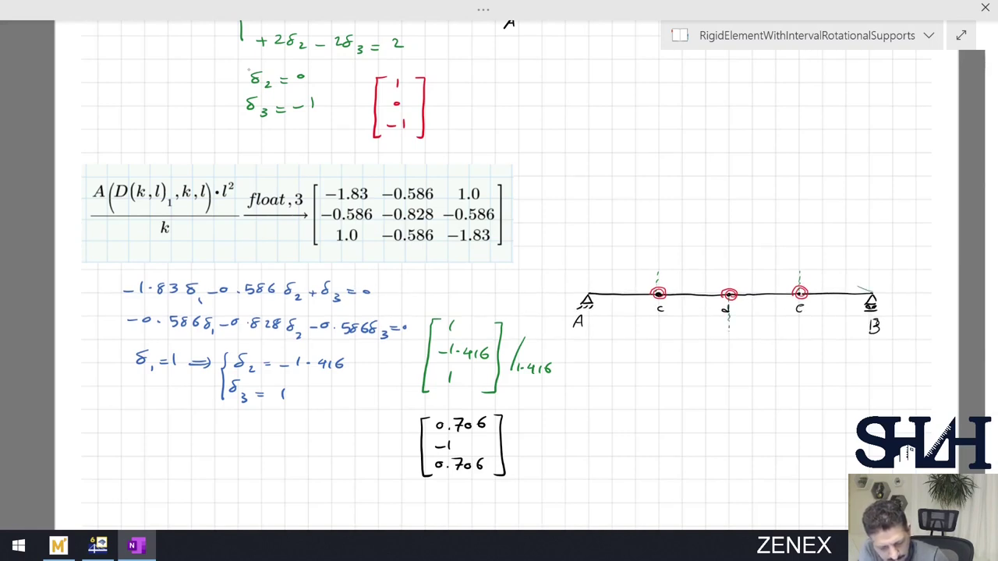
- Connect the supports and the offset ends with green lines to form the third buckling mode shape
mouse_move(872, 293)
left_mouse_down()
mouse_move(833, 282)
mouse_move(800, 289)
left_mouse_up()
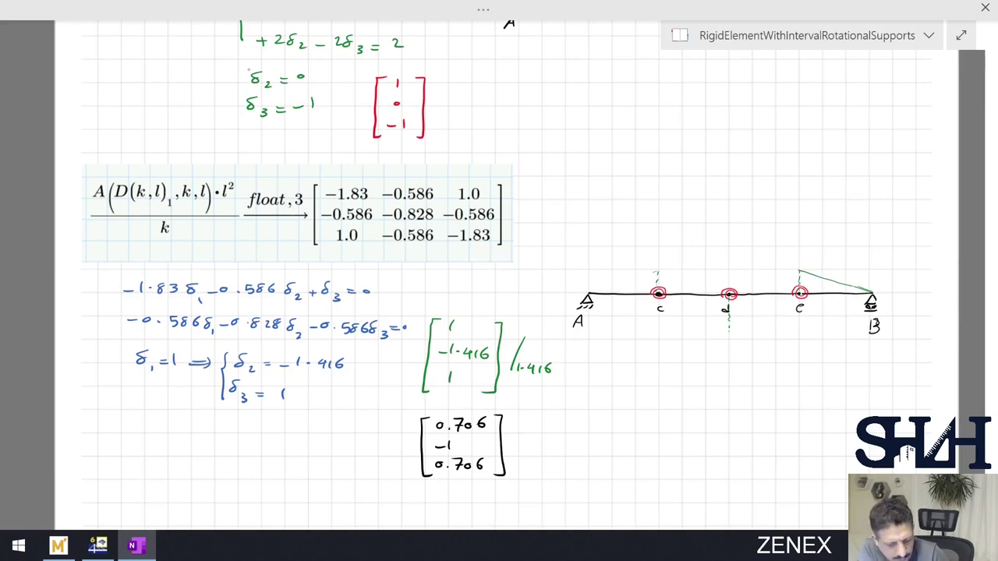
left_click_drag(658, 271, 590, 294)
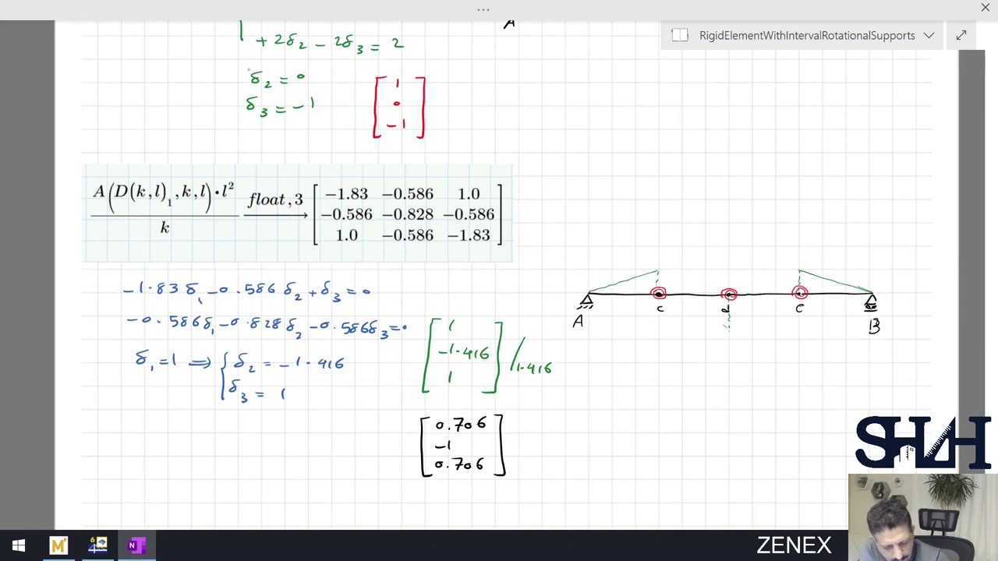
left_click_drag(728, 328, 658, 271)
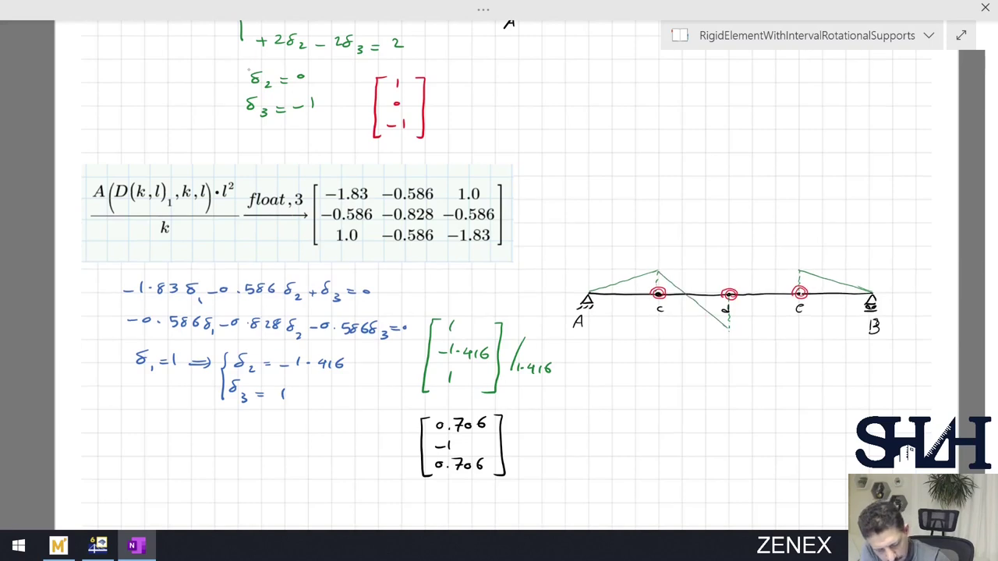
left_click_drag(799, 273, 729, 327)
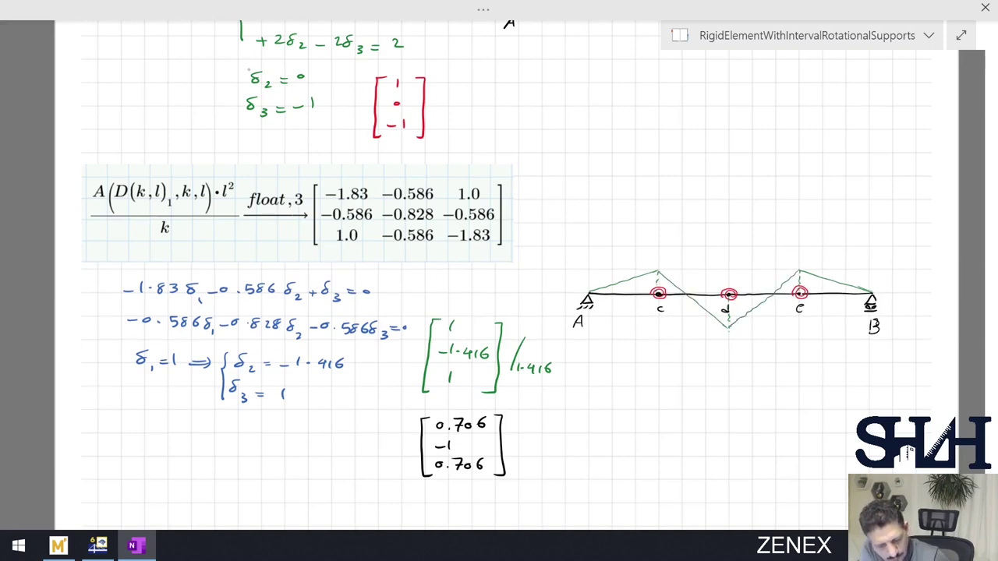
- Annotate the mode shape offsets with small arrows and the values 0.706 at c, 0.706 at e and 1 at d
left_click(617, 248)
left_click_drag(613, 242, 627, 249)
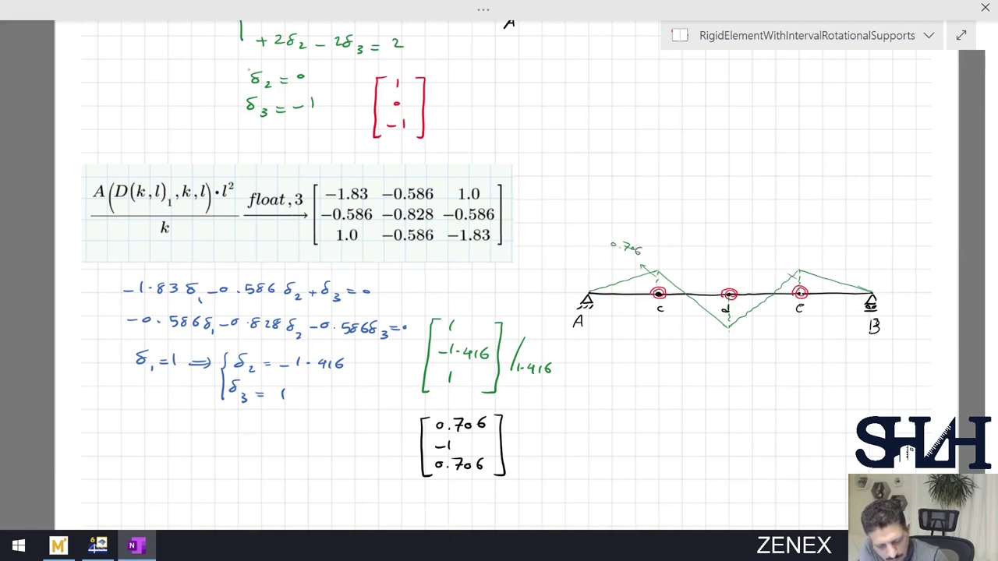
left_click_drag(791, 275, 758, 253)
left_click_drag(762, 249, 744, 242)
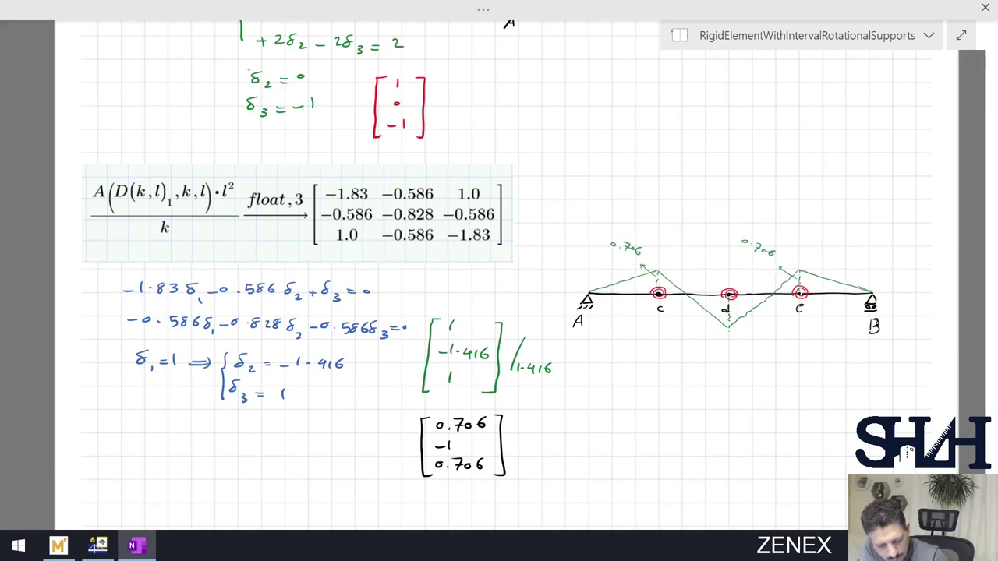
left_click_drag(742, 328, 747, 326)
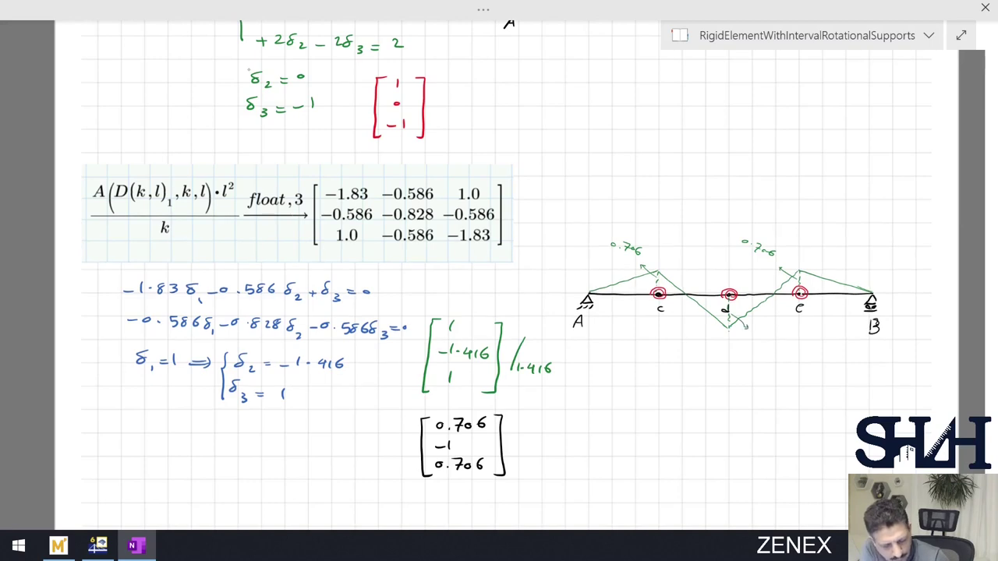
scroll(499, 273, "down", 5)
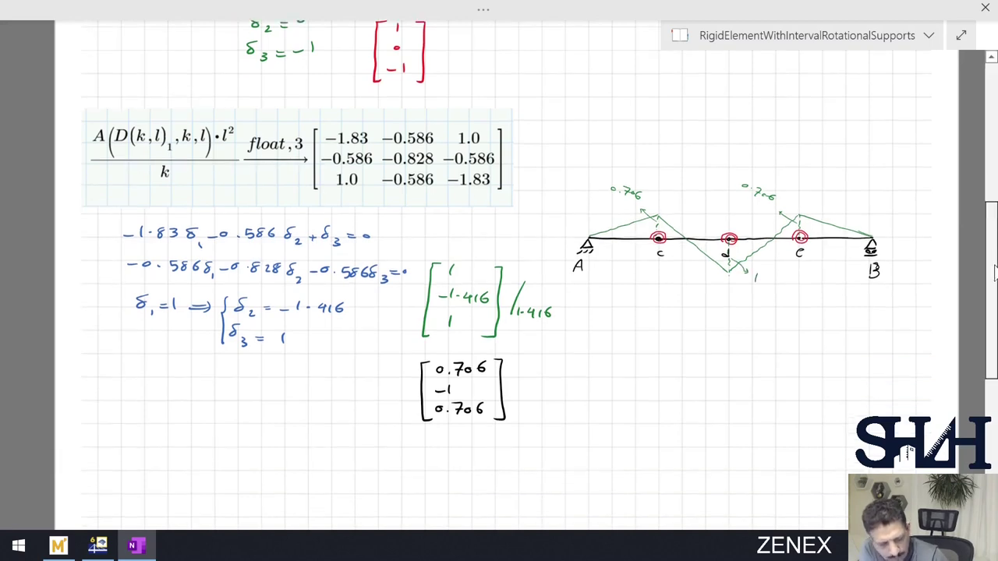
- Write the given data K = 2000 kN·m/rad, L = 2 m in red ink in the blank area below the normalized vector
scroll(164, 92, "down", 3)
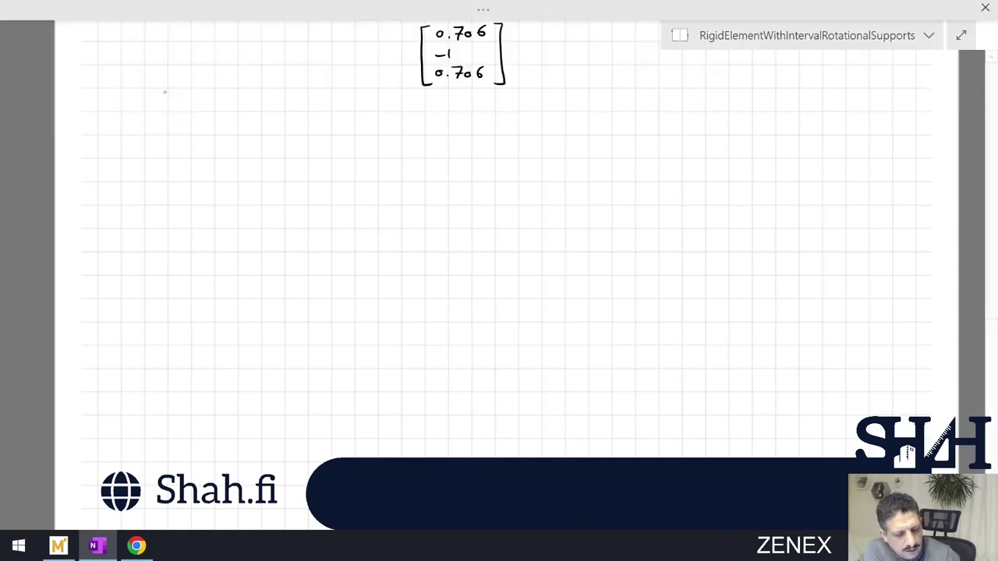
mouse_move(144, 121)
left_mouse_down()
mouse_move(142, 135)
mouse_move(152, 135)
left_mouse_up()
left_click_drag(157, 128, 165, 128)
left_click_drag(156, 133, 227, 133)
left_click_drag(229, 133, 263, 133)
left_click_drag(231, 141, 258, 148)
left_click_drag(279, 134, 326, 129)
left_click_drag(317, 134, 326, 134)
left_click_drag(334, 125, 361, 133)
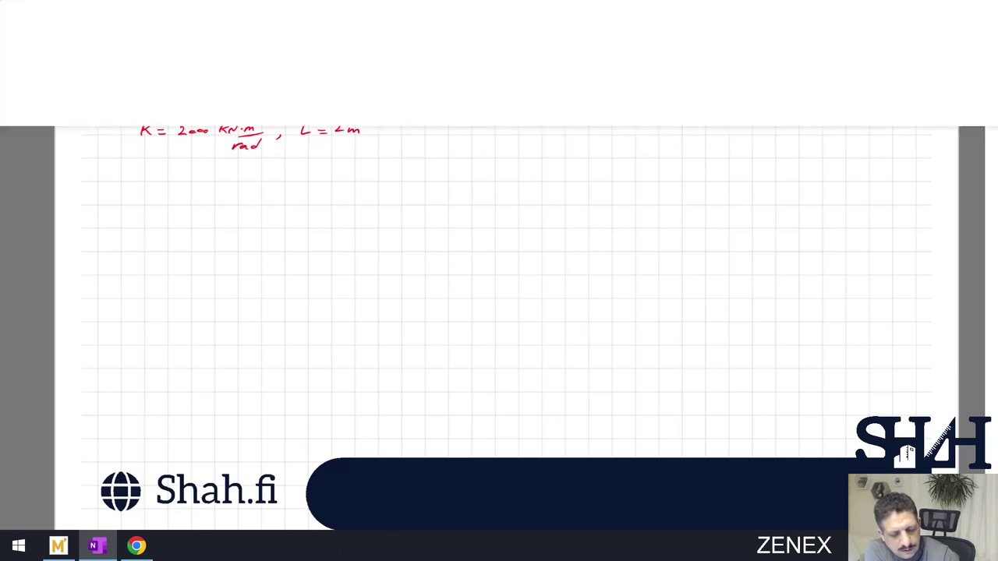
- Write the first critical load formula Pcr1 = 0.5858 K/L in black ink below the given data
mouse_move(134, 184)
left_mouse_down()
mouse_move(136, 202)
mouse_move(228, 190)
mouse_move(281, 196)
left_mouse_up()
left_click(209, 195)
mouse_move(271, 202)
left_mouse_down()
mouse_move(276, 211)
mouse_move(308, 195)
left_mouse_up()
- Substitute the given data into the Pcr1 formula by writing 0.5858 × (2000 kN·m/rad) / (2 m)
left_click_drag(300, 199, 322, 191)
left_click(330, 196)
left_click_drag(347, 189, 338, 198)
mouse_move(353, 190)
left_mouse_down()
mouse_move(348, 198)
mouse_move(390, 198)
left_mouse_up()
mouse_move(389, 191)
left_mouse_down()
mouse_move(383, 198)
mouse_move(449, 190)
left_mouse_up()
mouse_move(455, 181)
left_mouse_down()
mouse_move(451, 189)
mouse_move(465, 181)
mouse_move(486, 190)
left_mouse_up()
left_click(470, 185)
left_click_drag(460, 195, 476, 199)
left_click_drag(478, 199, 486, 194)
mouse_move(405, 207)
left_mouse_down()
mouse_move(489, 205)
mouse_move(429, 220)
mouse_move(449, 220)
mouse_move(503, 202)
left_mouse_up()
- Complete the Pcr1 line with the result = 585.8 kN
left_click_drag(495, 208, 515, 201)
left_click_drag(518, 191, 539, 201)
left_click_drag(541, 192, 583, 199)
left_click(552, 199)
mouse_move(592, 191)
left_mouse_down()
mouse_move(593, 199)
mouse_move(611, 192)
left_mouse_up()
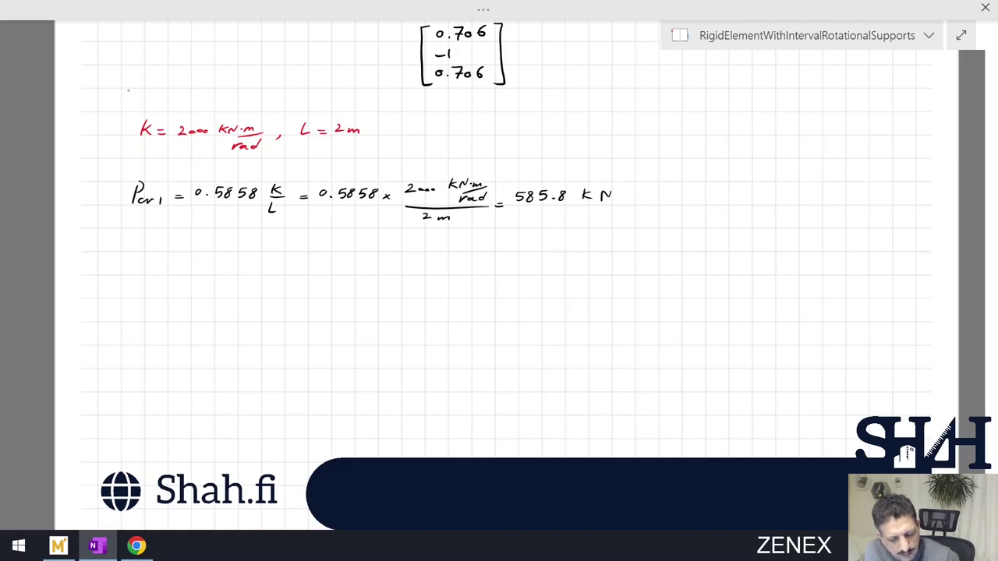
- Write the second critical load as Pcr2 = 2 K/L = 2000 kN below the Pcr1 line
mouse_move(124, 240)
left_mouse_down()
mouse_move(125, 257)
mouse_move(127, 248)
left_mouse_up()
left_click_drag(136, 251, 148, 251)
left_click_drag(149, 253, 173, 251)
left_click_drag(164, 255, 216, 250)
left_click_drag(222, 243, 231, 254)
mouse_move(216, 257)
left_mouse_down()
mouse_move(223, 268)
mouse_move(250, 250)
left_mouse_up()
left_click_drag(242, 255, 274, 255)
left_click_drag(278, 249, 290, 252)
left_click_drag(294, 249, 310, 253)
left_click_drag(319, 243, 320, 253)
left_click_drag(333, 248, 336, 245)
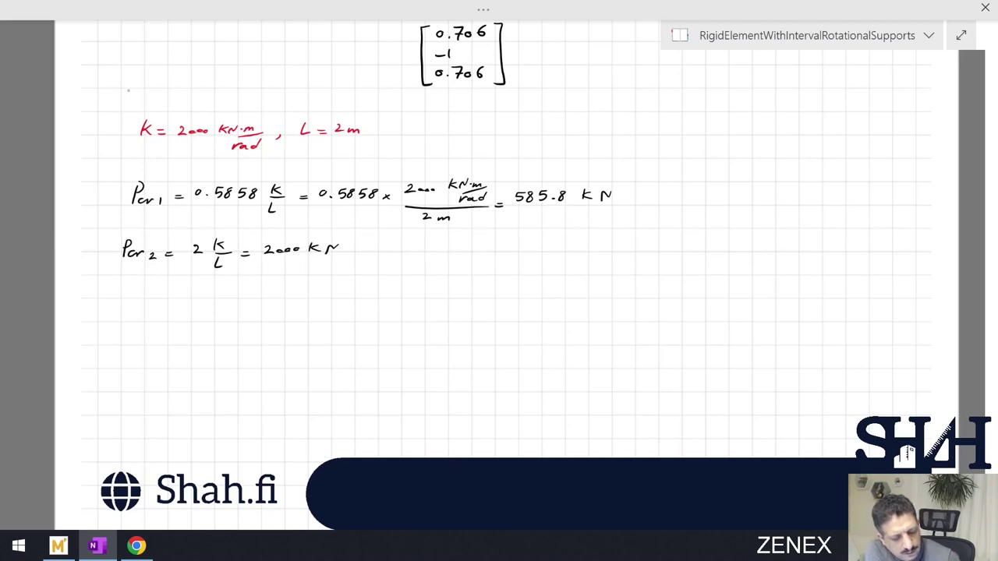
- Write the third critical load as Pcr3 = 3.4142 K/L = 3414 kN below the Pcr2 line
mouse_move(123, 290)
left_mouse_down()
mouse_move(123, 308)
mouse_move(130, 297)
left_mouse_up()
left_click_drag(136, 301, 142, 303)
mouse_move(144, 304)
left_mouse_down()
mouse_move(148, 312)
mouse_move(162, 299)
left_mouse_up()
left_click_drag(155, 304, 162, 304)
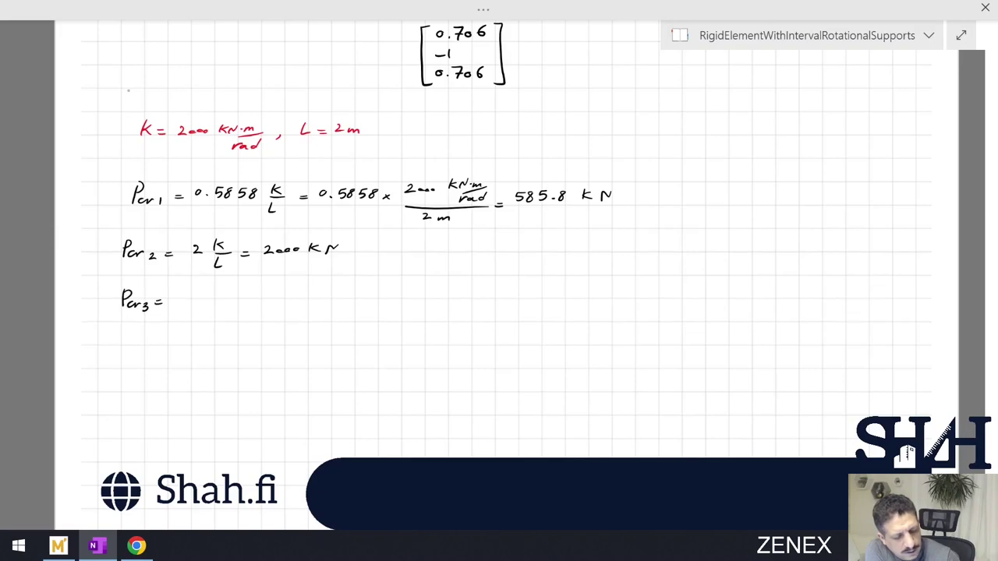
left_click_drag(222, 297, 245, 301)
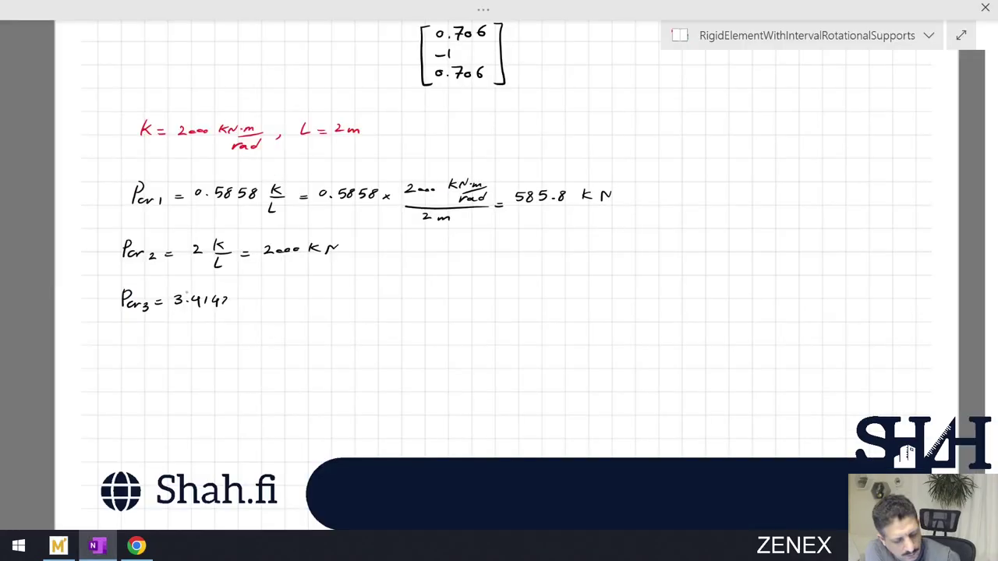
left_click_drag(253, 294, 256, 306)
mouse_move(247, 309)
left_mouse_down()
mouse_move(252, 317)
mouse_move(278, 299)
left_mouse_up()
left_click_drag(270, 303, 314, 301)
left_click_drag(310, 295, 310, 305)
mouse_move(319, 295)
left_mouse_down()
mouse_move(318, 303)
mouse_move(340, 301)
left_mouse_up()
mouse_move(337, 296)
left_mouse_down()
mouse_move(336, 306)
mouse_move(352, 303)
left_mouse_up()
mouse_move(359, 291)
left_mouse_down()
mouse_move(359, 303)
mouse_move(381, 296)
left_mouse_up()
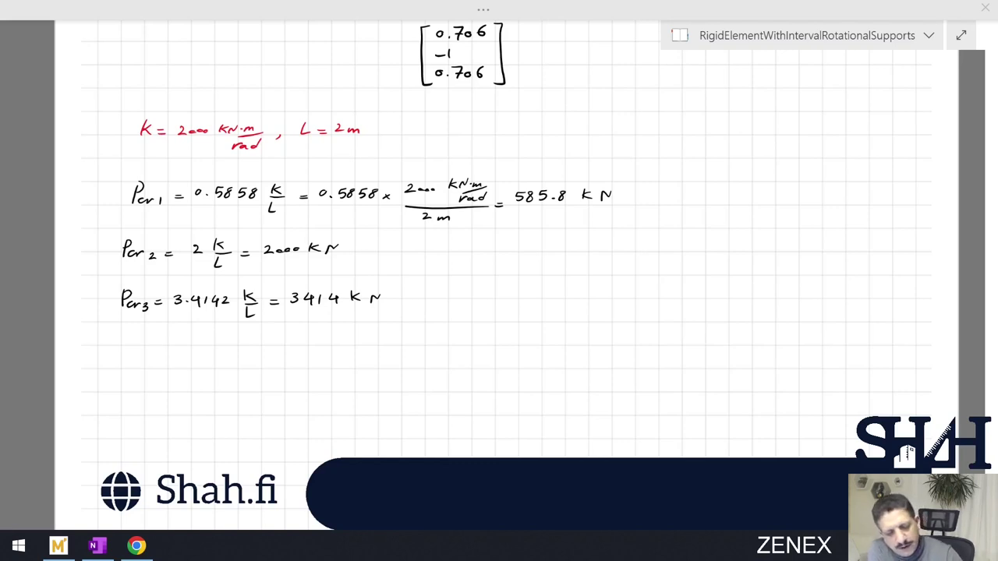
- Sketch a red beam with end supports and three circled rotational springs beside the Pcr3 line
left_click(484, 9)
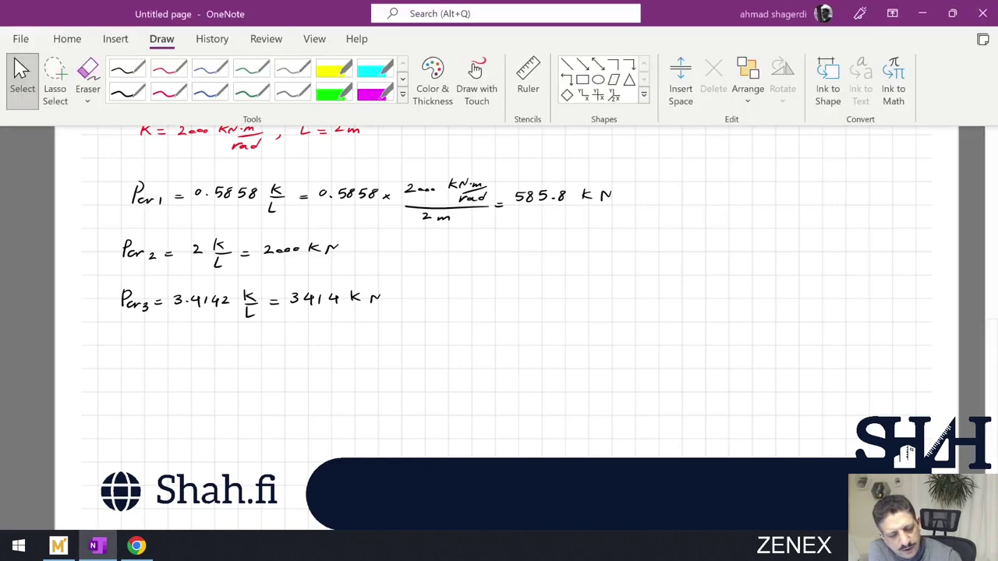
left_click(170, 88)
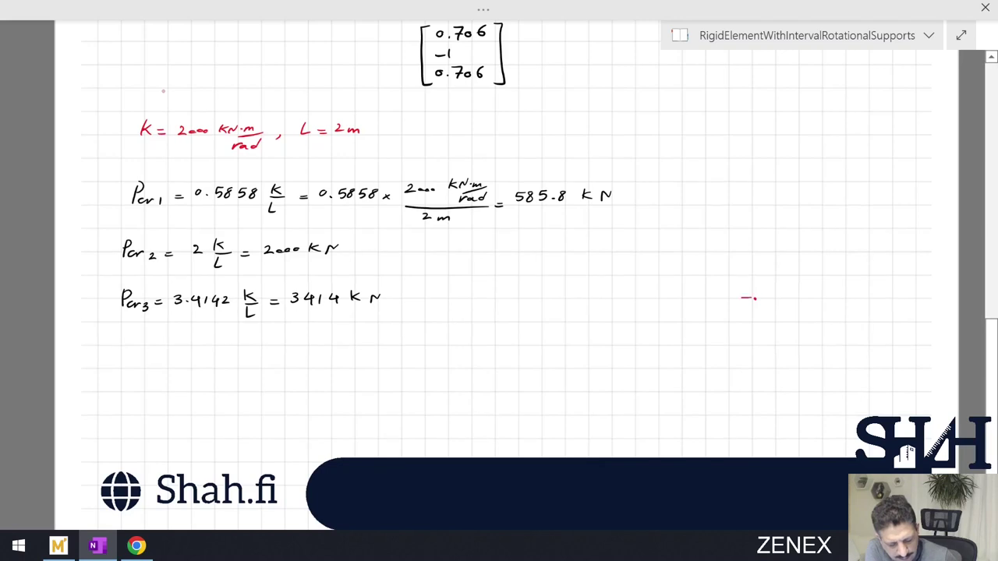
left_click_drag(742, 297, 471, 301)
left_click_drag(462, 313, 472, 319)
left_click_drag(747, 309, 757, 315)
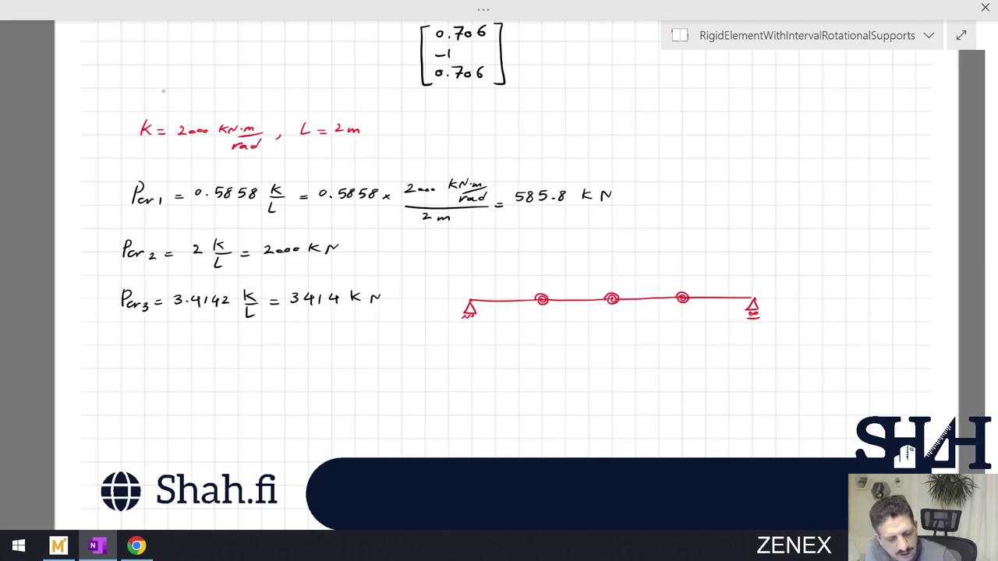
- Draw four green dimension arrows below the red beam, one per segment, and label each with L
left_click(482, 10)
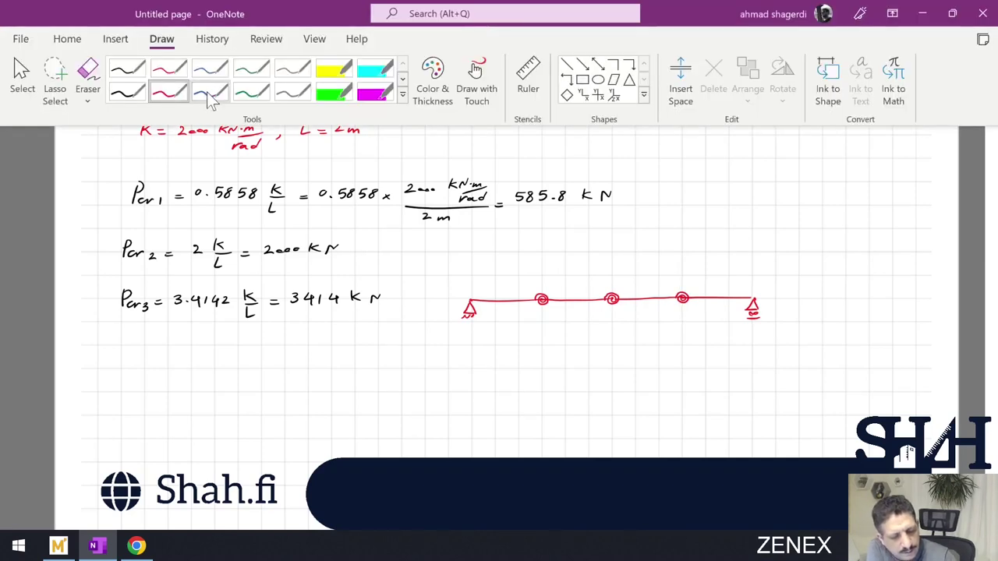
left_click(243, 92)
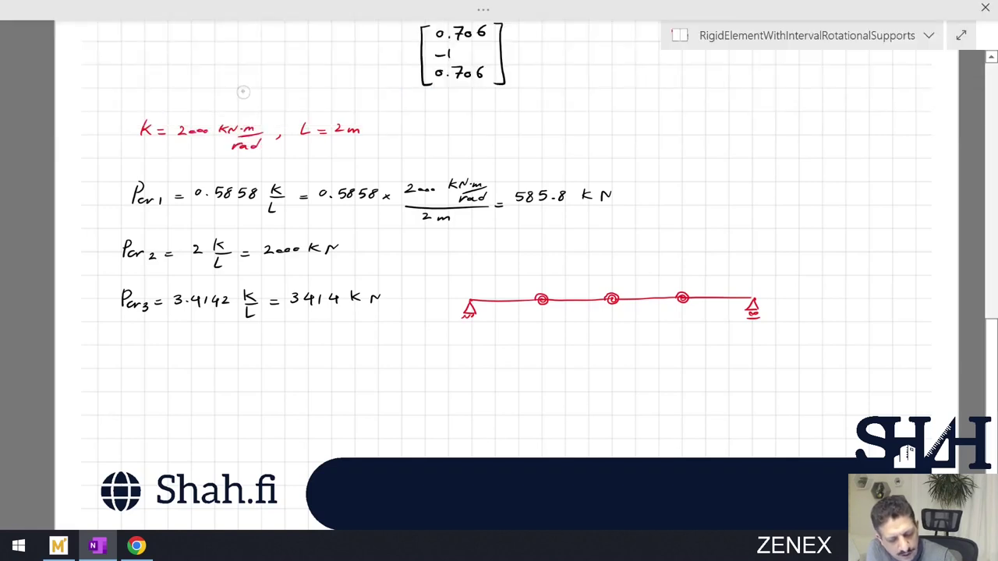
left_click_drag(537, 346, 471, 345)
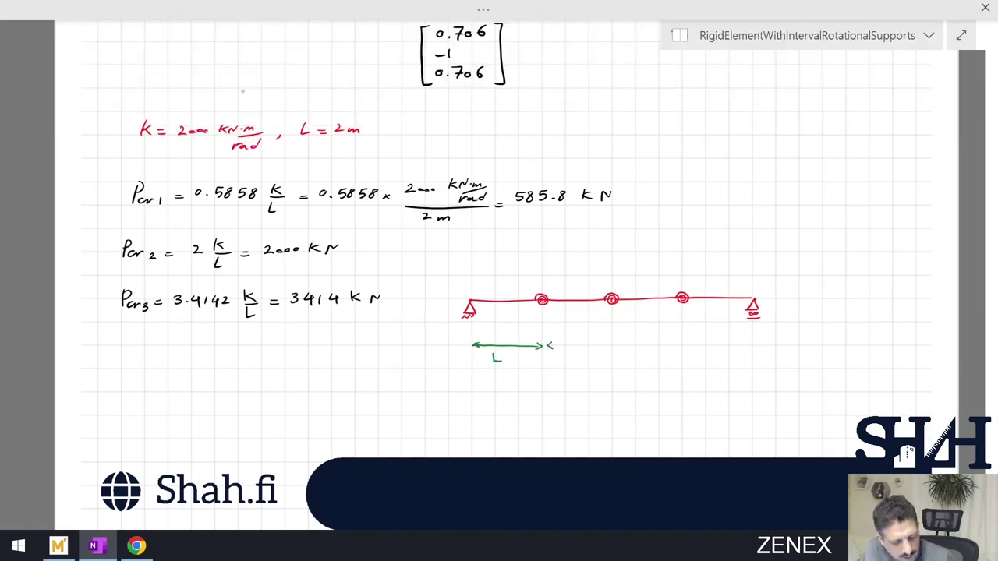
mouse_move(580, 363)
left_mouse_down()
mouse_move(620, 347)
mouse_move(681, 345)
mouse_move(648, 365)
left_mouse_up()
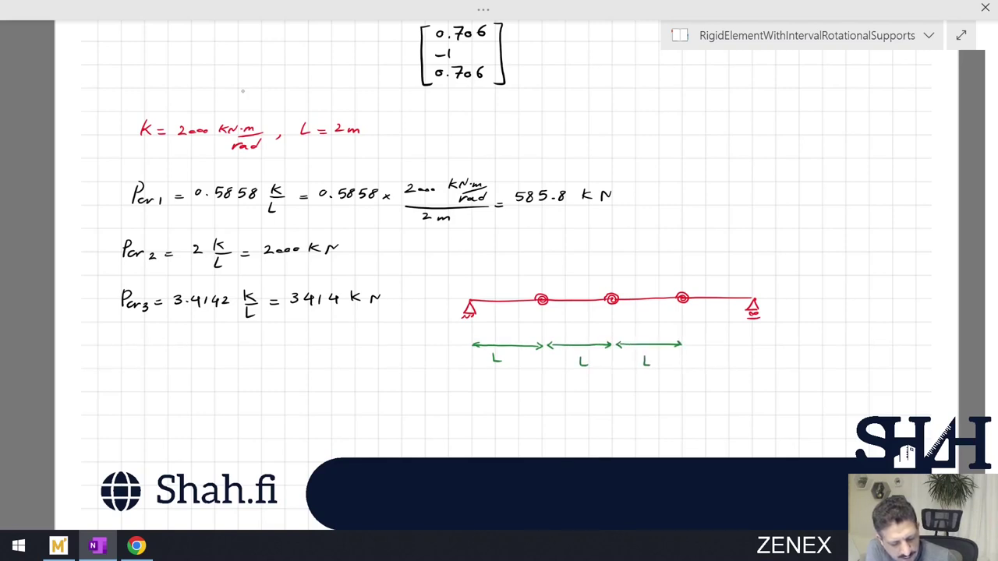
left_click_drag(691, 341, 691, 349)
mouse_move(687, 344)
left_mouse_down()
mouse_move(739, 344)
mouse_move(728, 364)
left_mouse_up()
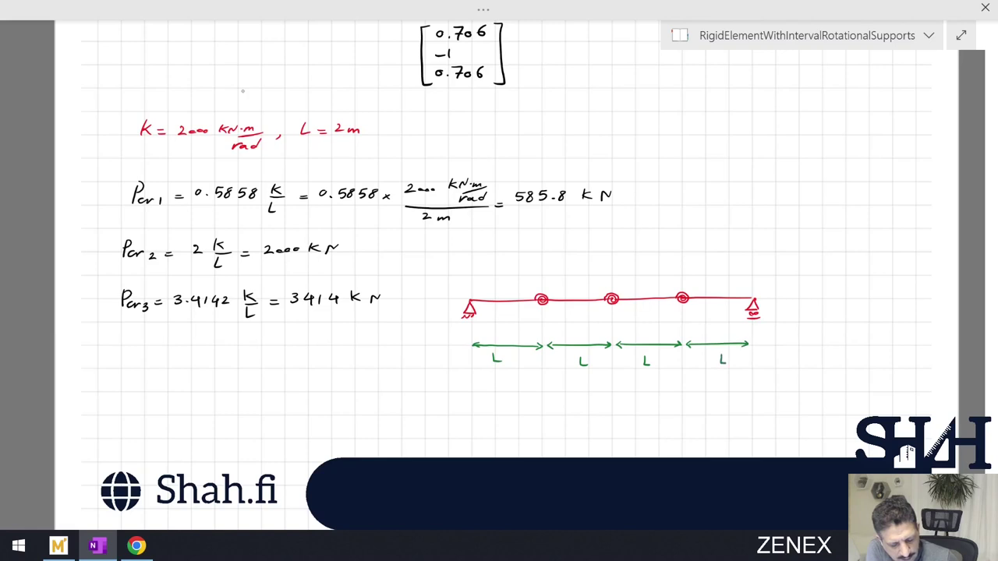
- Label the beam's end supports A and B and its three spring joints c, d and e in green
left_click_drag(454, 321, 457, 331)
left_click_drag(450, 326, 456, 326)
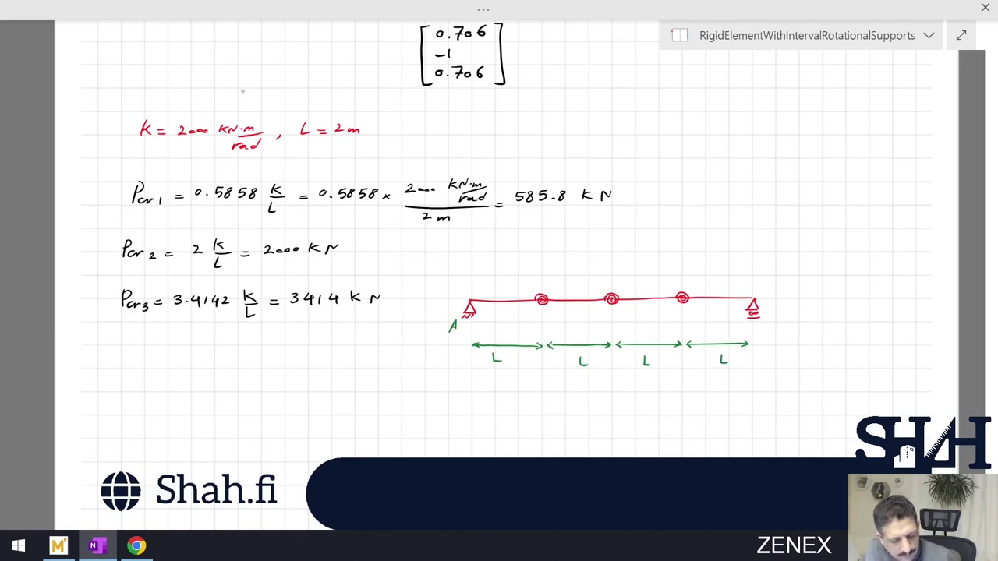
left_click_drag(538, 313, 537, 317)
left_click_drag(682, 309, 677, 314)
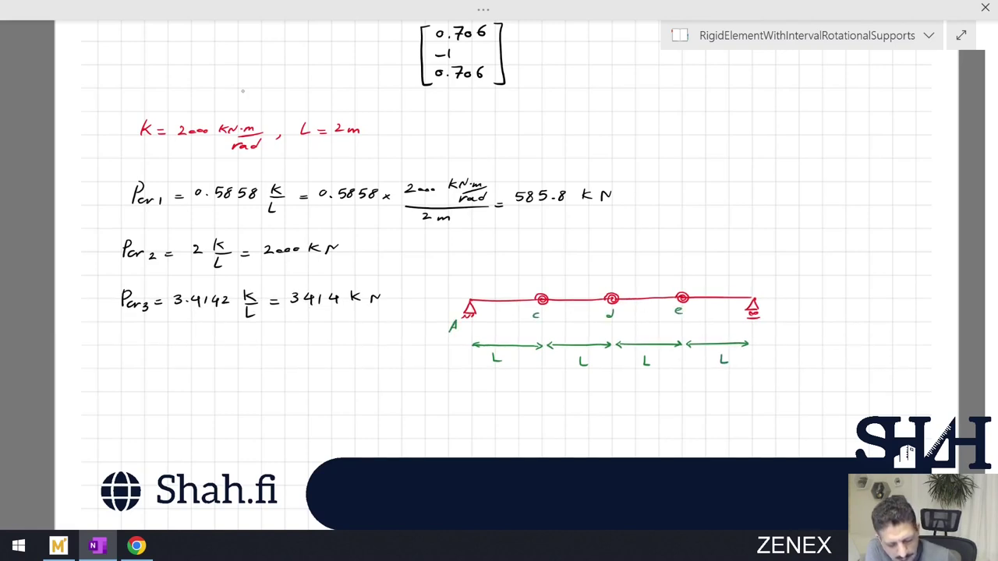
left_click_drag(773, 308, 783, 318)
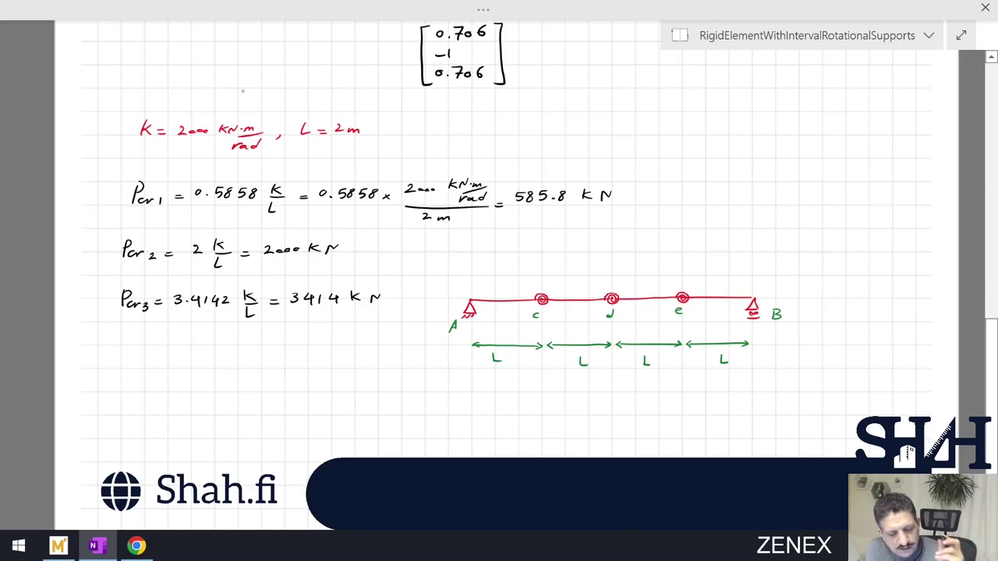
- Outline and hatch the four beam segments between A, c, d, e and B in blue as rigid bars
left_click(484, 9)
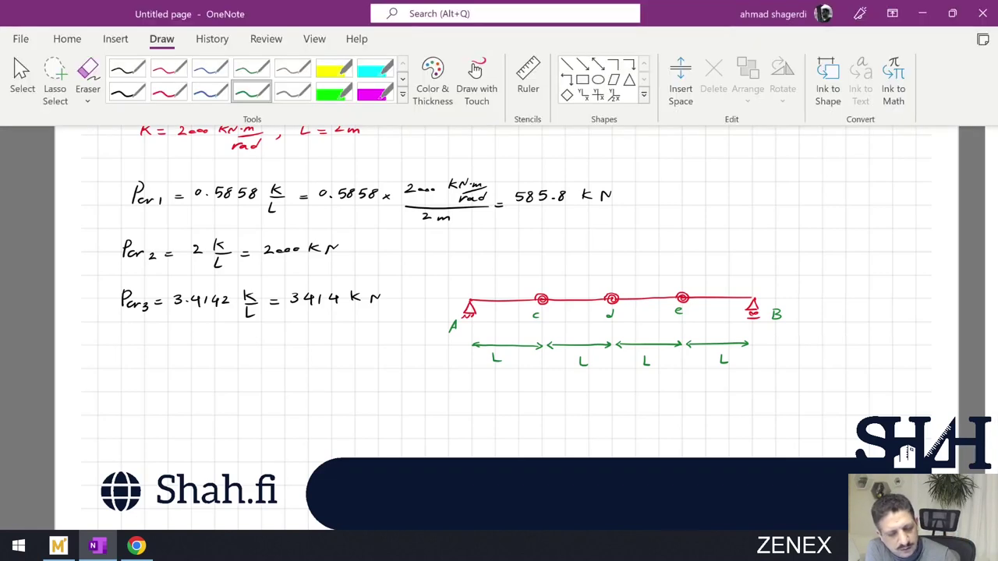
left_click(212, 92)
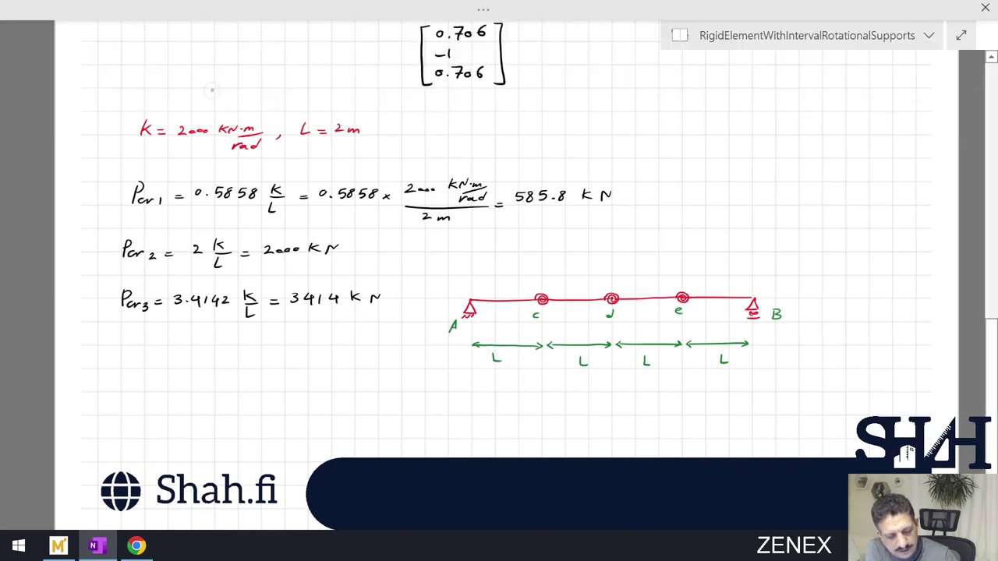
mouse_move(539, 291)
left_mouse_down()
mouse_move(471, 292)
mouse_move(476, 307)
mouse_move(539, 305)
mouse_move(487, 304)
left_mouse_up()
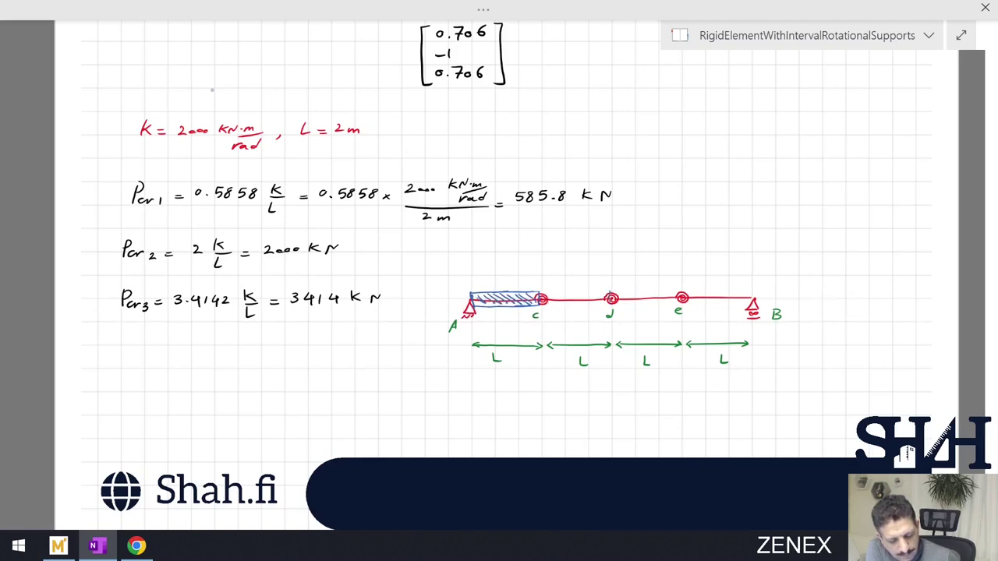
mouse_move(609, 291)
left_mouse_down()
mouse_move(541, 291)
mouse_move(543, 306)
left_mouse_up()
mouse_move(611, 295)
left_mouse_down()
mouse_move(552, 304)
mouse_move(563, 304)
left_mouse_up()
left_click_drag(545, 295, 533, 304)
left_click_drag(631, 292, 677, 291)
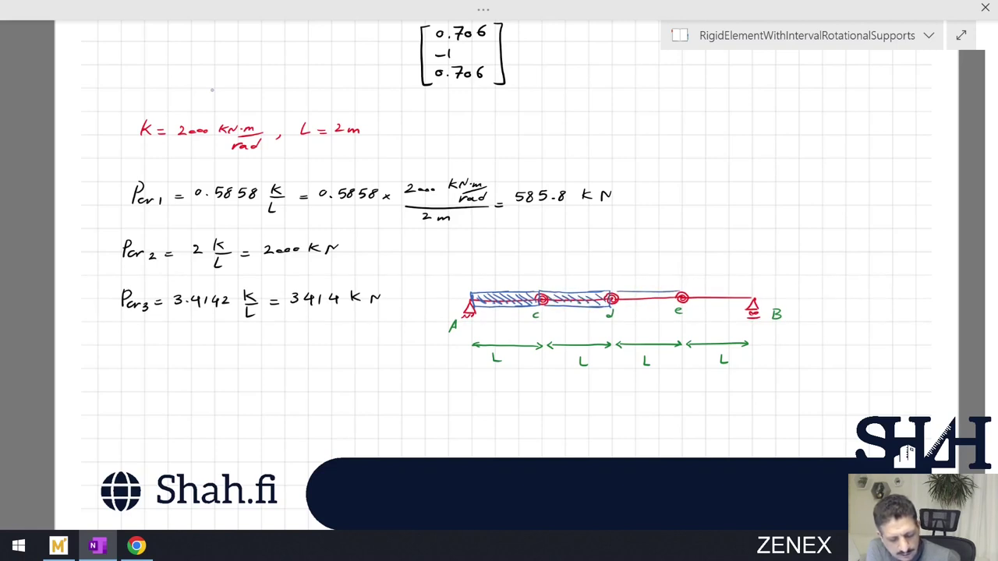
mouse_move(614, 306)
left_mouse_down()
mouse_move(678, 305)
mouse_move(648, 303)
left_mouse_up()
left_click_drag(646, 293, 624, 304)
left_click_drag(621, 293, 611, 304)
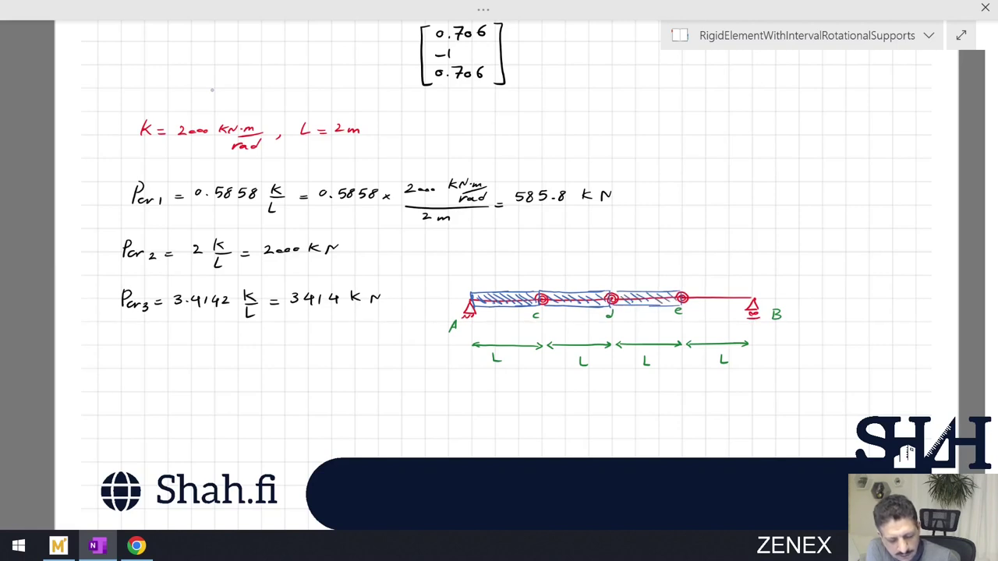
left_click_drag(750, 291, 681, 292)
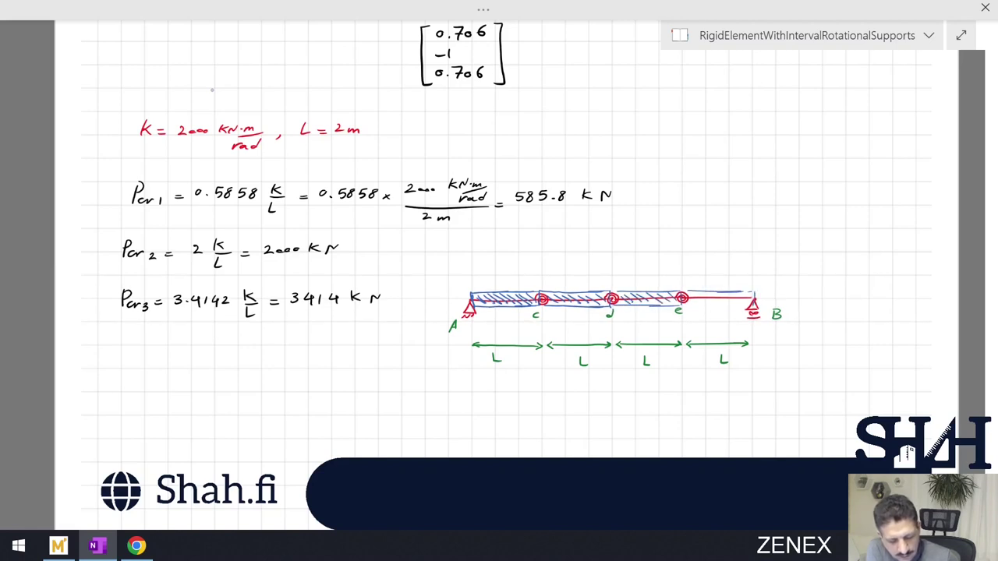
mouse_move(751, 305)
left_mouse_down()
mouse_move(683, 305)
mouse_move(740, 302)
mouse_move(704, 304)
left_mouse_up()
left_click_drag(706, 294, 689, 305)
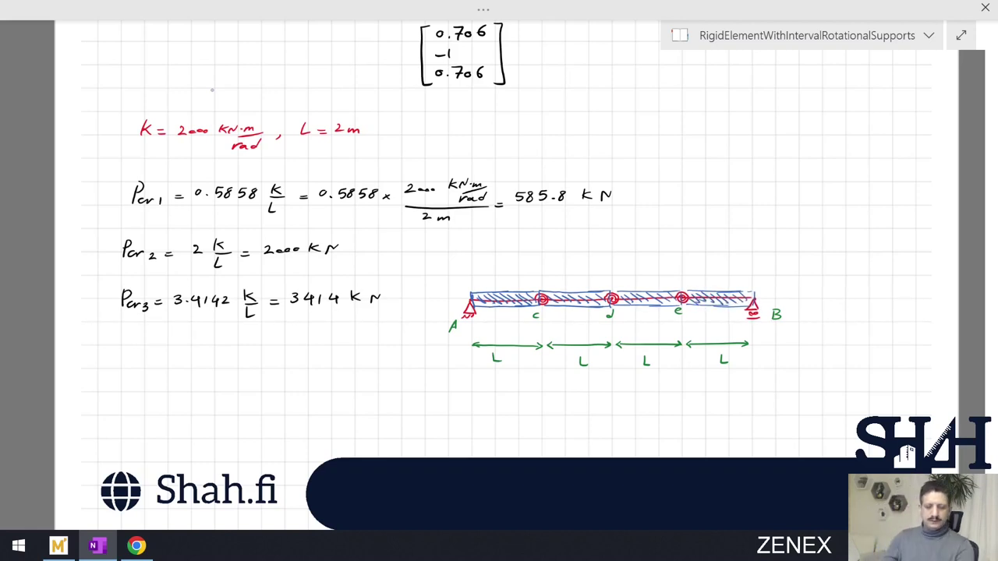
- Switch to the RFEM model 20230225_RigidElementsIntervalStiffeners and maximize its window
key("alt+Tab")
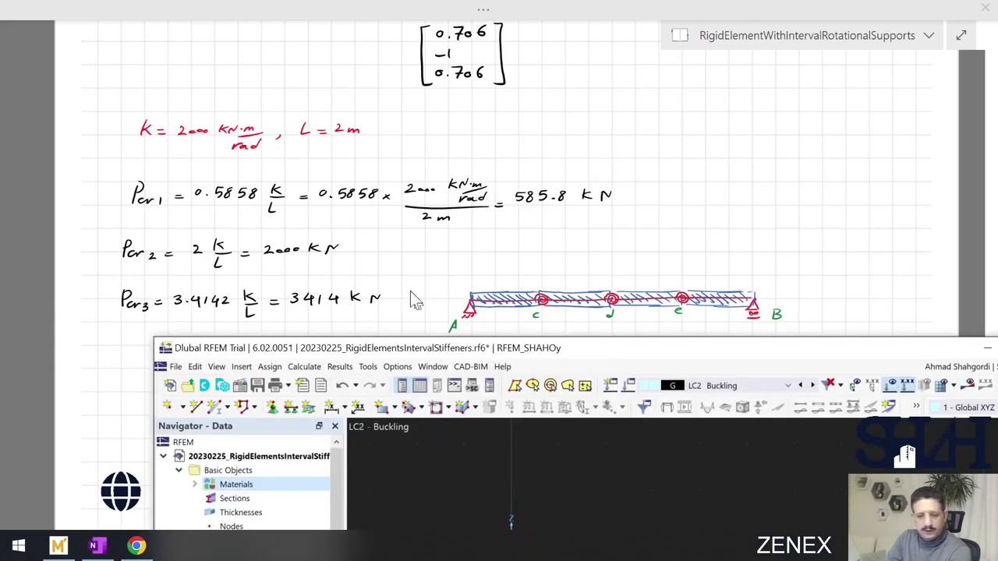
double_click(410, 348)
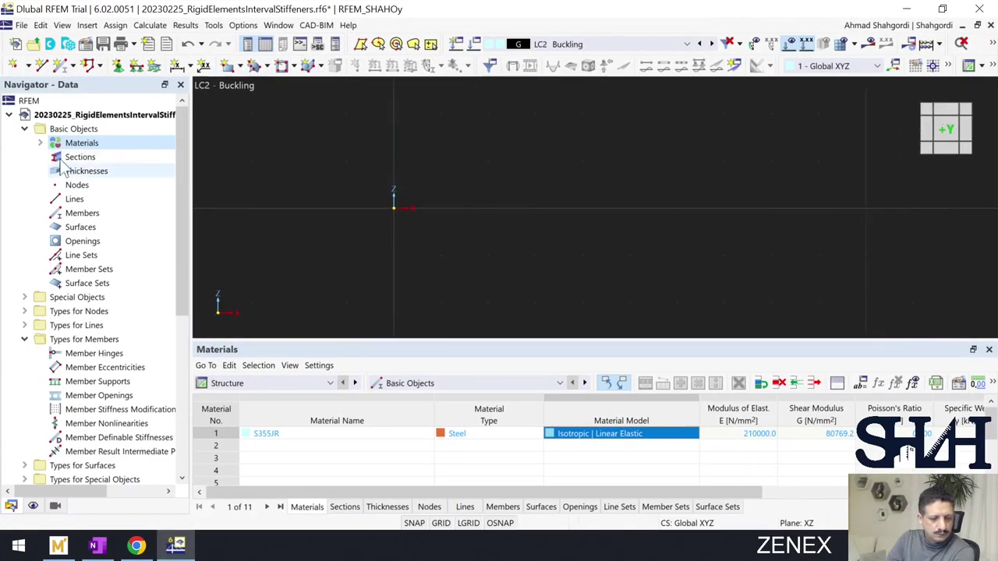
left_click(39, 143)
left_click(39, 143)
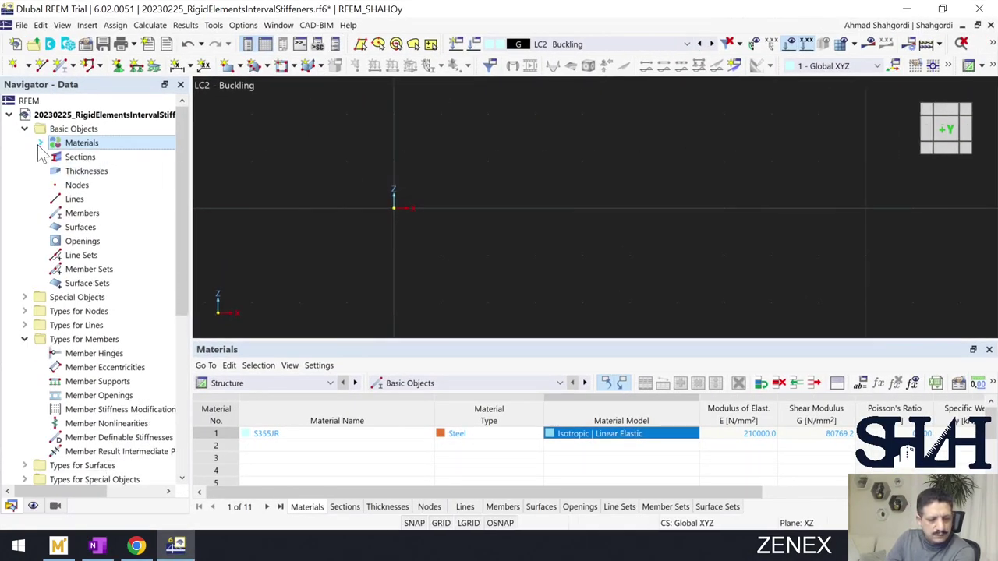
- Start a new beam member with a uniform Celsius 355 CHS 508x16 section from the steel section library
left_click(354, 220)
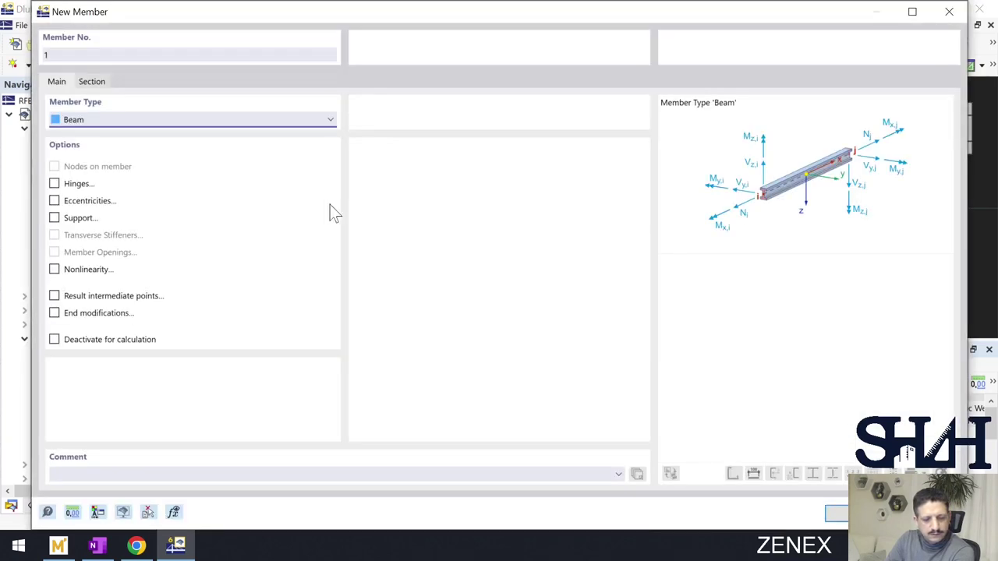
left_click(92, 81)
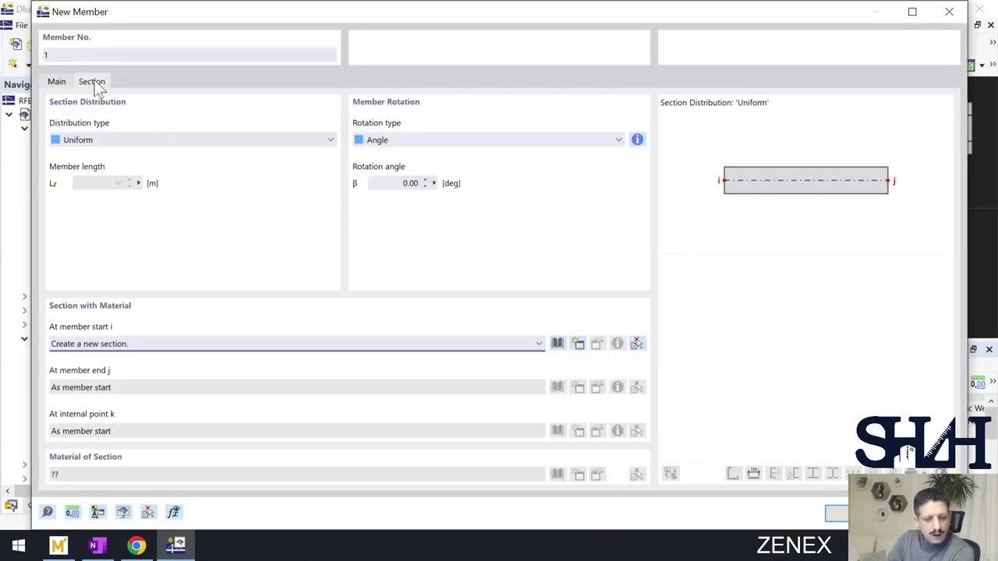
left_click(558, 344)
left_click(279, 87)
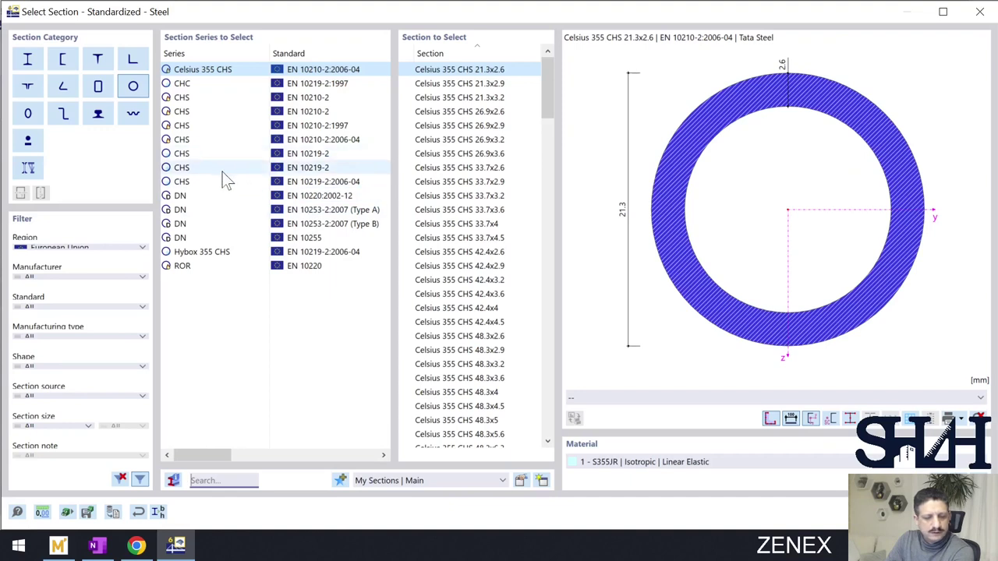
scroll(457, 179, "down", 15)
scroll(432, 199, "down", 20)
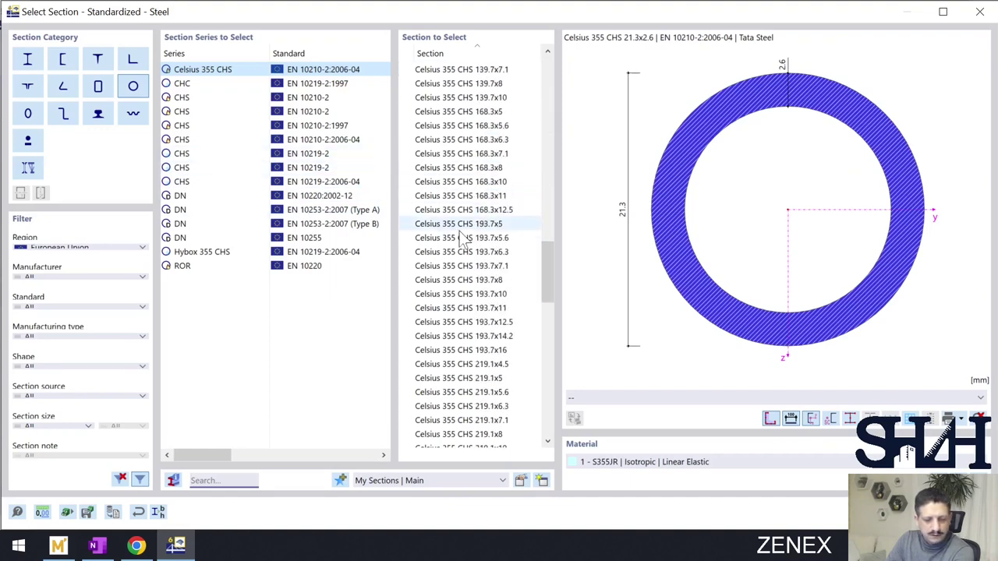
left_click(477, 435)
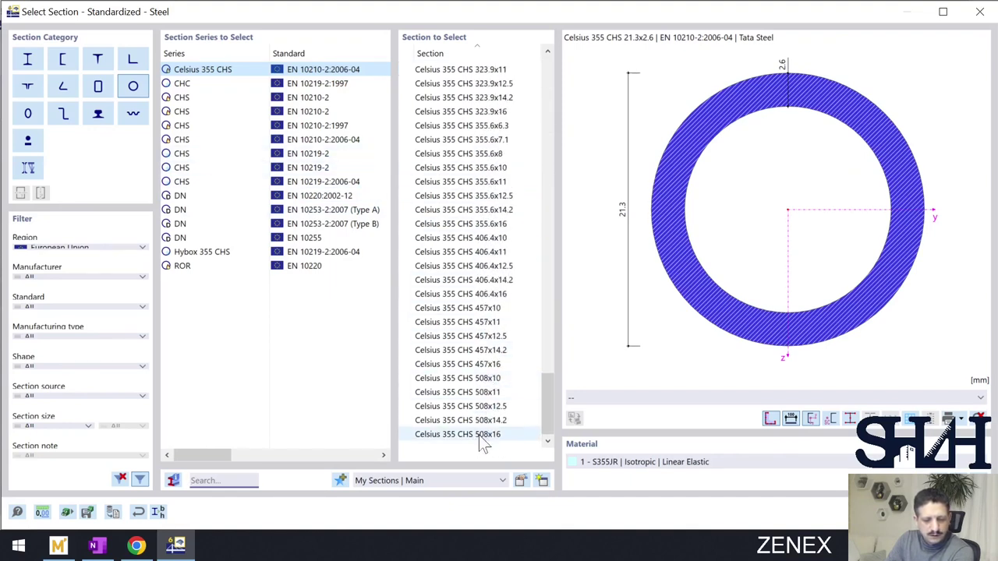
key("Return")
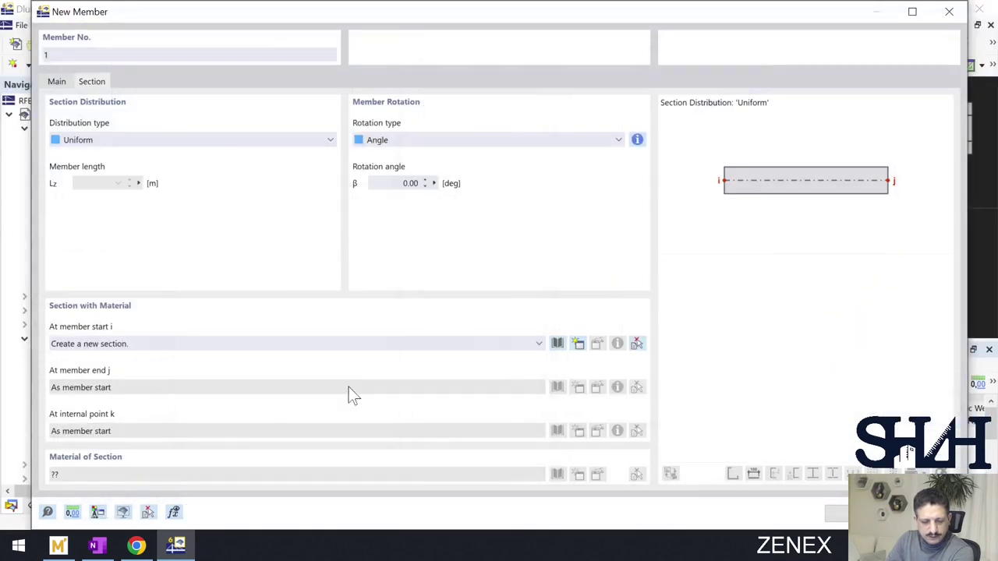
left_click(838, 514)
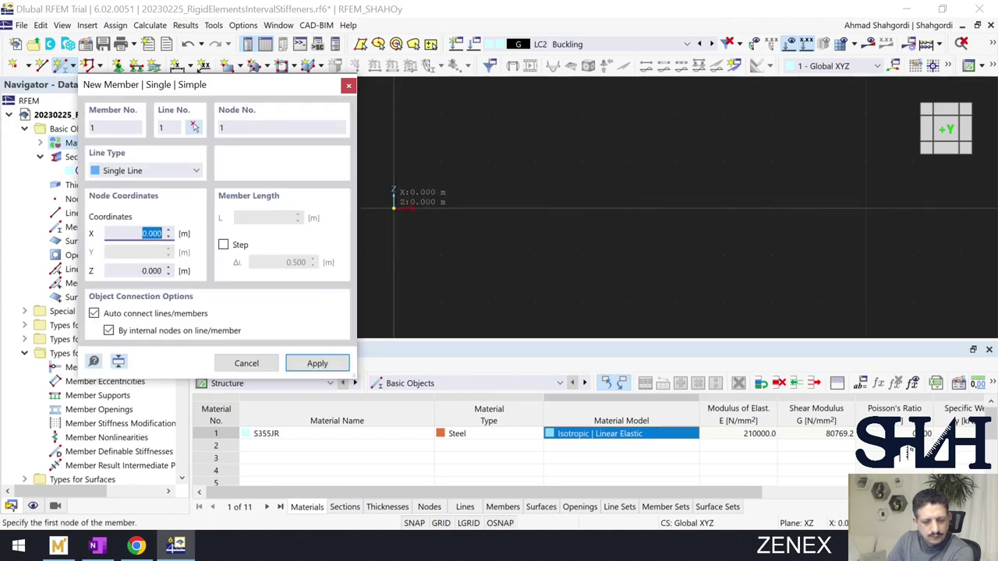
- Place four consecutive 2 m members along the X axis from the origin to X = 8 m
left_click(394, 204)
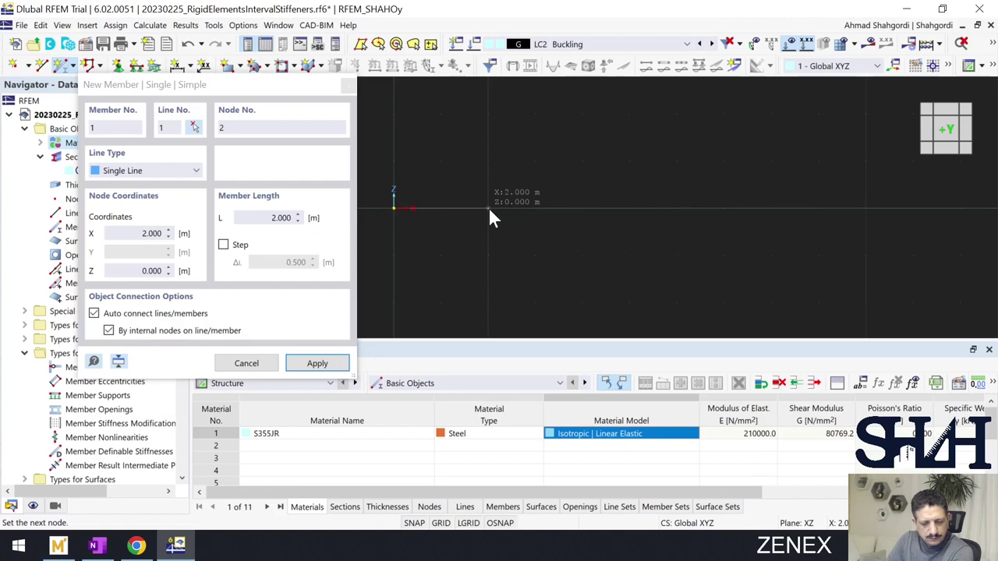
left_click(589, 218)
key("Tab")
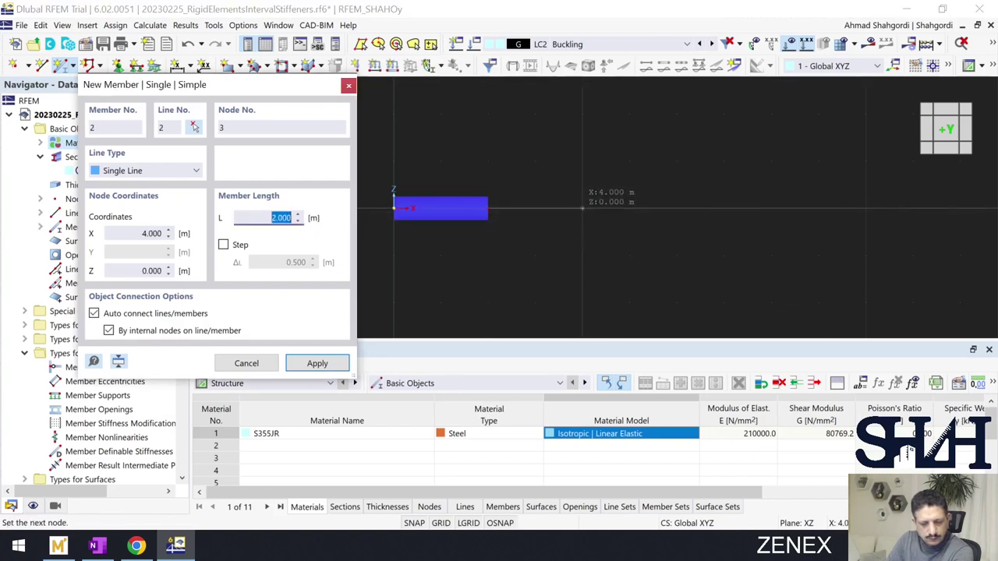
left_click(663, 227)
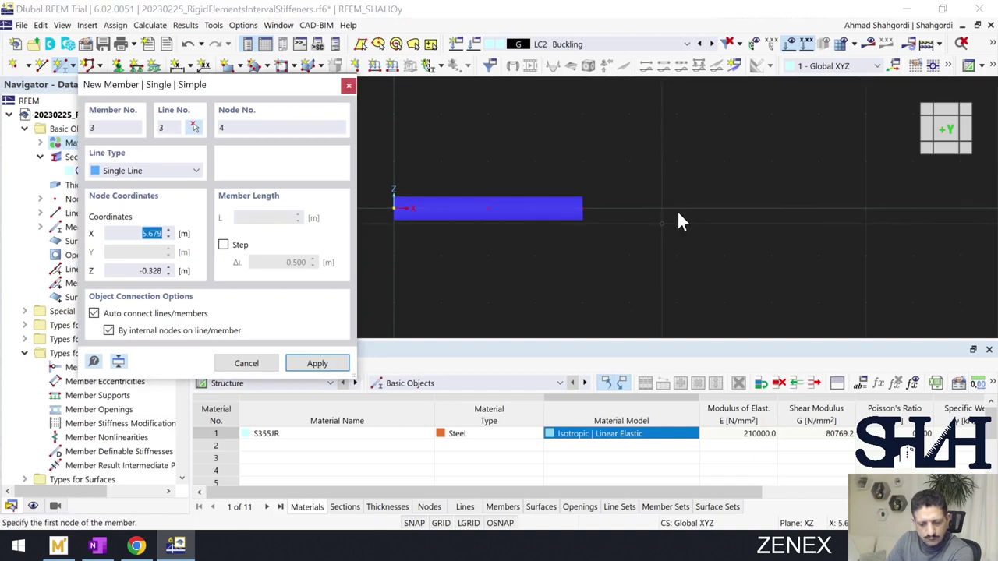
key("Tab")
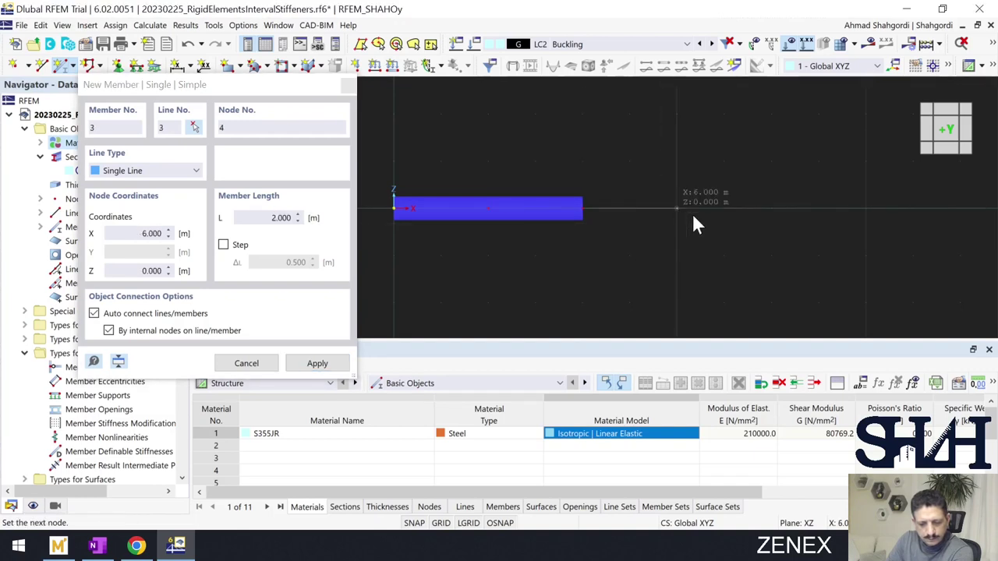
key("Return")
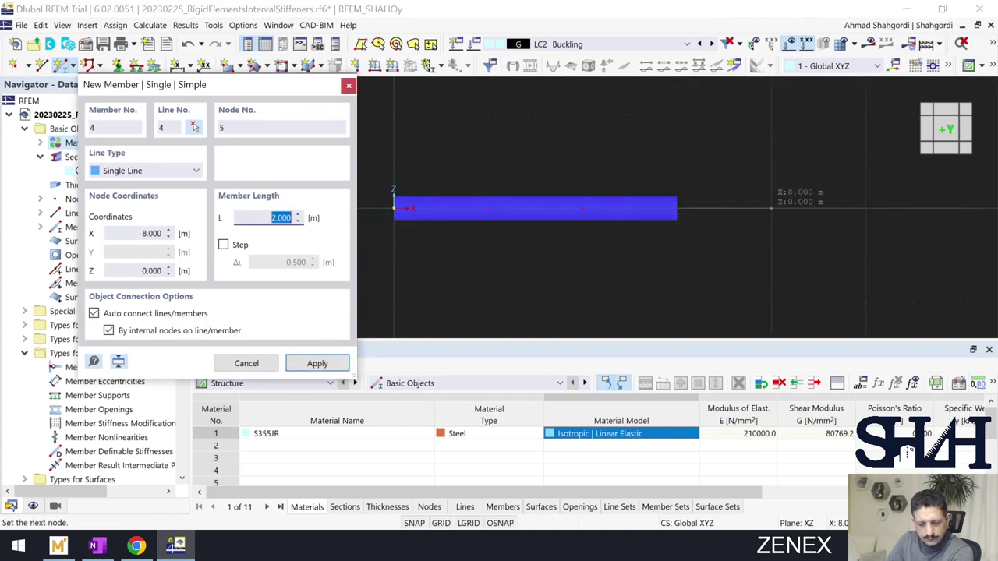
left_click(771, 207)
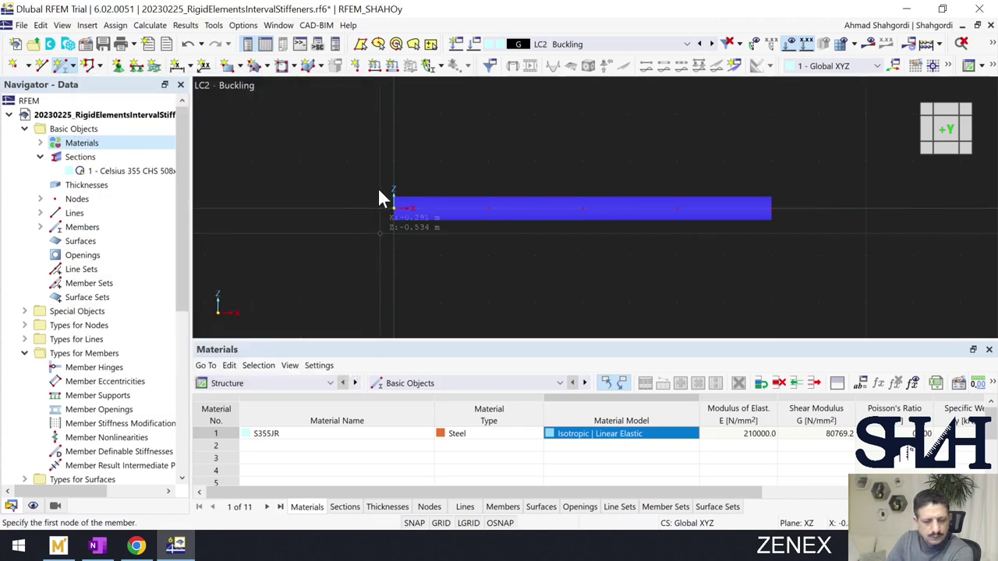
- Assign the hinged nodal support to node 1 at the beam's origin end
left_click_drag(364, 167, 435, 250)
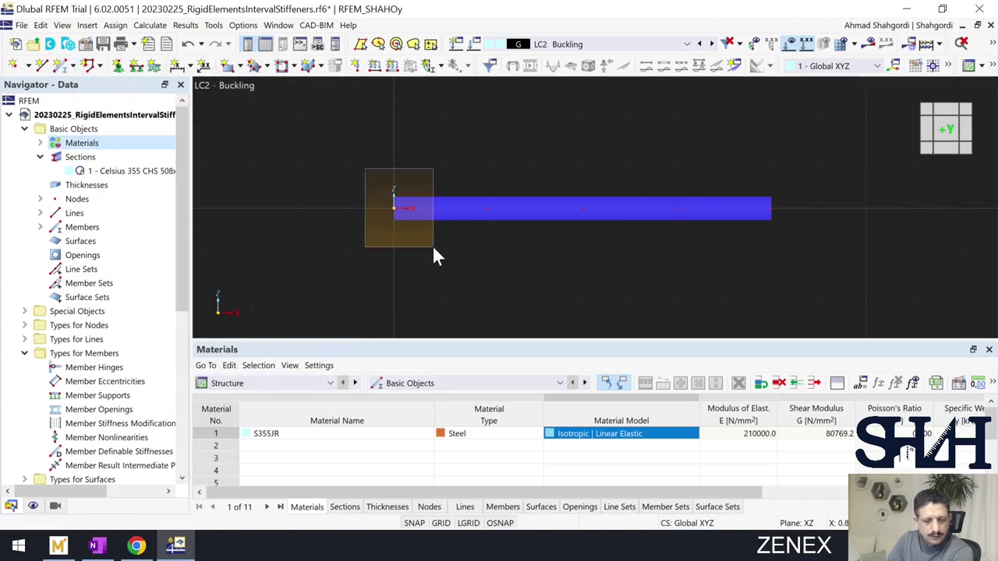
left_click(118, 65)
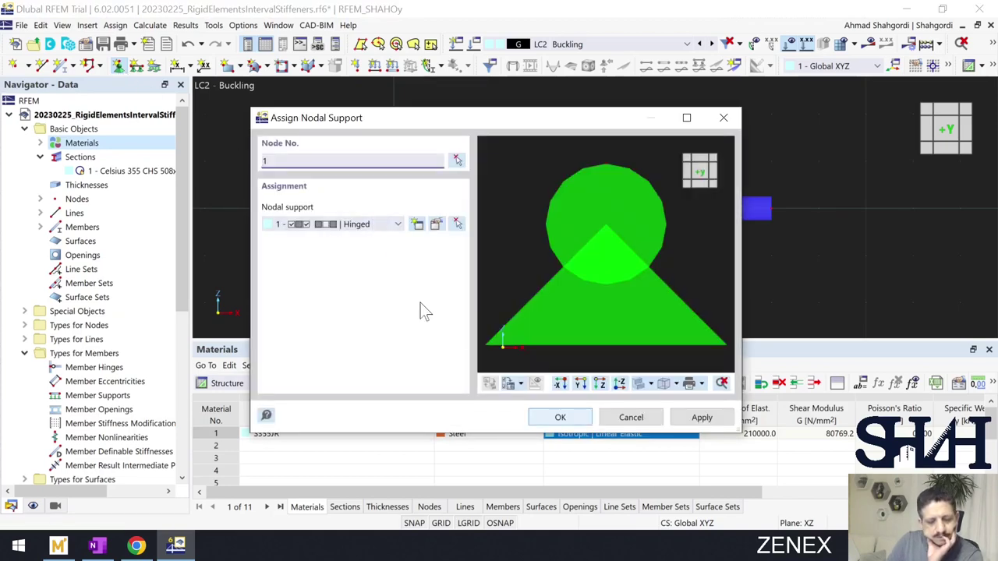
left_click(533, 416)
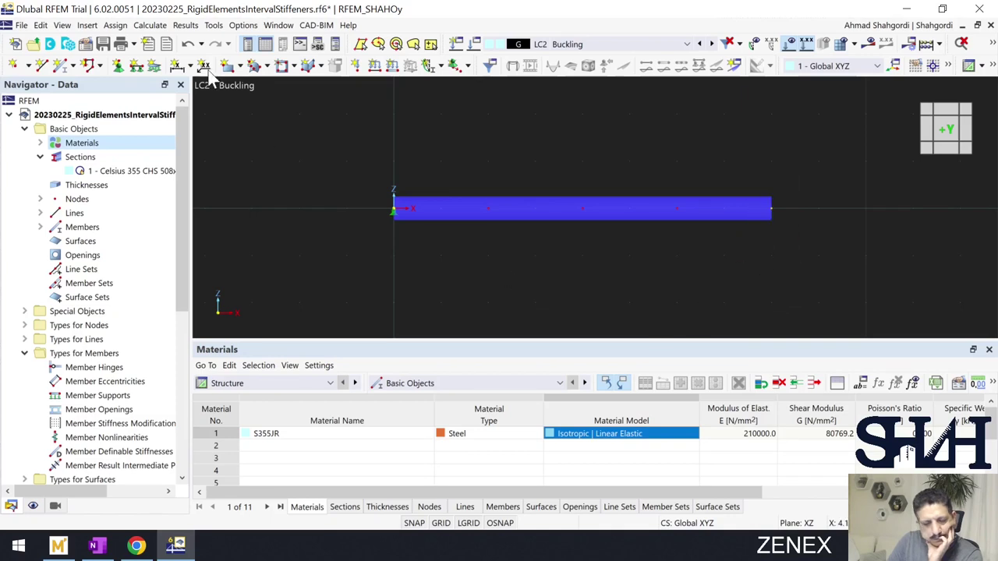
- Create a roller nodal support with horizontal translation uX released and uZ fixed, and assign it to node 5 at the beam's far end
left_click(117, 66)
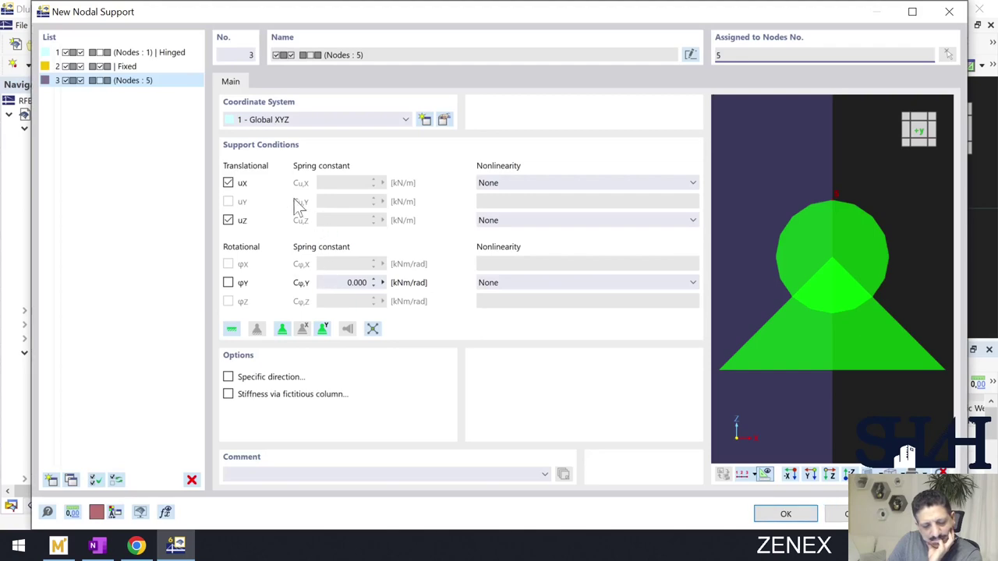
left_click(787, 514)
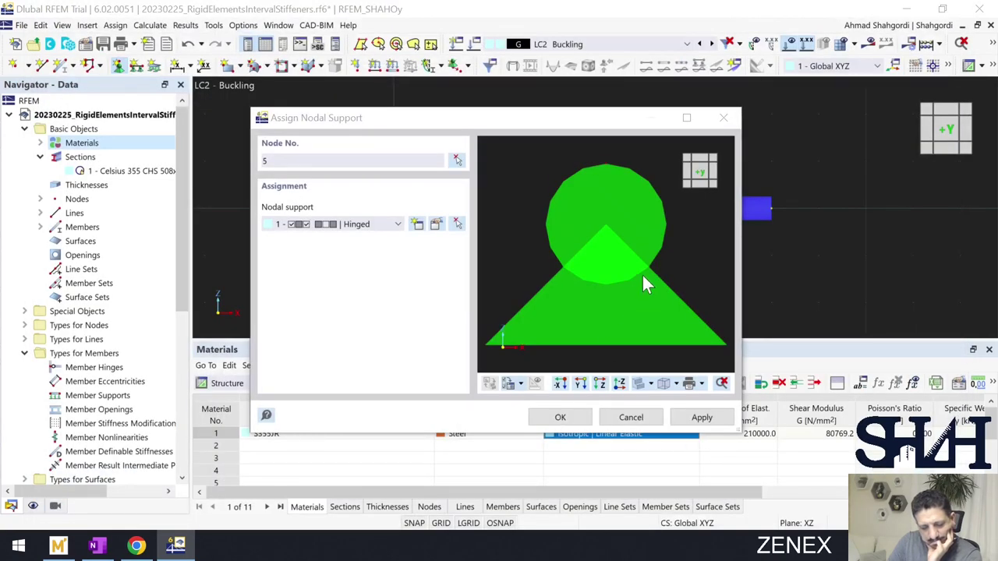
key("Return")
- Enlarge the nodal support symbols shown at both ends of the beam
right_click(770, 210)
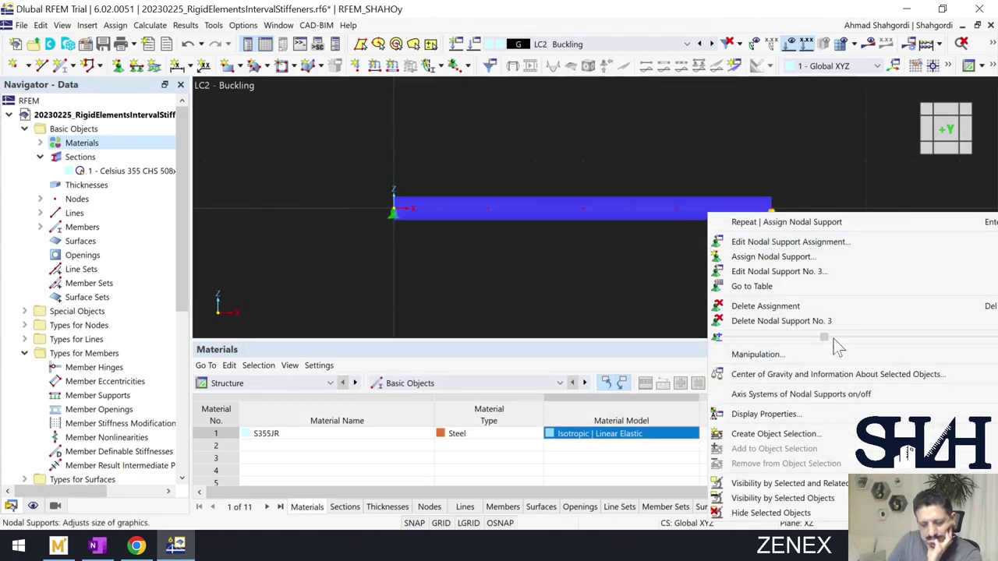
left_click(570, 275)
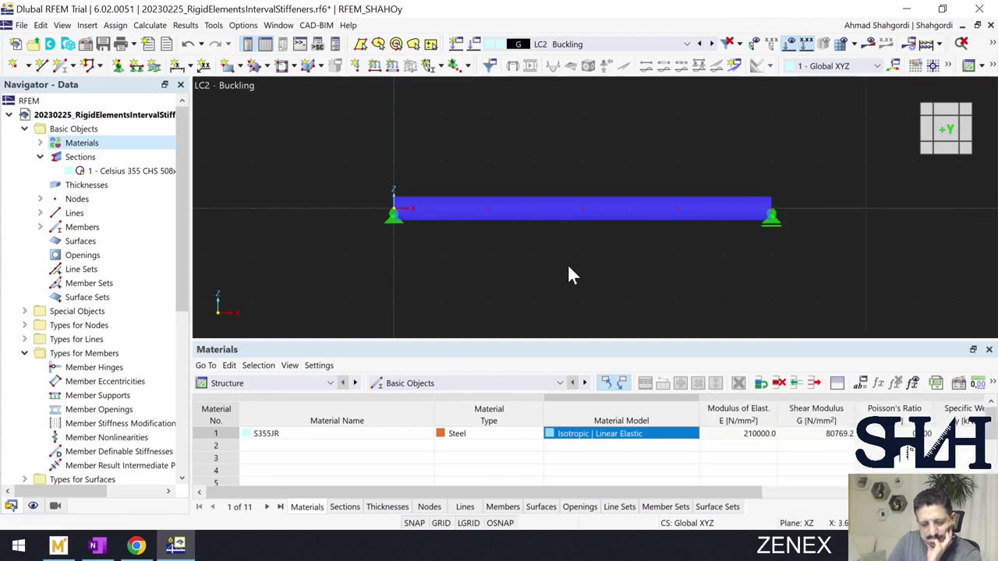
left_click_drag(569, 274, 512, 271)
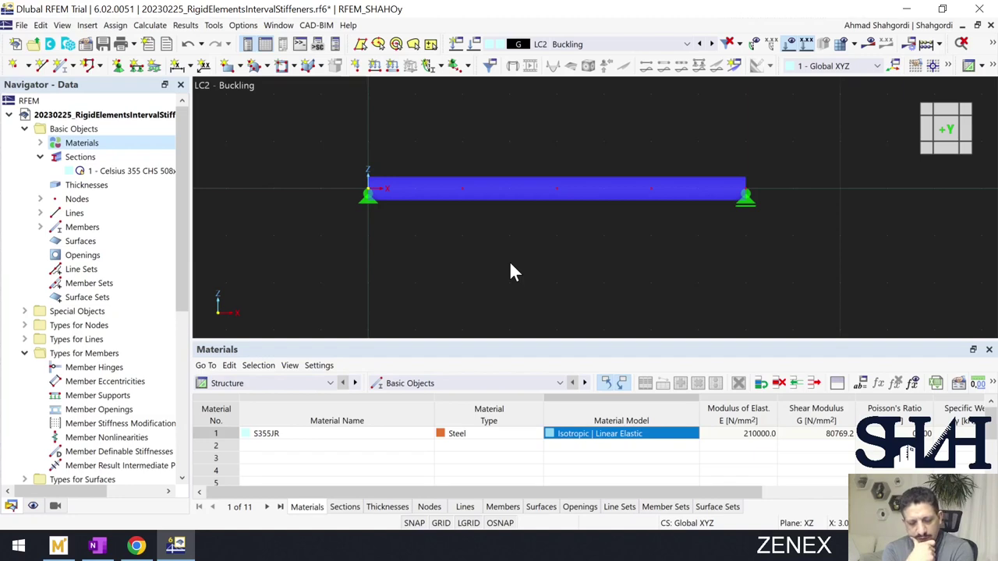
- Assign members 1 and 2 a new member hinge at end j with a rotational spring constant Cφ,y of 2000 kNm/rad
key("ctrl+s")
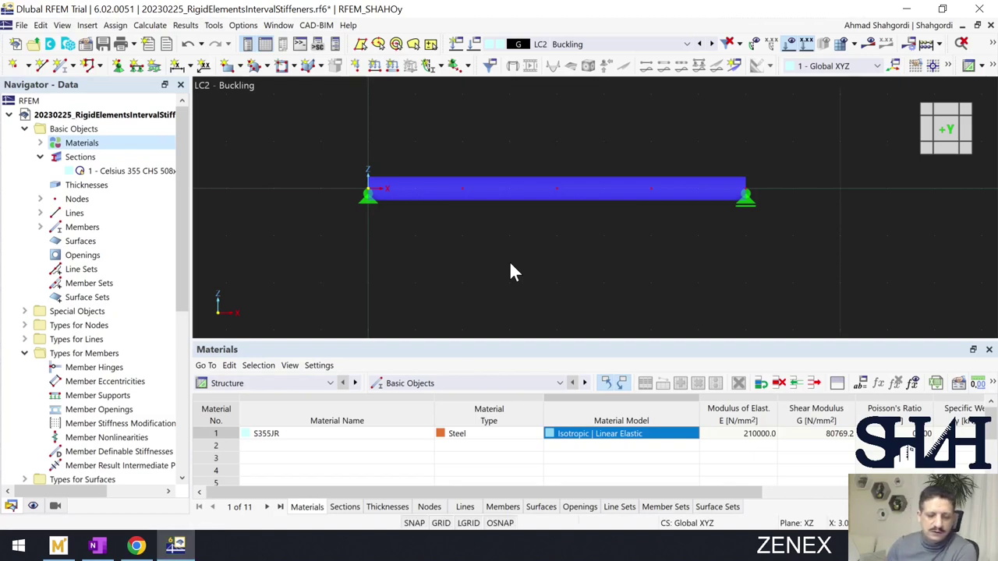
double_click(504, 191)
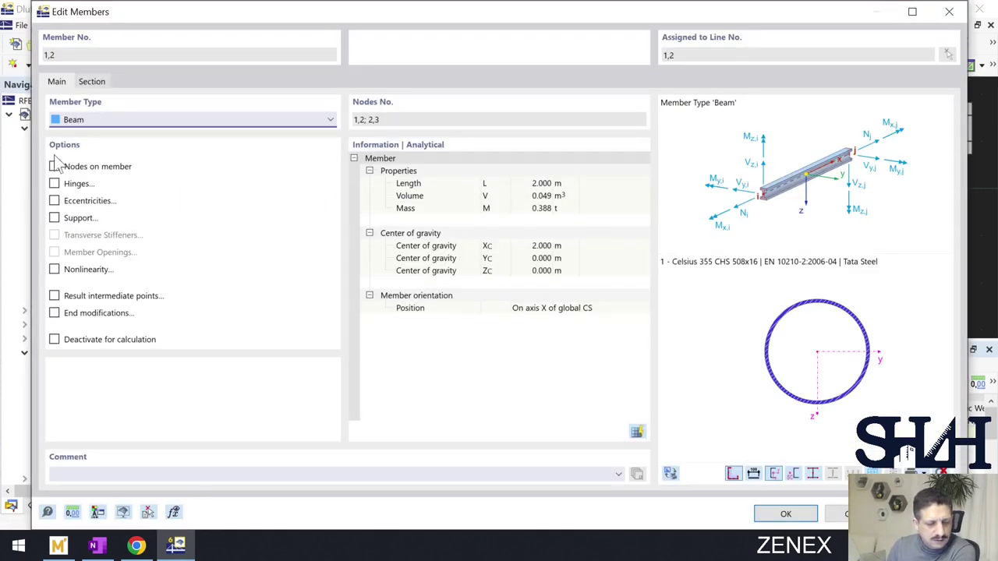
left_click(54, 184)
left_click(127, 81)
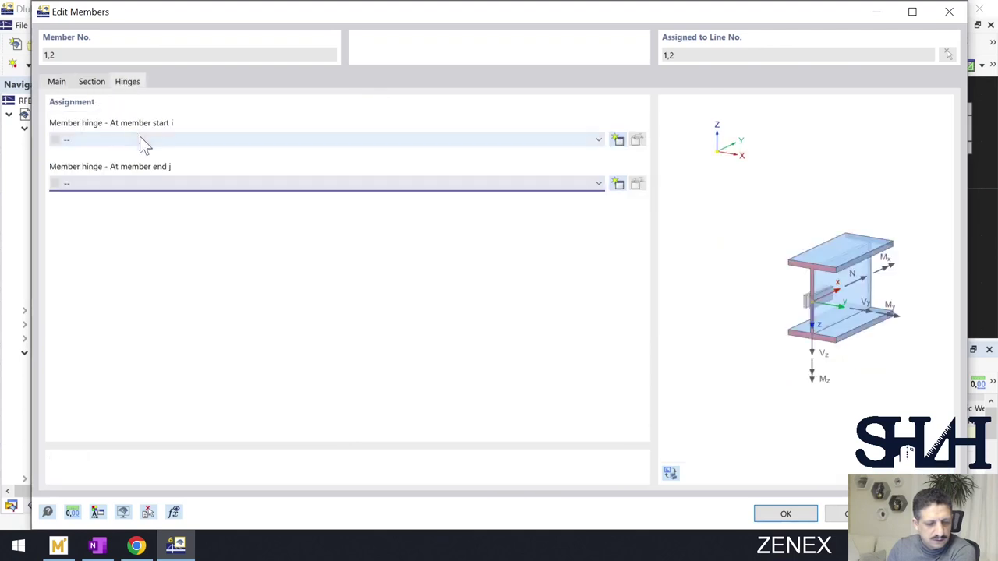
left_click(107, 545)
left_click(176, 546)
left_click(223, 464)
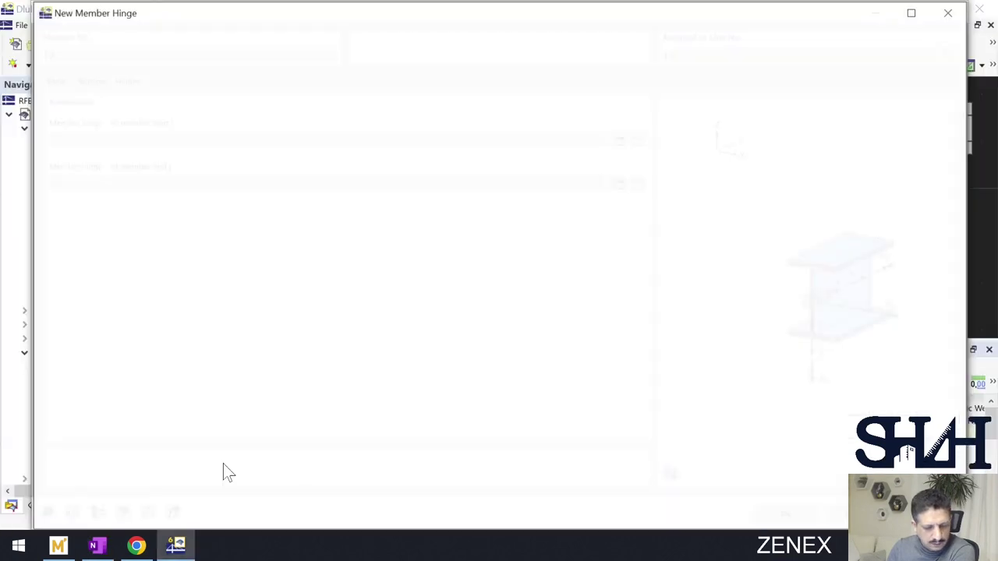
double_click(361, 284)
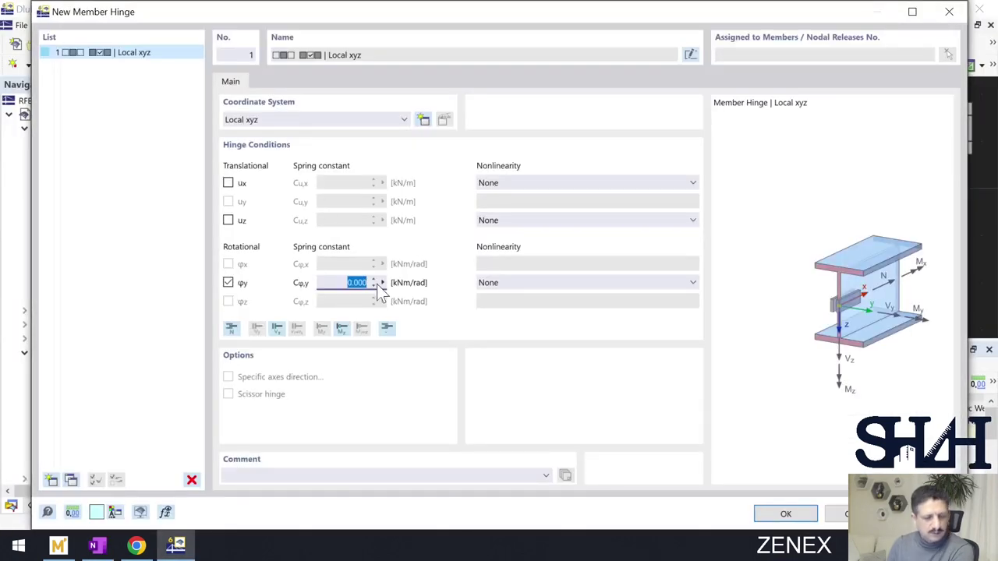
type("2")
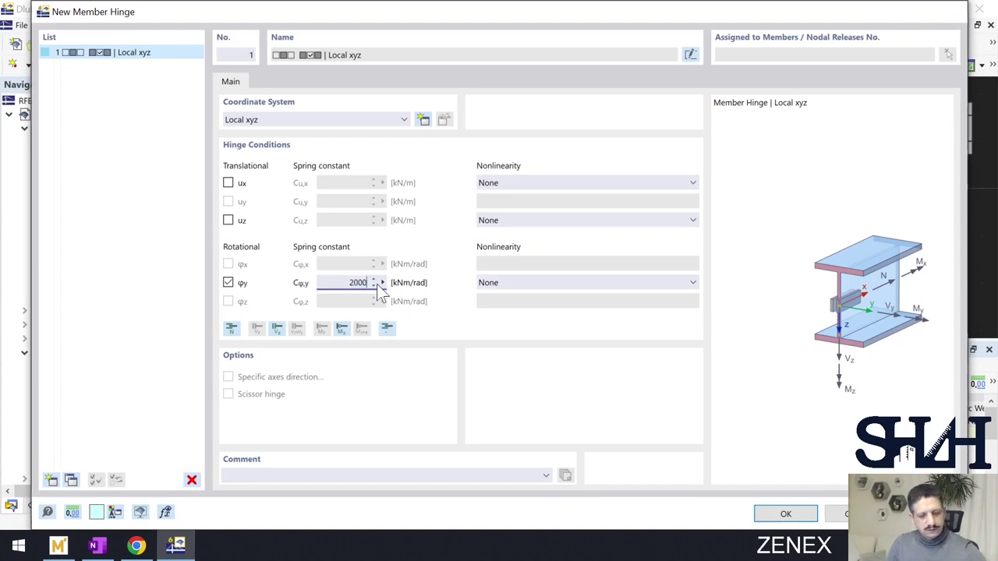
key("Return")
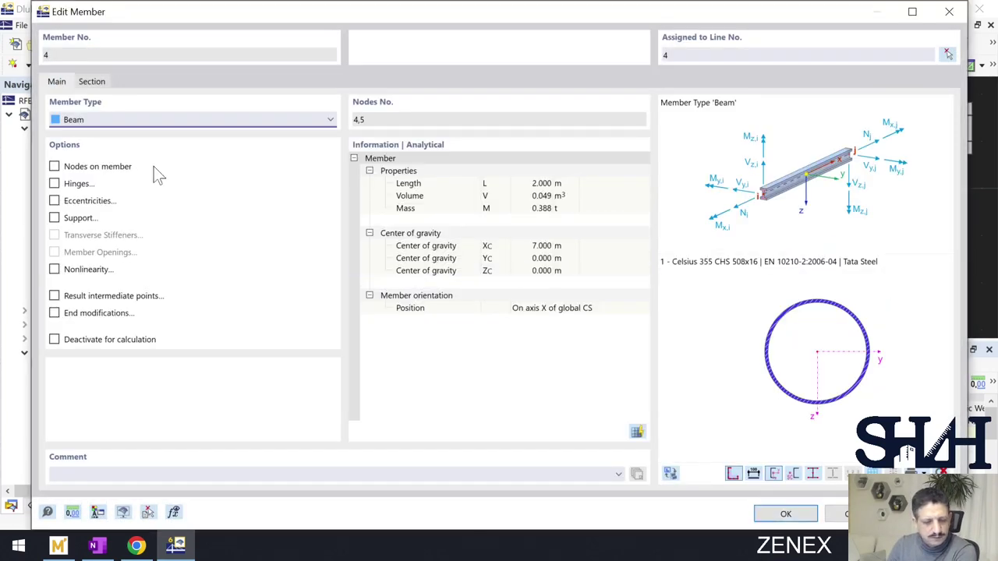
- Enable hinges on member 4 and assign the existing 2000 kNm/rad member hinge to its start i
left_click(53, 184)
left_click(132, 83)
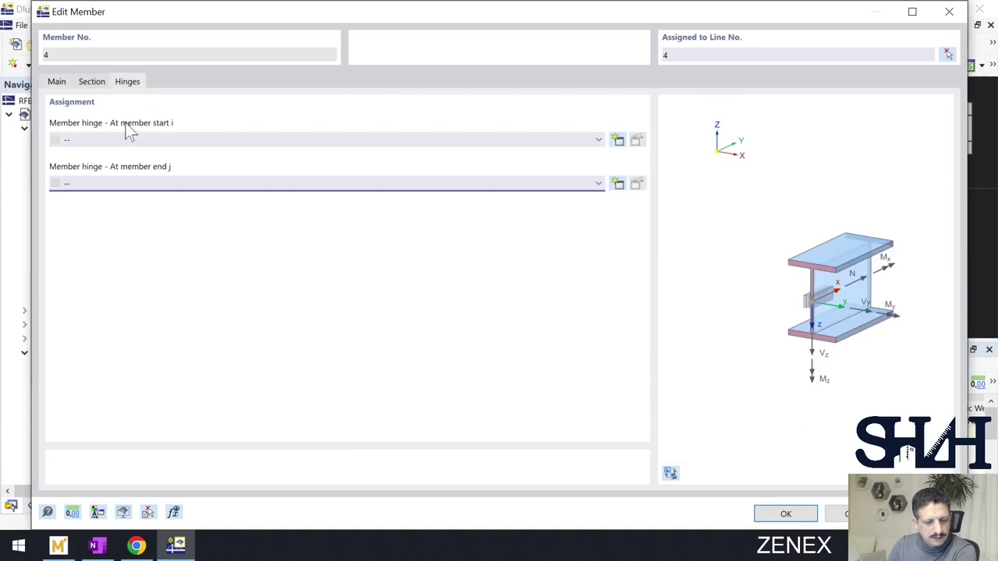
left_click(119, 140)
left_click(121, 163)
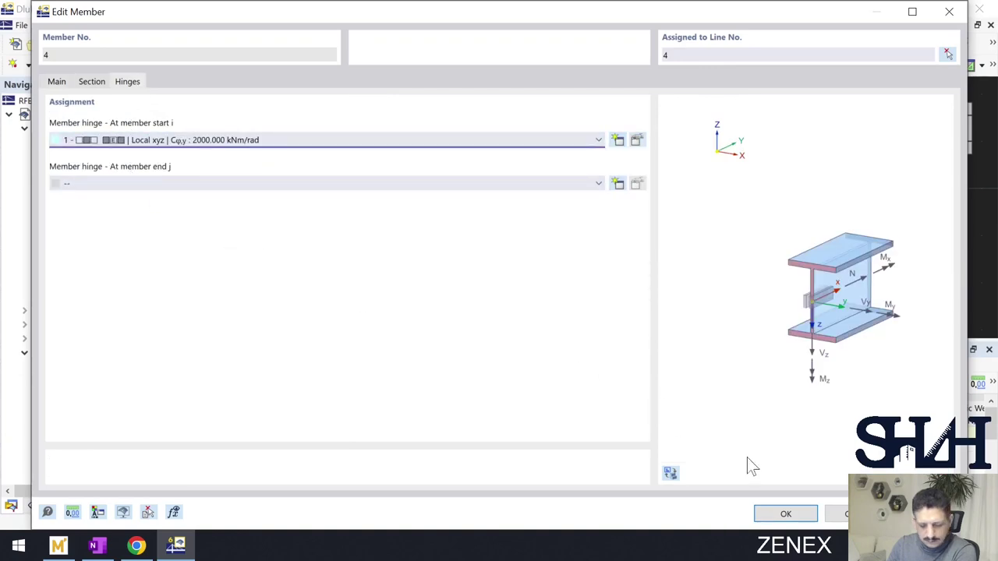
left_click(782, 516)
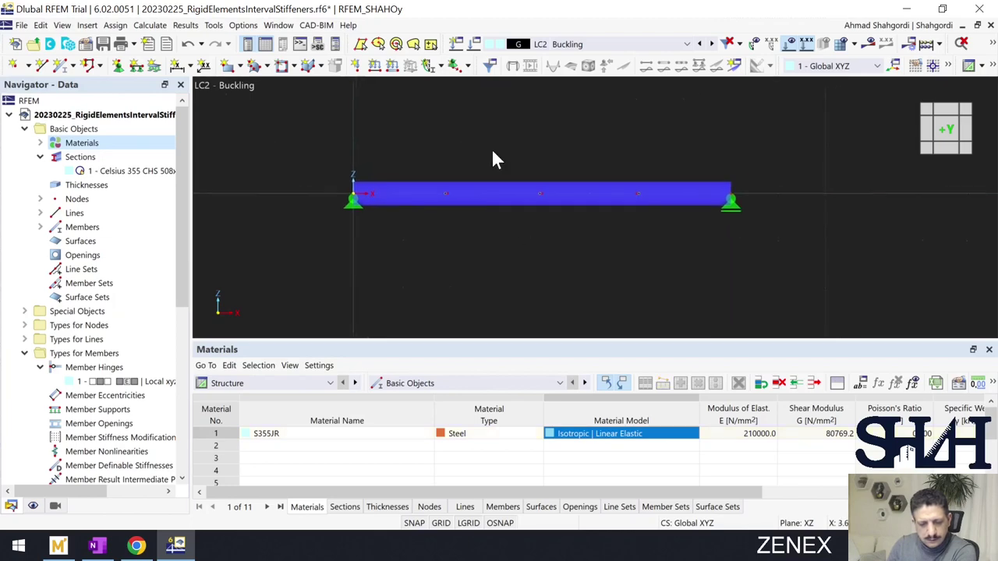
- Check load case LC2 Buckling and its stability analysis settings for the critical load calculation
left_click(477, 47)
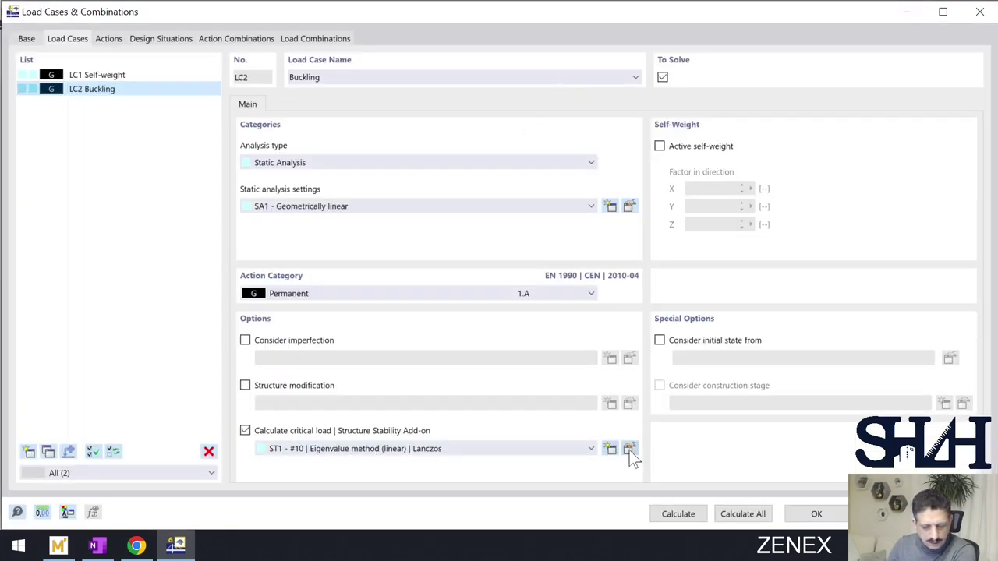
left_click(630, 449)
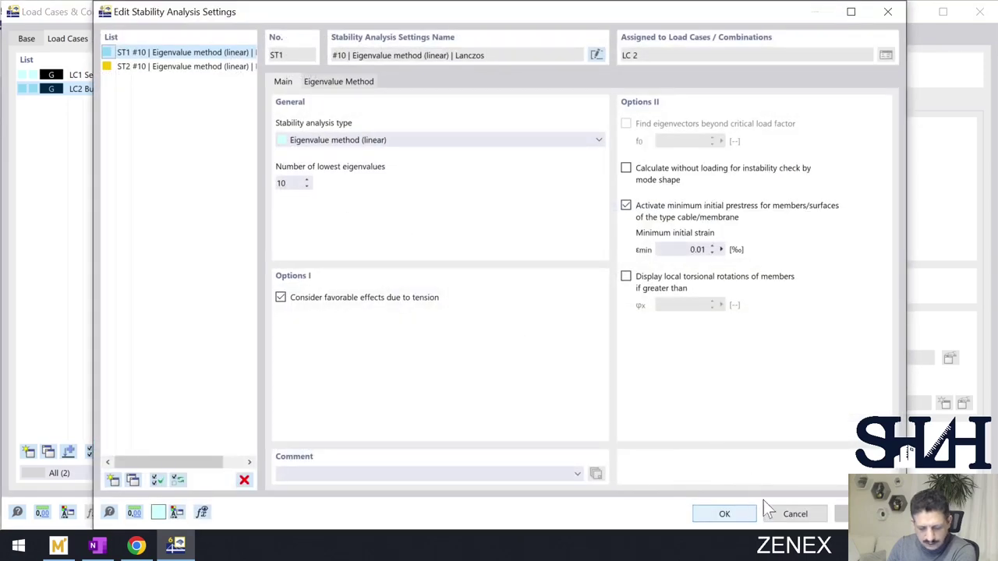
left_click(725, 513)
left_click(816, 514)
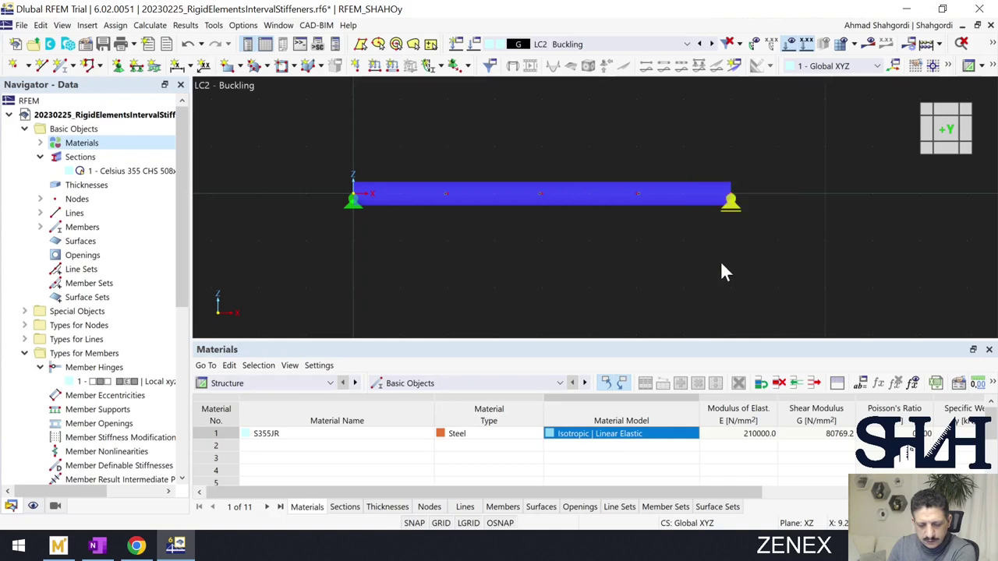
- Apply a nodal force of -1000 kN in the global X direction to node 5 in load case LC2 Buckling
left_click(363, 69)
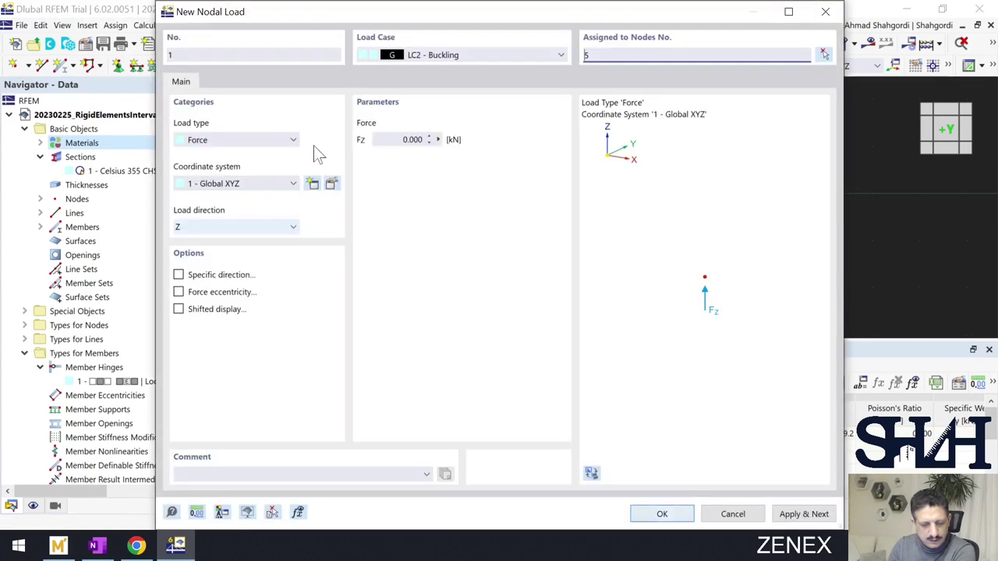
left_click(442, 142)
key("BackSpace")
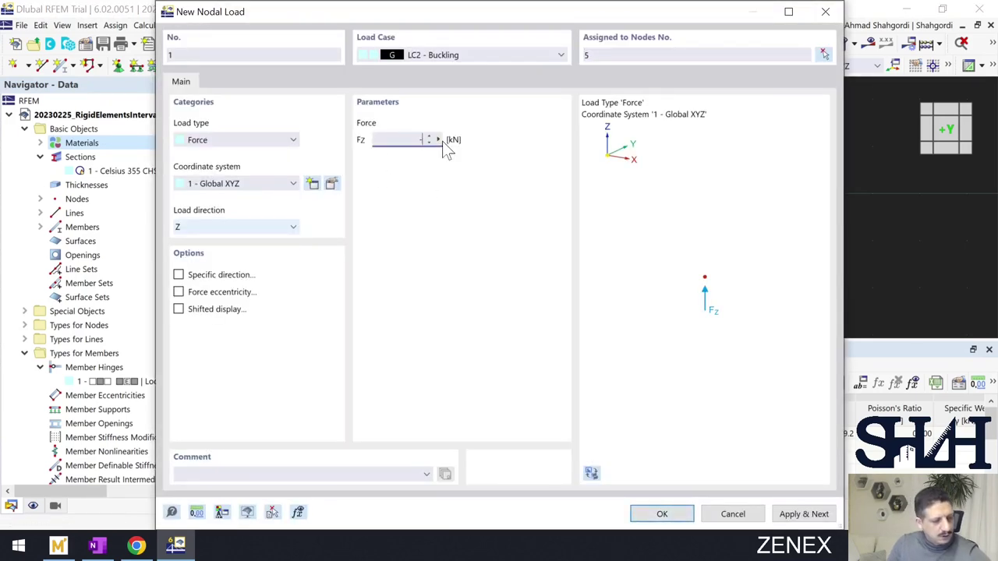
type("-1000")
left_click(234, 226)
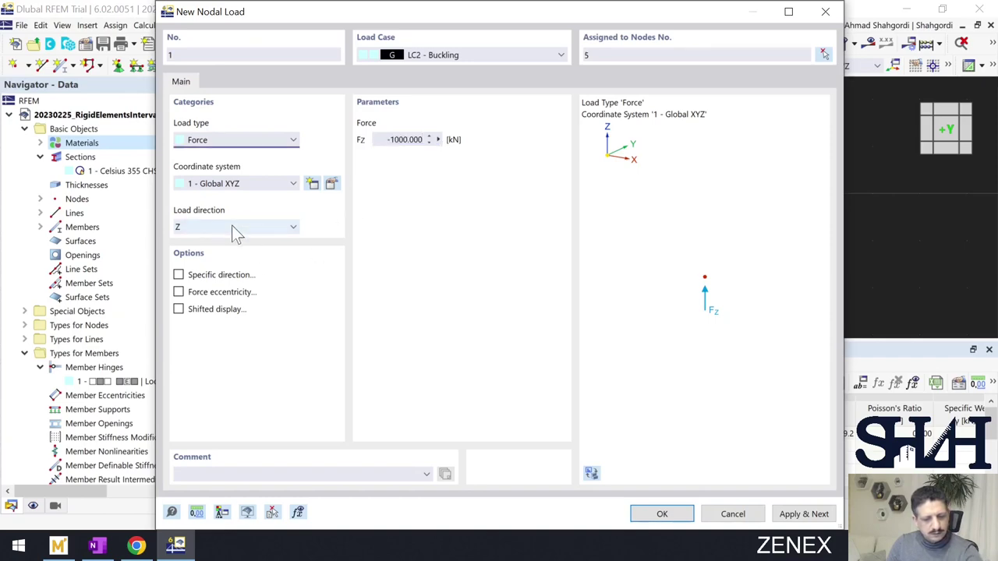
left_click(223, 240)
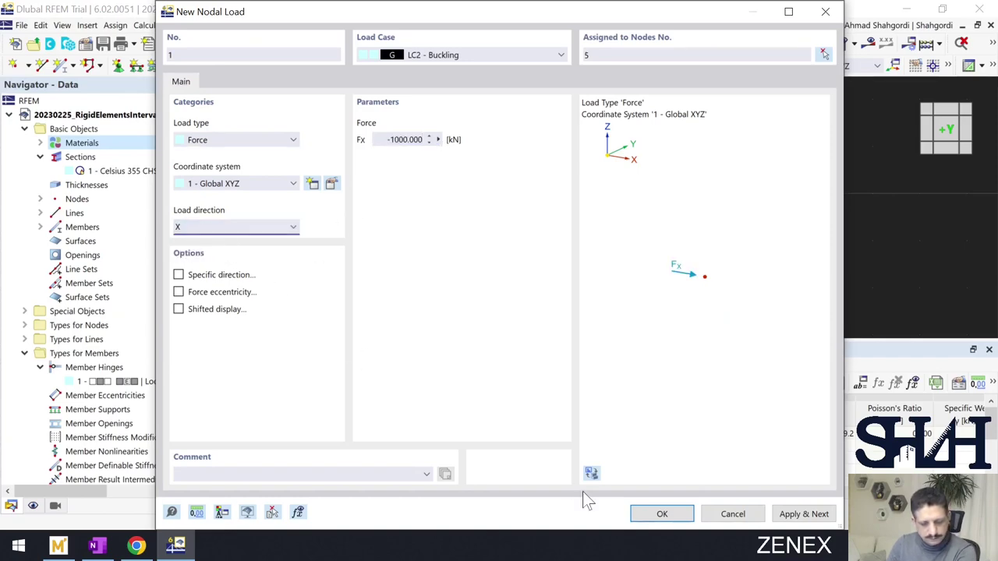
left_click(662, 515)
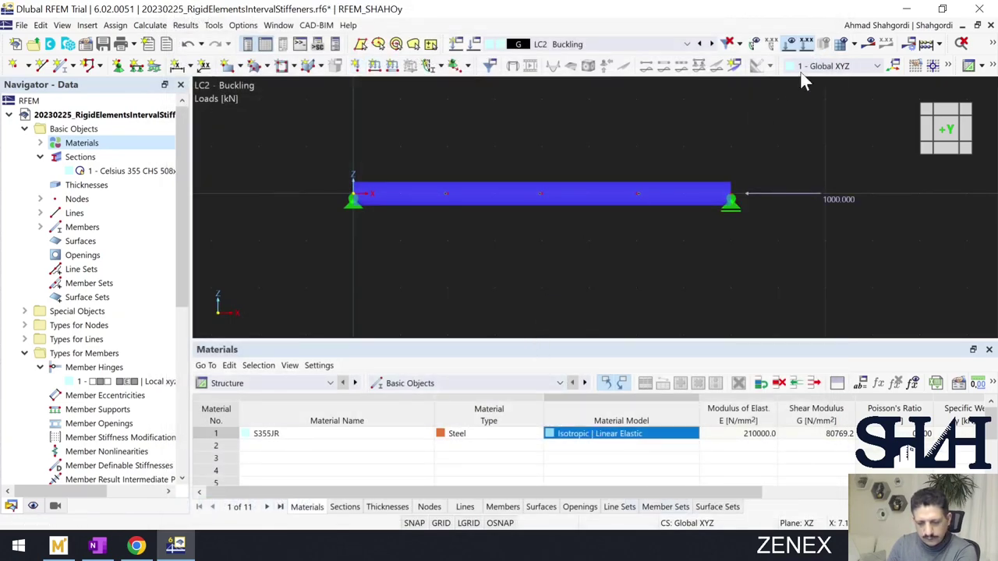
- Calculate load case LC2 Buckling and step through its mode shapes to the third one
left_click(872, 45)
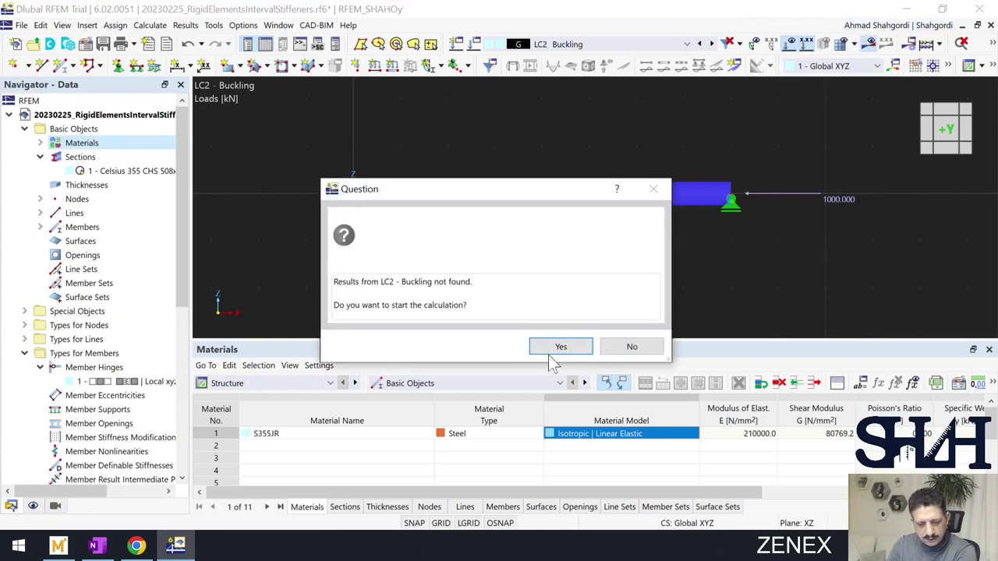
left_click(559, 343)
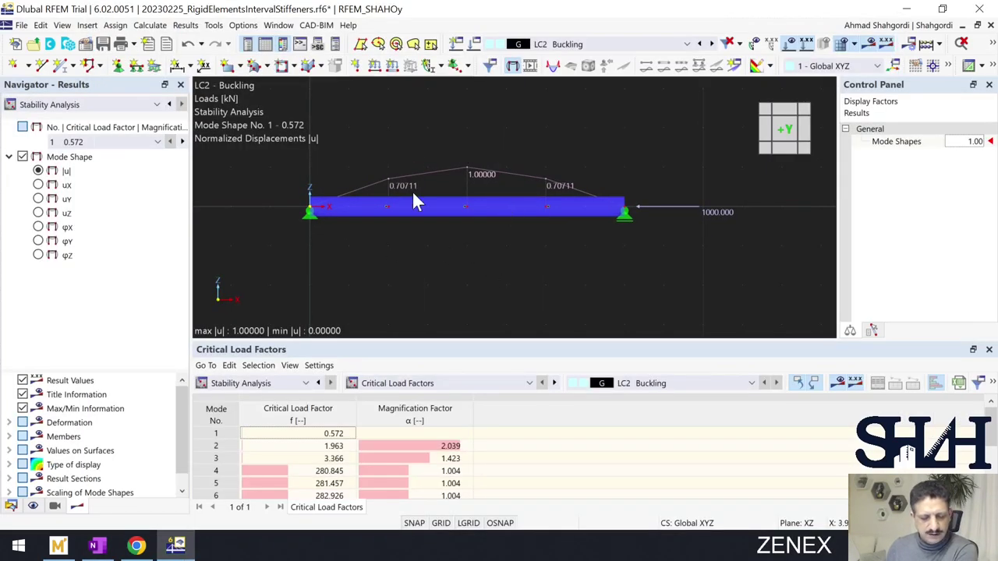
left_click(183, 142)
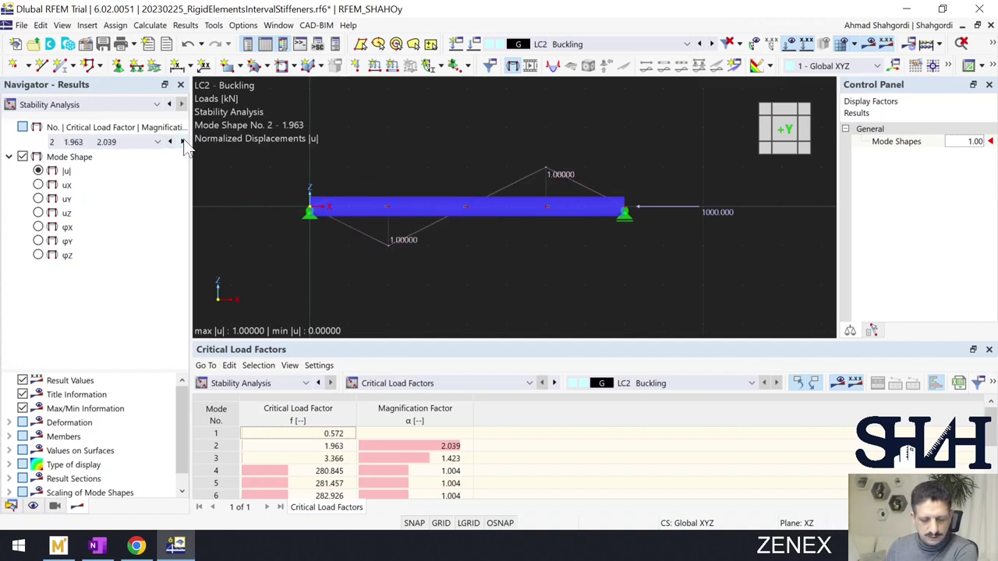
left_click(183, 142)
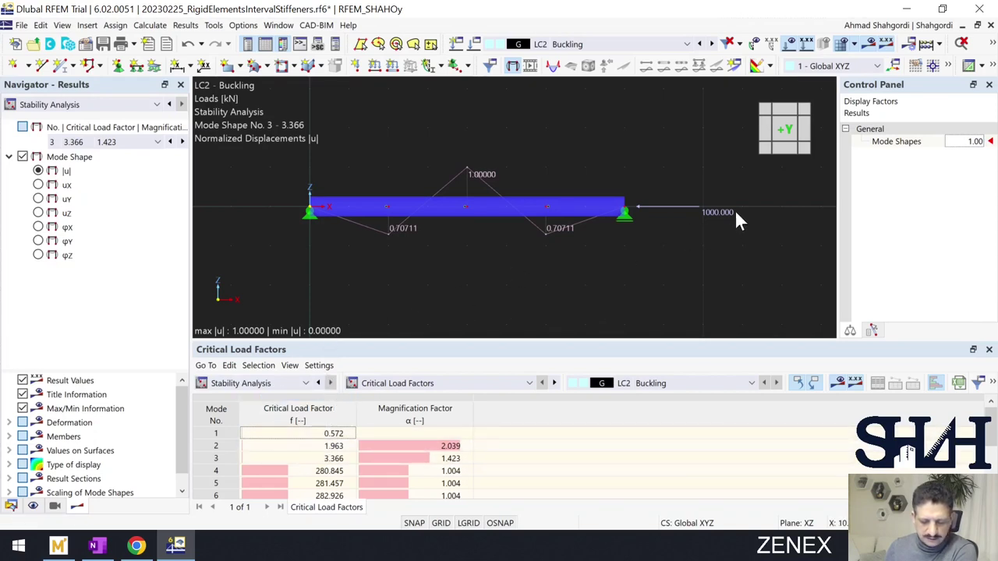
- Compare the first three RFEM critical load factors with the handwritten Pcr1, Pcr2 and Pcr3 values in the OneNote notes
left_click(97, 545)
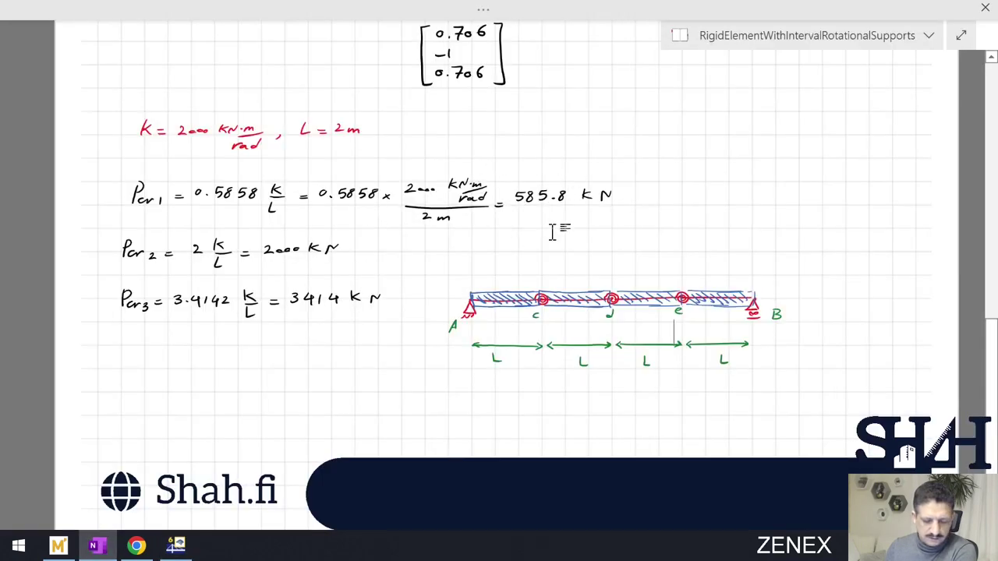
left_click(175, 545)
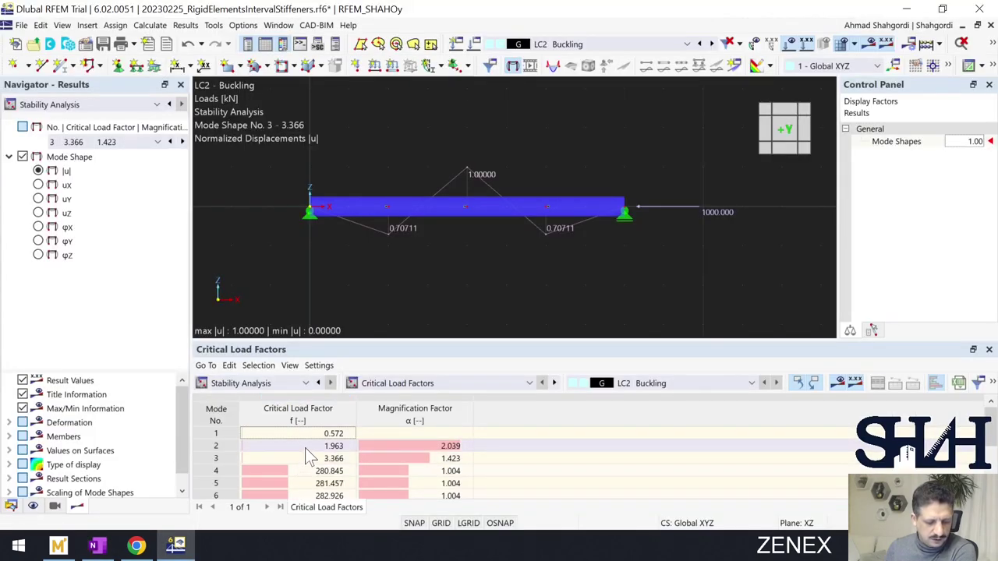
left_click(96, 545)
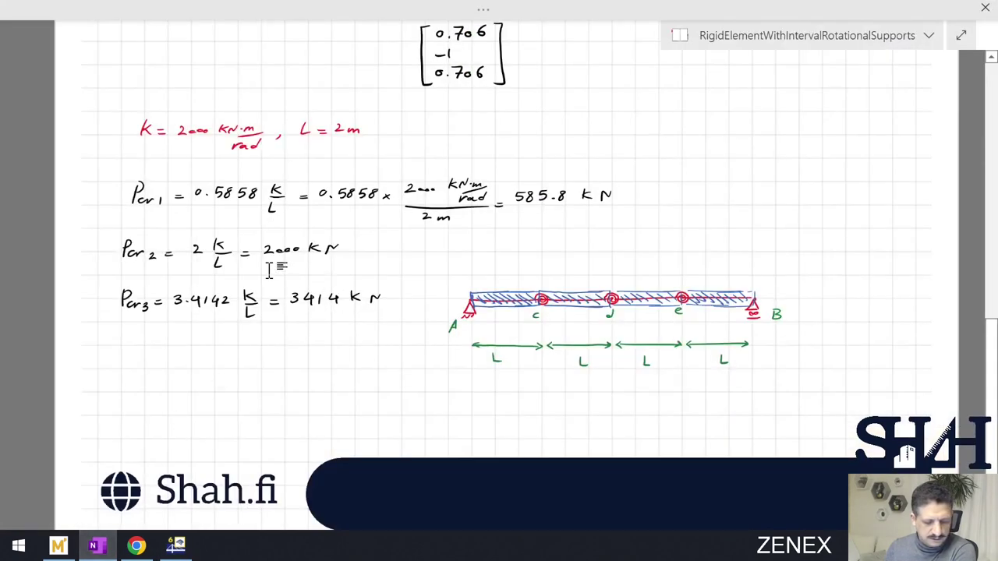
left_click(110, 540)
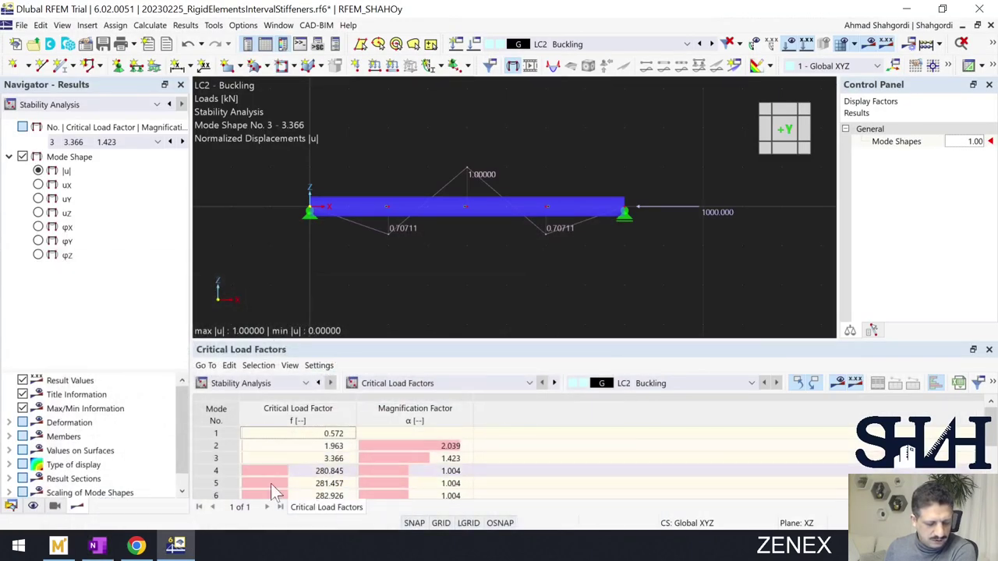
left_click(96, 545)
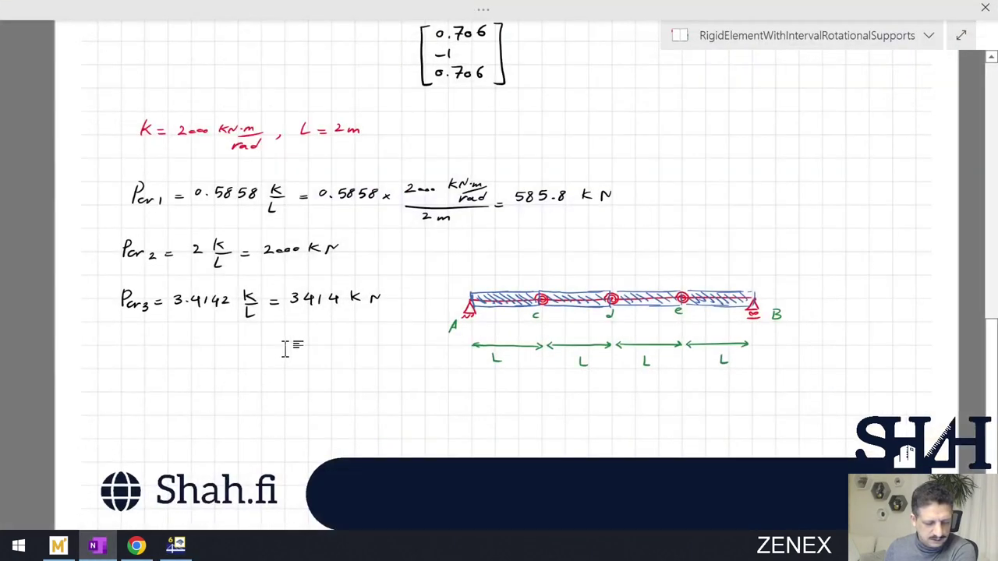
left_click(97, 545)
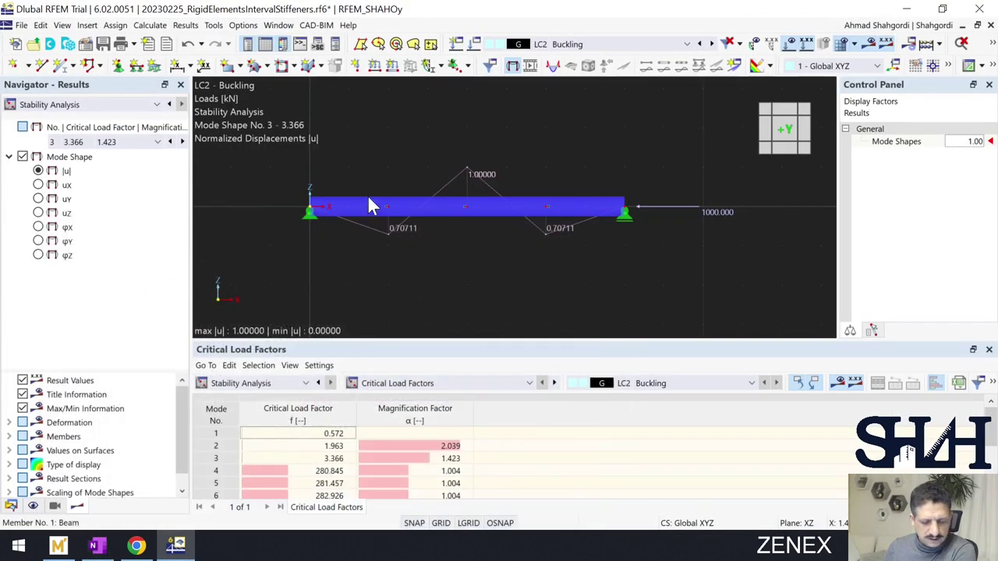
- Change the member type of members 1-4 from Beam to Rigid
left_click_drag(600, 168, 337, 275)
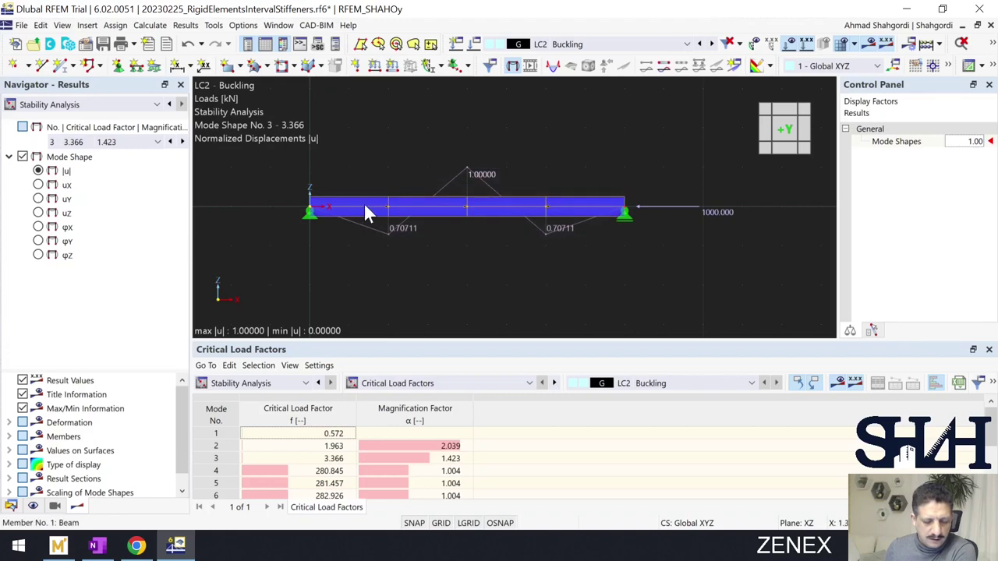
double_click(369, 212)
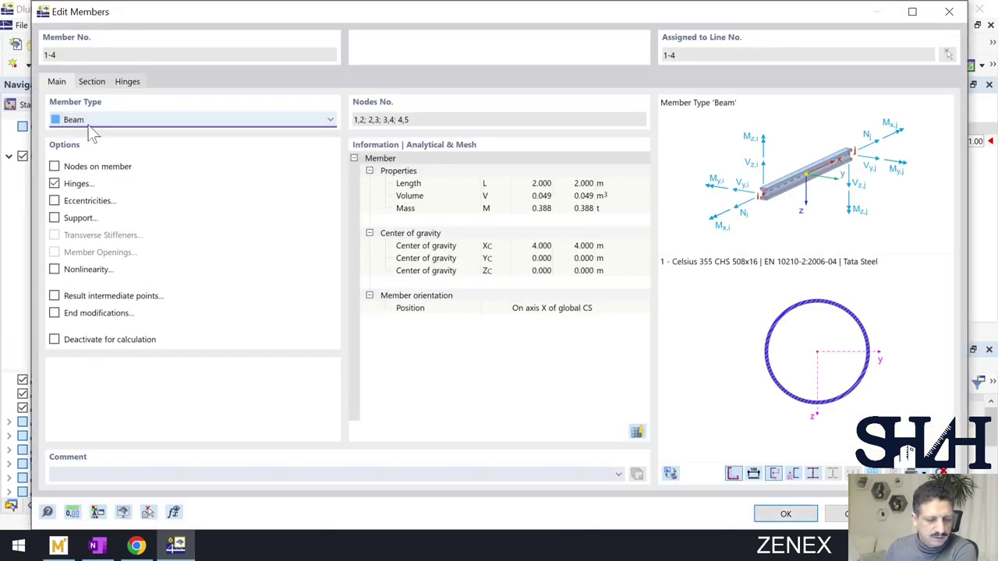
left_click(88, 123)
left_click(88, 147)
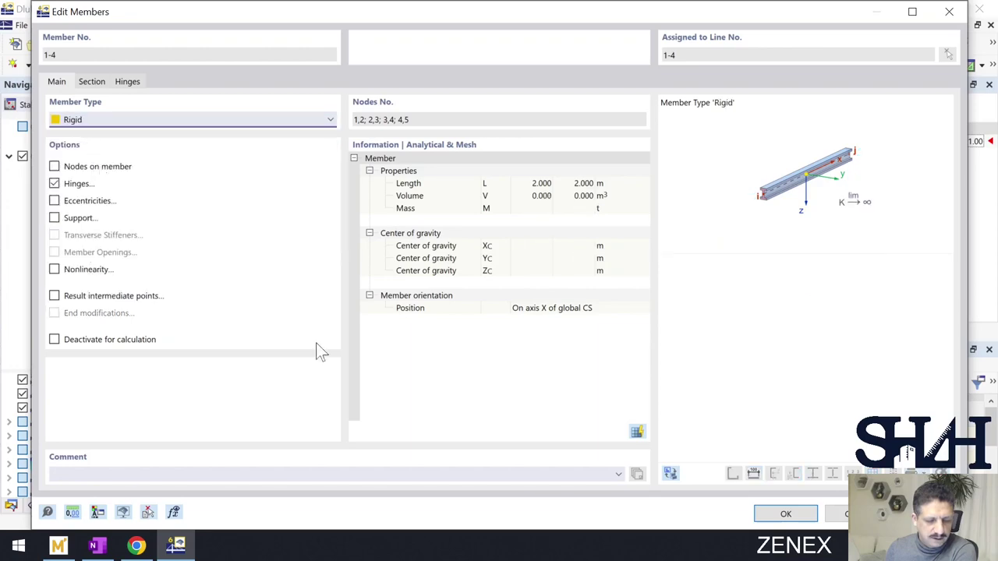
left_click(774, 517)
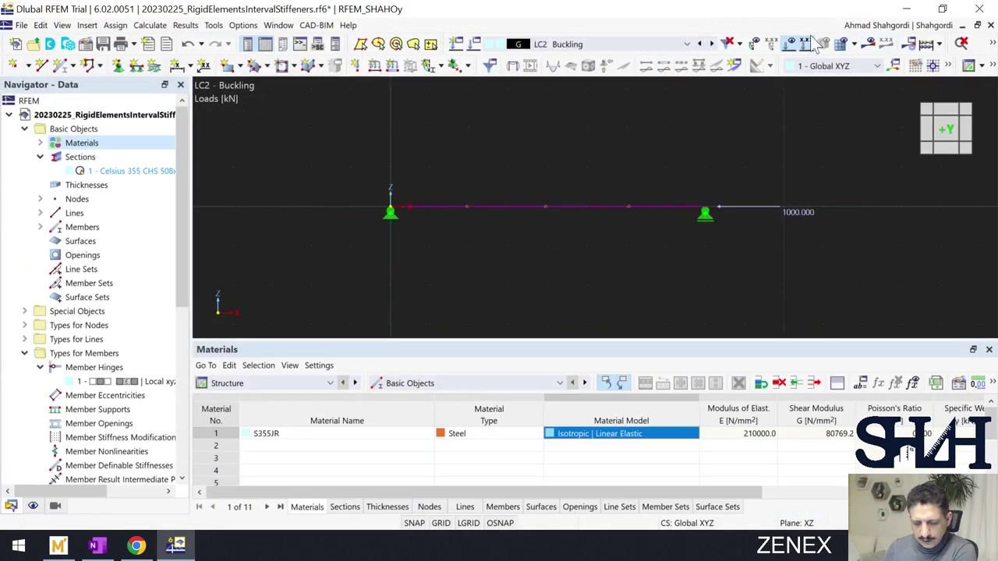
- Calculate load case LC2 Buckling with the rigid members and check the errors and warnings table
left_click(861, 45)
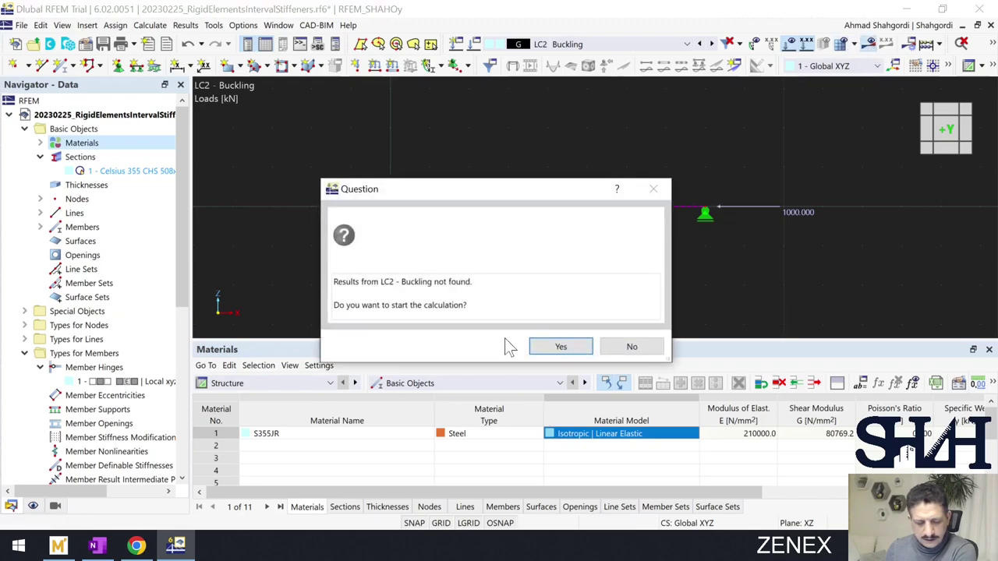
left_click(561, 348)
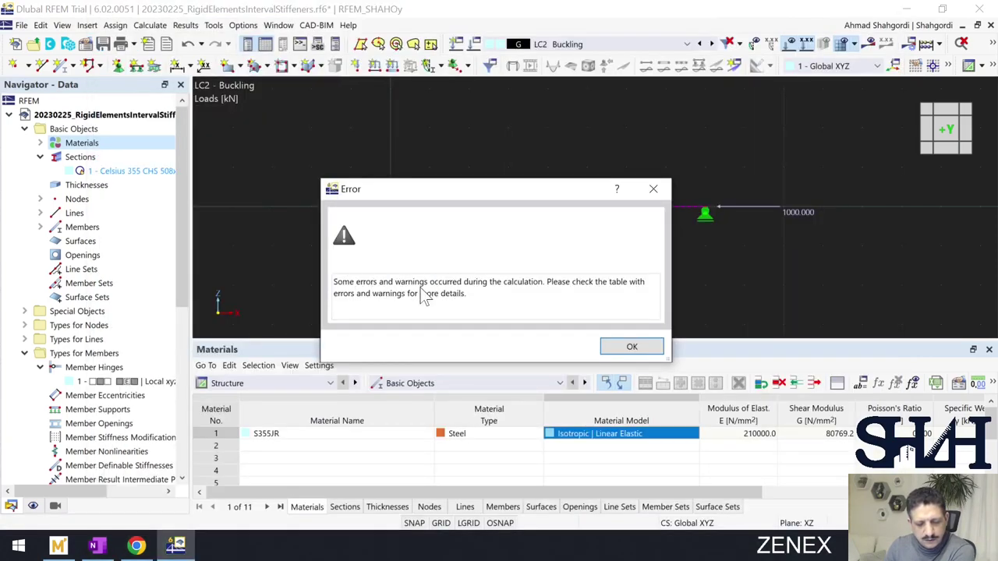
left_click(632, 346)
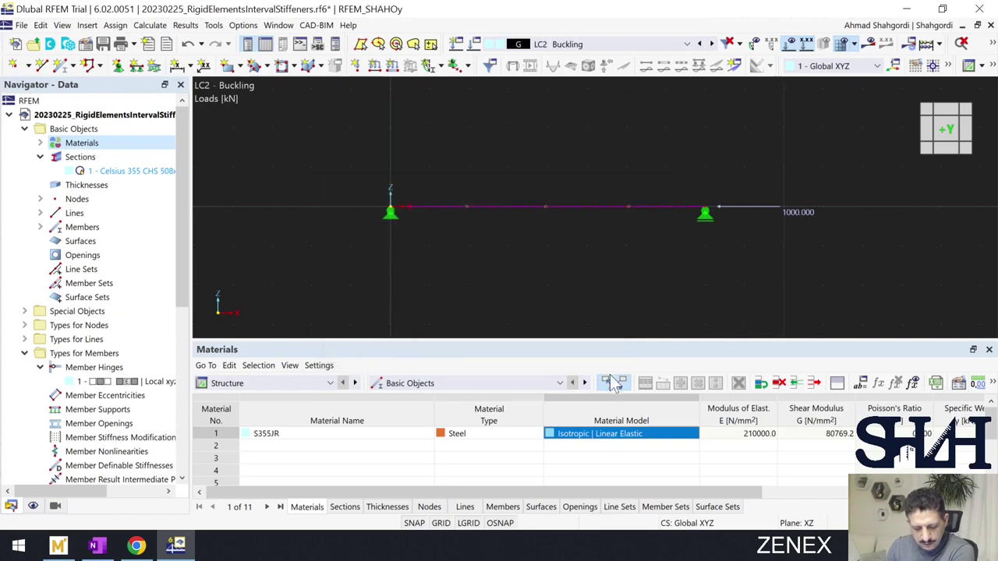
left_click(746, 441)
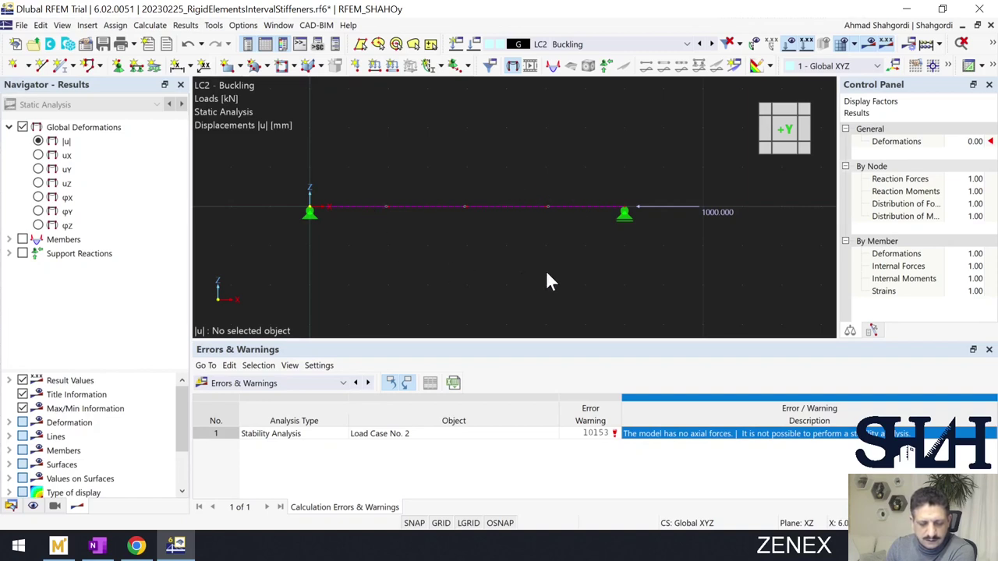
- Set the member type of members 1-4 back to Beam
left_click_drag(581, 166, 361, 267)
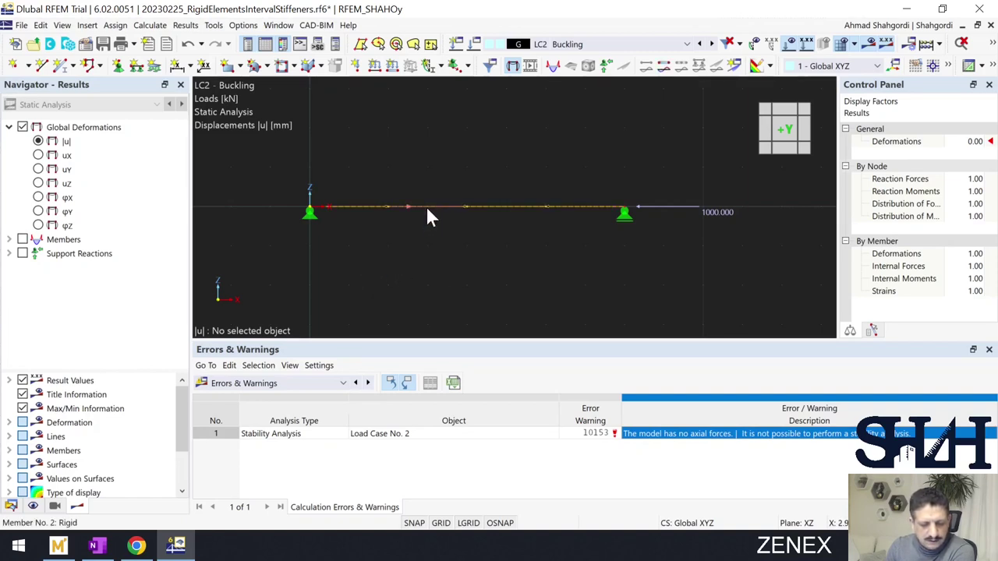
double_click(427, 210)
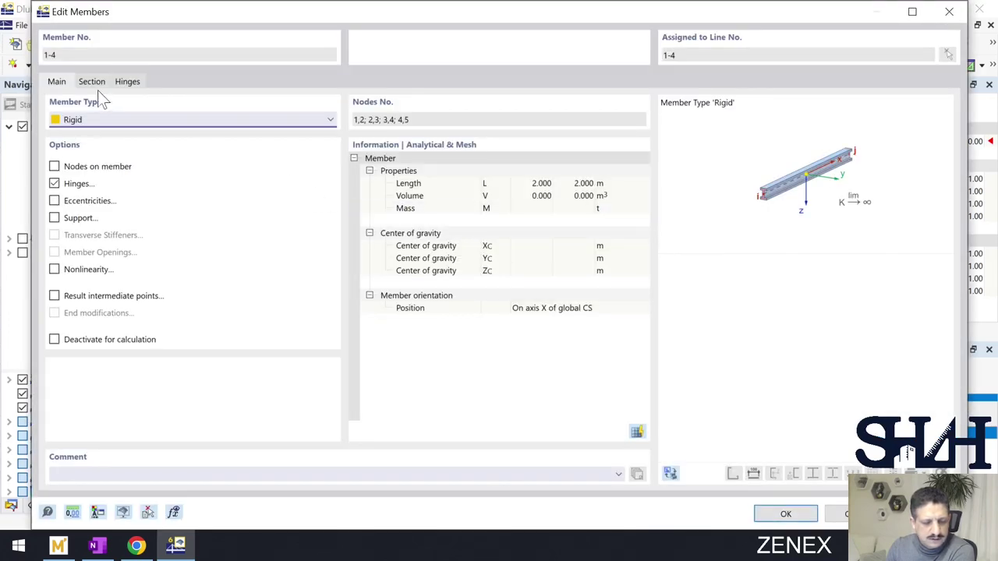
left_click(91, 81)
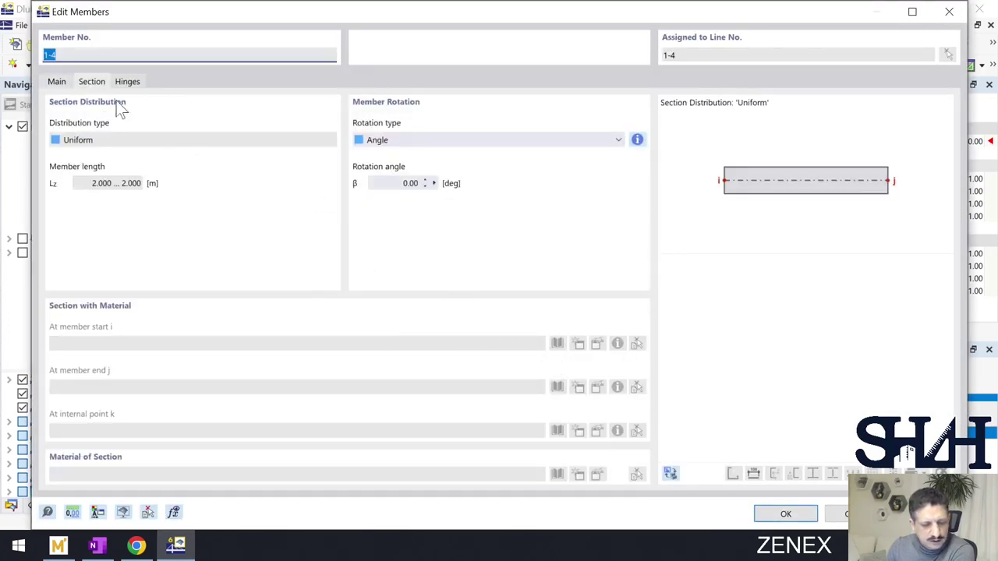
left_click(57, 82)
left_click(72, 120)
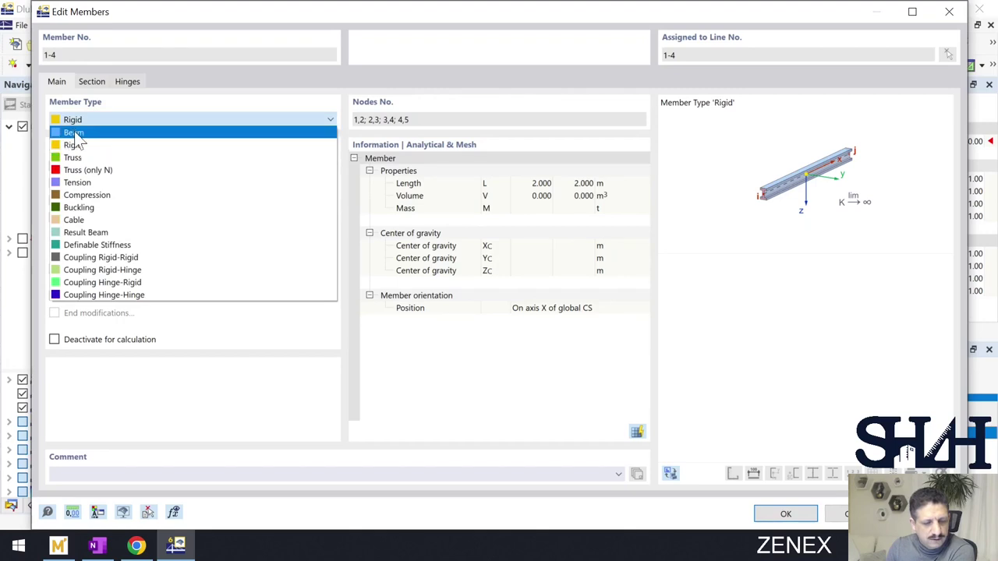
left_click(73, 132)
- Create a DN 800 (813x25) pipe section from EN 10253-2:2007 (Type B) in S355JR and assign it to members 1-4
left_click(91, 81)
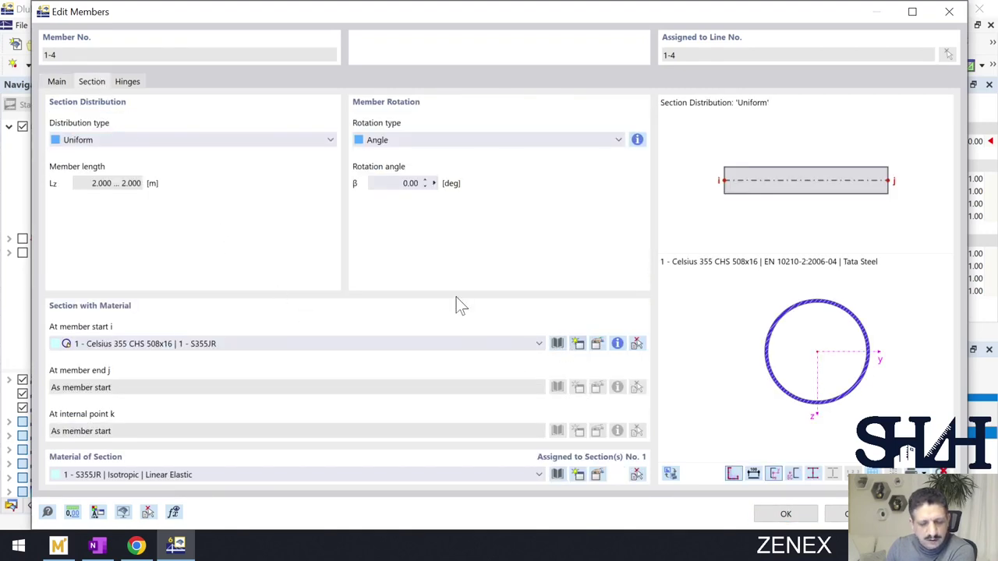
left_click(578, 343)
left_click(599, 54)
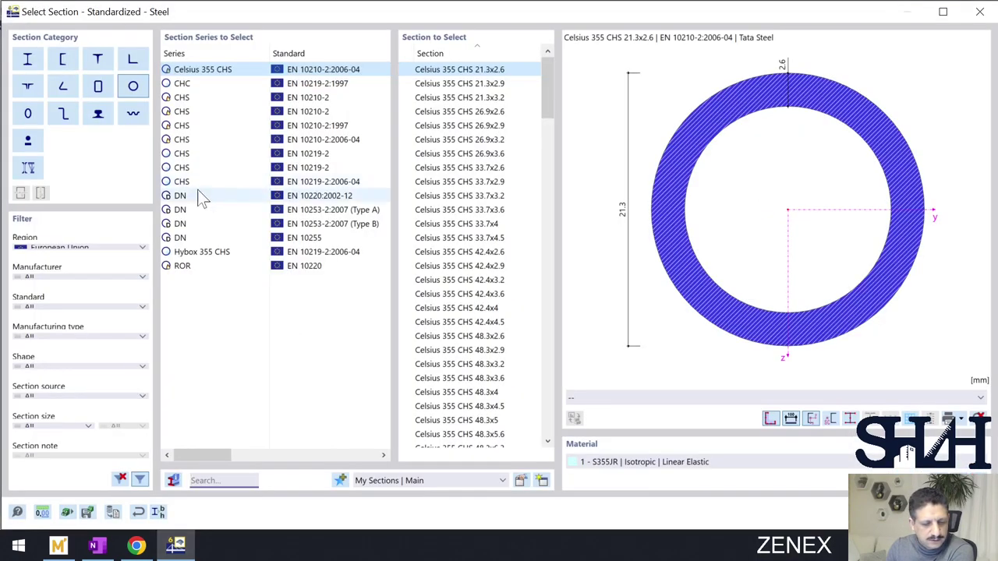
left_click(195, 224)
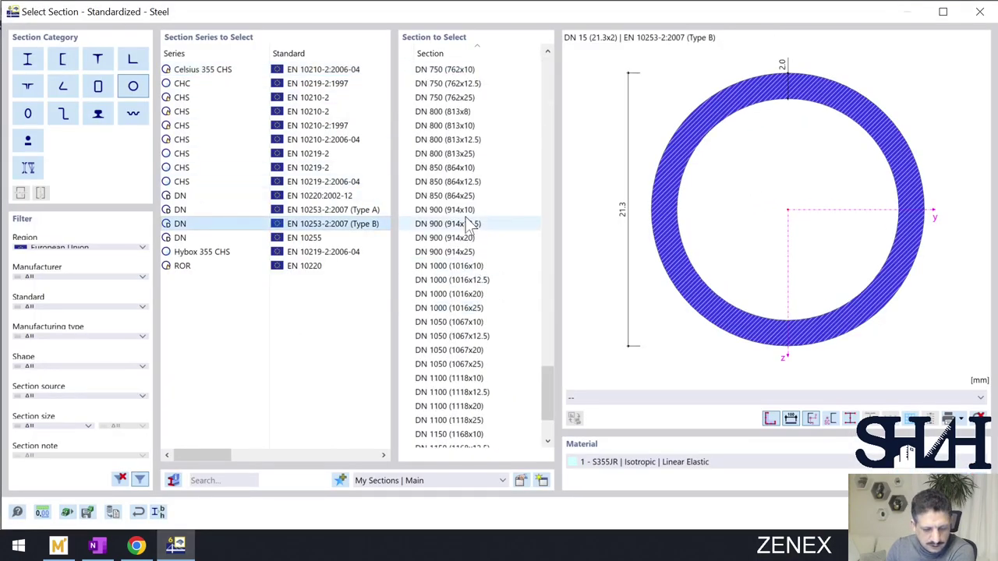
scroll(455, 173, "up", 1)
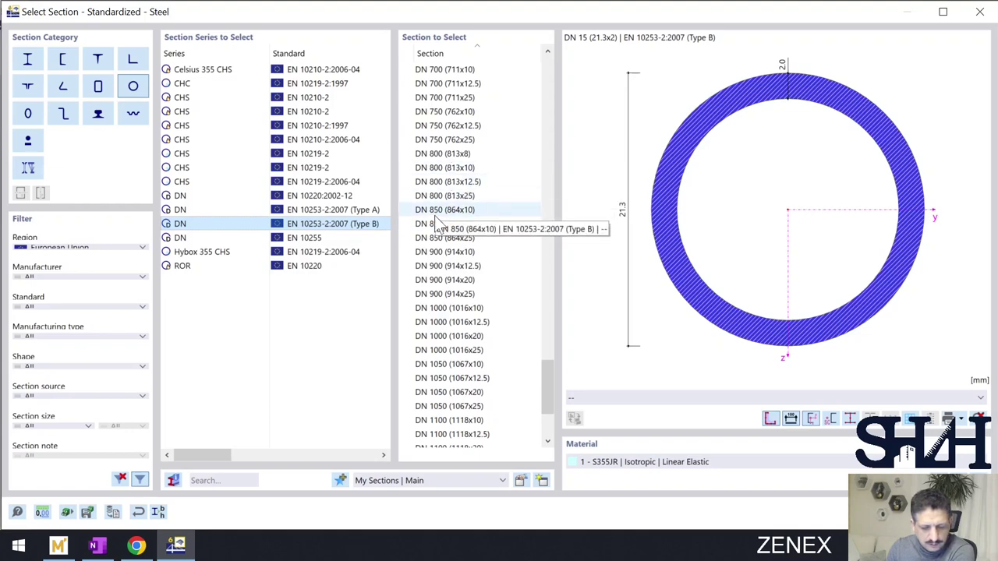
left_click(452, 195)
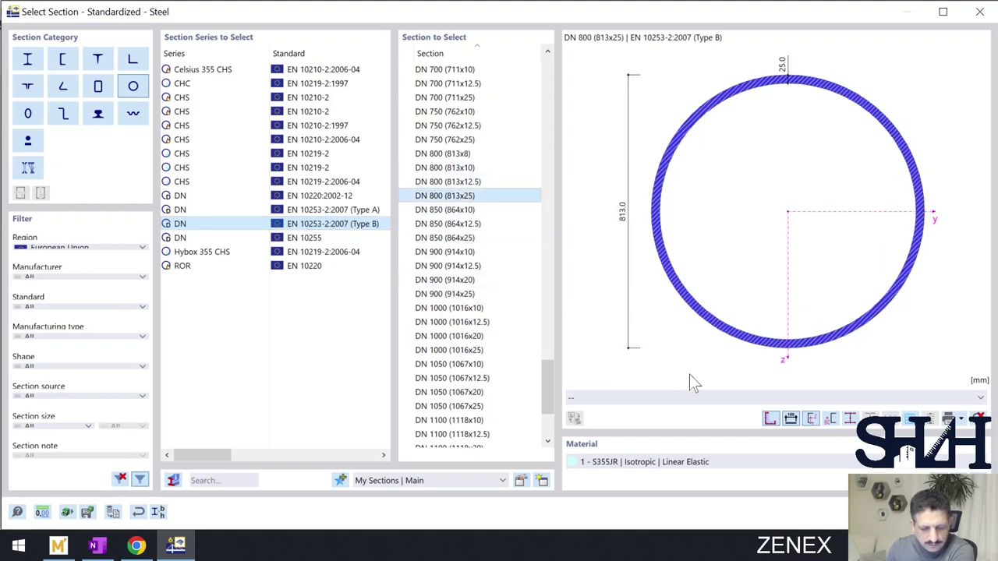
key("Escape")
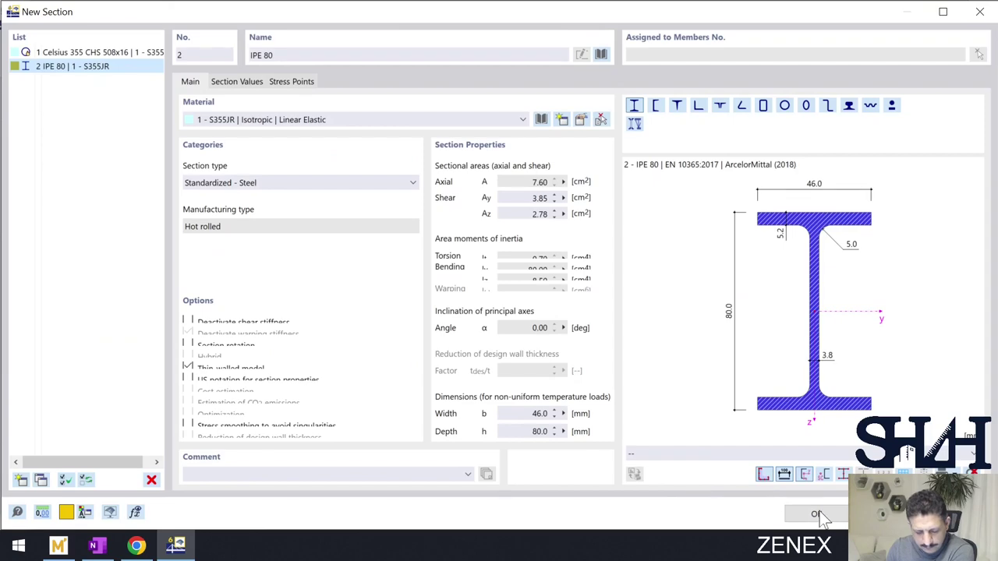
key("Escape")
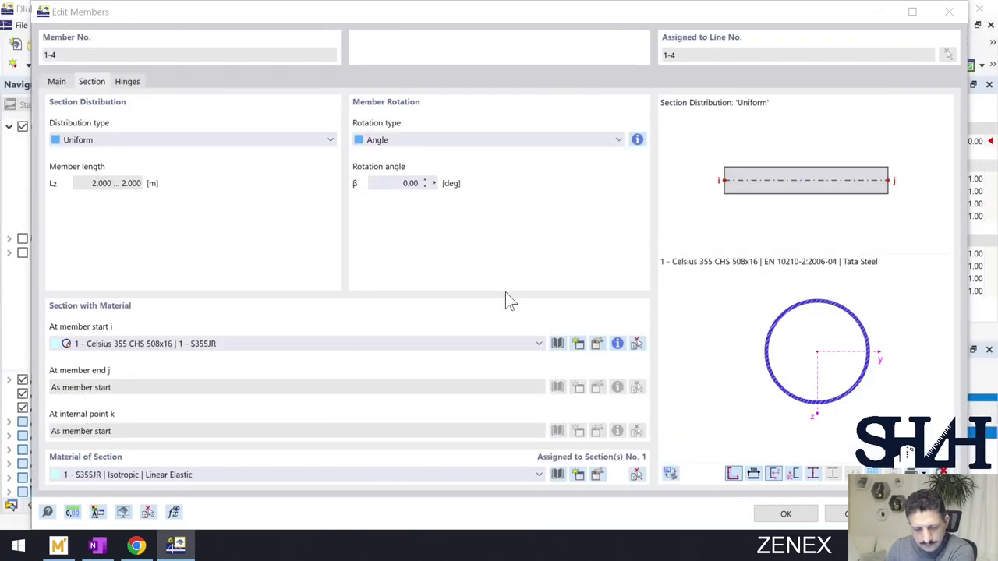
key("Escape")
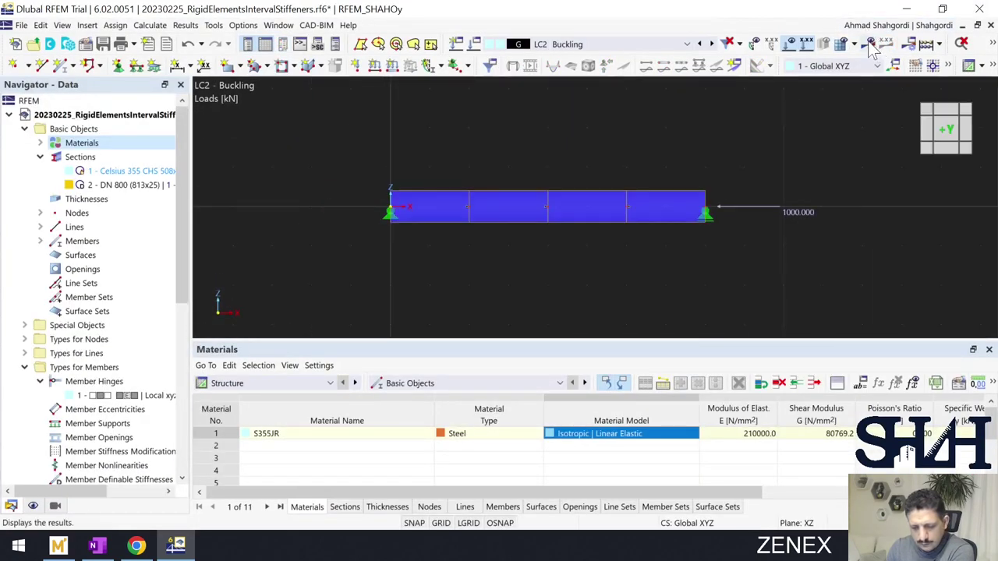
- Calculate load case LC2 Buckling with the DN 800 section and display the stability analysis results
left_click(868, 43)
left_click(557, 349)
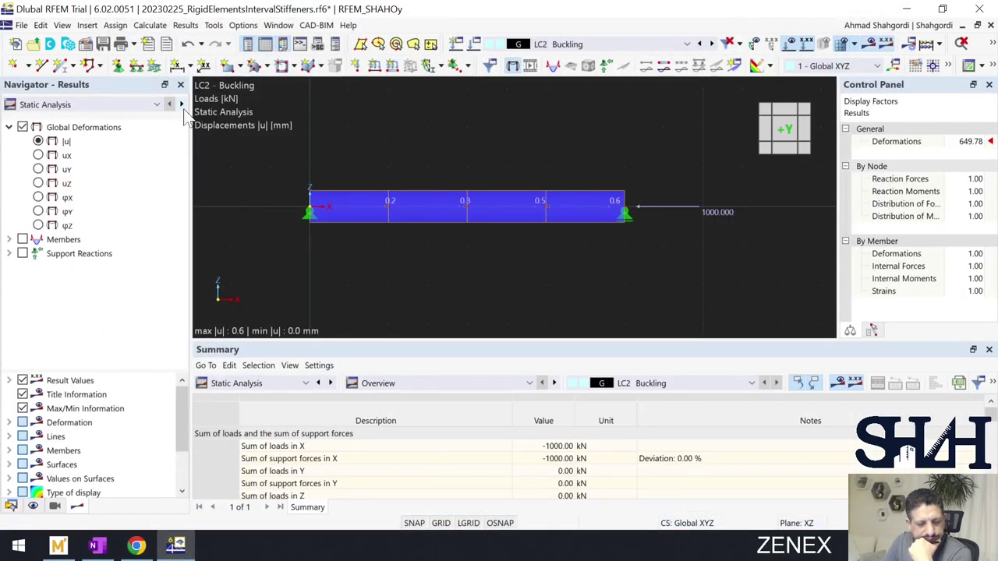
left_click(181, 104)
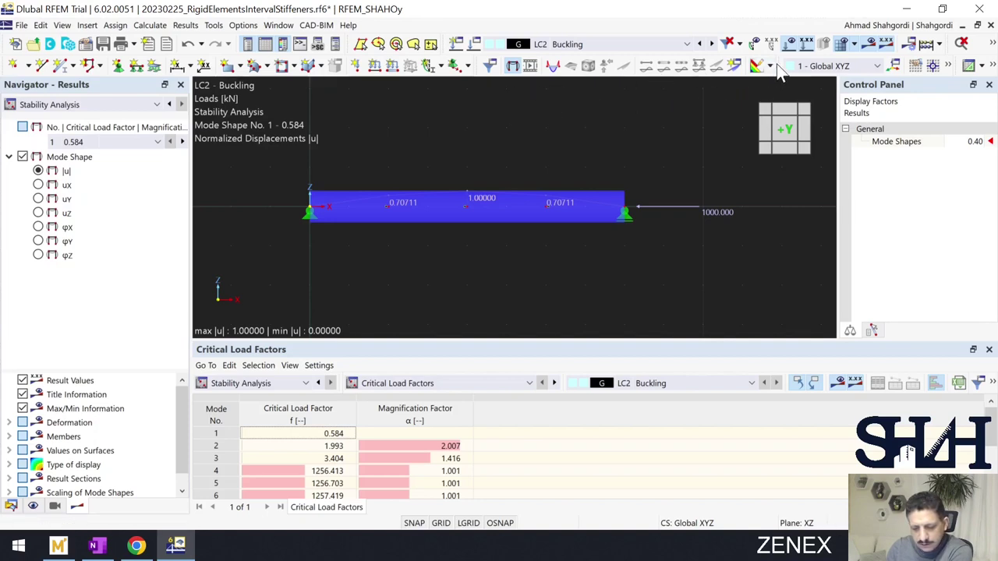
- Display the beam members as lines instead of solid sections so the first mode shape can be read
left_click(993, 45)
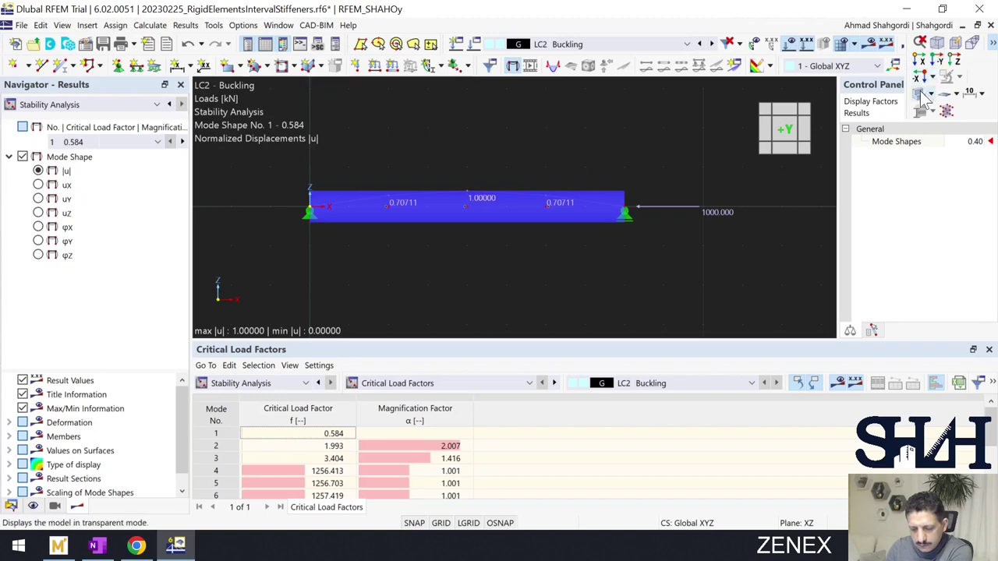
left_click(921, 92)
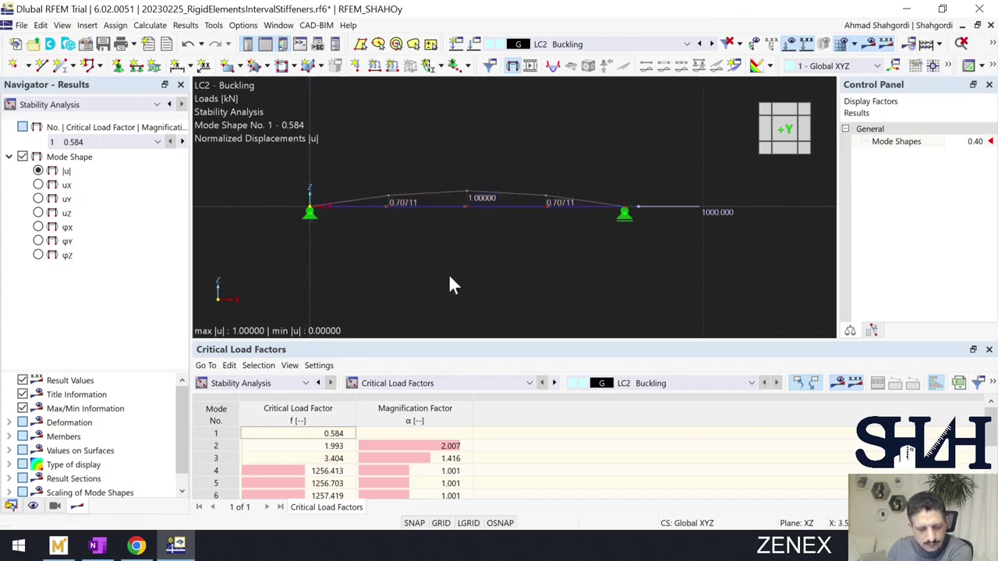
left_click_drag(470, 269, 479, 290)
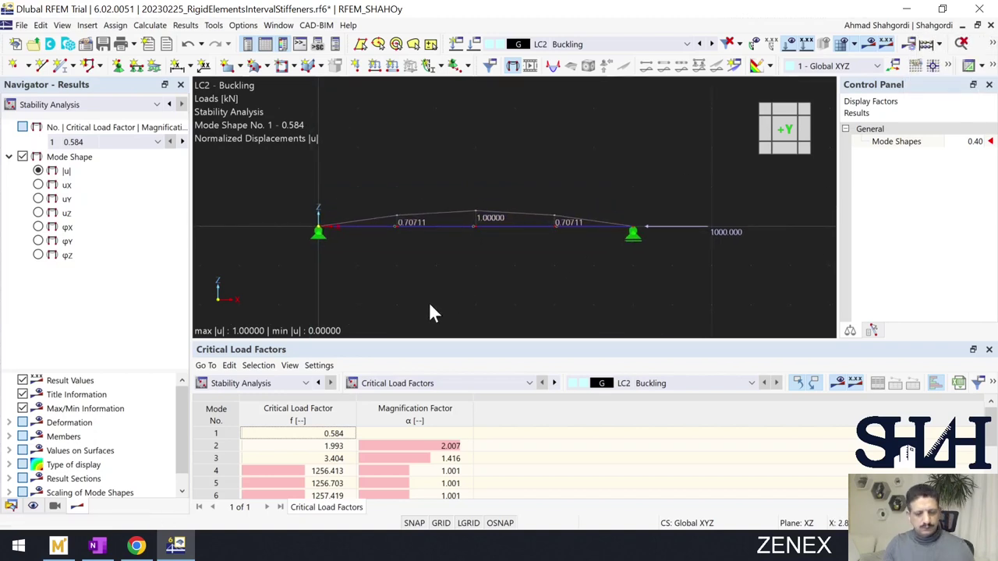
left_click_drag(430, 312, 434, 294)
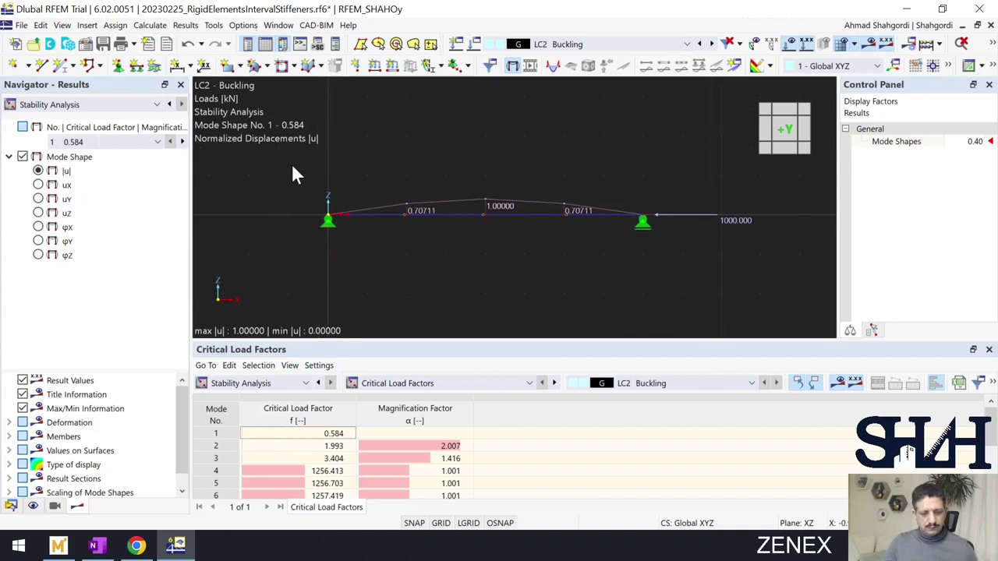
- Capture the first mode shape of the beam as a screenshot and send it to the OneNote notes
key("Print")
left_click_drag(301, 166, 761, 251)
left_click(720, 313)
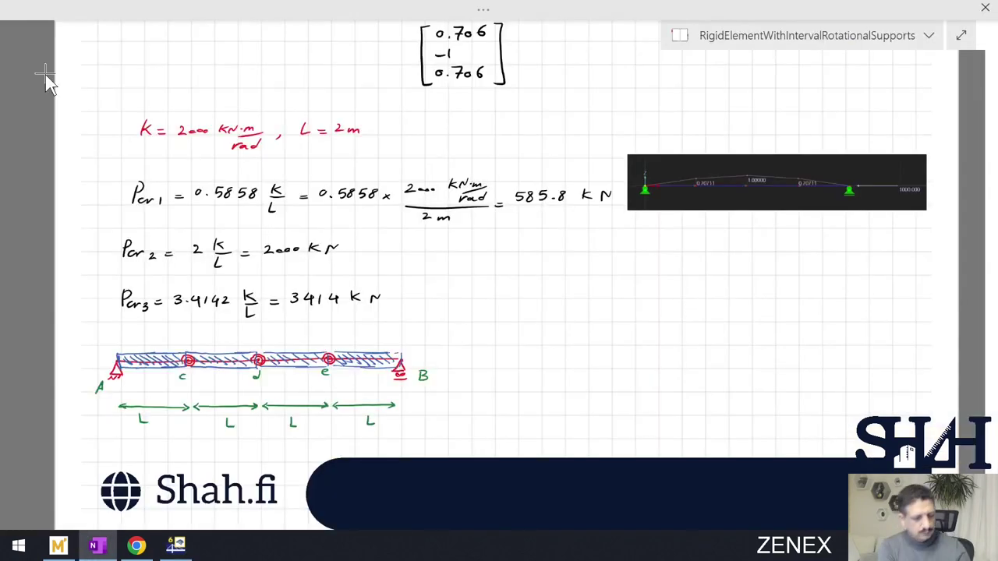
- Capture the second mode shape in RFEM for the OneNote notes and add the third mode shape image below it
left_click(175, 547)
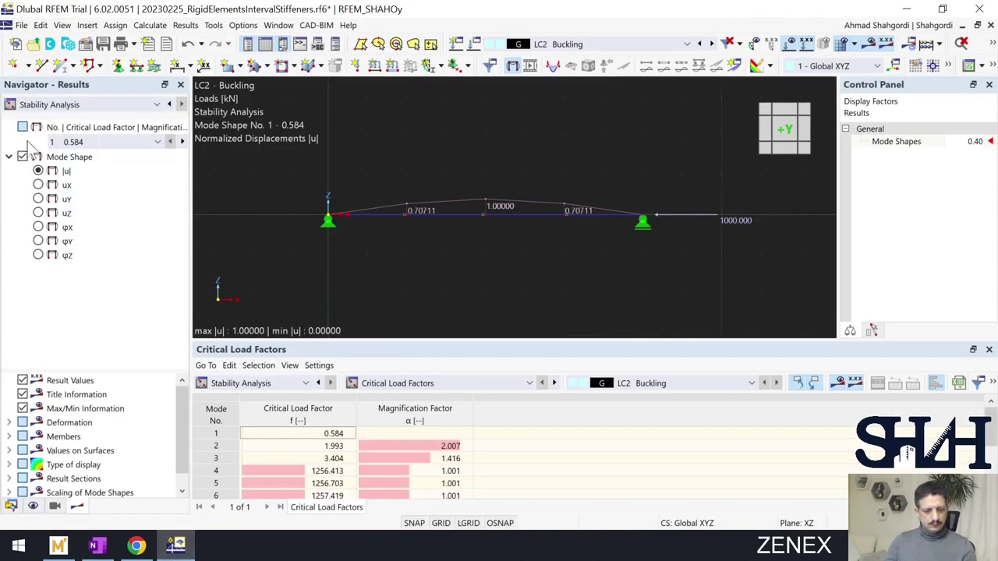
left_click(182, 142)
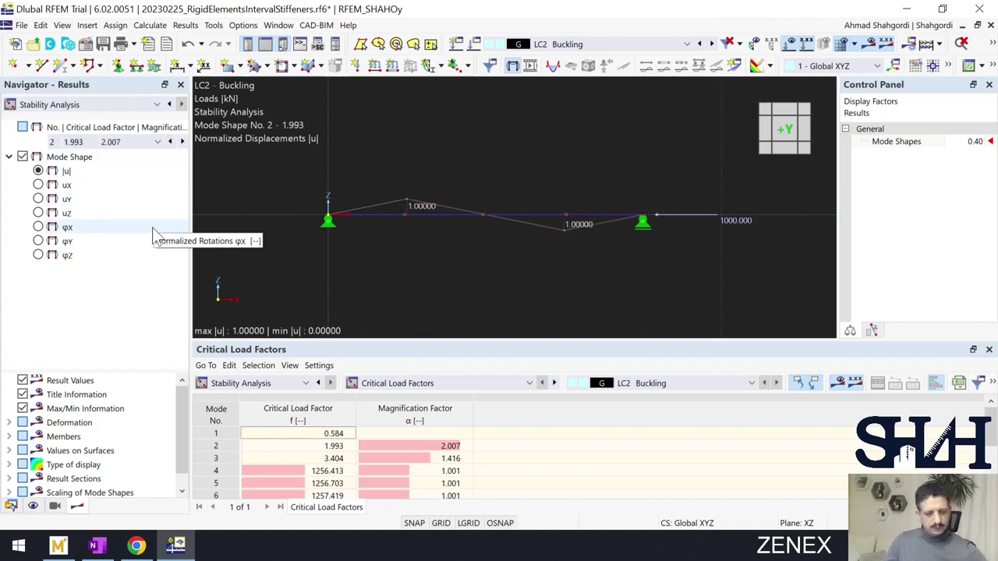
key("Print")
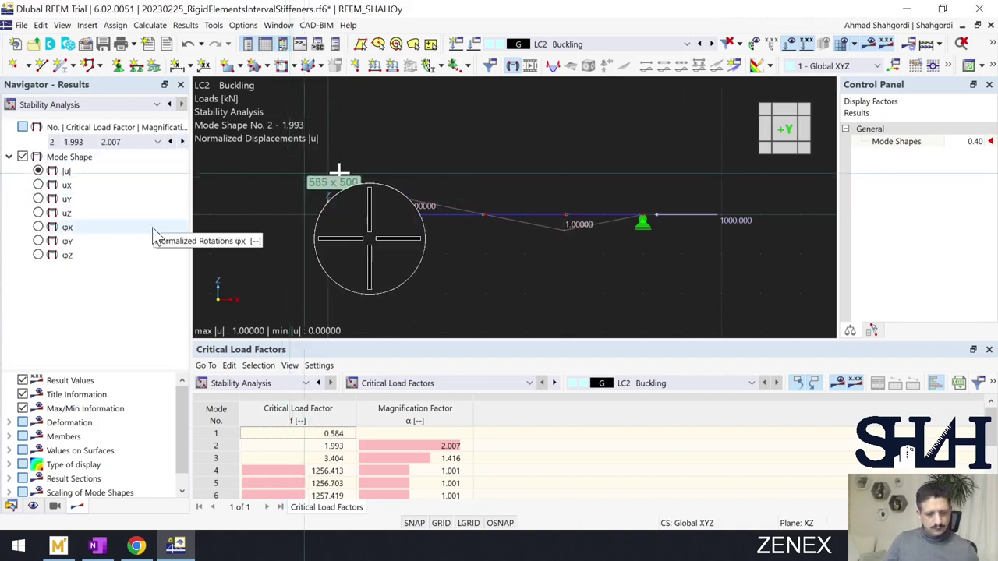
left_click_drag(316, 181, 761, 246)
left_click(748, 299)
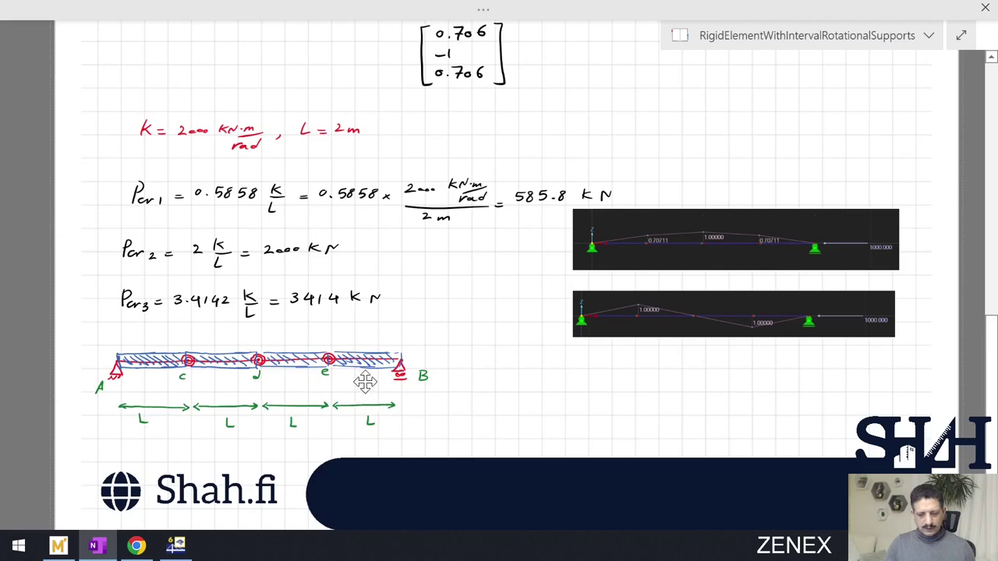
key("ctrl+v")
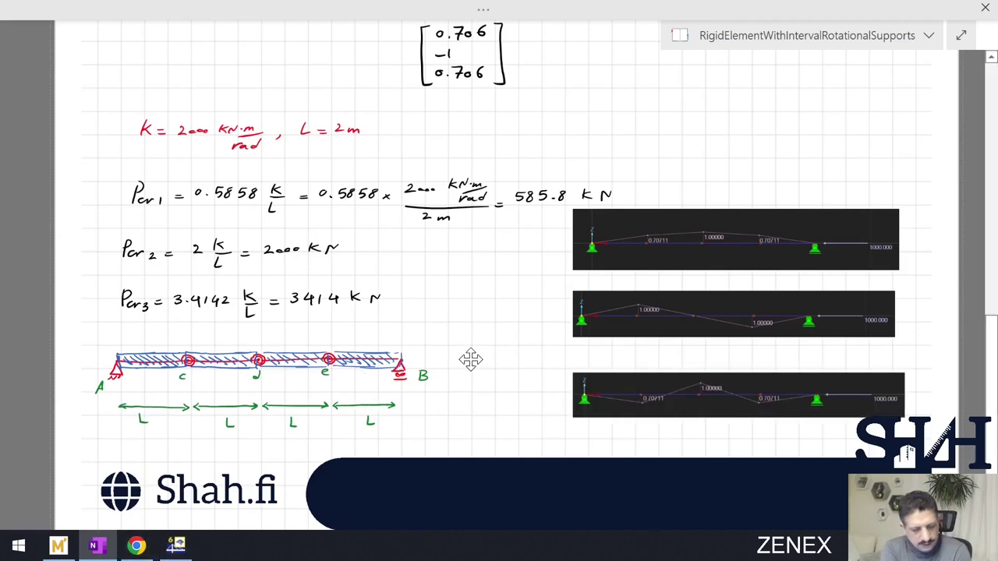
- Capture the critical load factors table for modes 1 to 3 in RFEM and place the image above the mode shapes in the OneNote notes
key("alt+Tab")
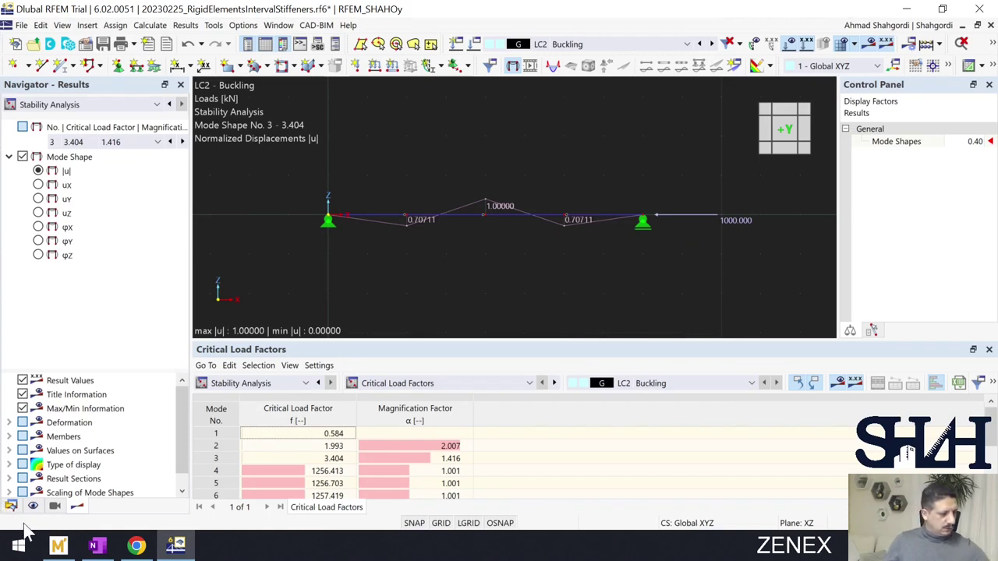
key("Print")
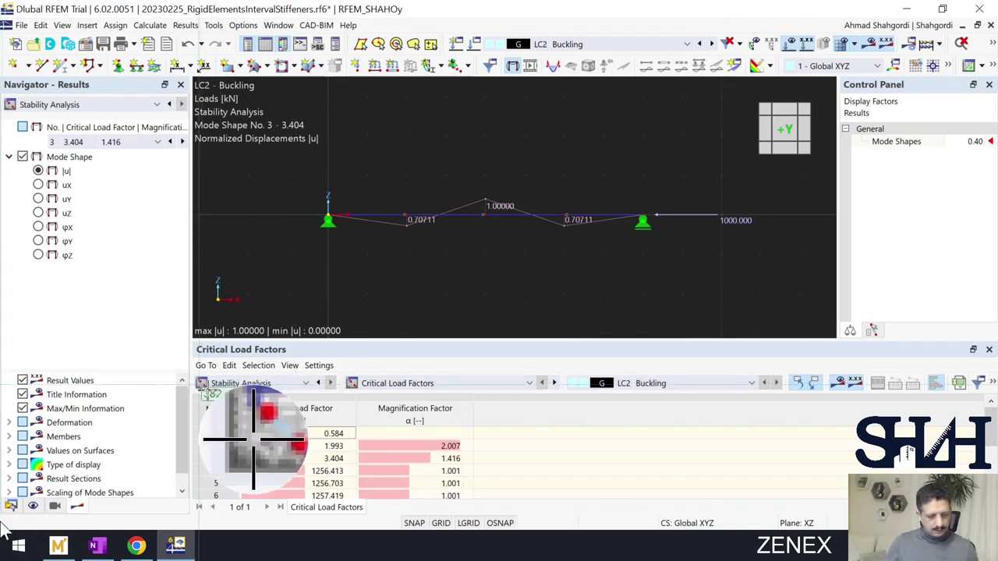
left_click_drag(192, 396, 358, 469)
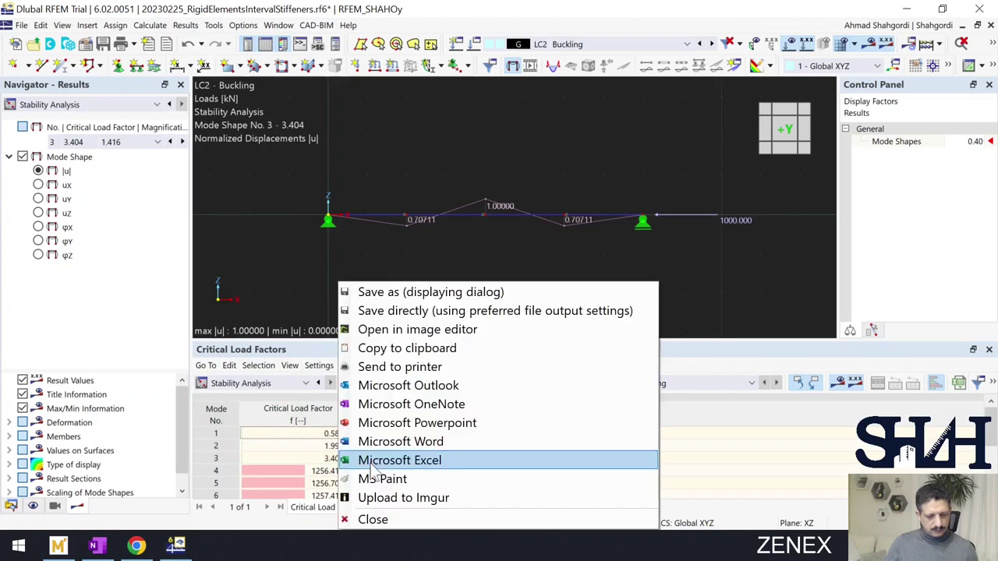
left_click(409, 349)
left_click(97, 546)
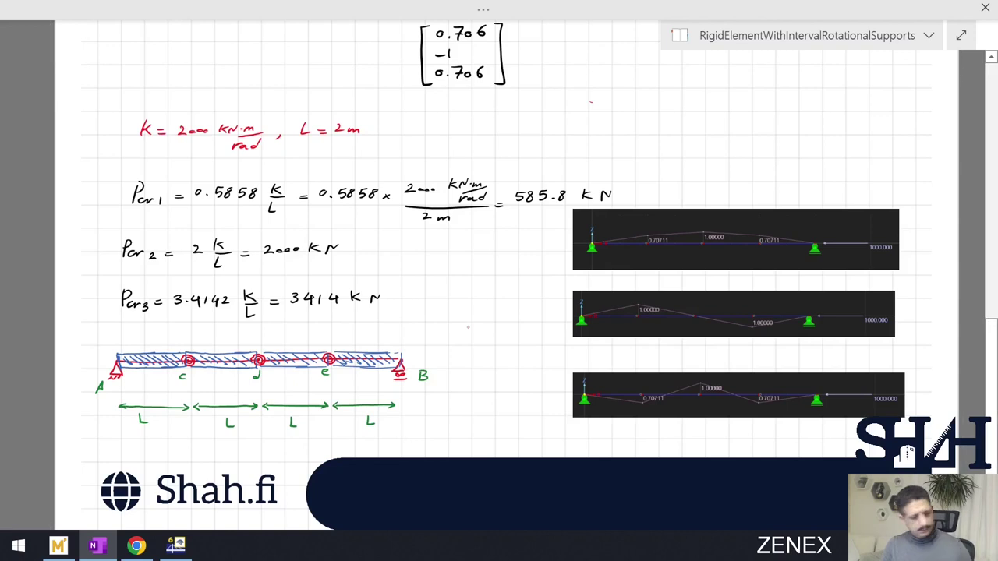
key("ctrl+v")
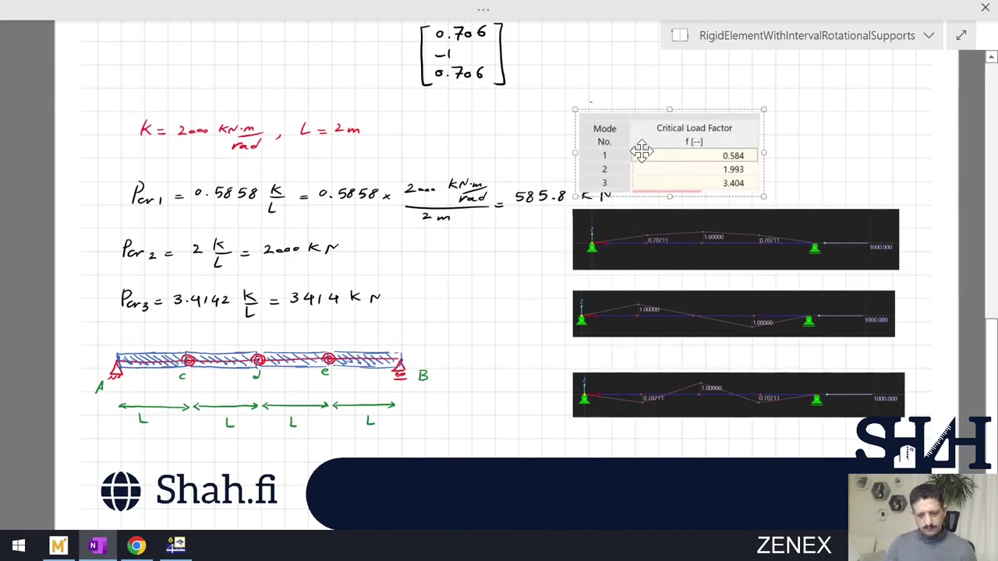
left_click_drag(640, 152, 719, 134)
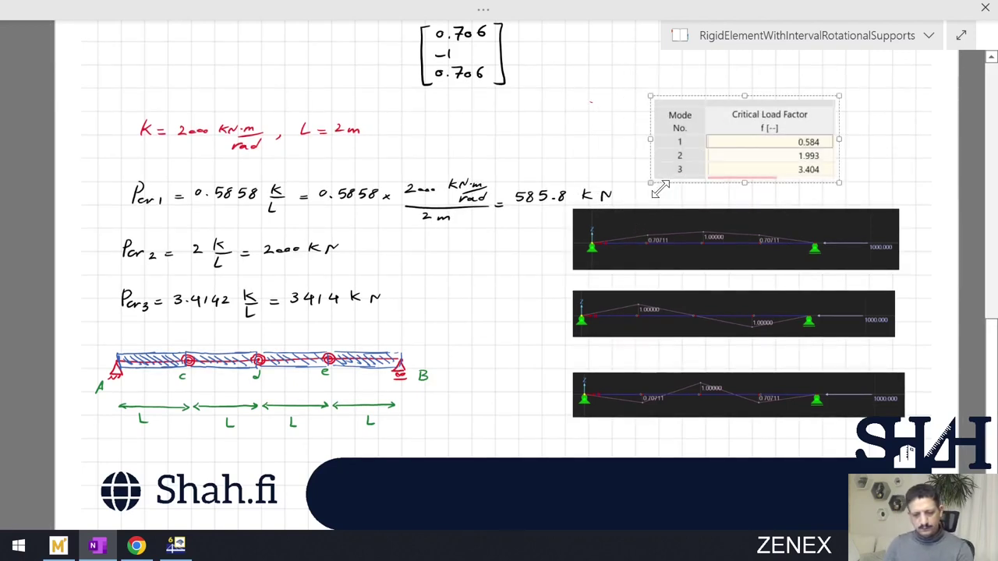
- Circle the three critical load factors in green ink and handwrite a load label starting with P above the table
left_click(483, 9)
left_click(254, 74)
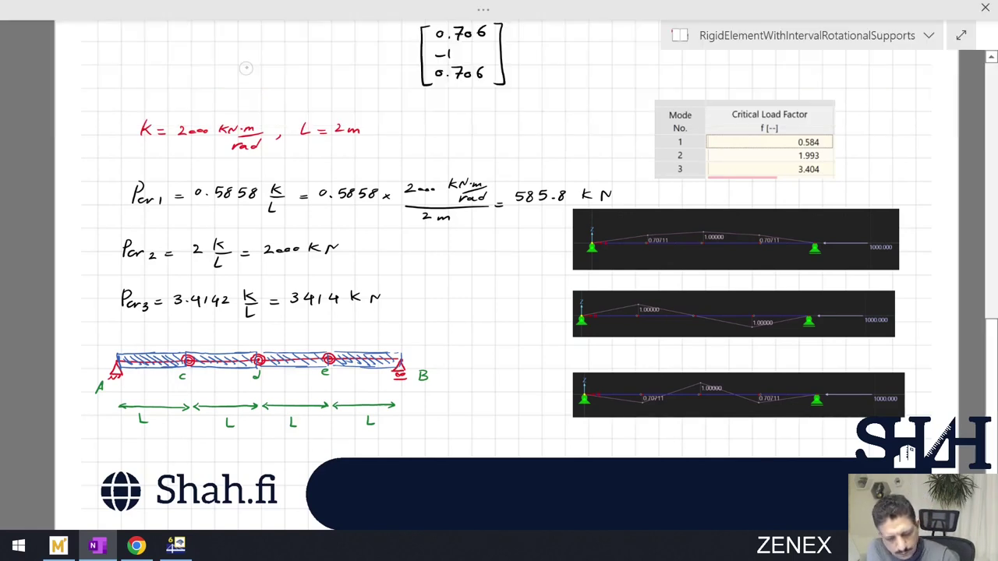
mouse_move(811, 134)
left_mouse_down()
mouse_move(797, 150)
mouse_move(806, 163)
left_mouse_up()
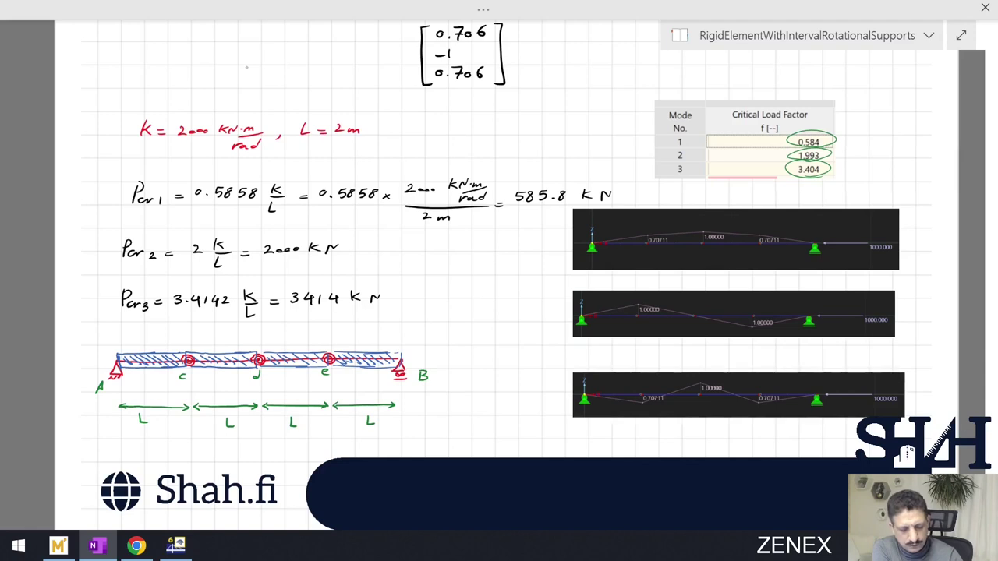
left_click_drag(693, 78, 688, 95)
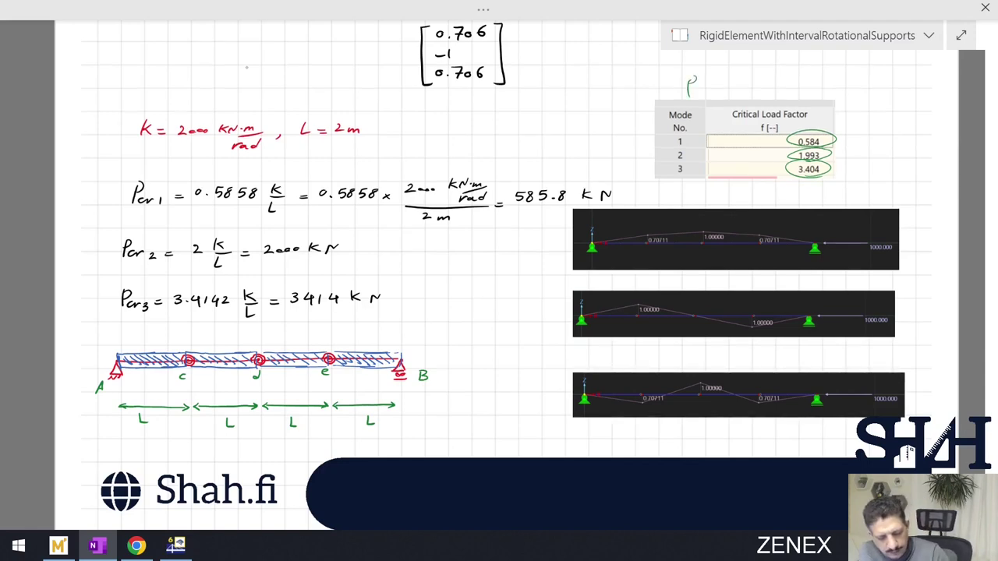